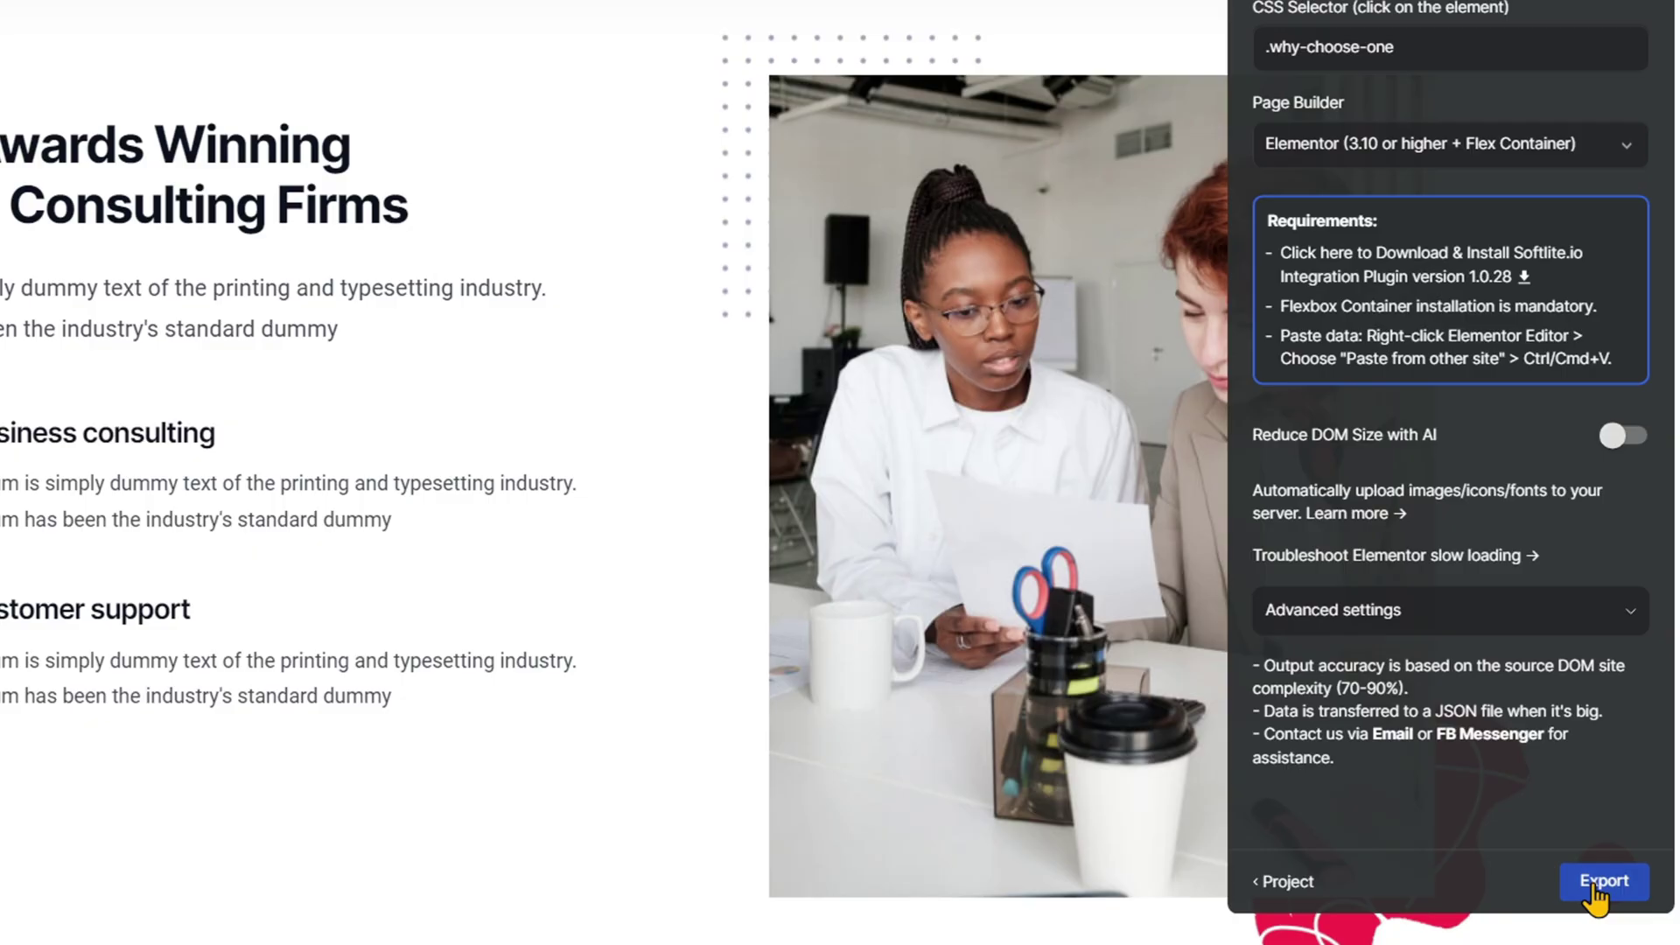
Step: Export the .why-choose-one section to the clipboard as Elementor Flex Container data
left_click(1595, 897)
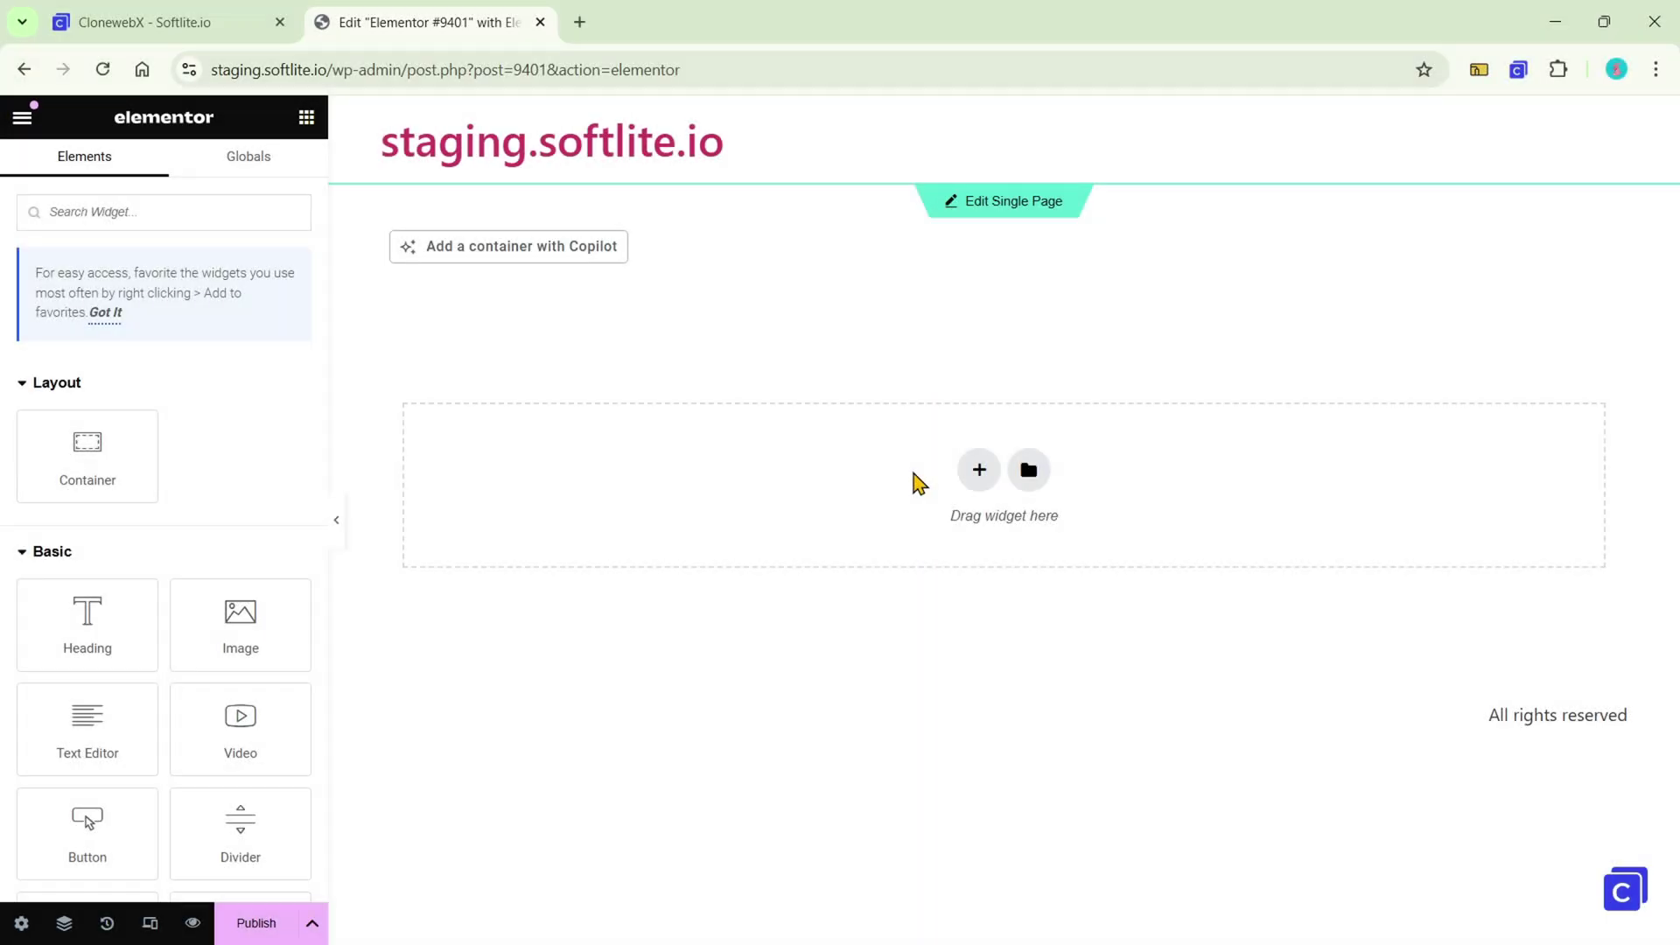
Step: Paste the copied Why Choose Us section into the empty Elementor page and select its heading
right_click(910, 482)
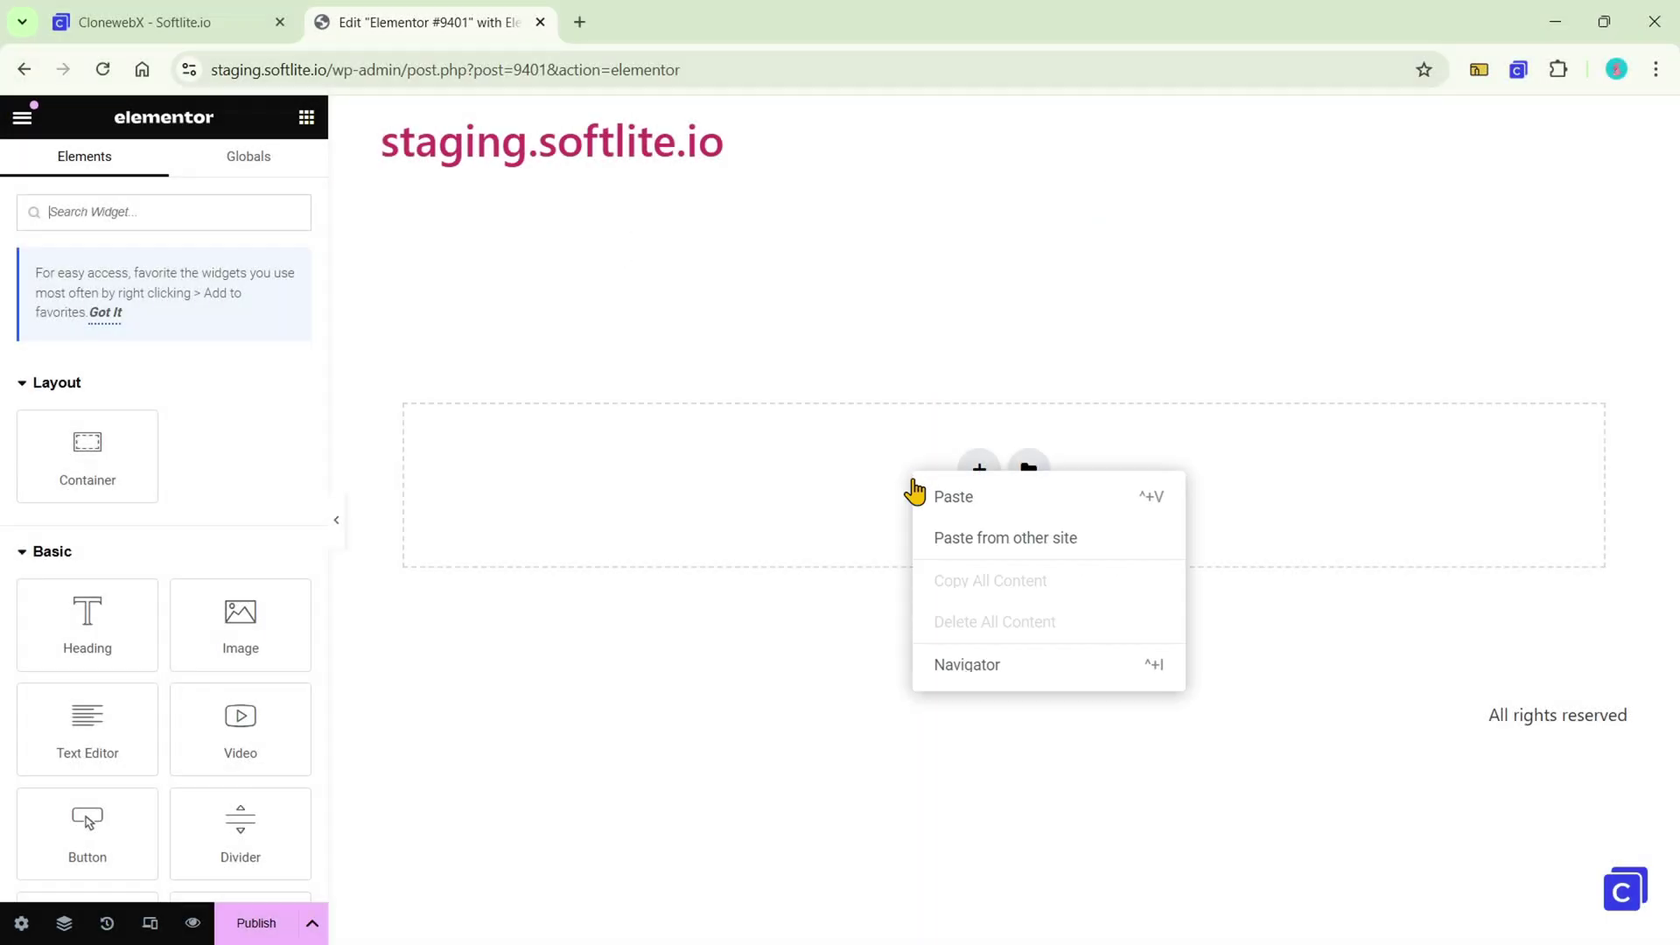
left_click(960, 538)
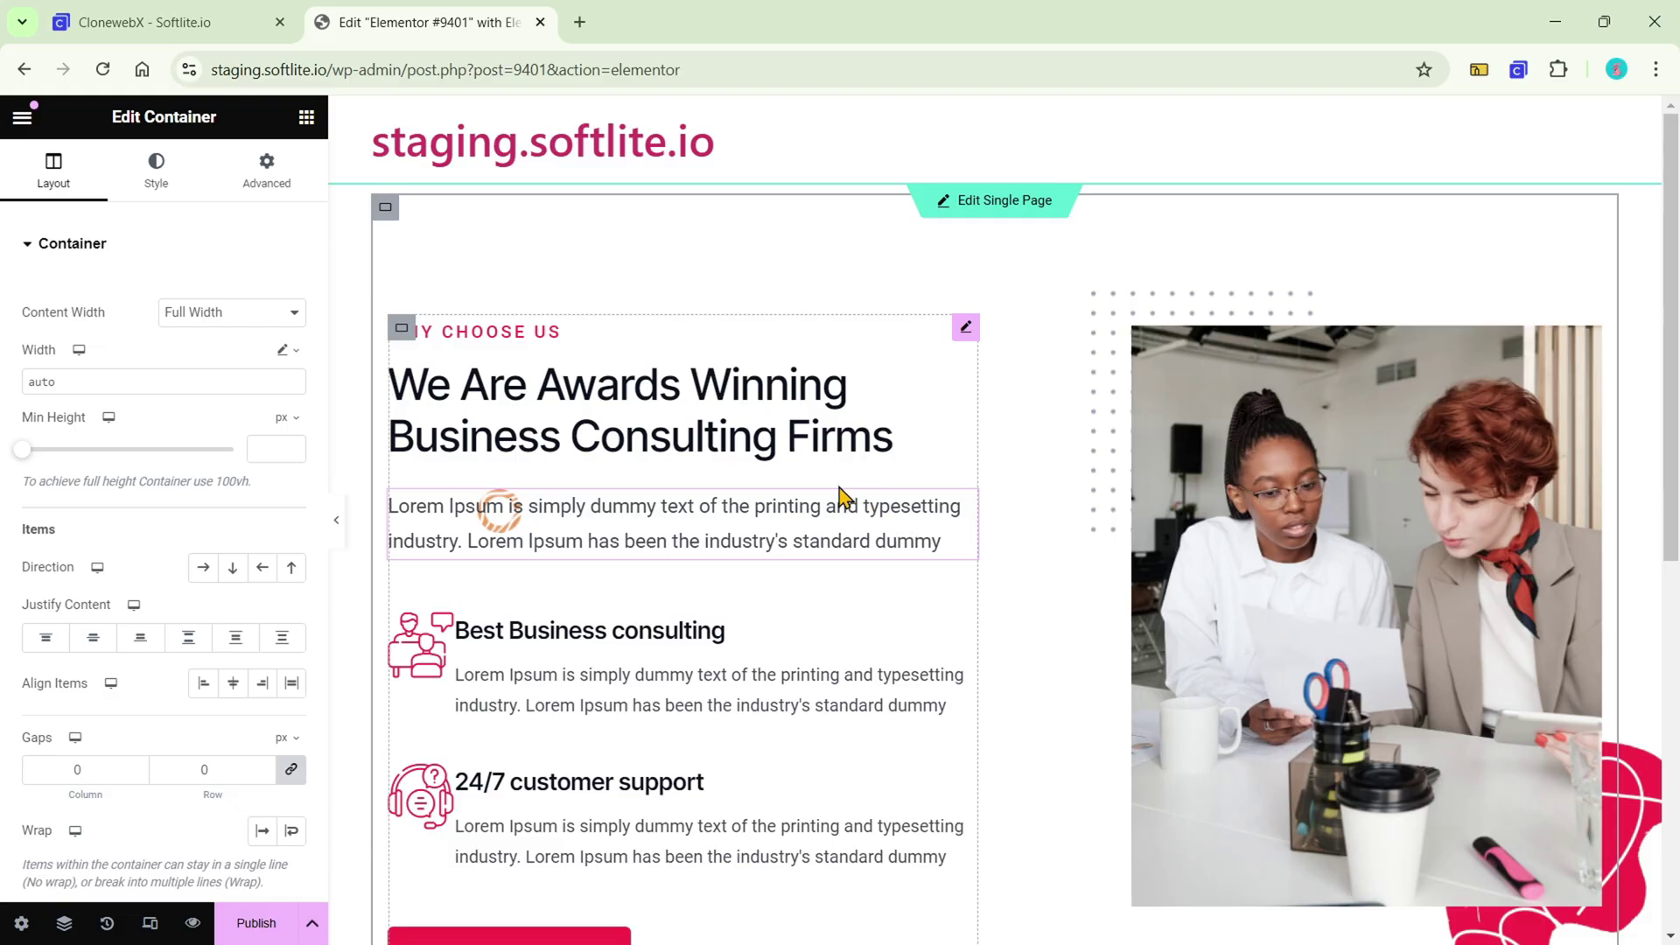
left_click(750, 440)
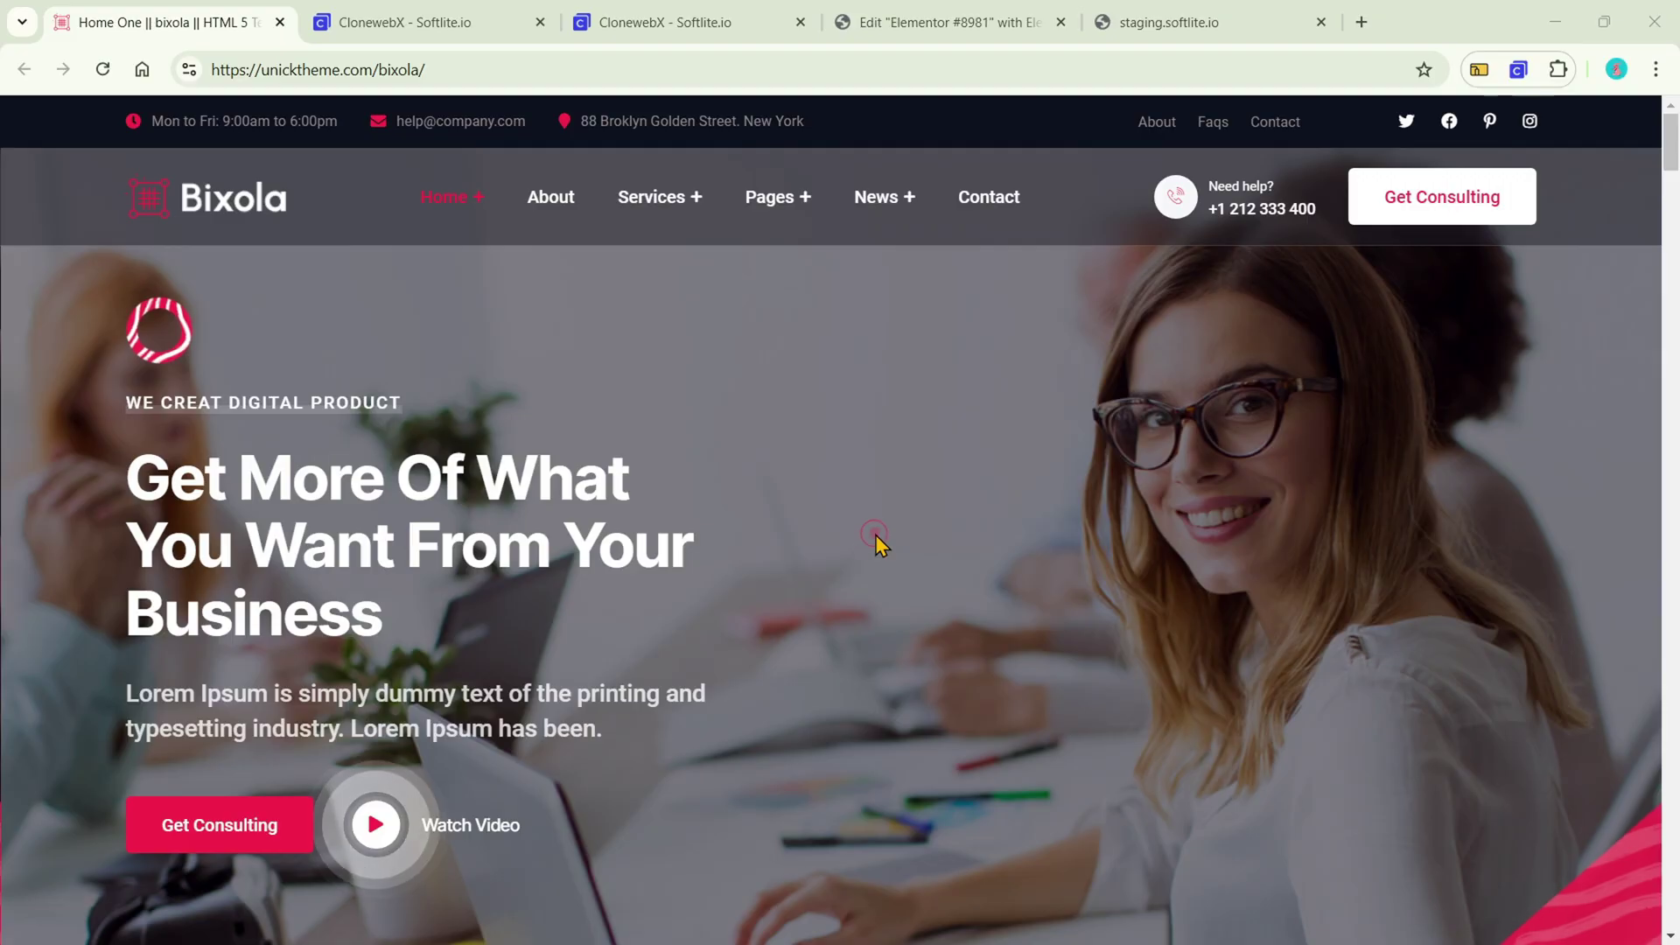
Step: Scroll through the Bixola homepage sections, then return to the CloneWebX project page
scroll(875, 537, "down", 5)
scroll(875, 544, "down", 5)
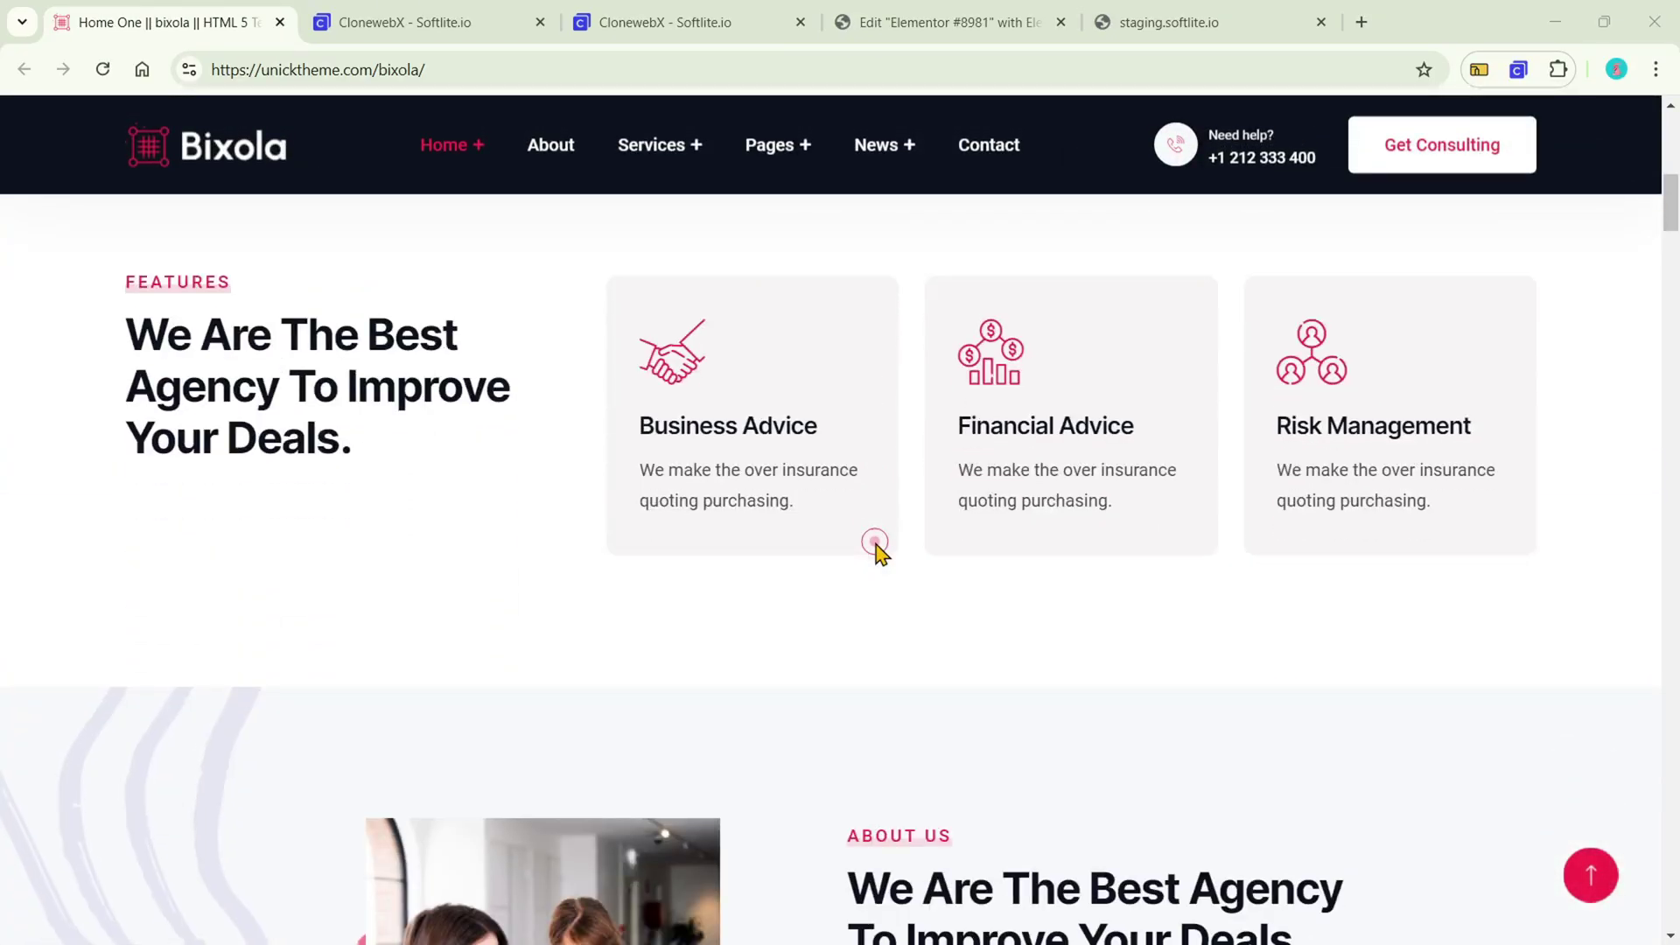
scroll(875, 545, "down", 8)
scroll(875, 543, "down", 12)
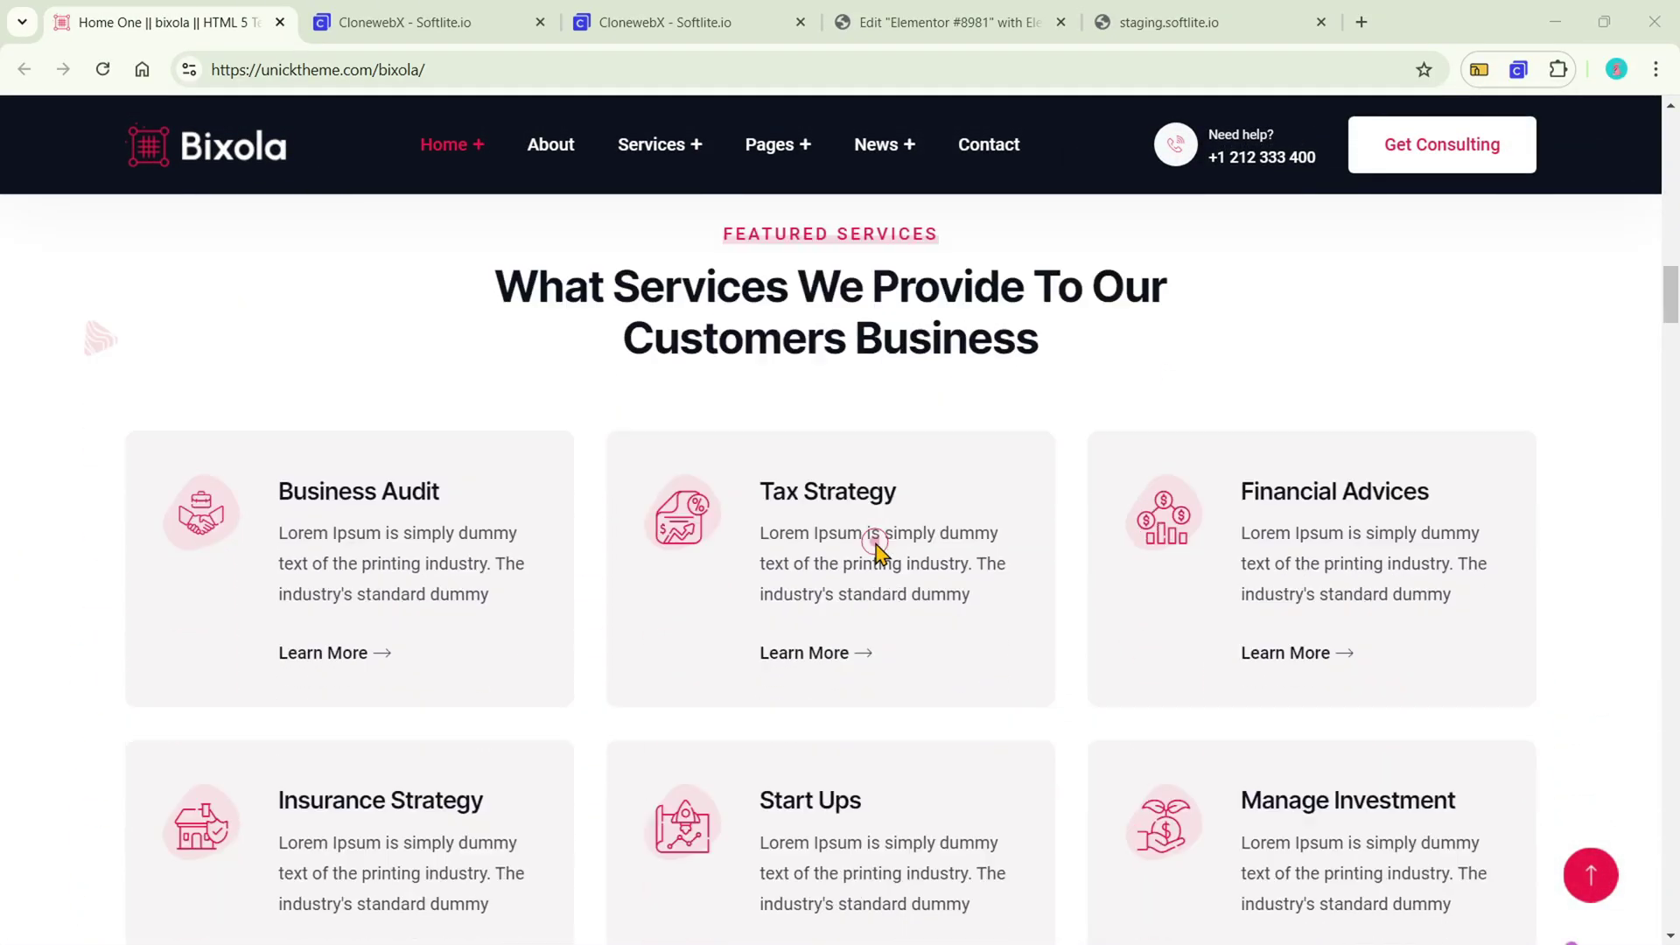
scroll(874, 543, "down", 8)
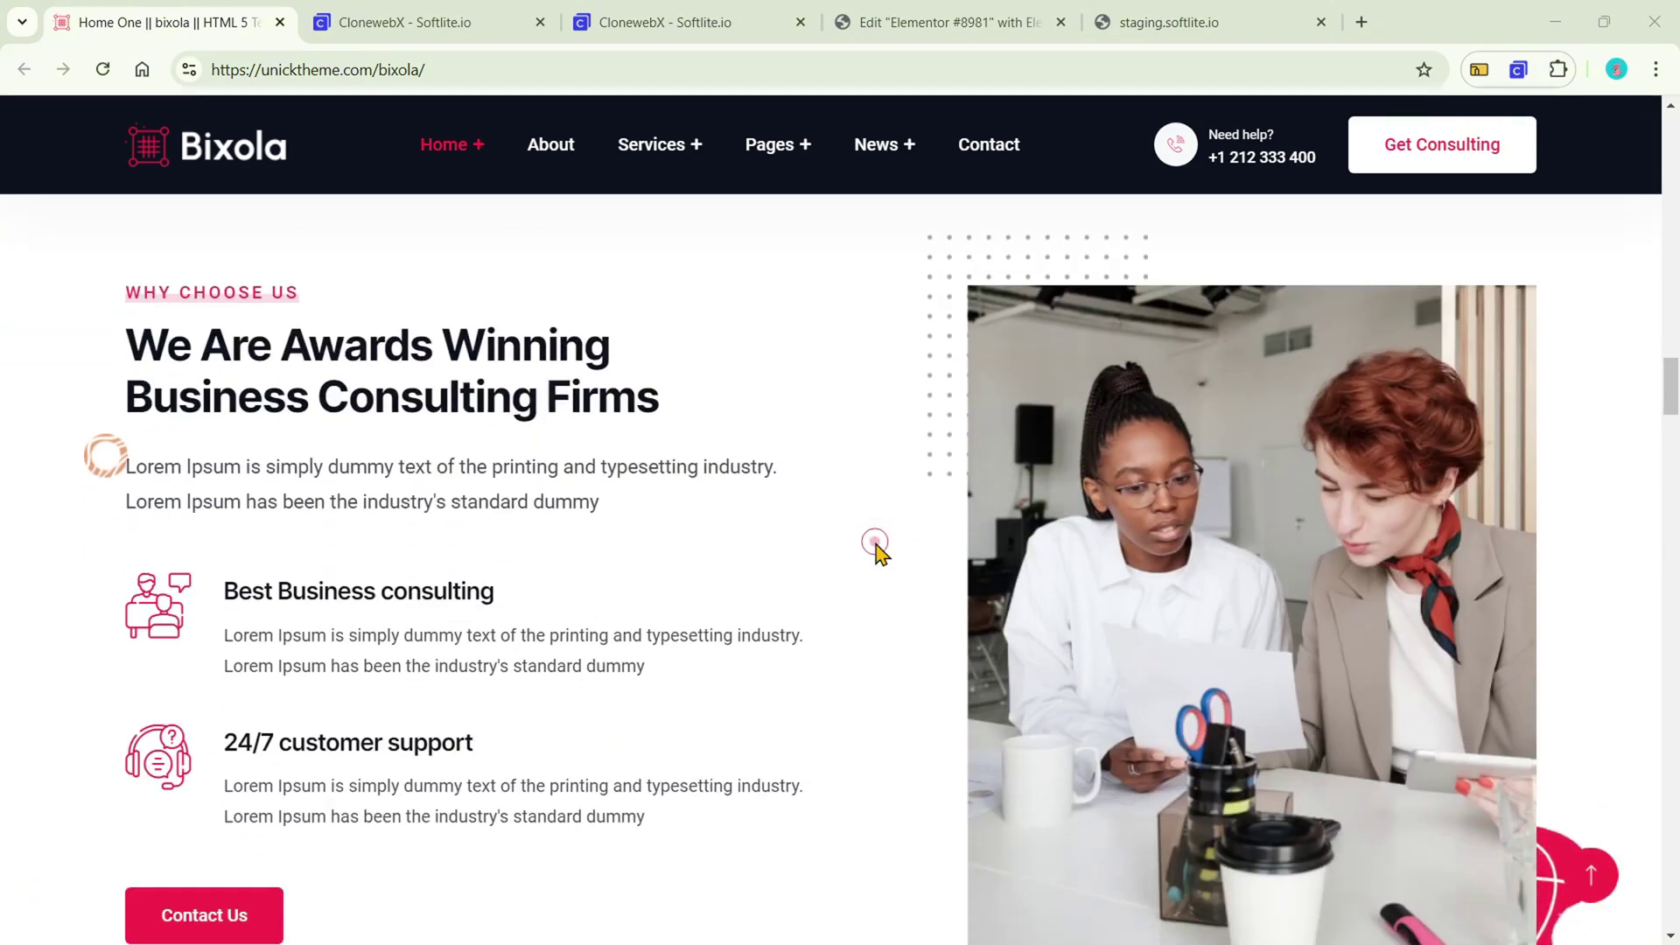
scroll(874, 547, "down", 2)
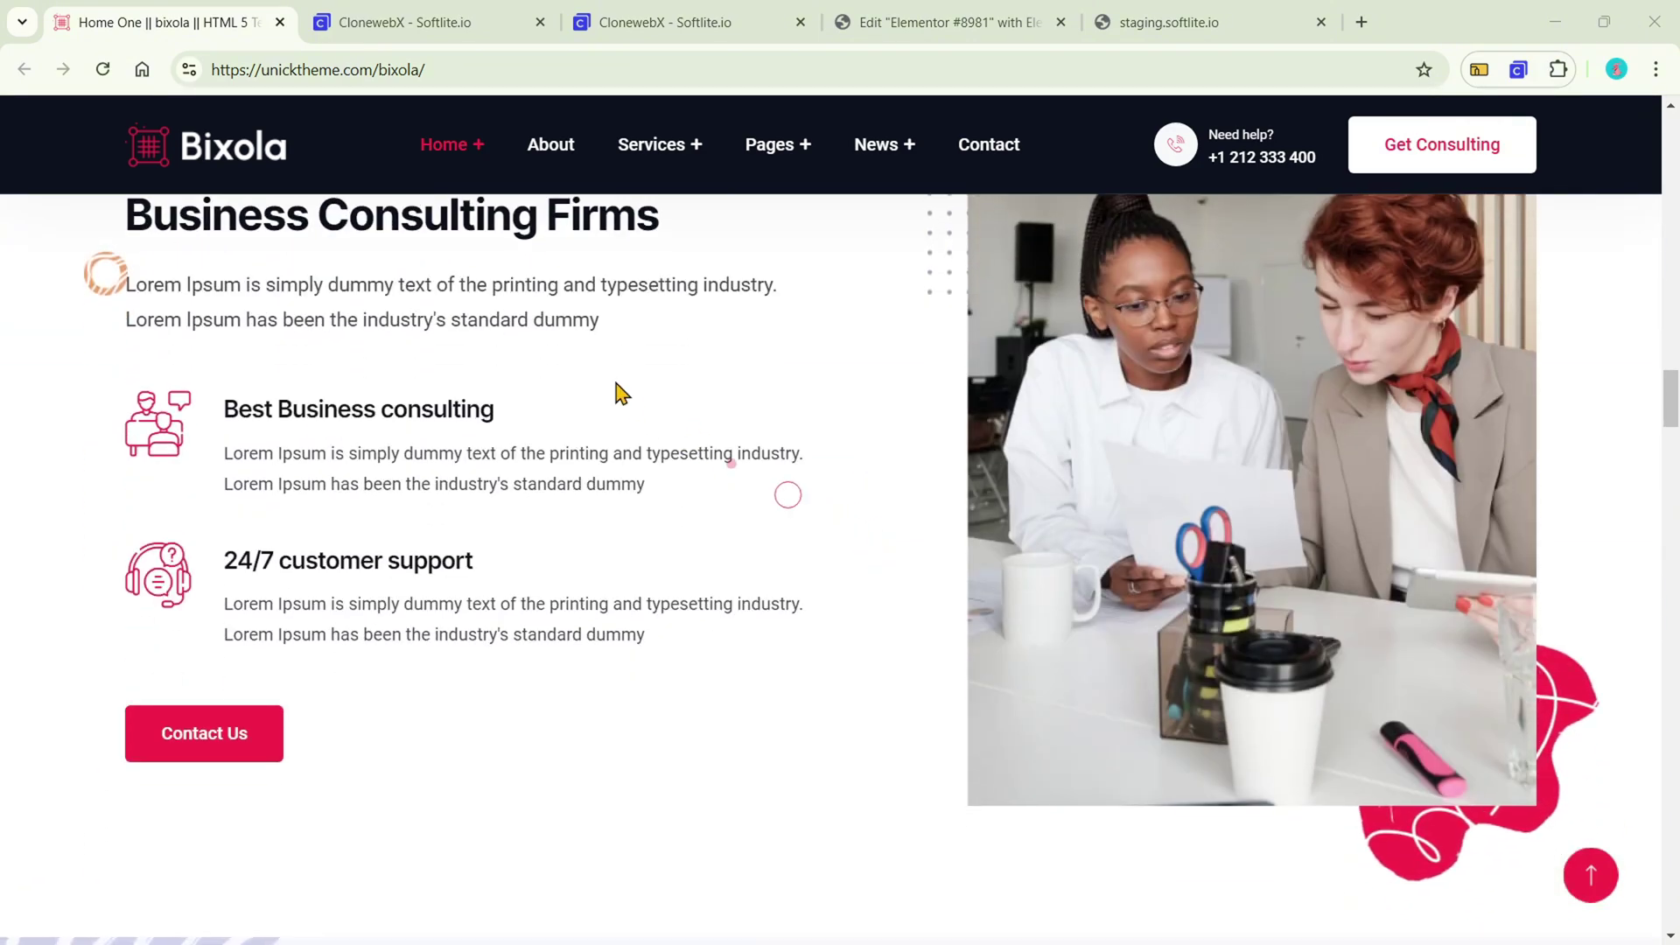
left_click(438, 39)
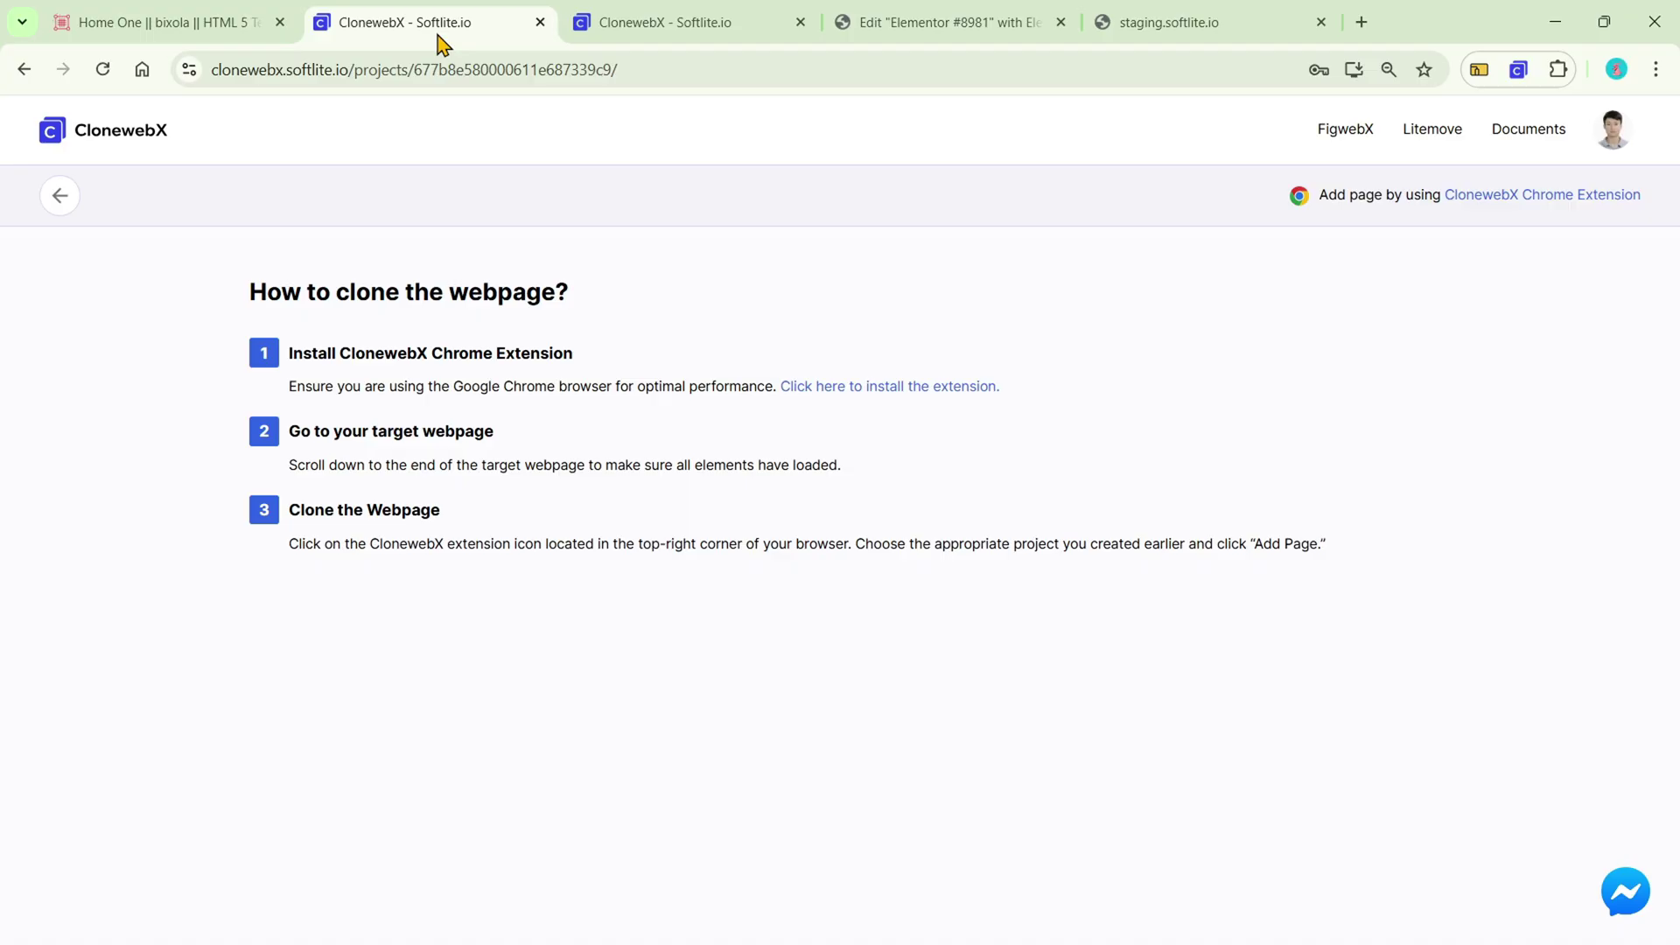
Step: Start a new CloneWebX project from the Projects list and enter the name Bixola
left_click(77, 198)
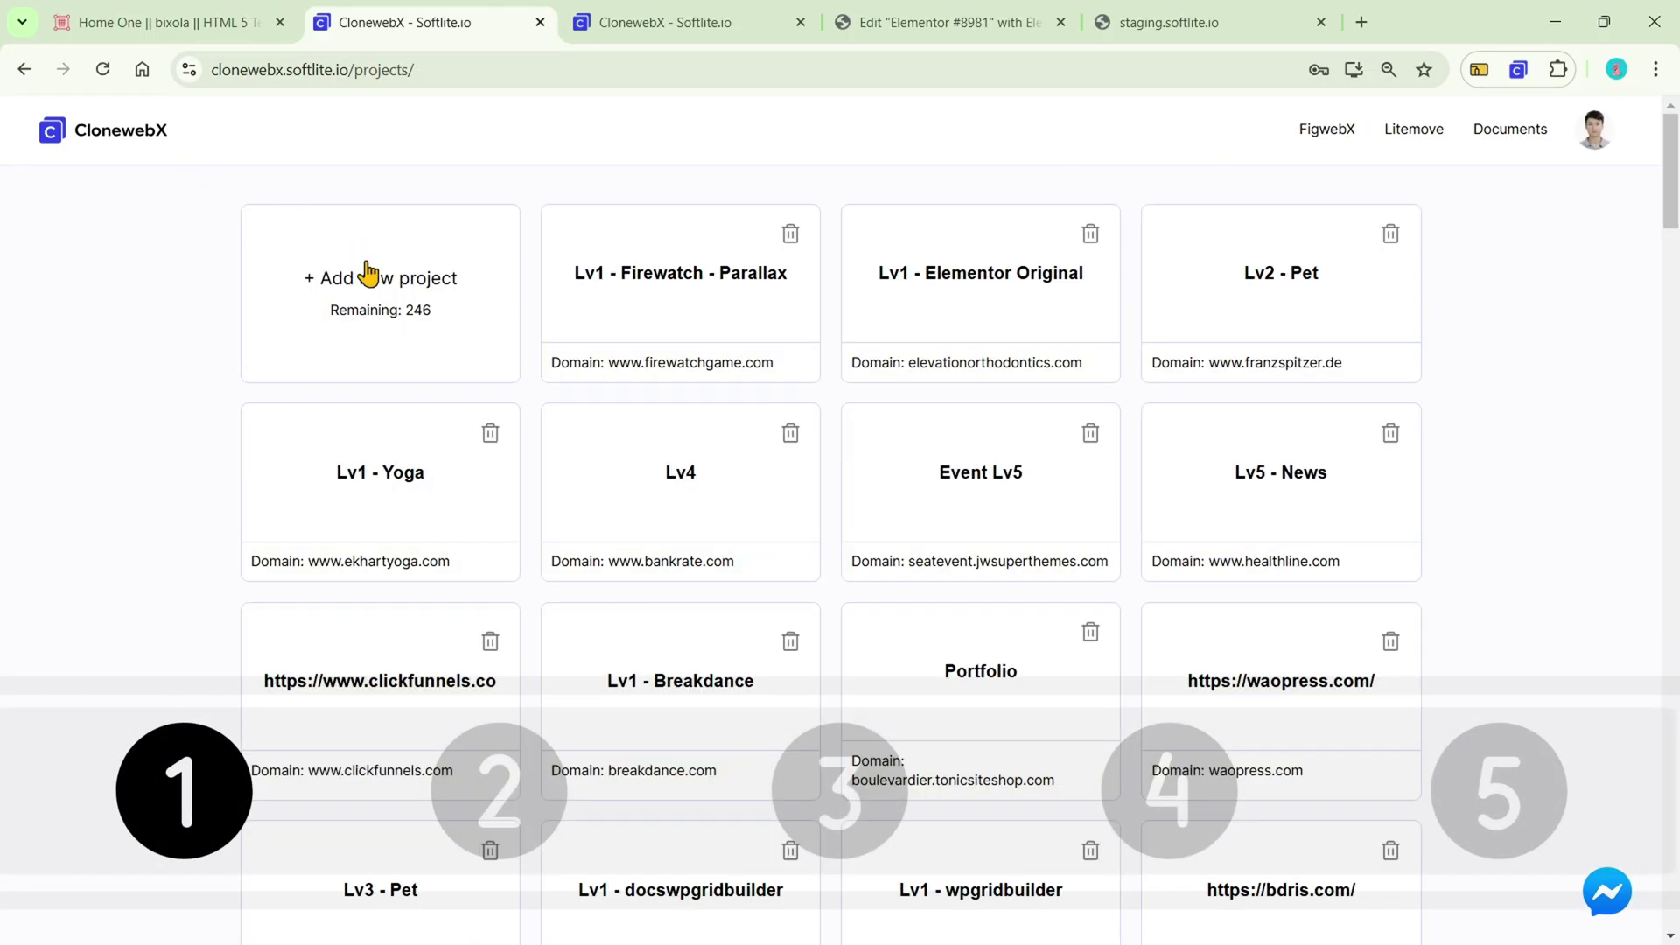
left_click(396, 349)
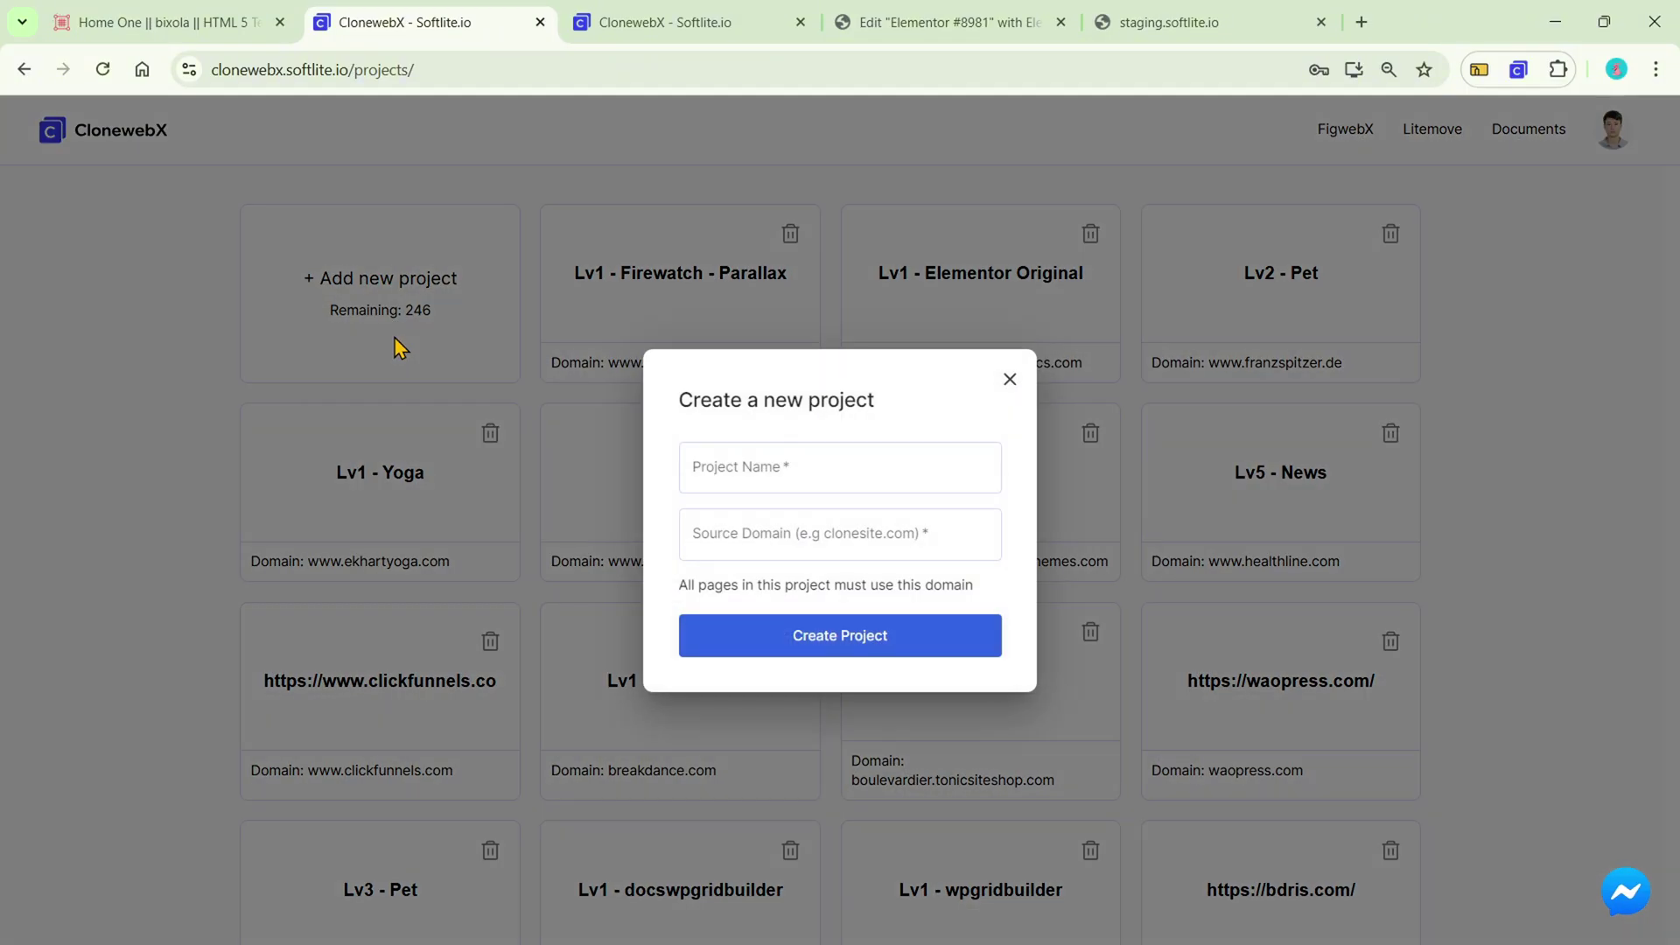
left_click(837, 477)
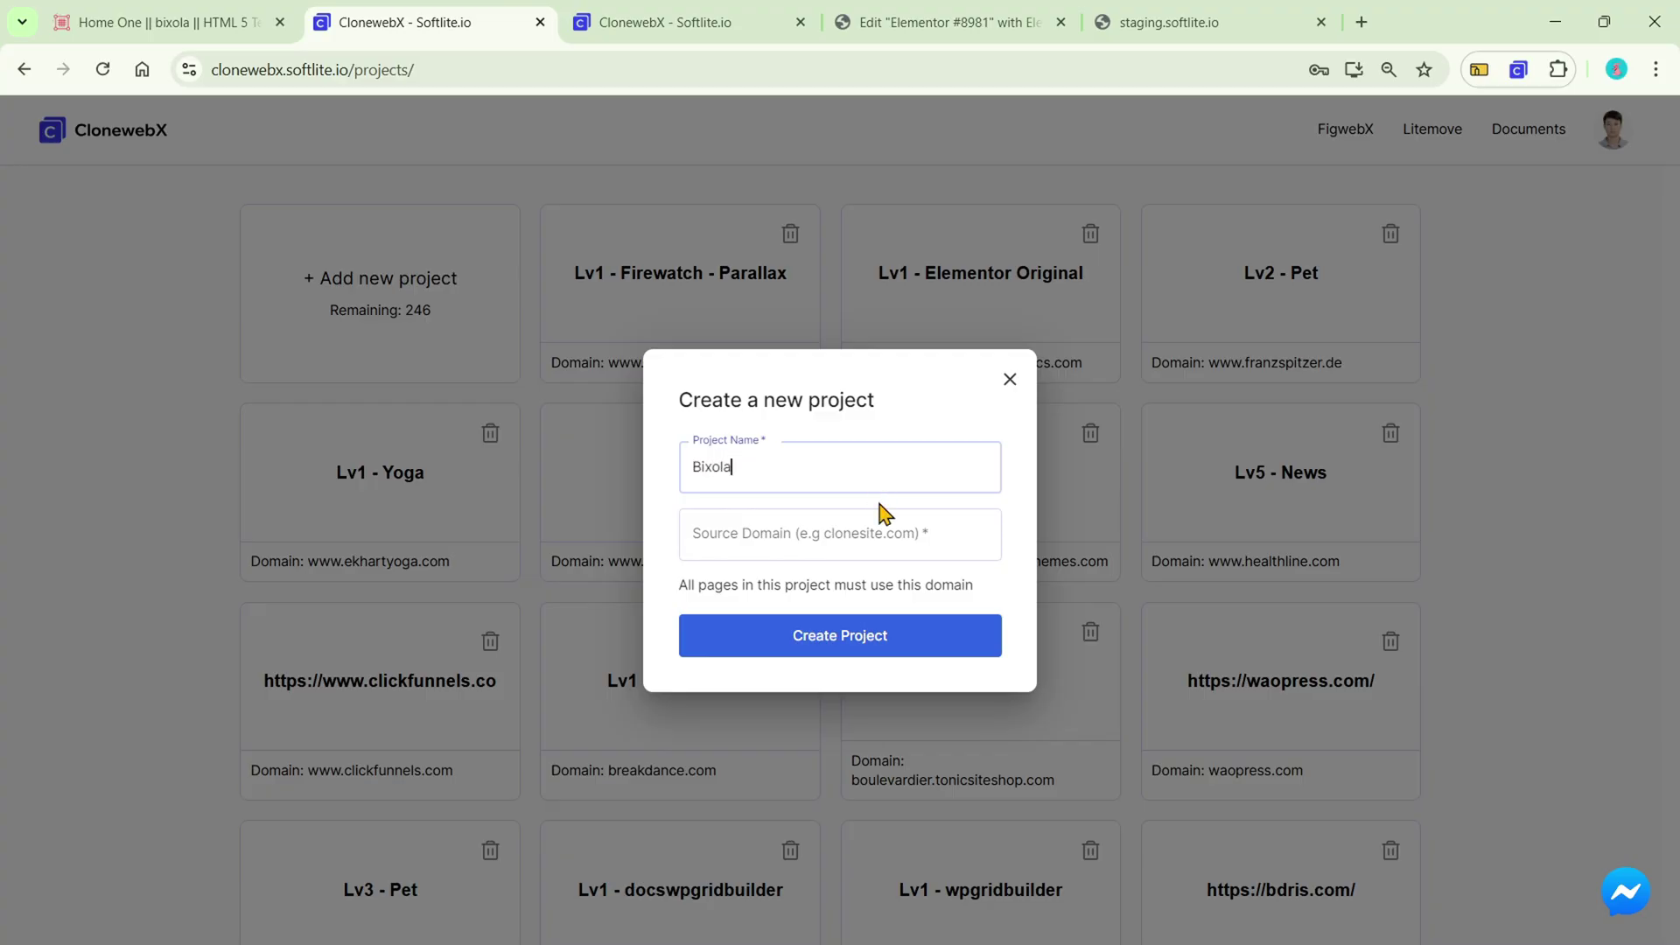
left_click(866, 547)
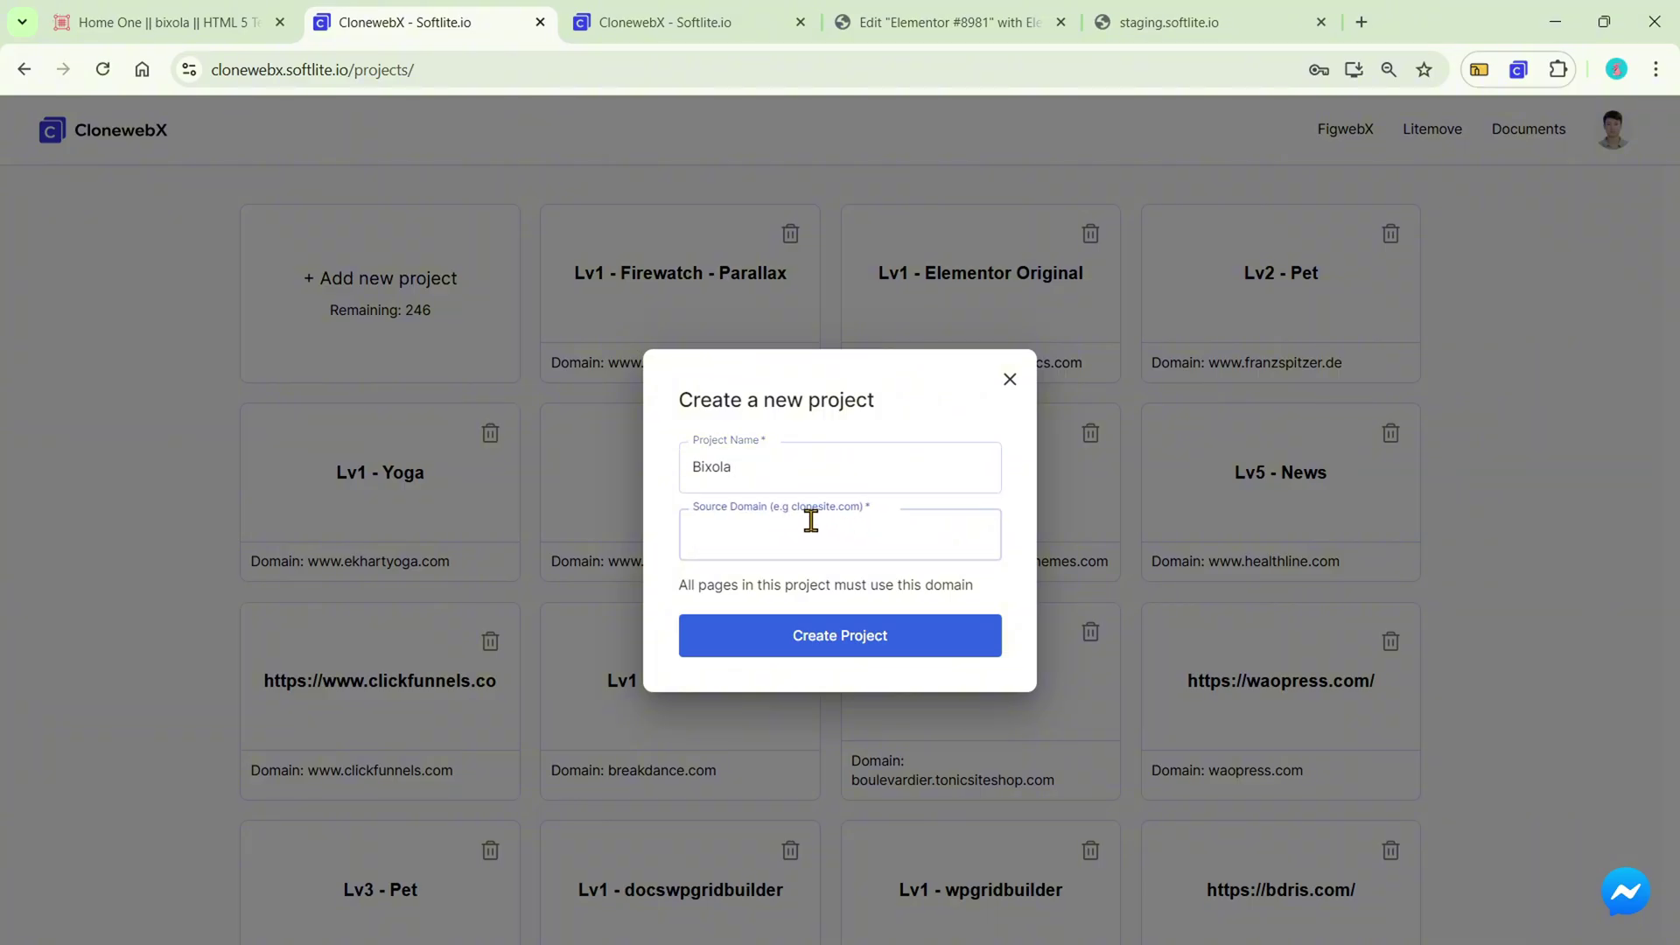
left_click(193, 21)
left_click(459, 69)
left_click_drag(458, 69, 378, 69)
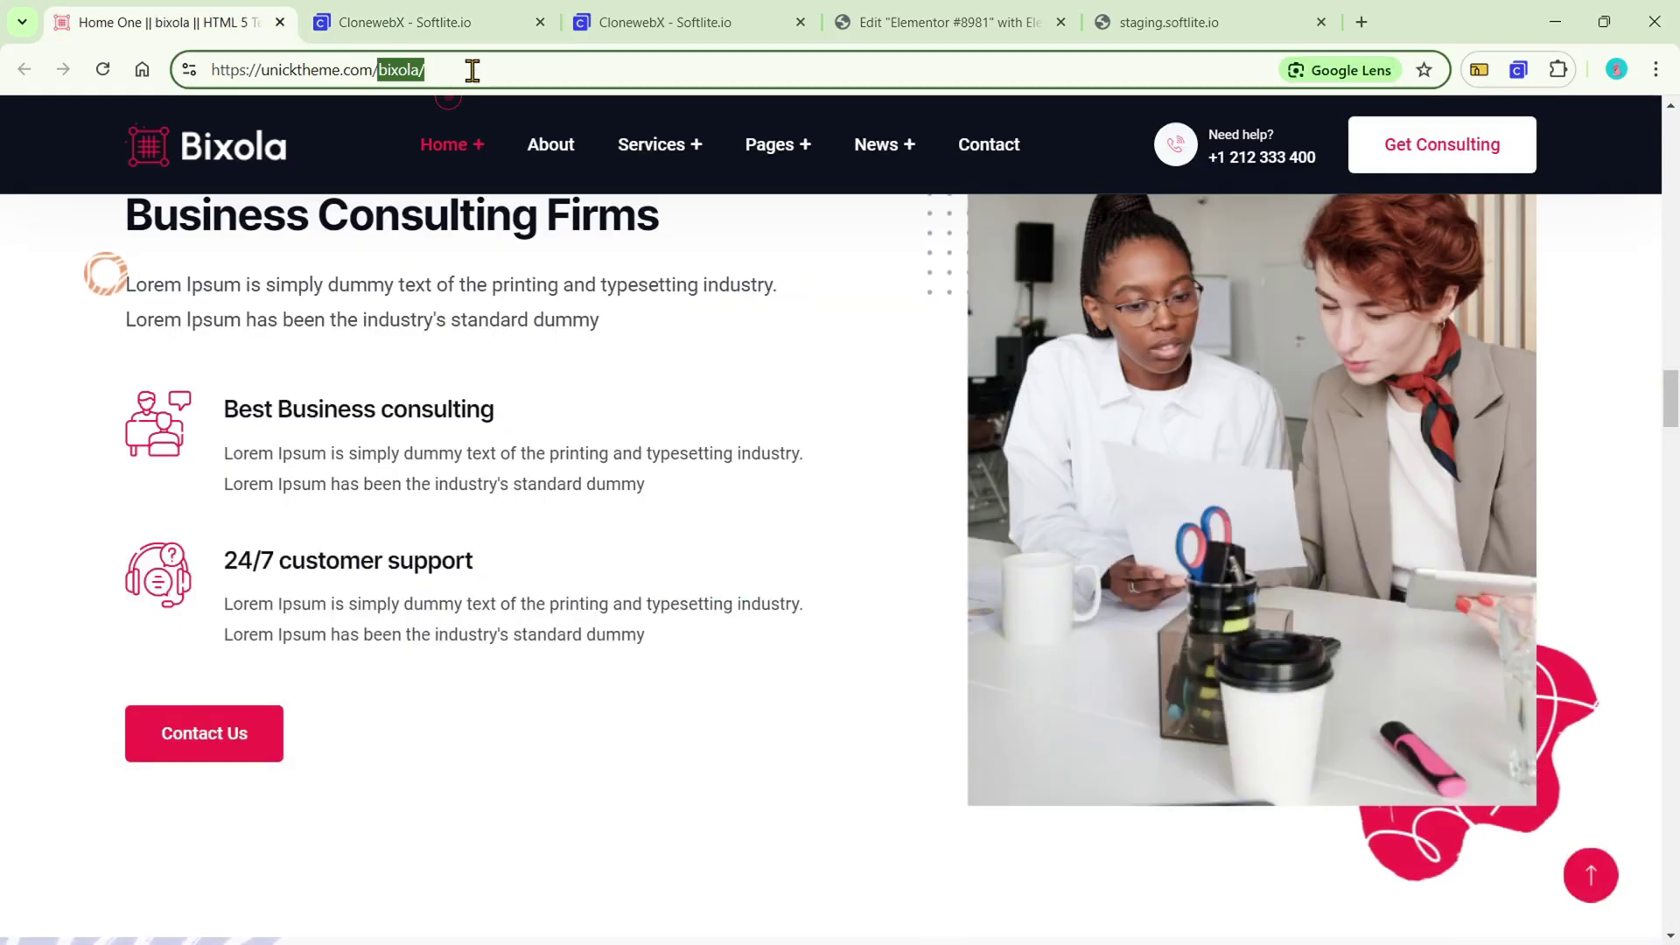
key("BackSpace")
left_click_drag(469, 69, 224, 70)
key("ctrl+c")
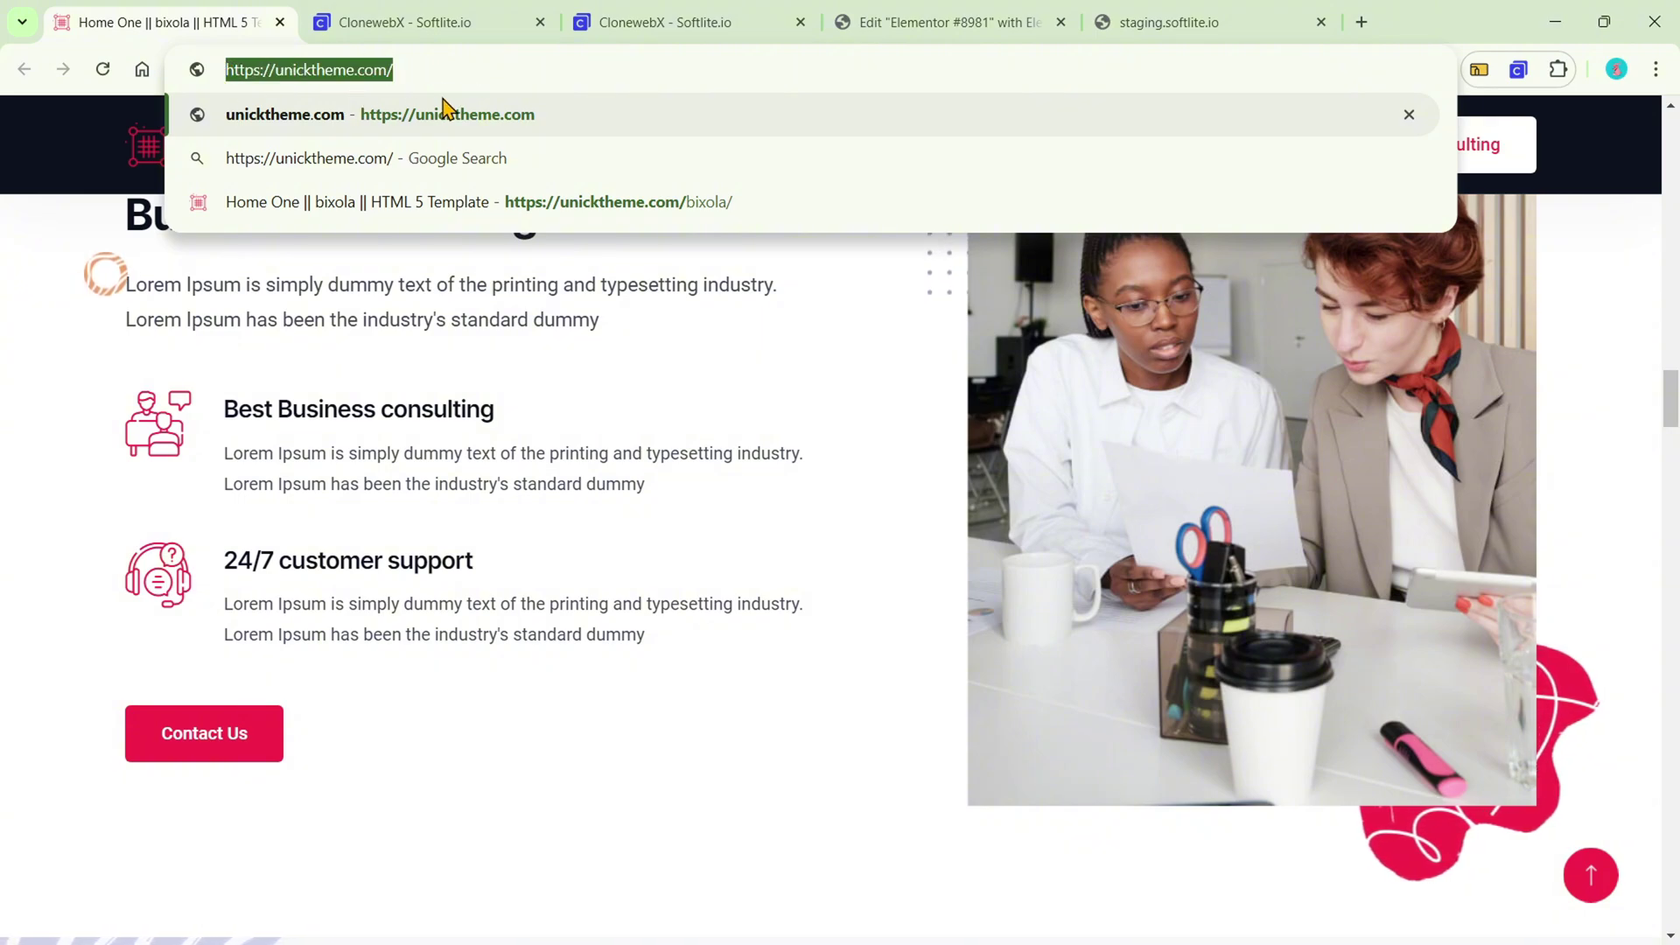
Step: Paste the domain as the source domain and create the Bixola project
left_click(470, 26)
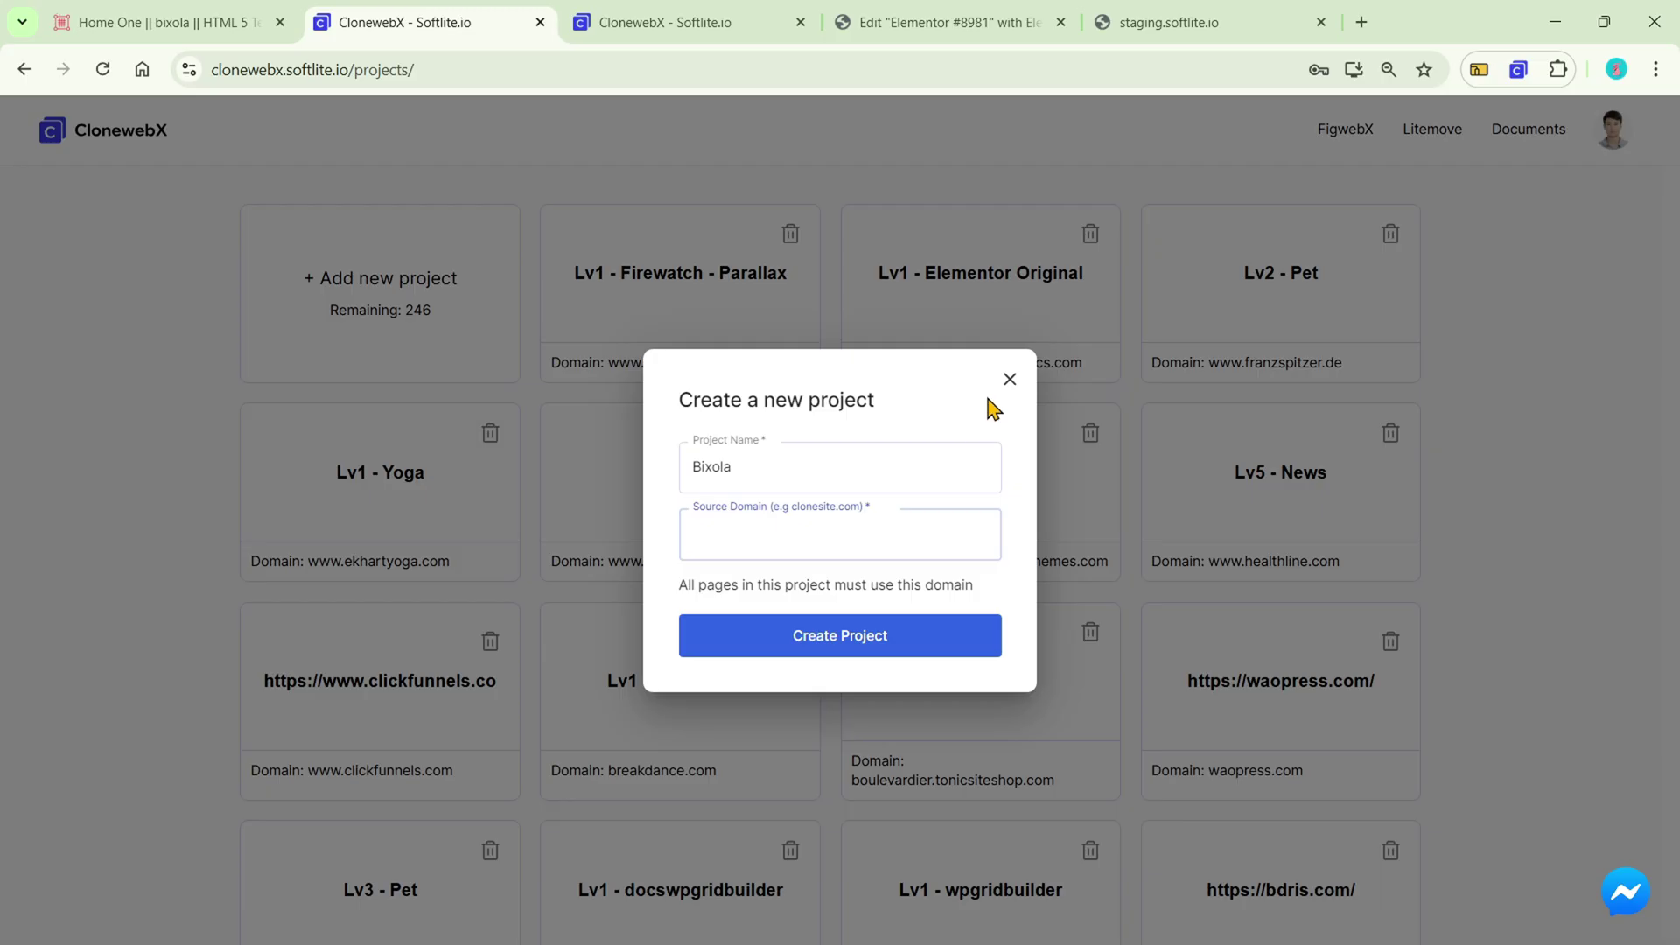
key("ctrl+v")
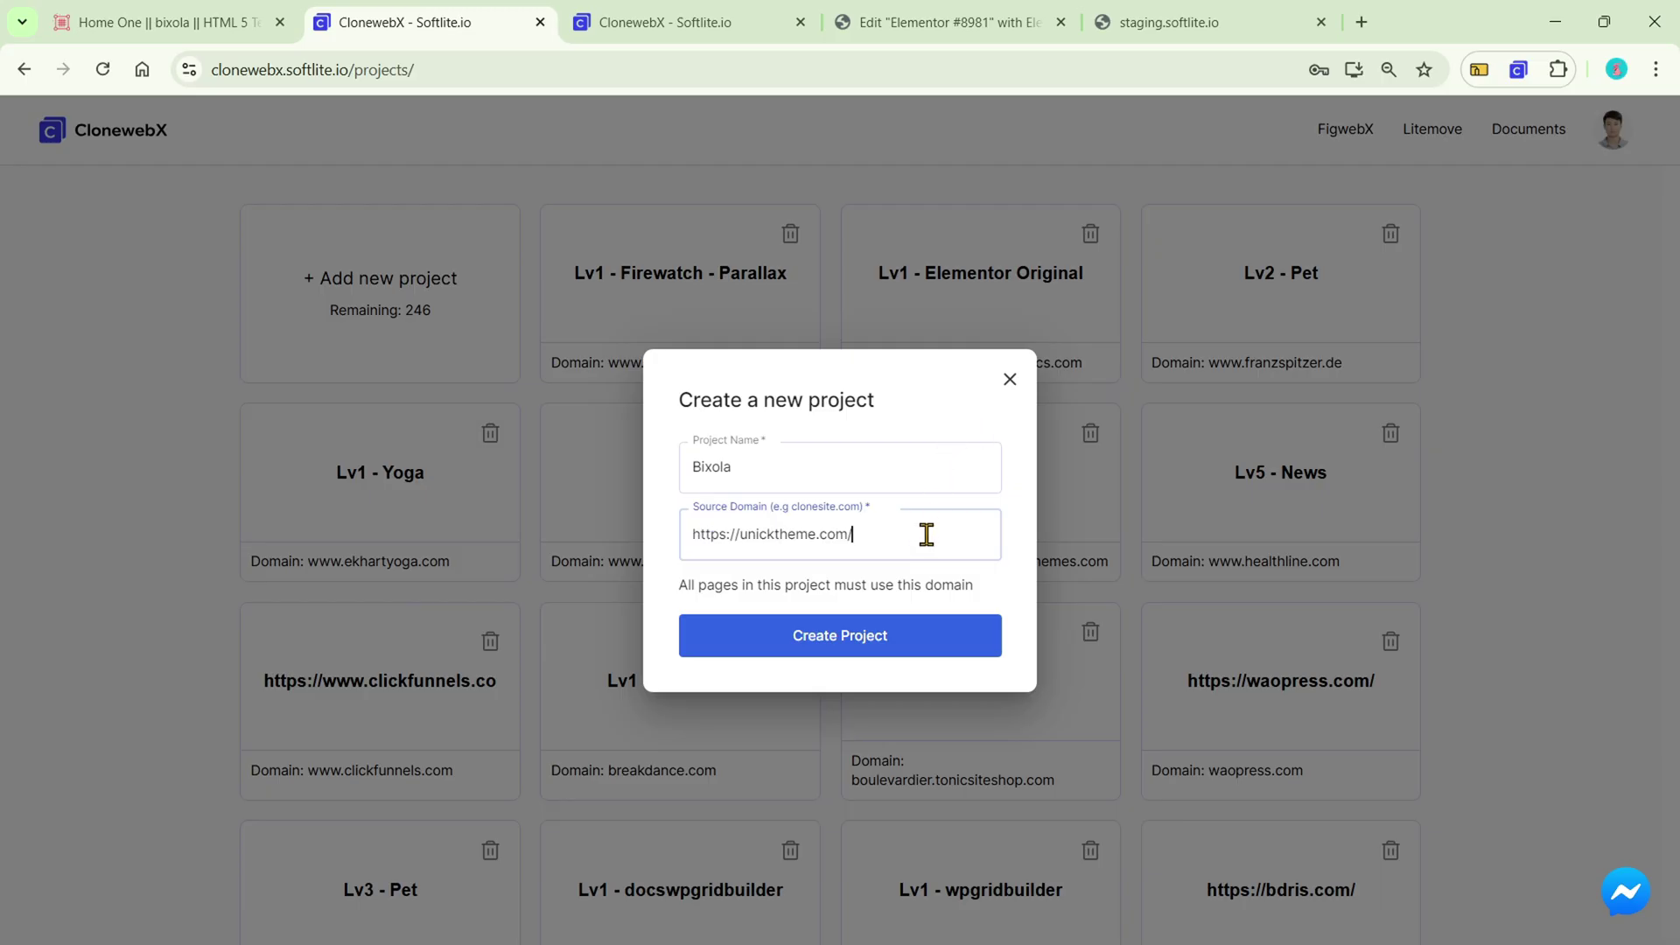
left_click(868, 639)
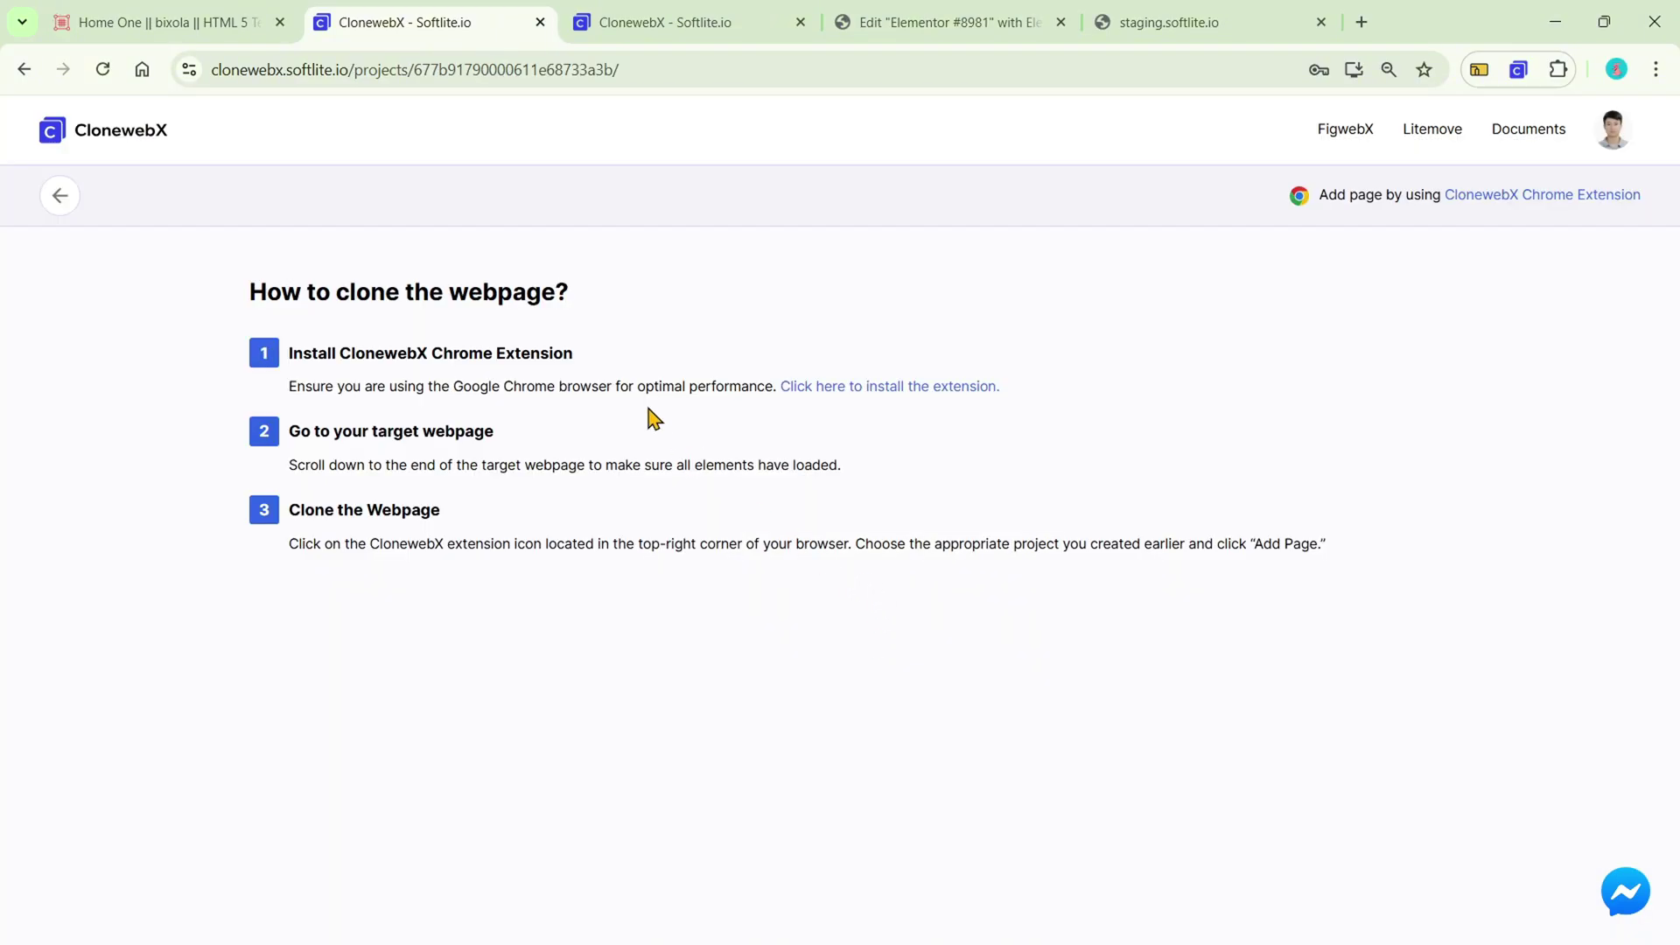
left_click(190, 24)
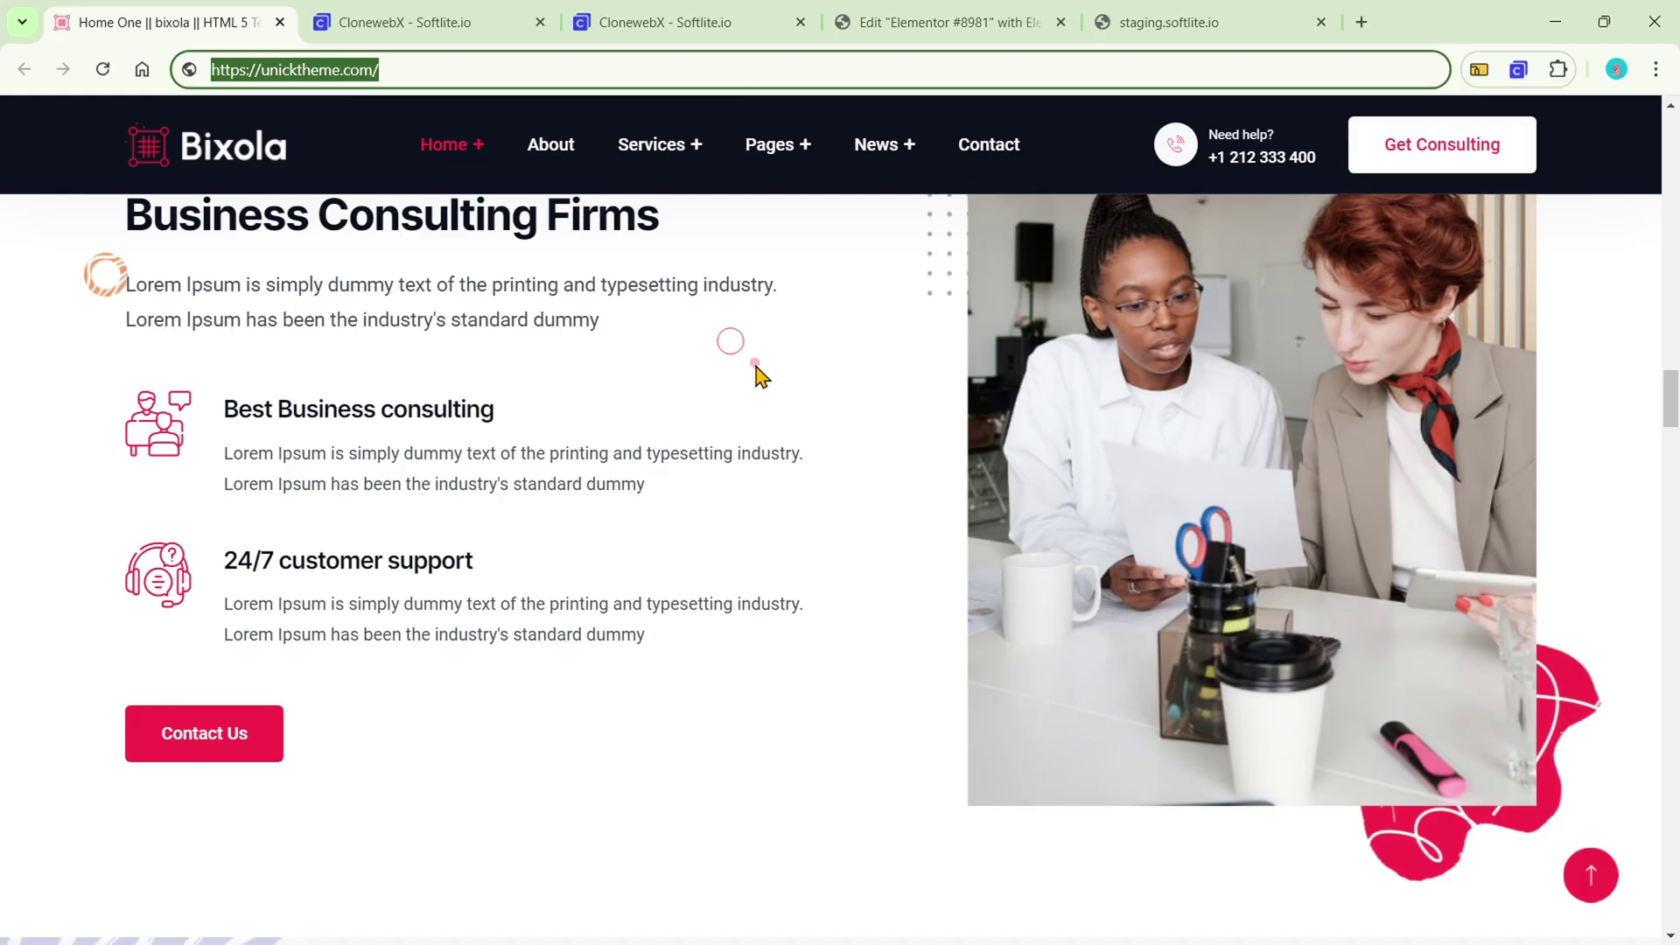
Step: Scroll the Bixola homepage to its footer and open the CloneWebX extension popup
scroll(757, 374, "down", 15)
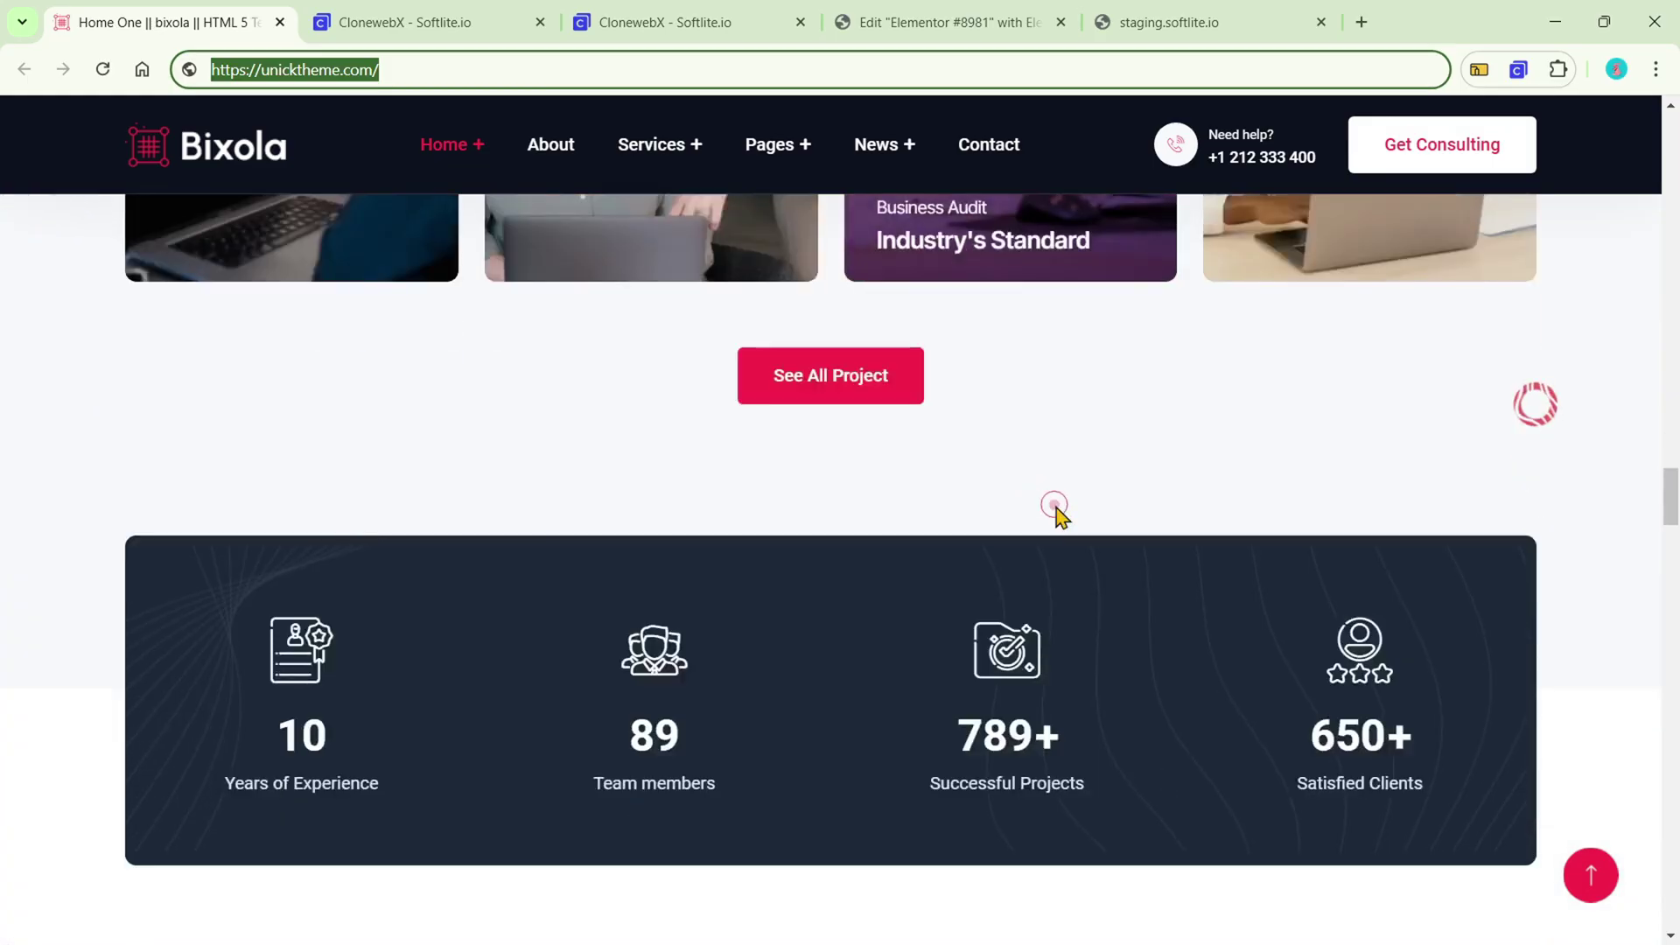
scroll(1056, 511, "down", 12)
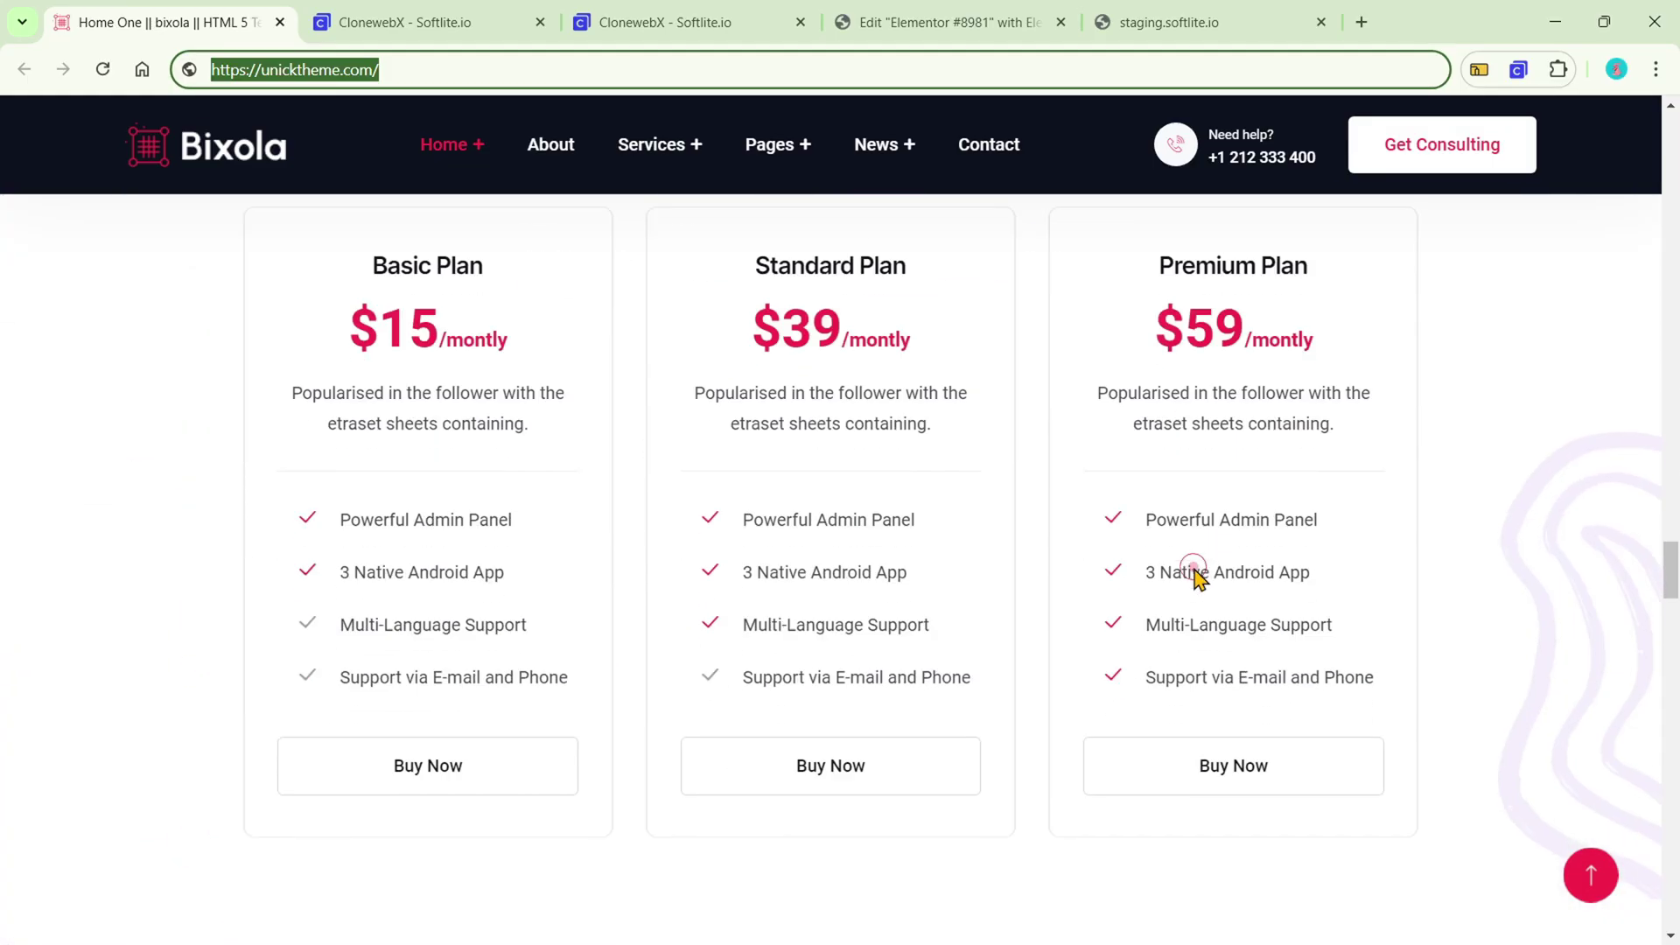
scroll(1197, 573, "down", 16)
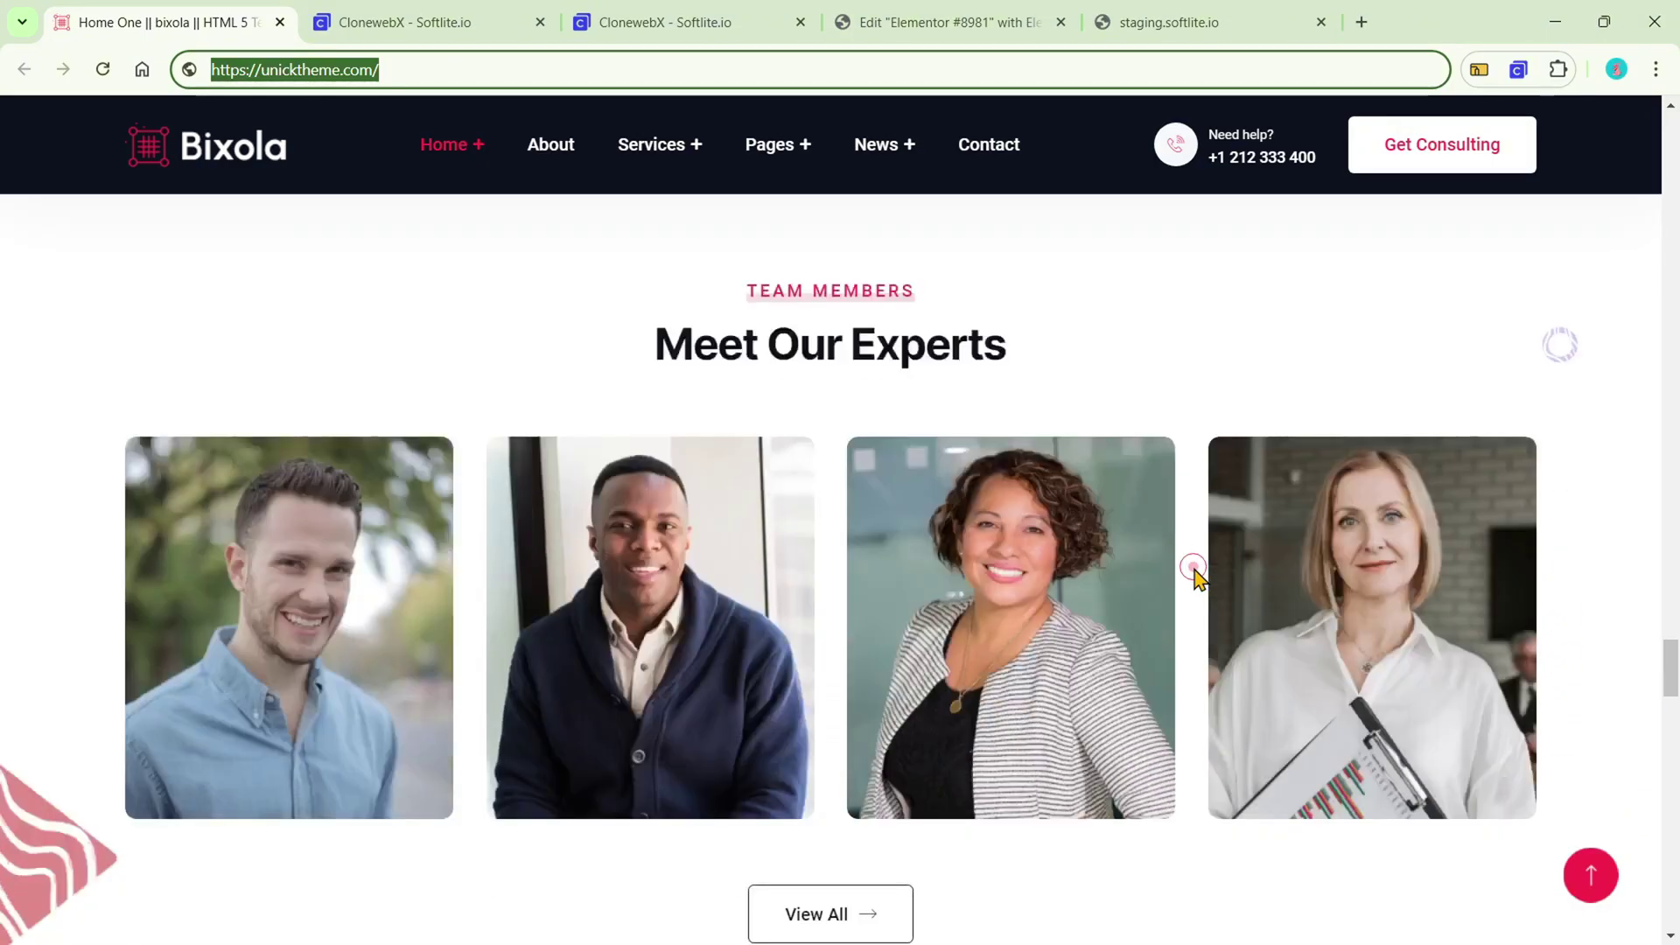
scroll(1197, 573, "down", 17)
scroll(1196, 573, "down", 15)
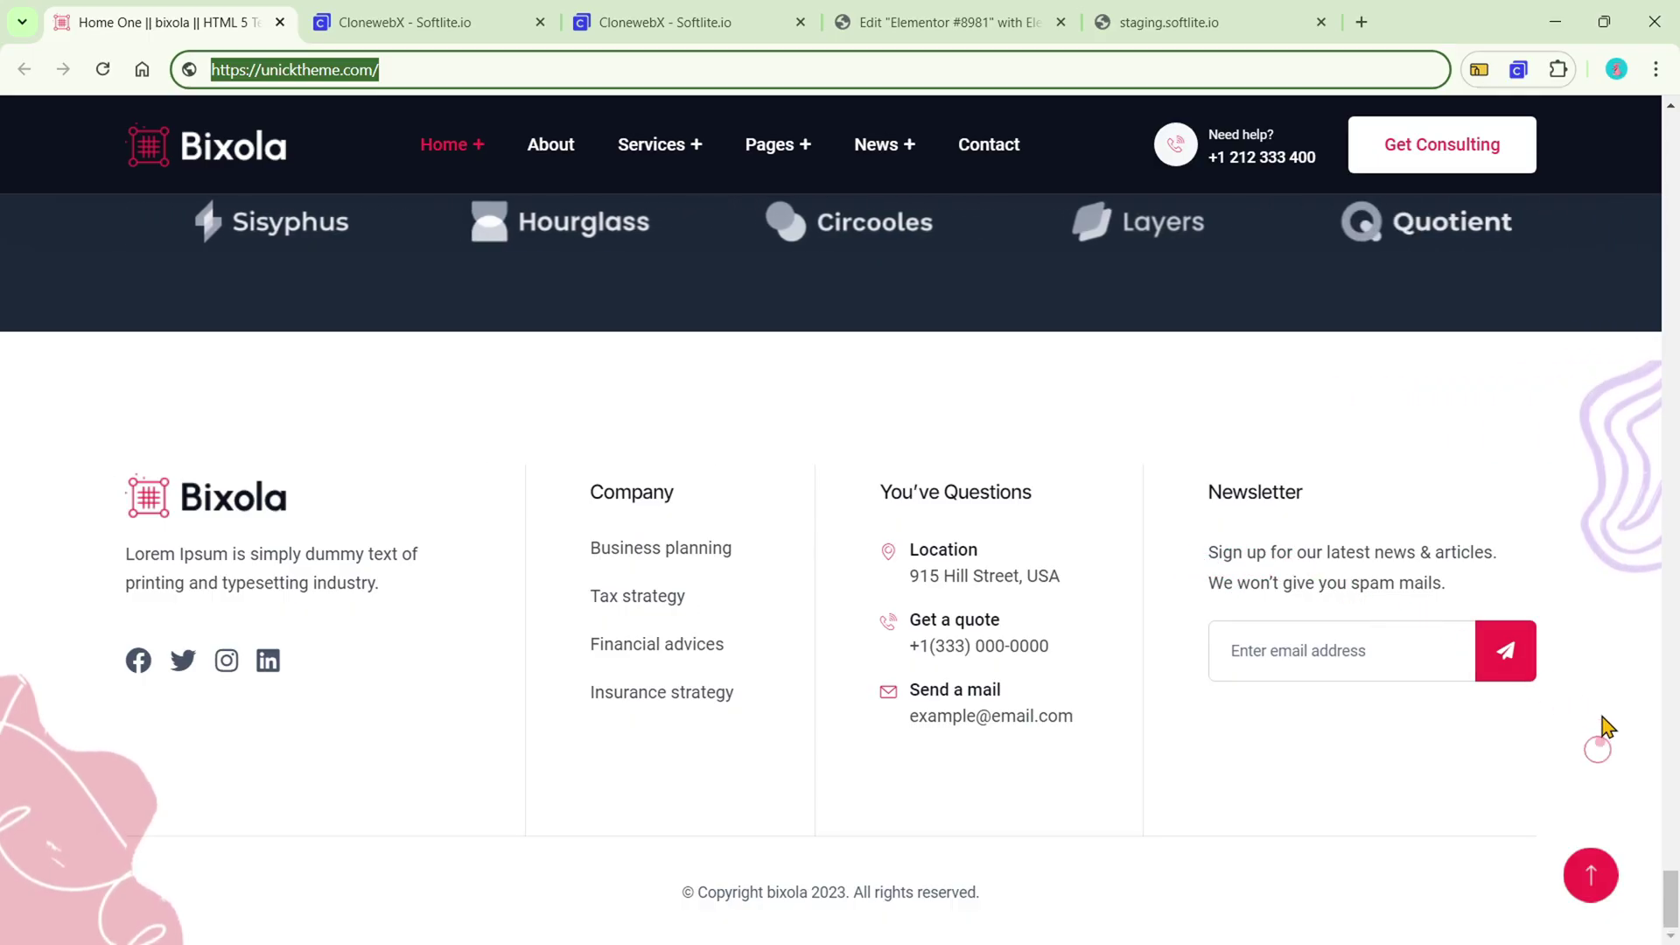
left_click(1517, 70)
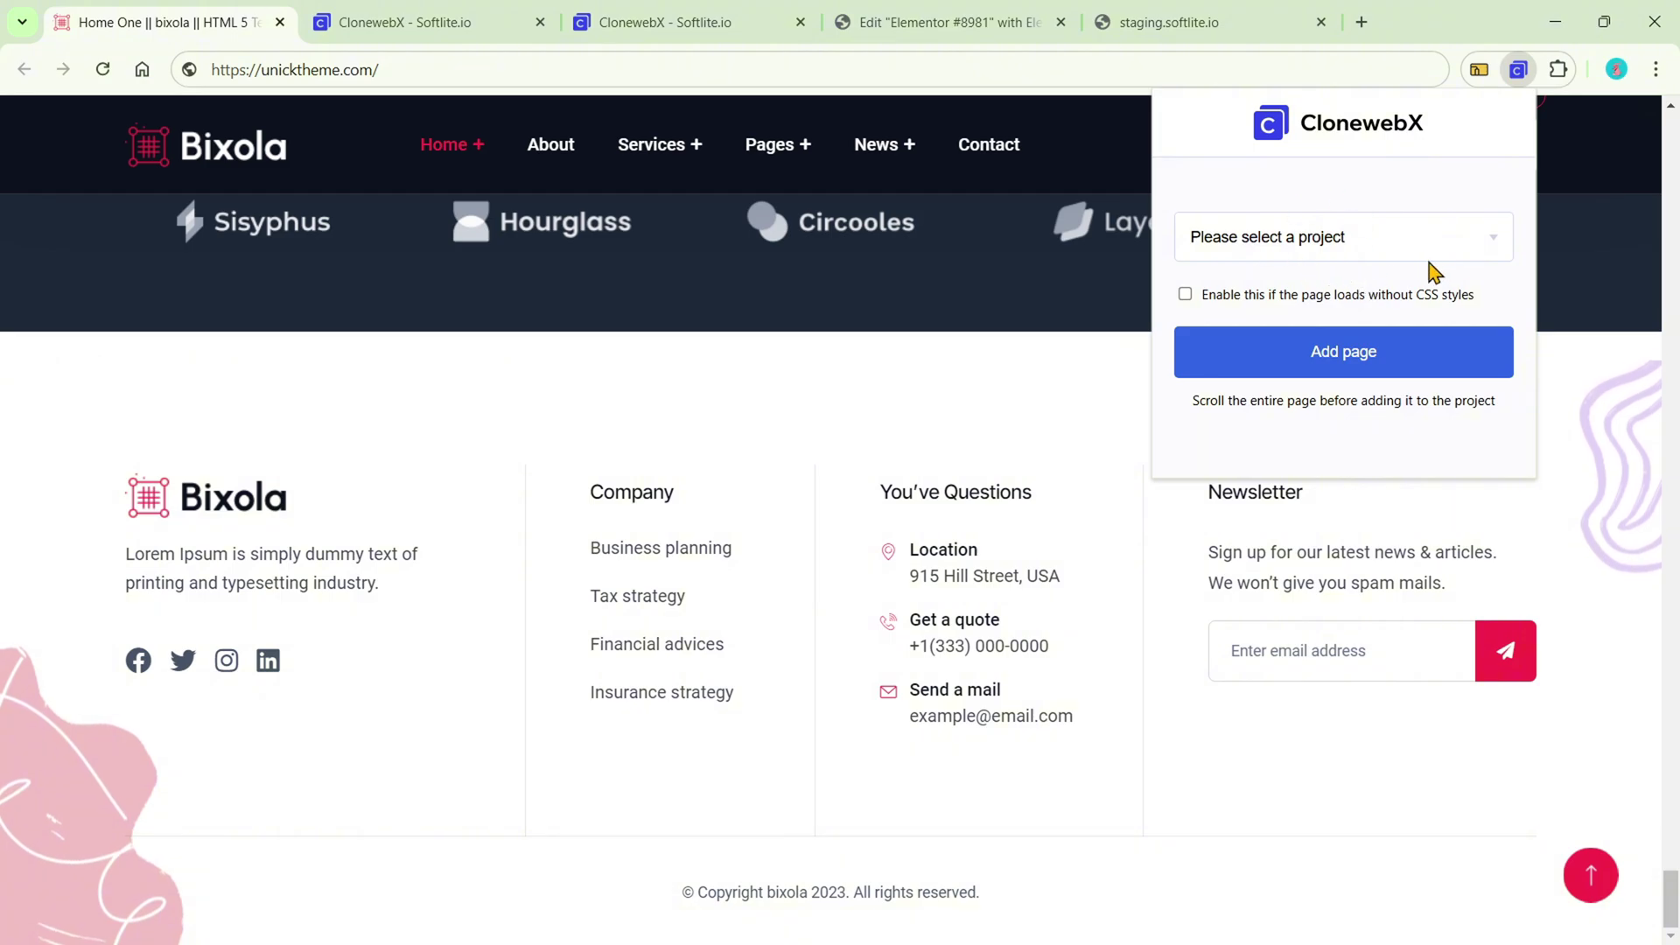
Step: Choose the Bixola project in the popup's dropdown and add the homepage to it
left_click(1495, 249)
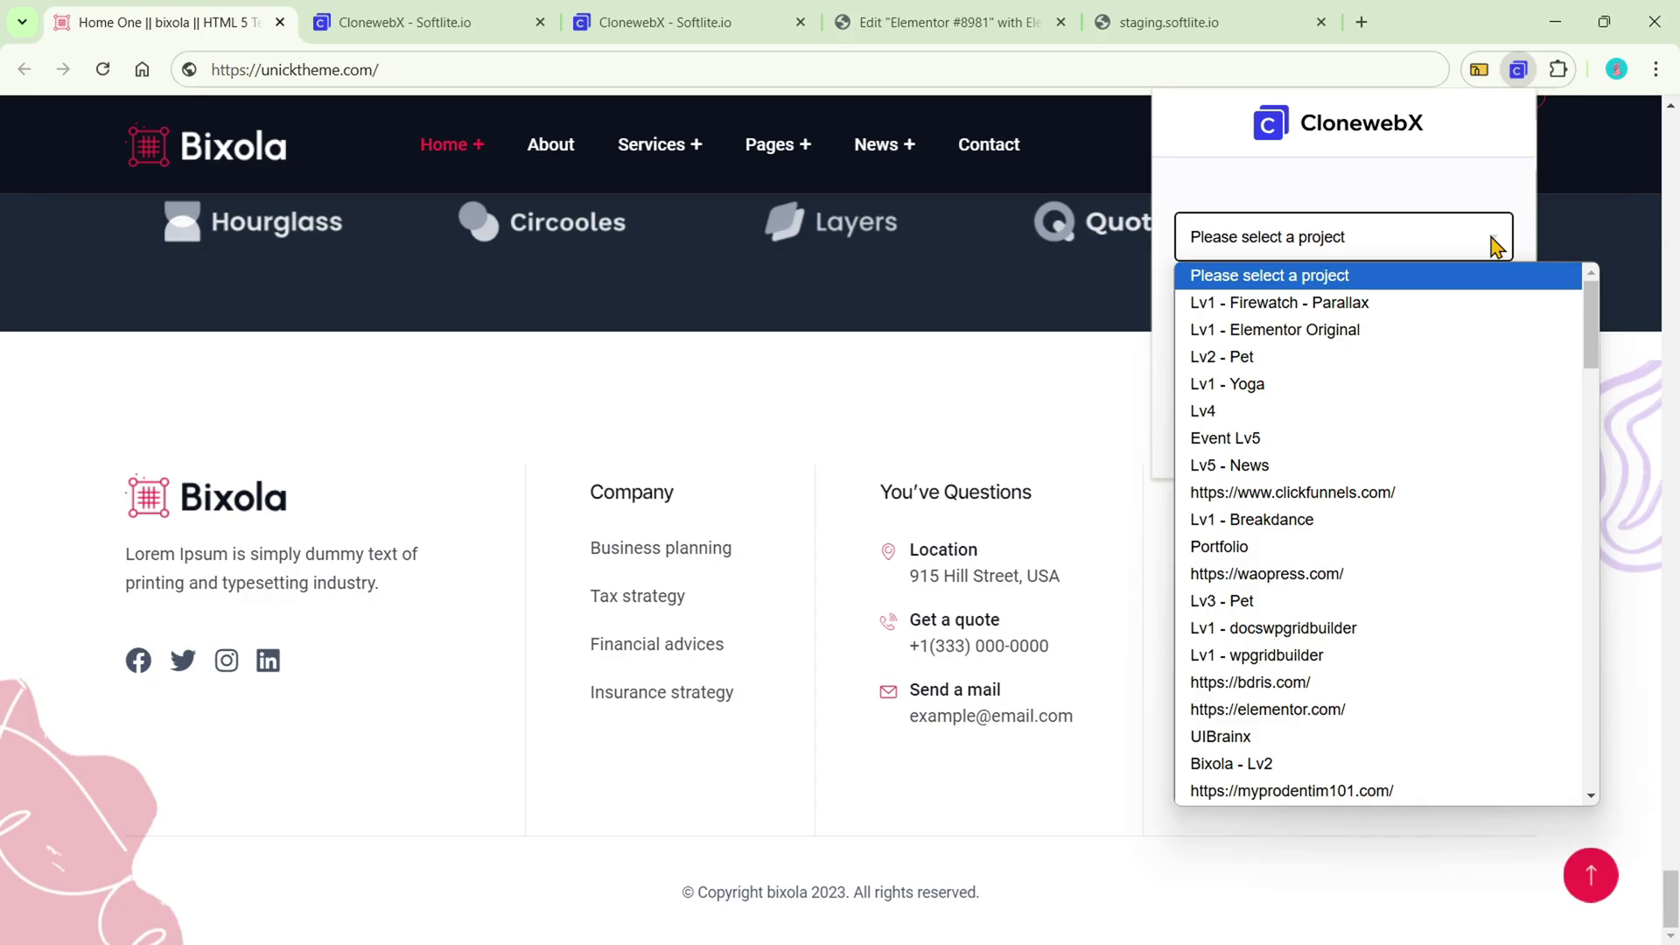
left_click(1494, 247)
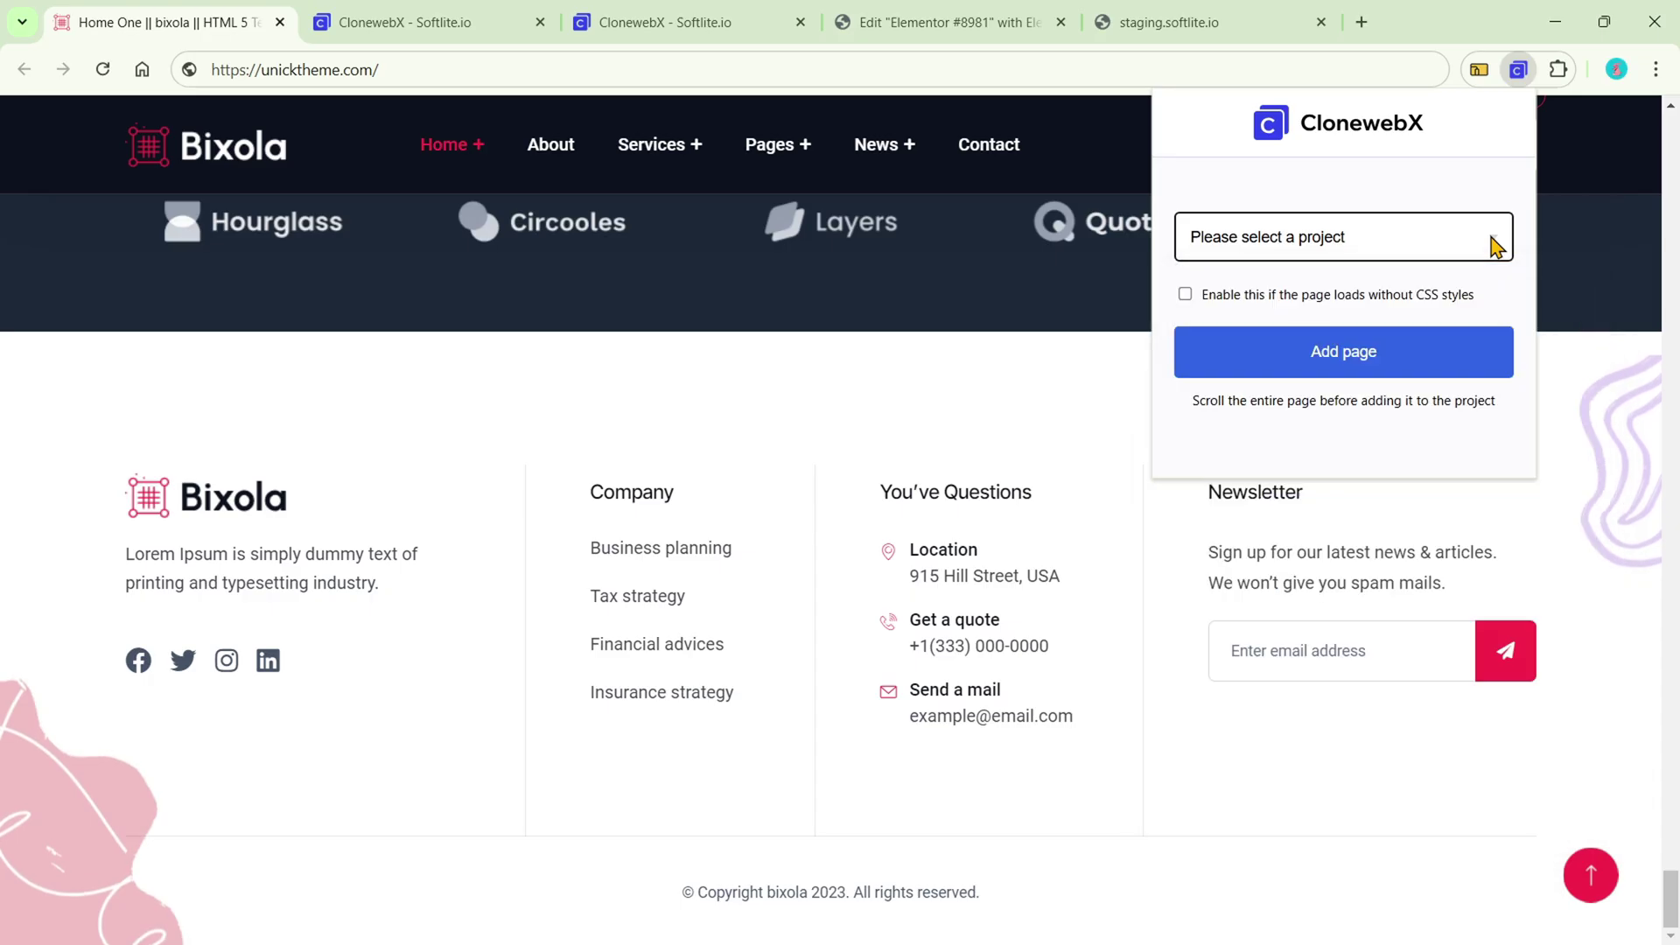
left_click(1186, 297)
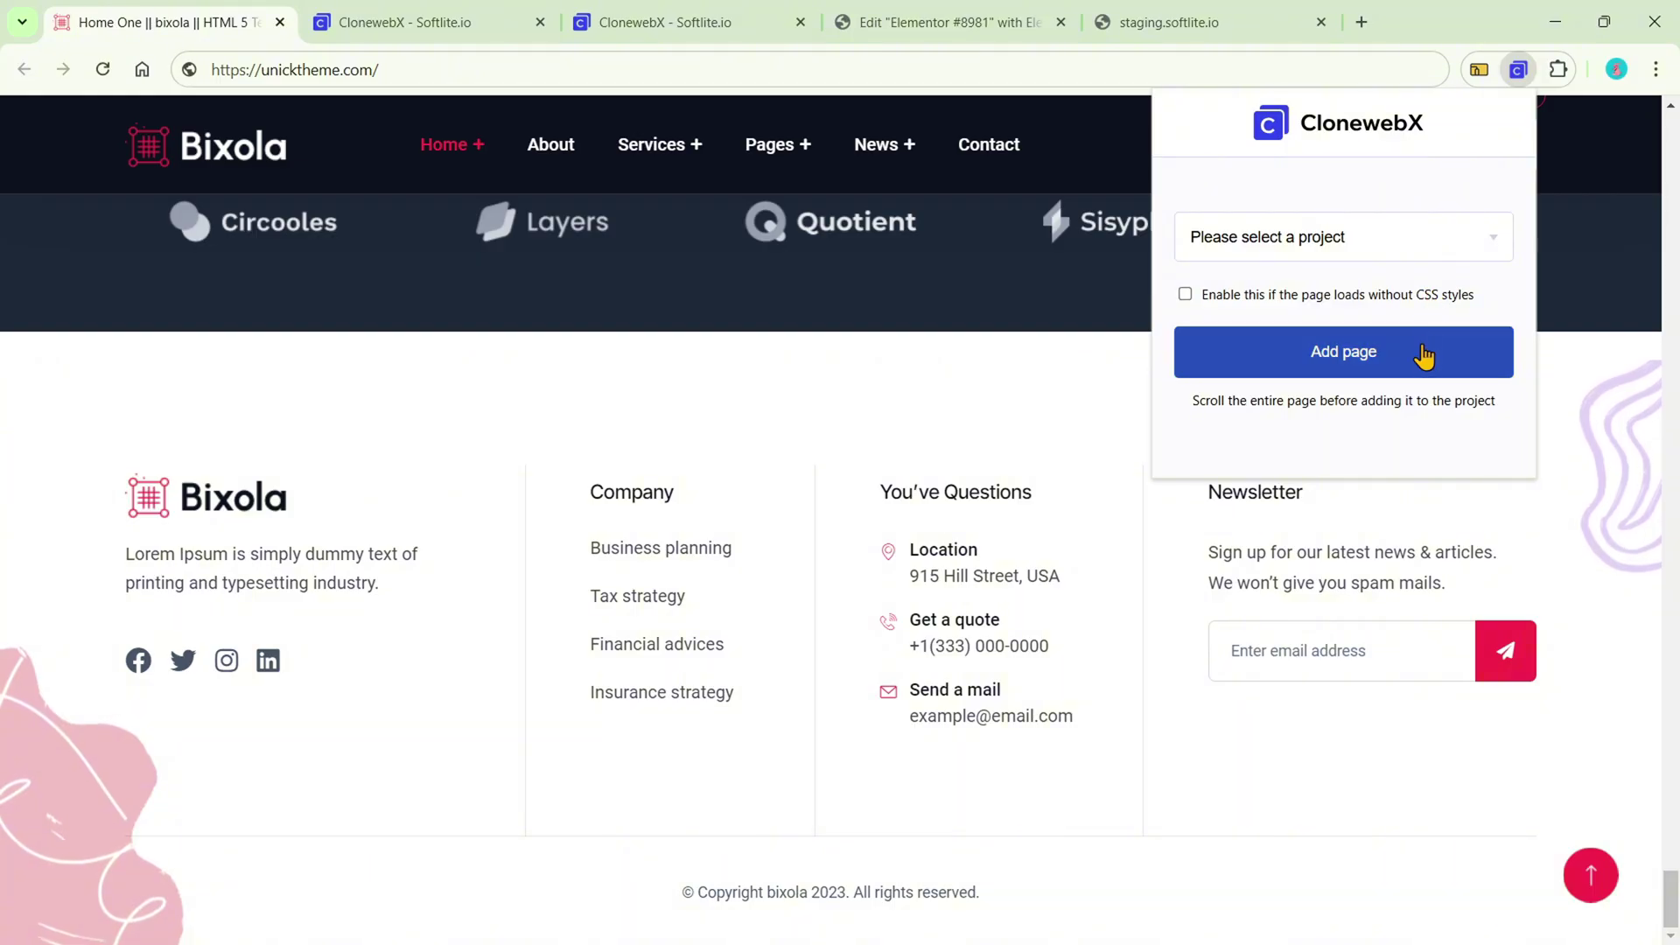
left_click(1494, 245)
left_click_drag(1587, 333, 1636, 787)
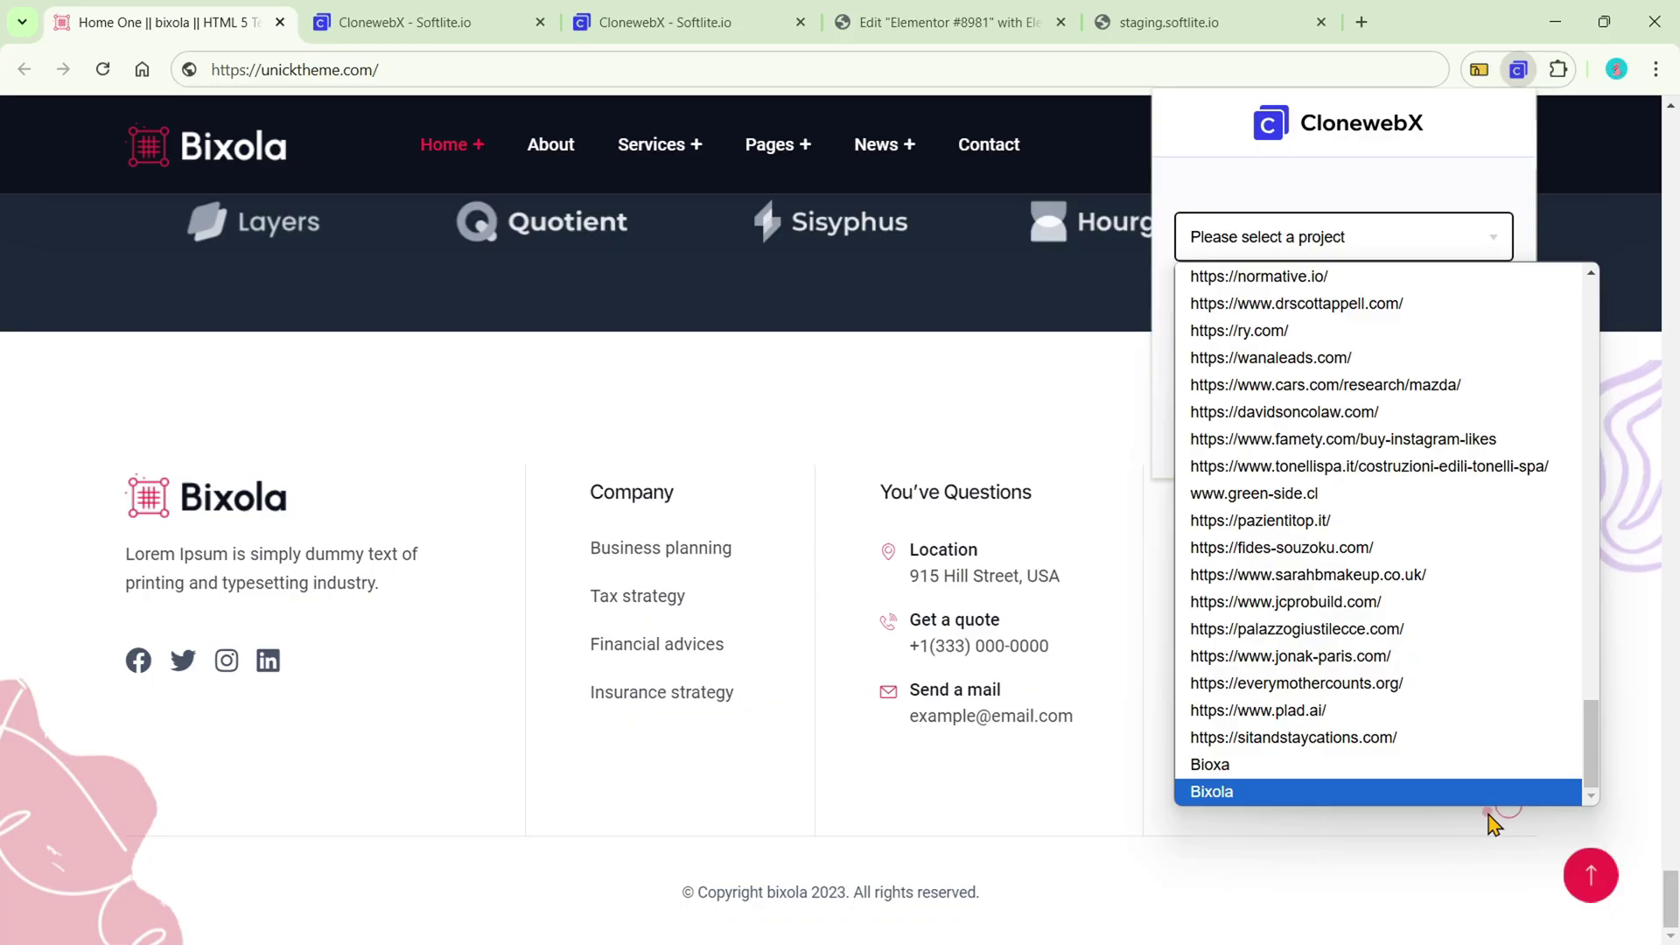
left_click(1462, 793)
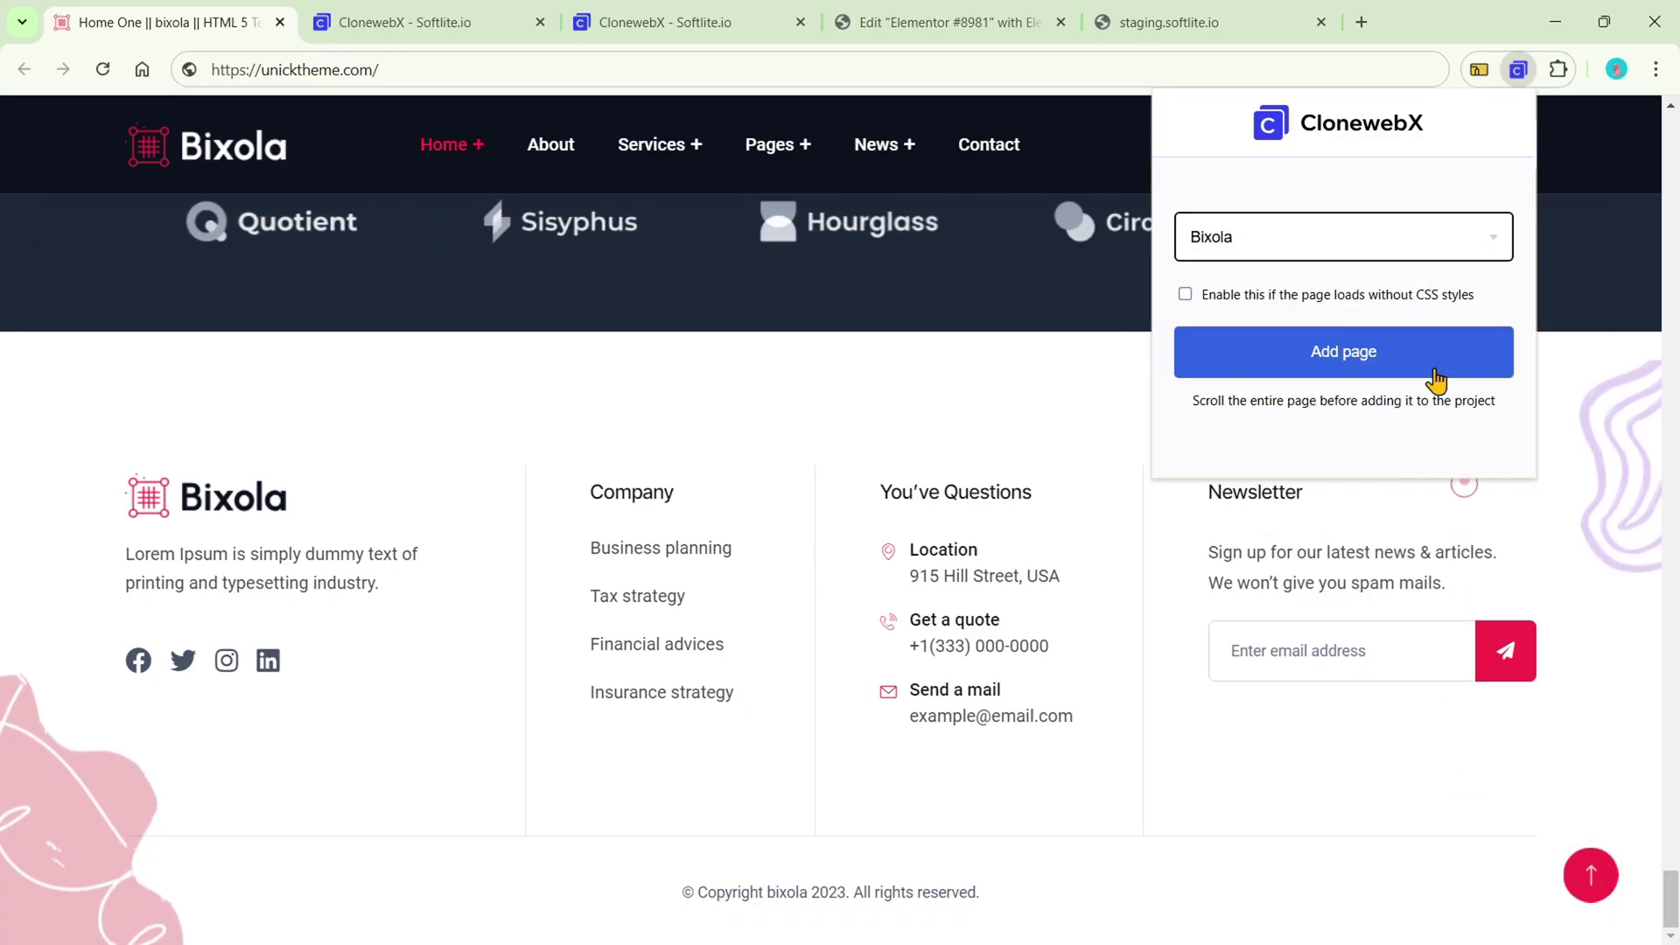
left_click(1424, 366)
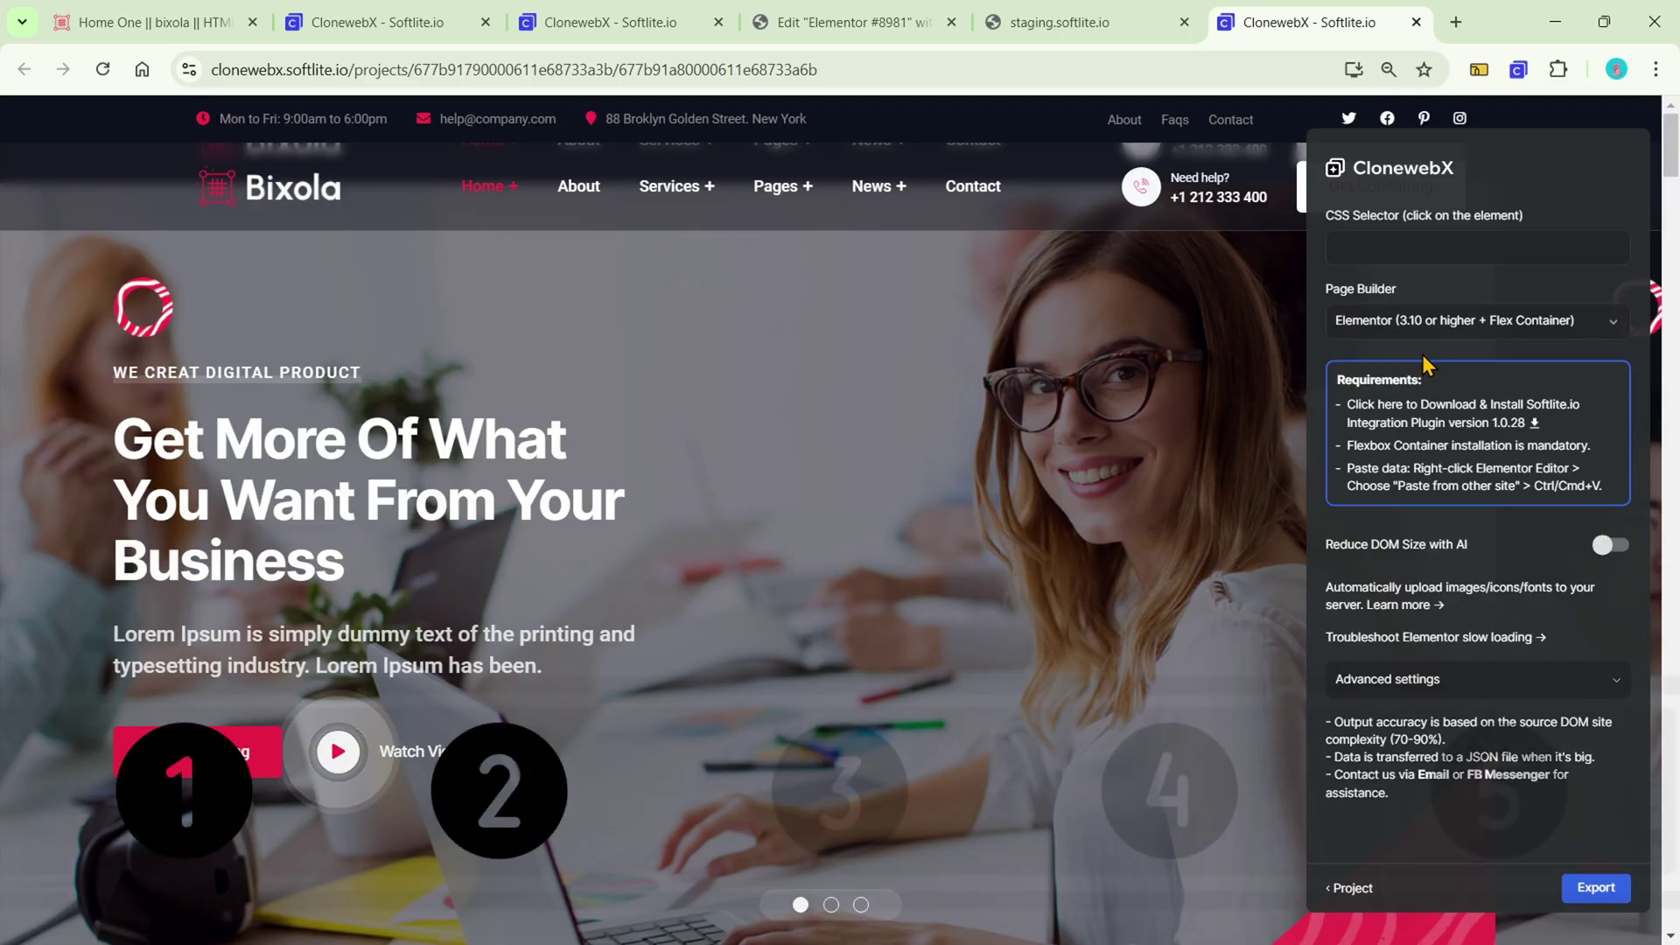
Step: In the CloneWebX Bixola page, pick the Why Choose Us section as .why-choose-one
left_click(587, 26)
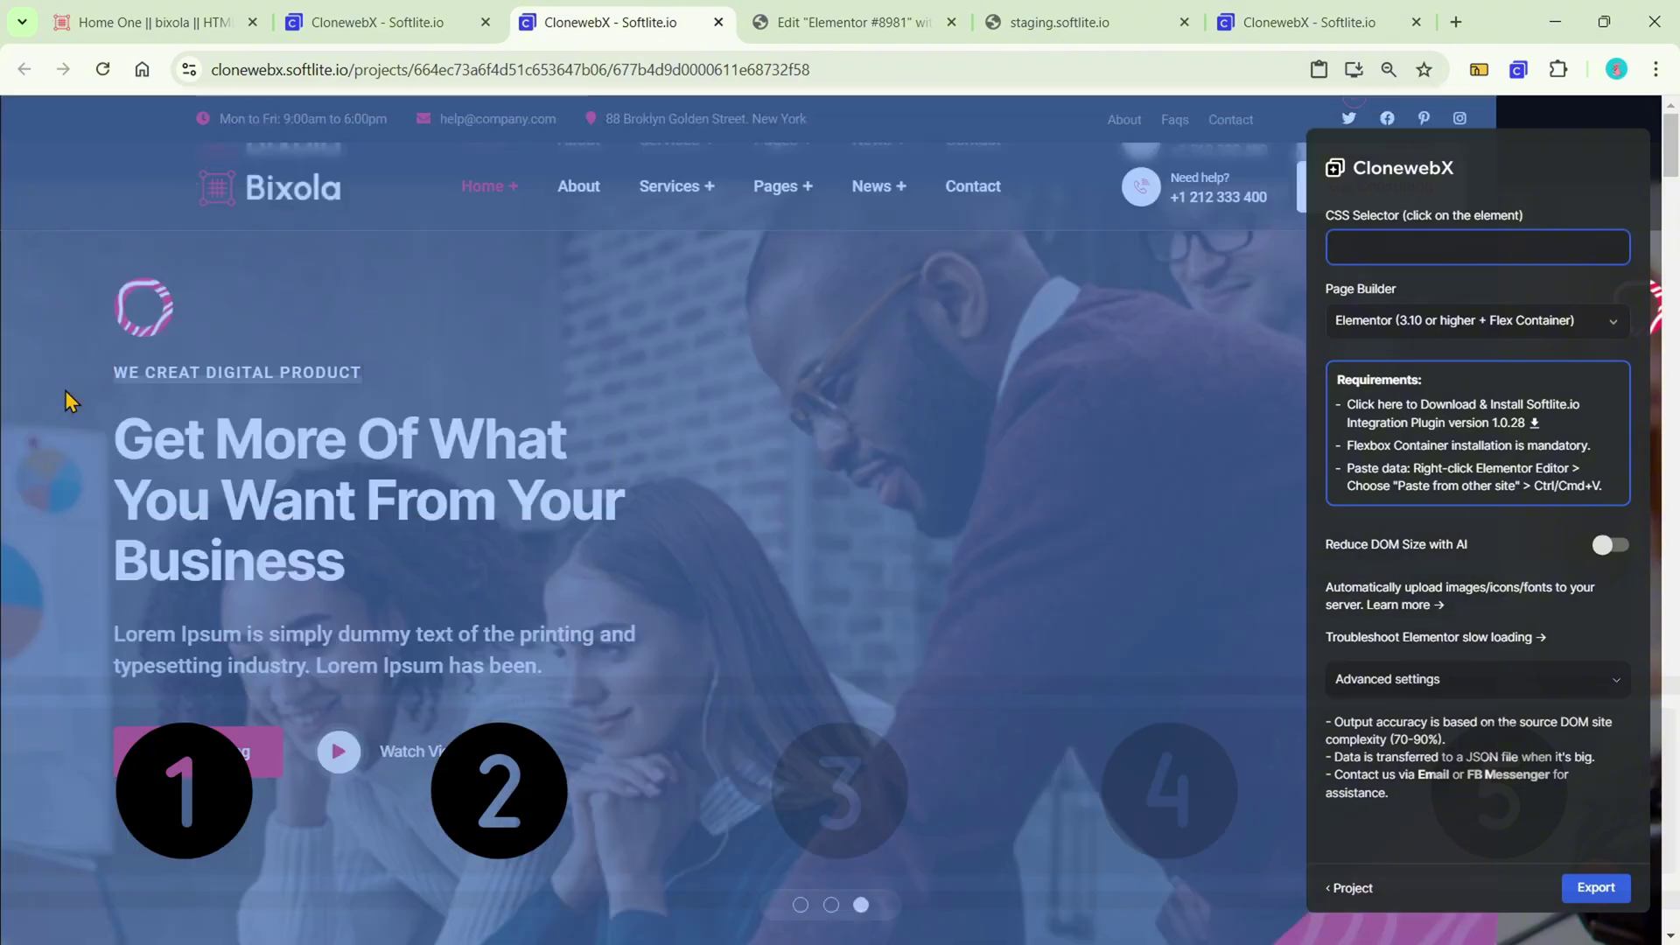
scroll(64, 390, "down", 15)
scroll(74, 378, "down", 15)
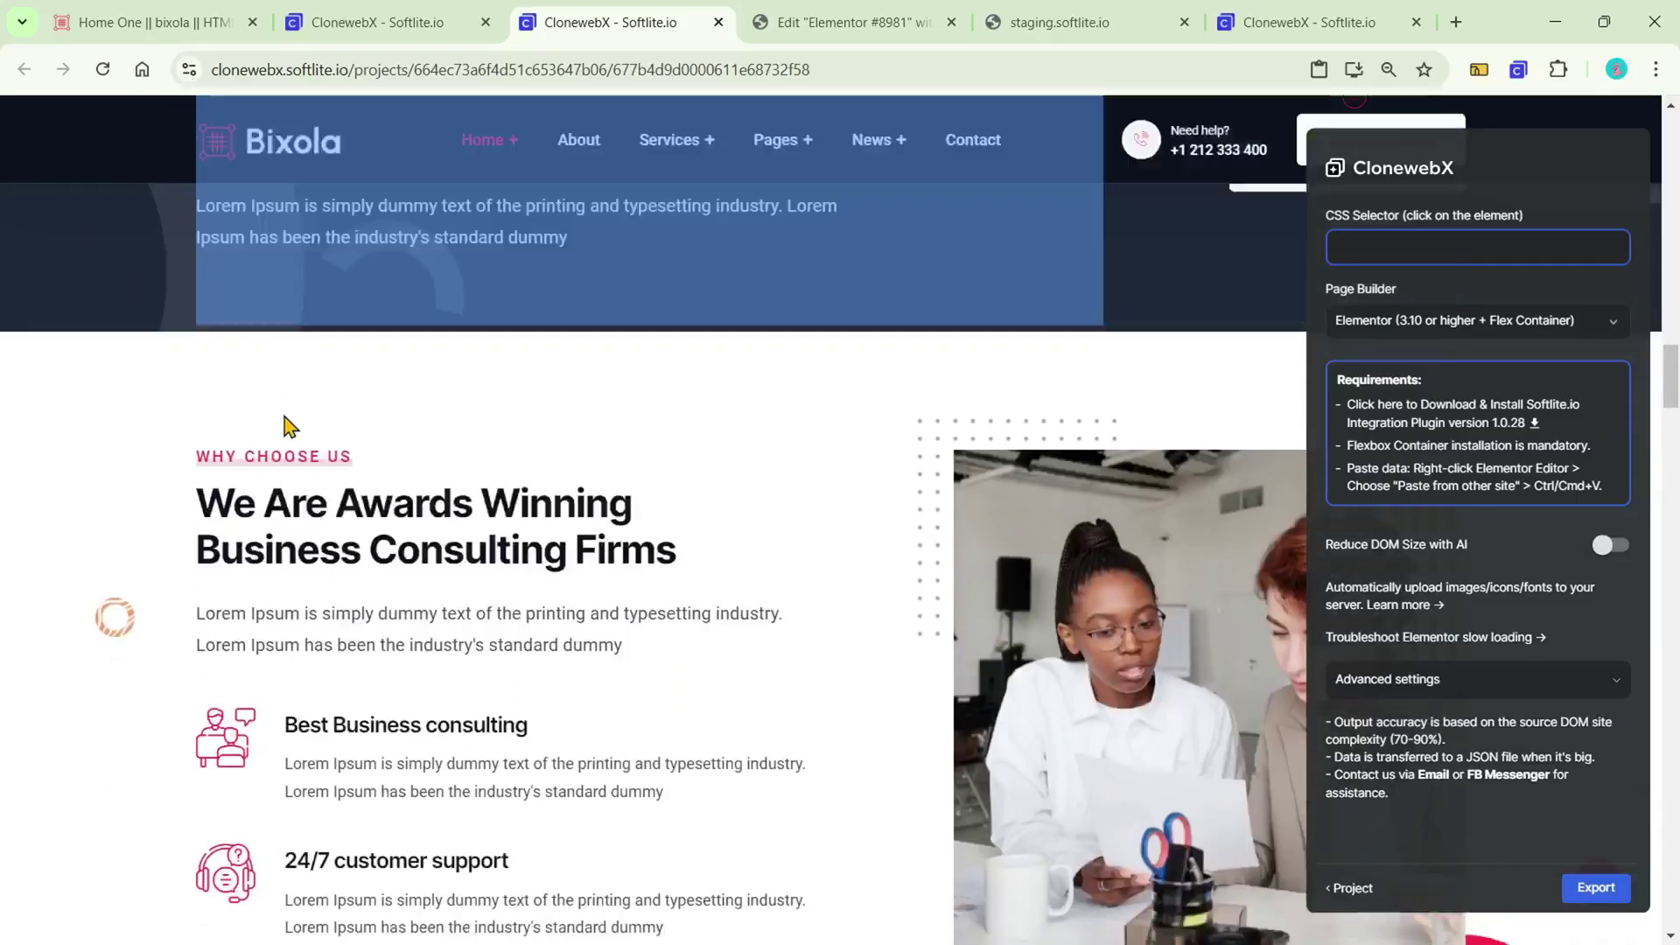
scroll(298, 425, "down", 8)
scroll(308, 420, "up", 5)
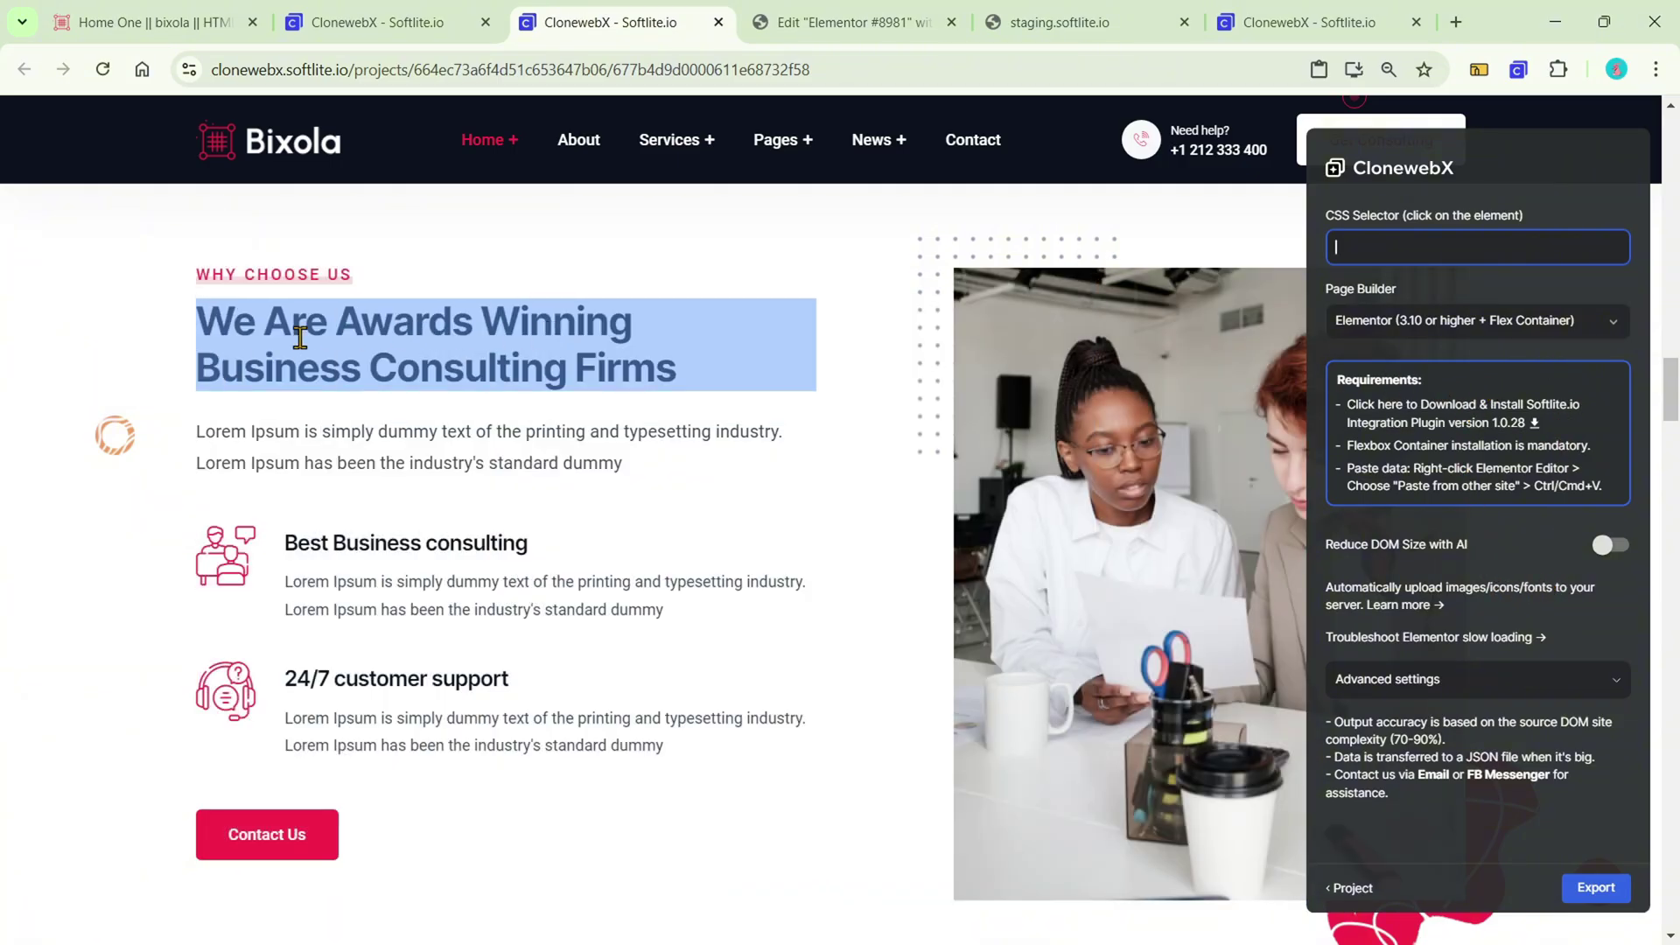
left_click(75, 343)
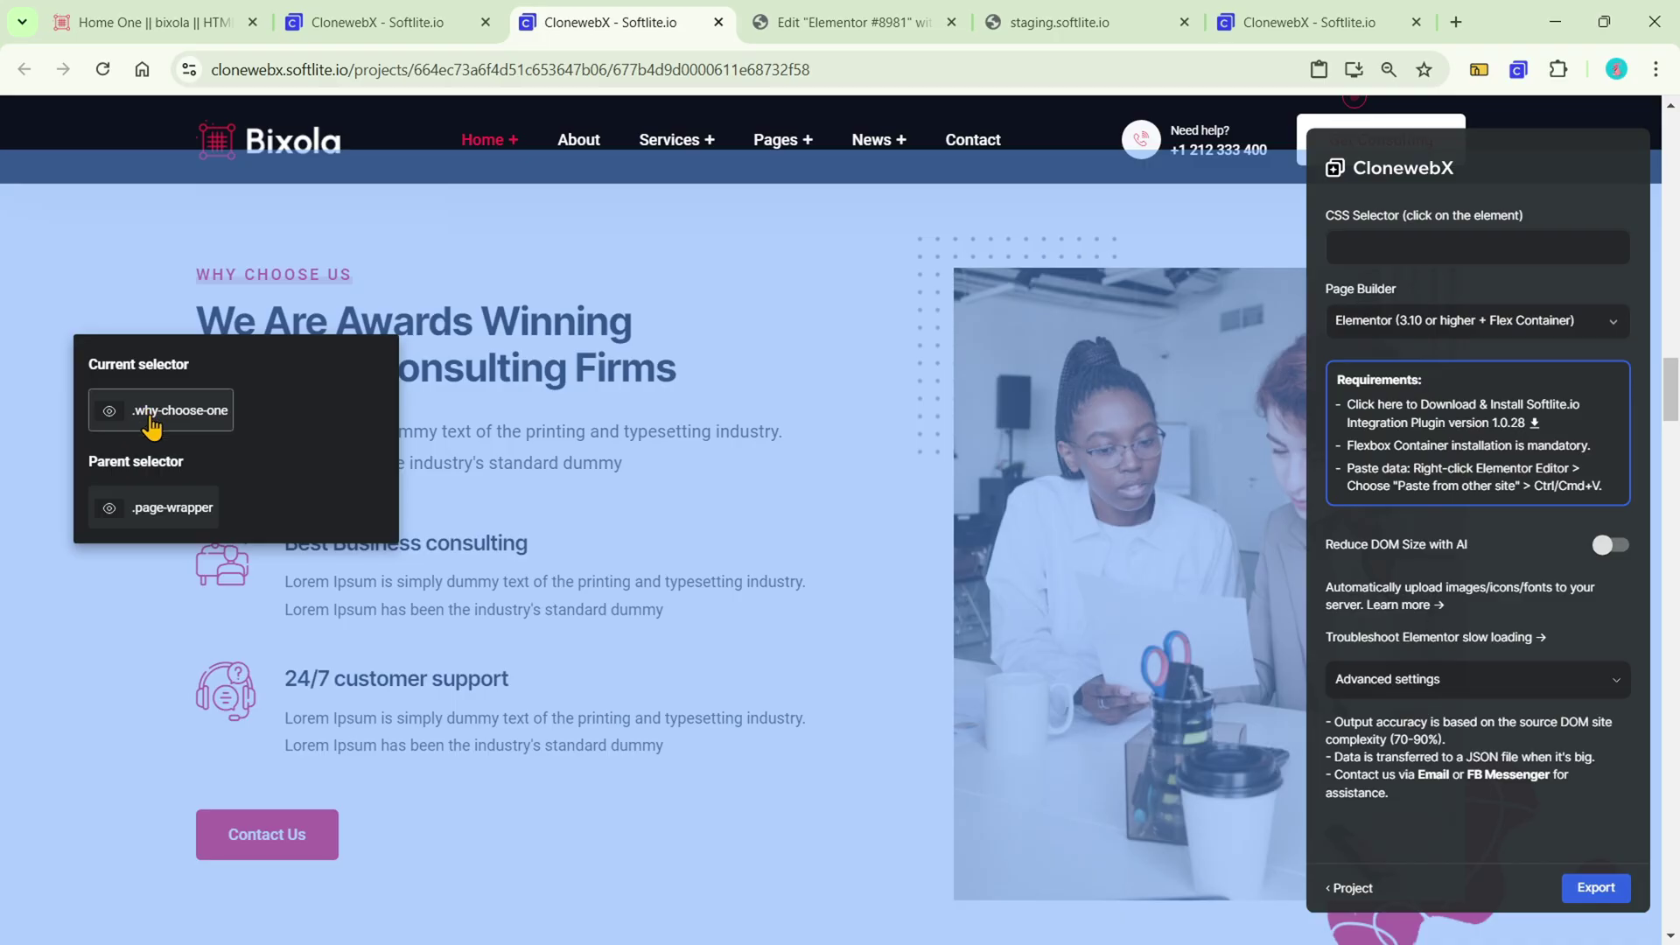
left_click(110, 414)
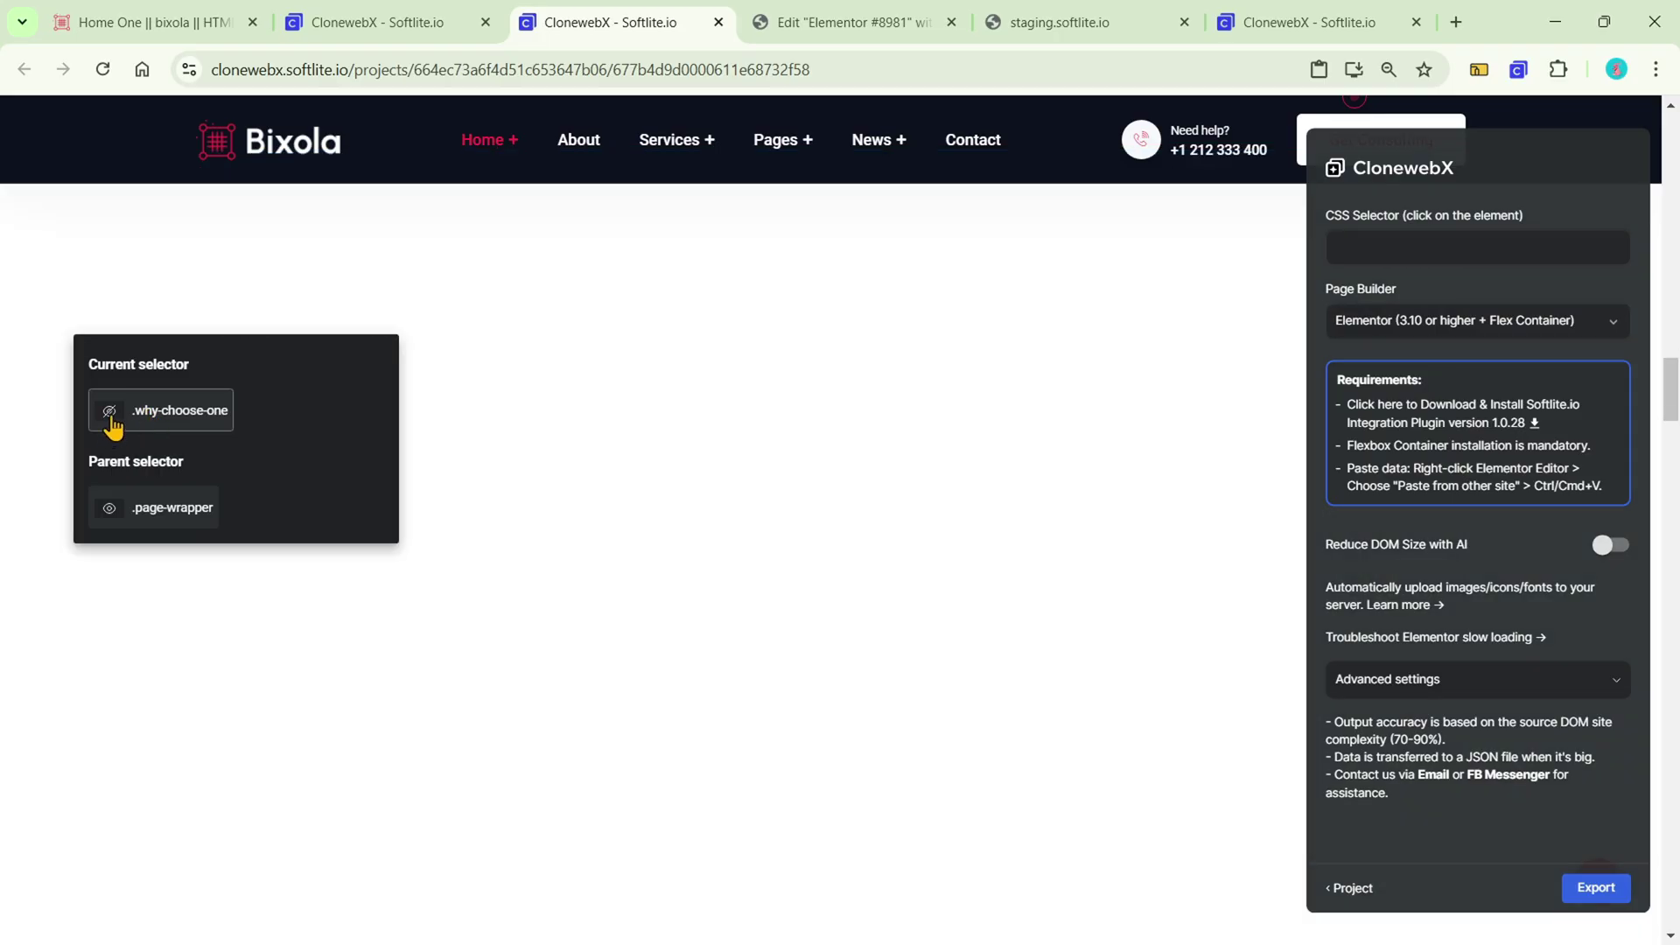
left_click(109, 415)
left_click(110, 414)
left_click(110, 414)
left_click(173, 418)
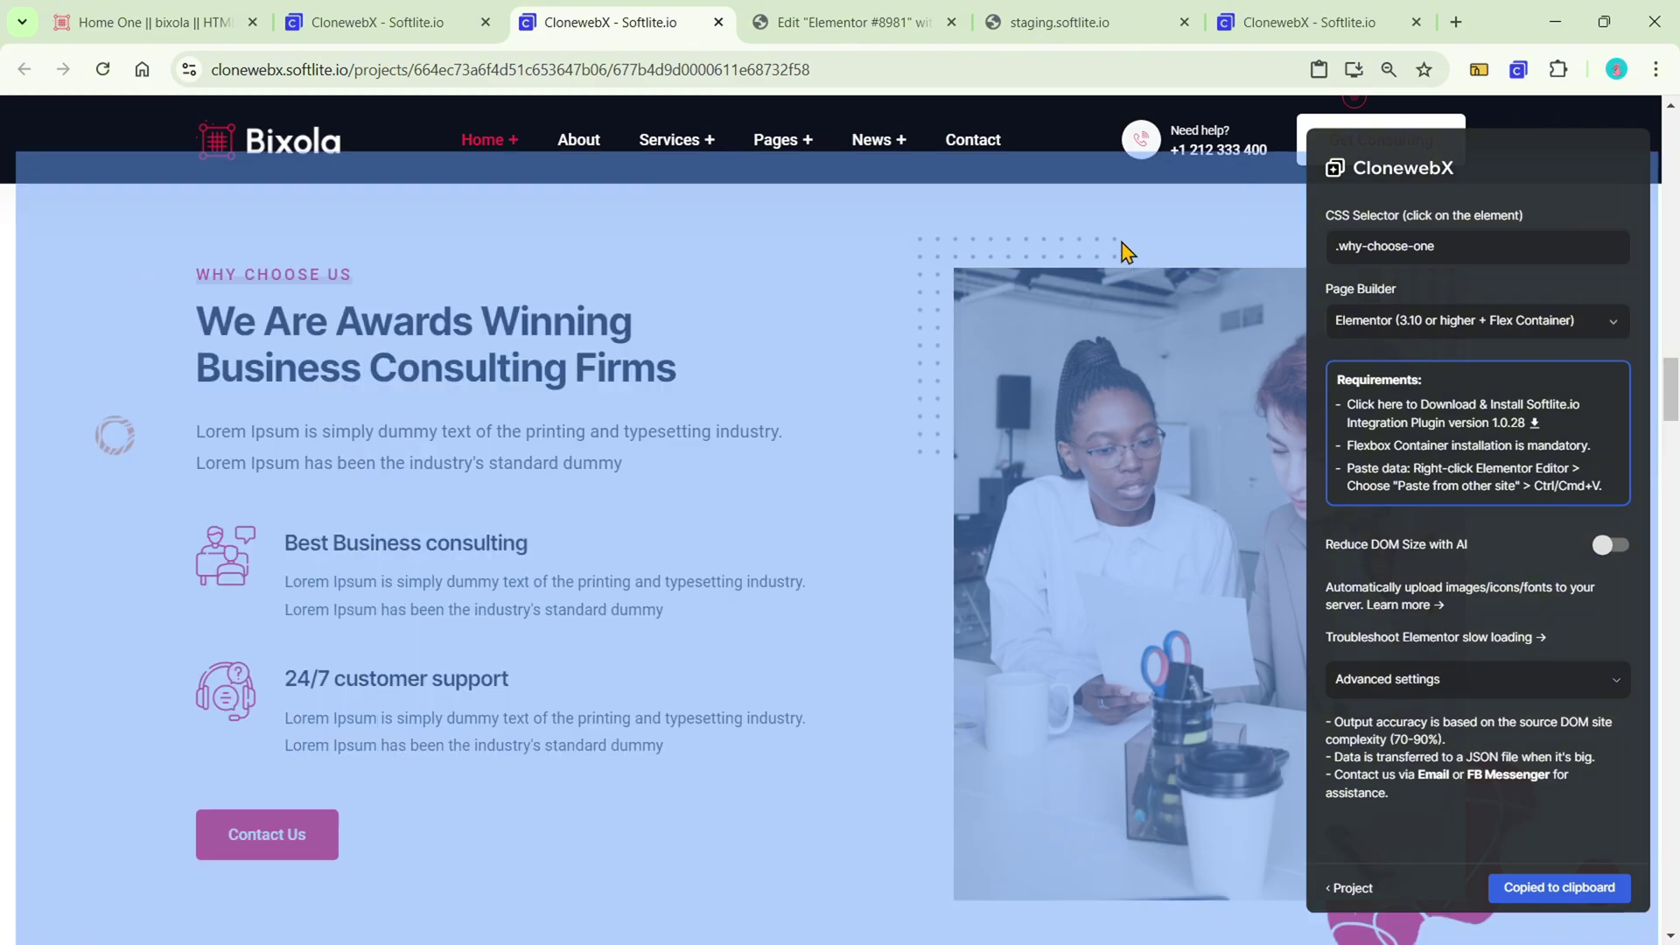
Step: Paste the copied section into the empty Elementor container via Paste from other site
left_click(862, 21)
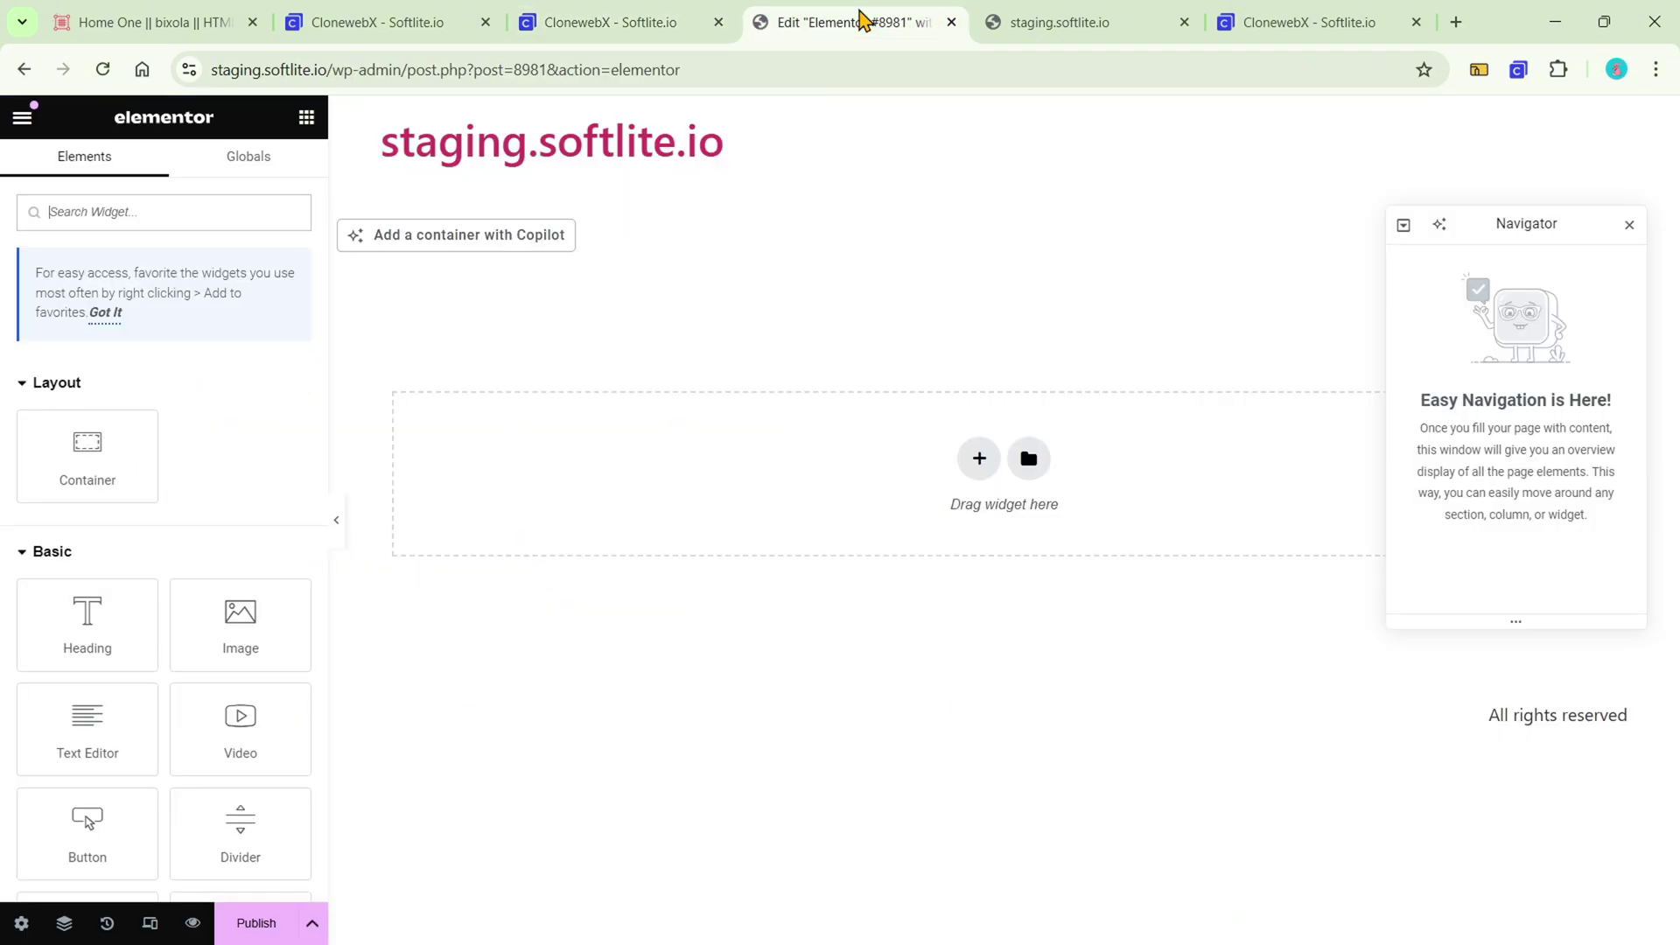
right_click(709, 473)
left_click(750, 528)
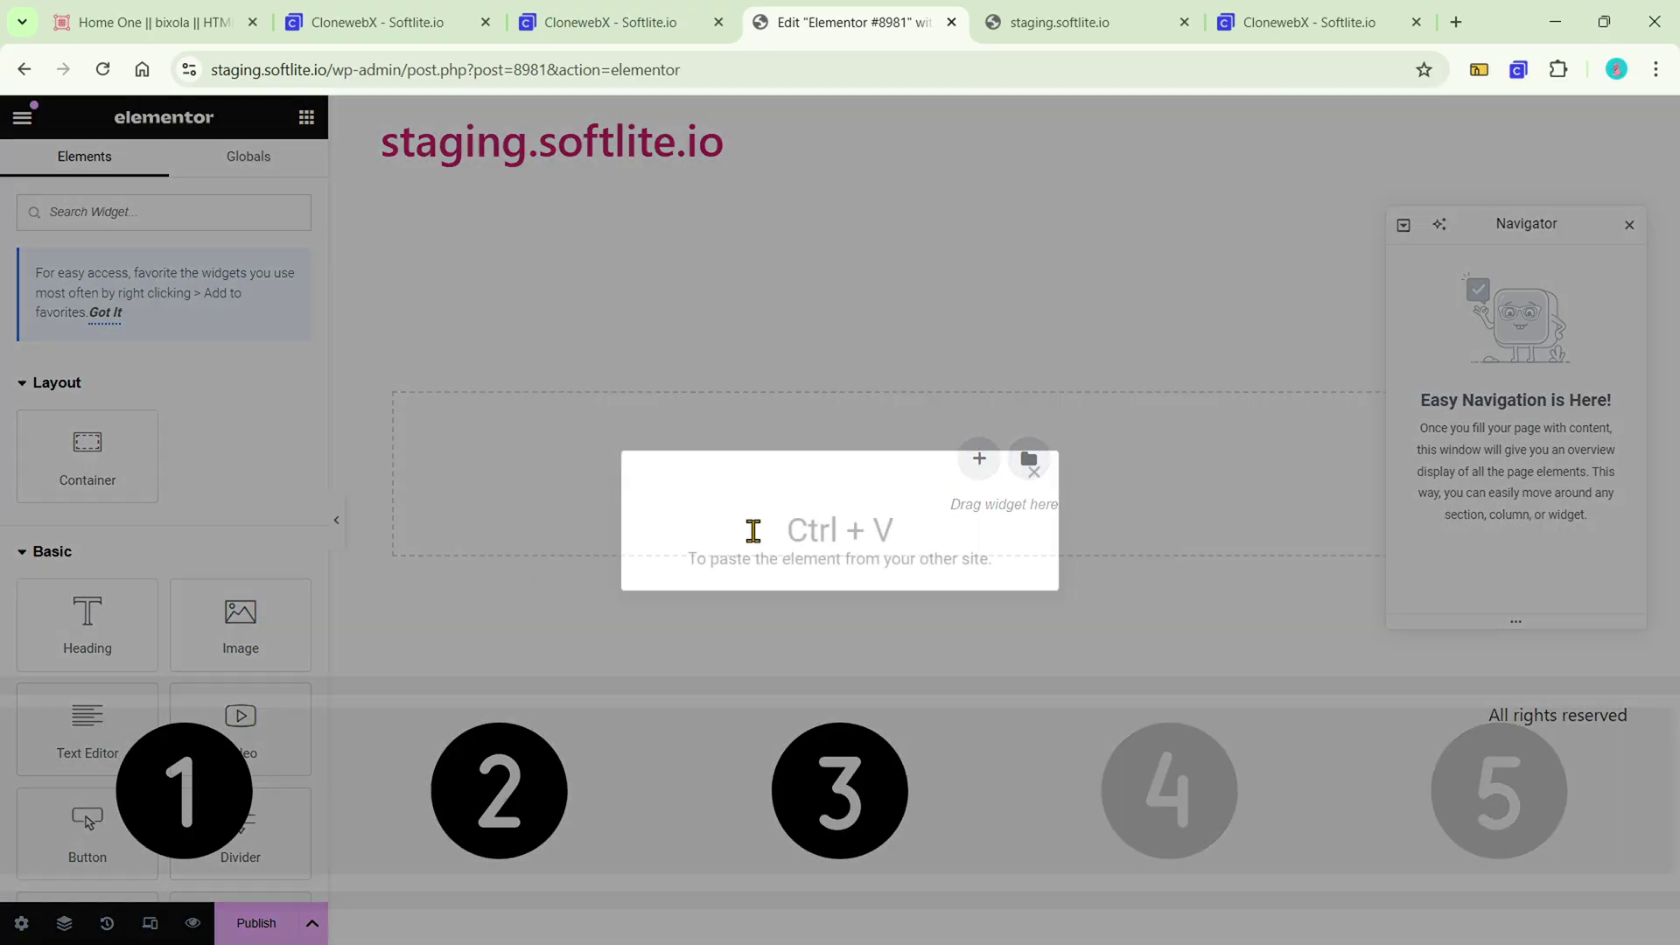
key("ctrl+v")
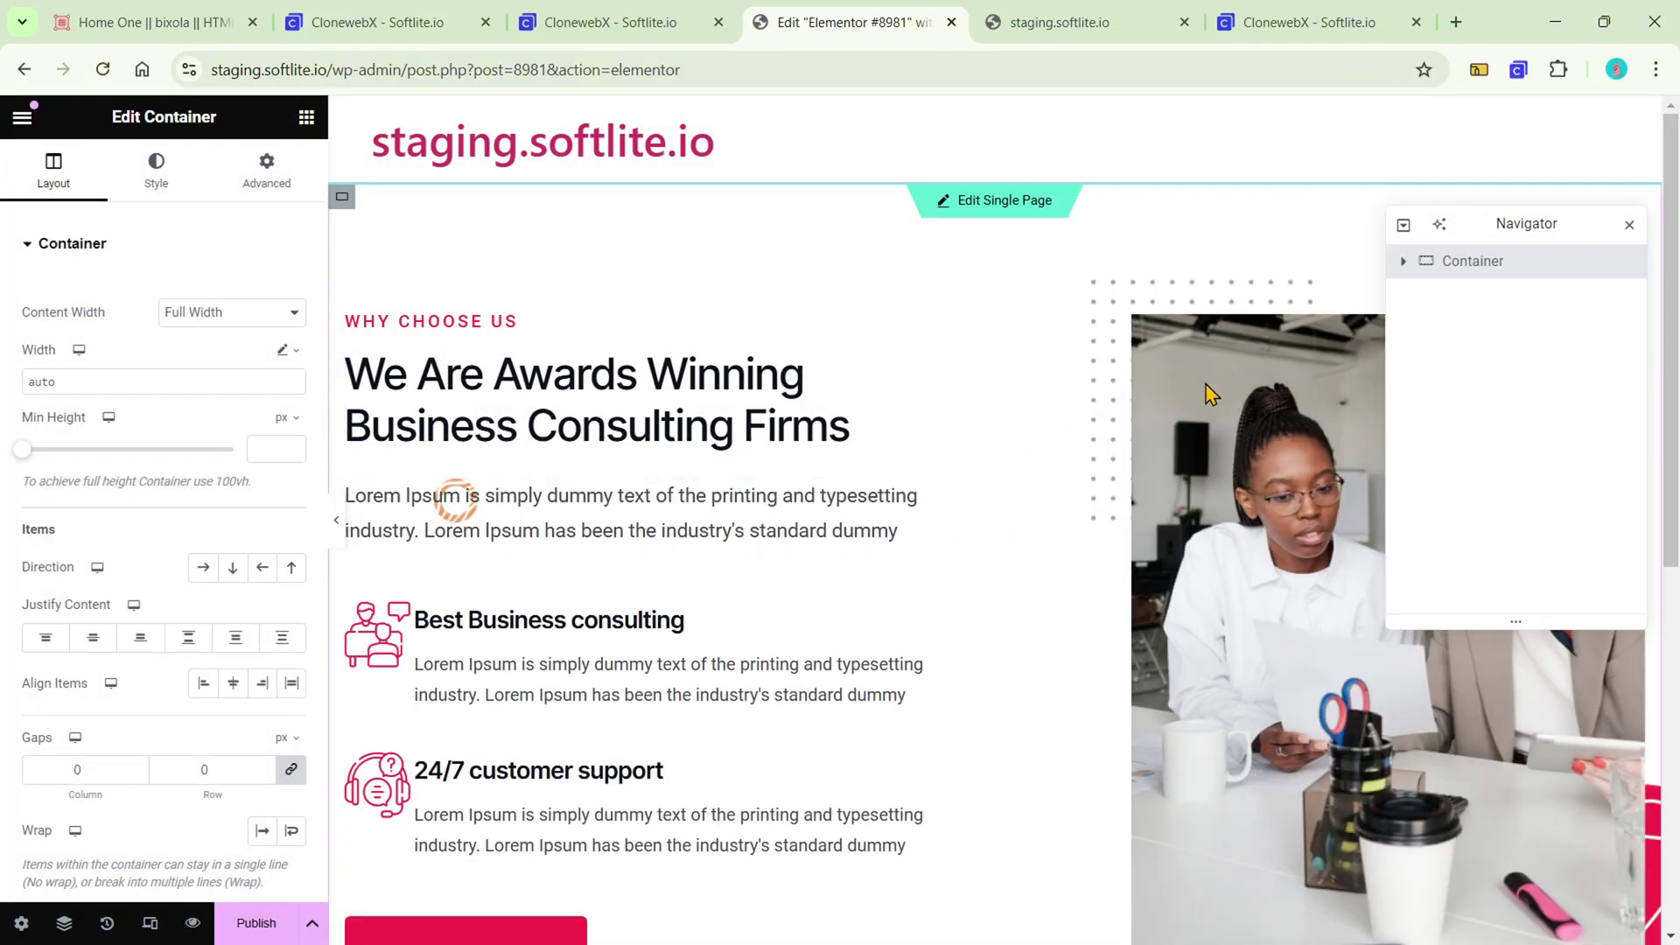
Step: Close the Navigator and hide the side panel to preview the pasted Why Choose Us section
left_click(1629, 225)
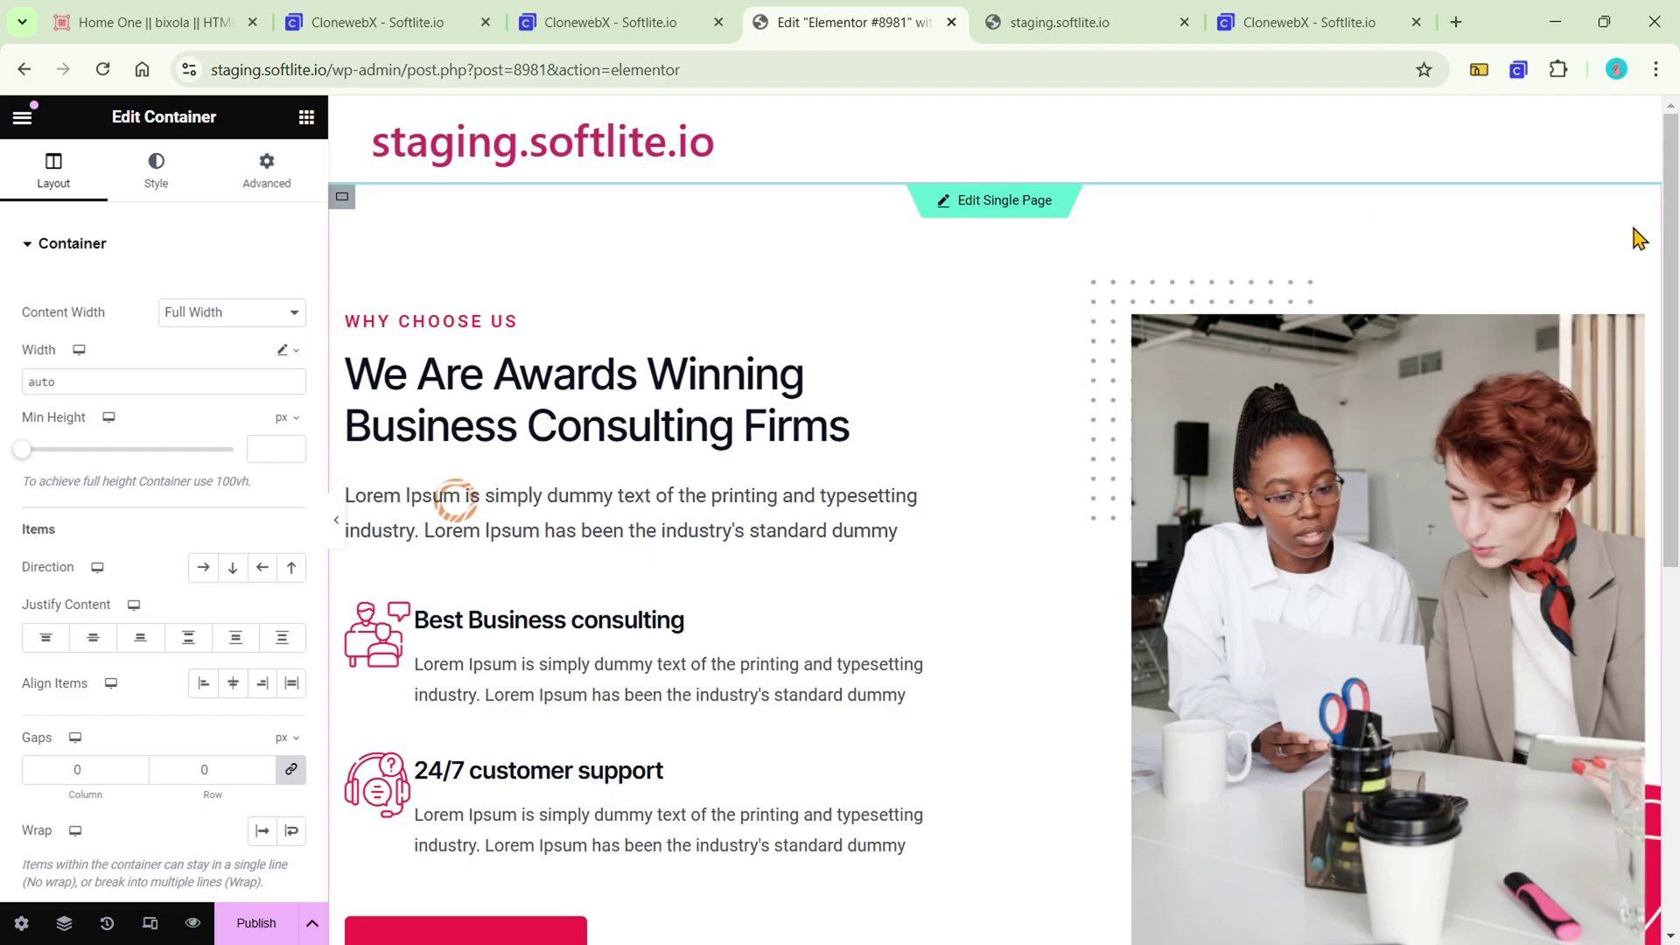
scroll(874, 437, "down", 4)
scroll(612, 525, "up", 2)
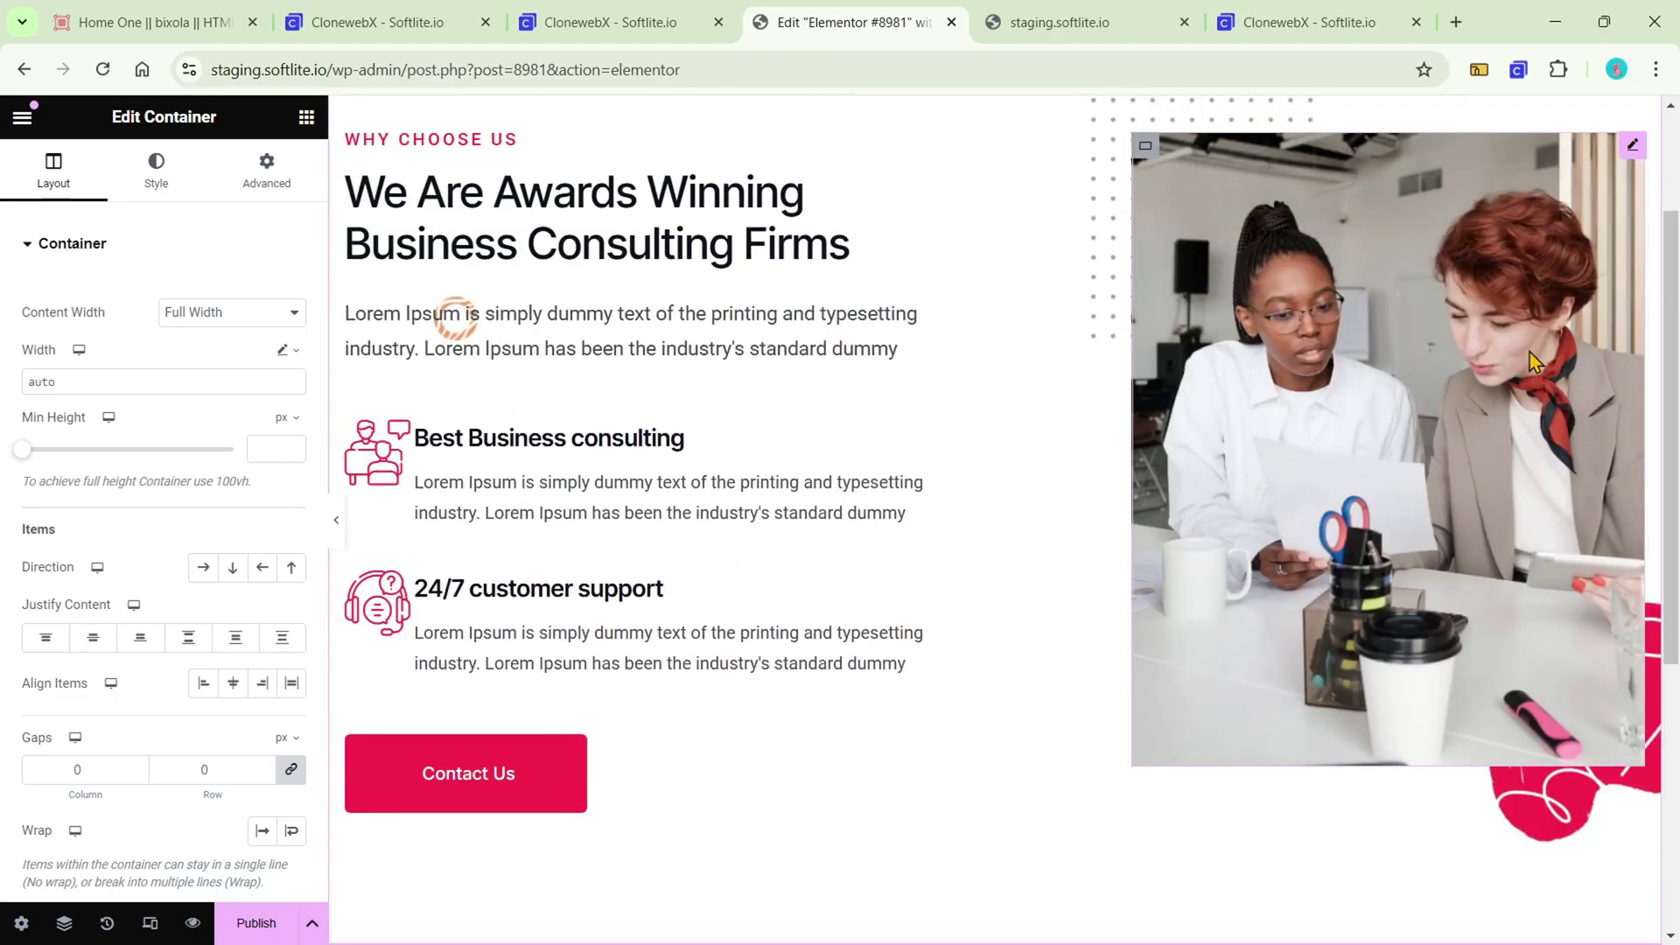
left_click(336, 520)
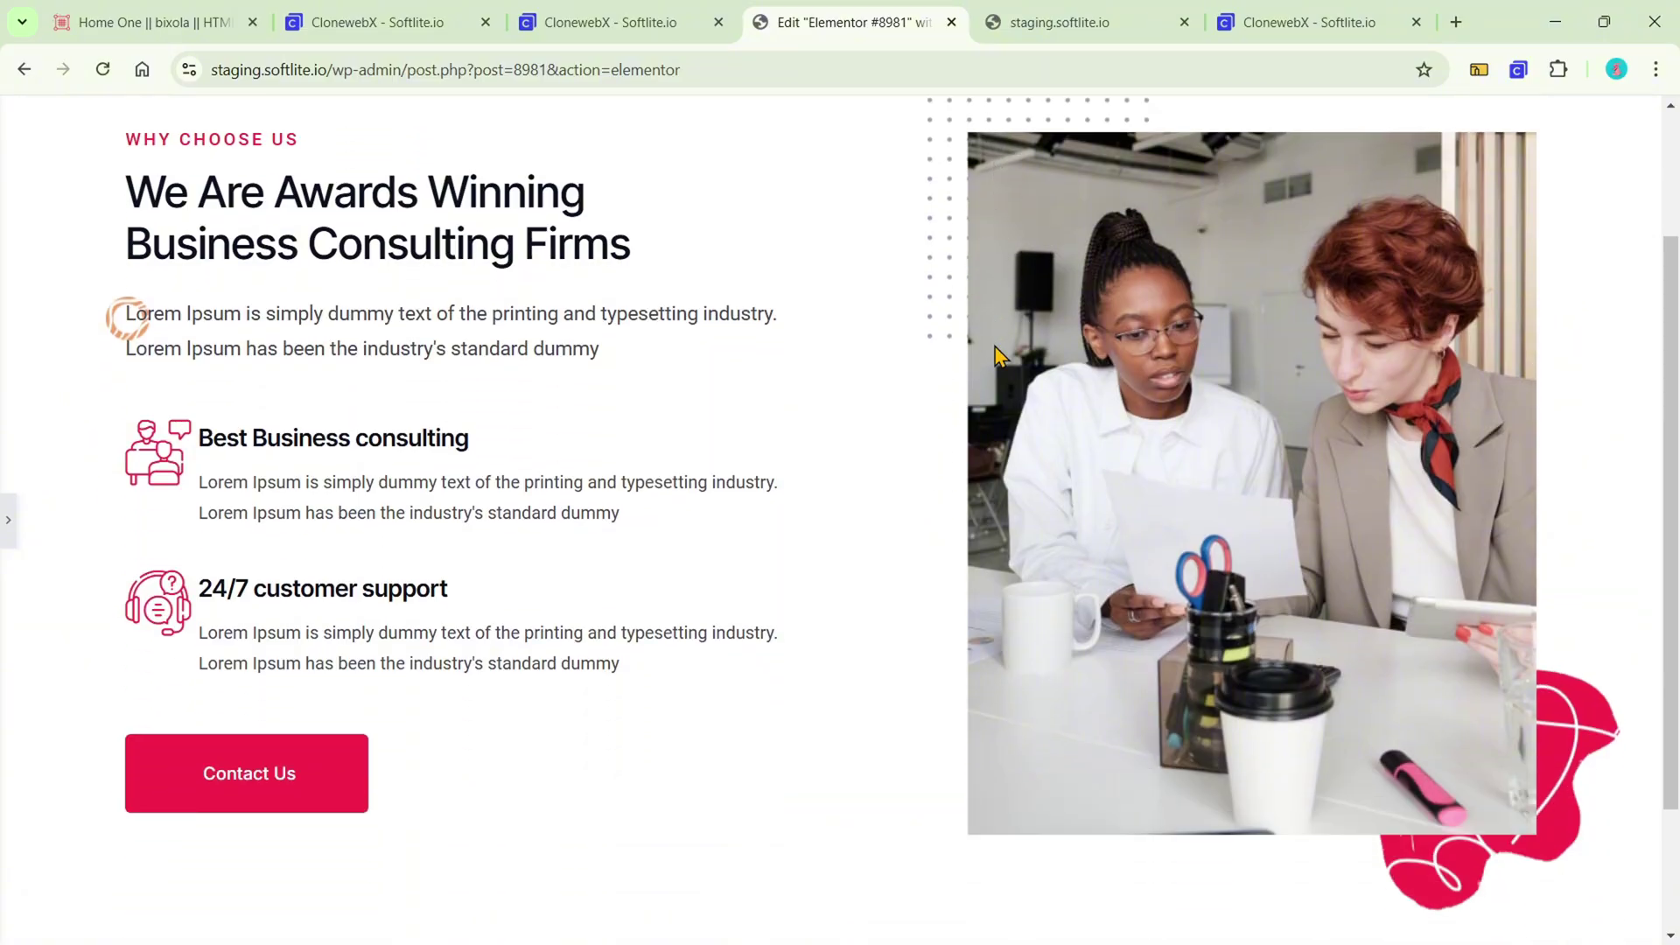
scroll(175, 492, "up", 2)
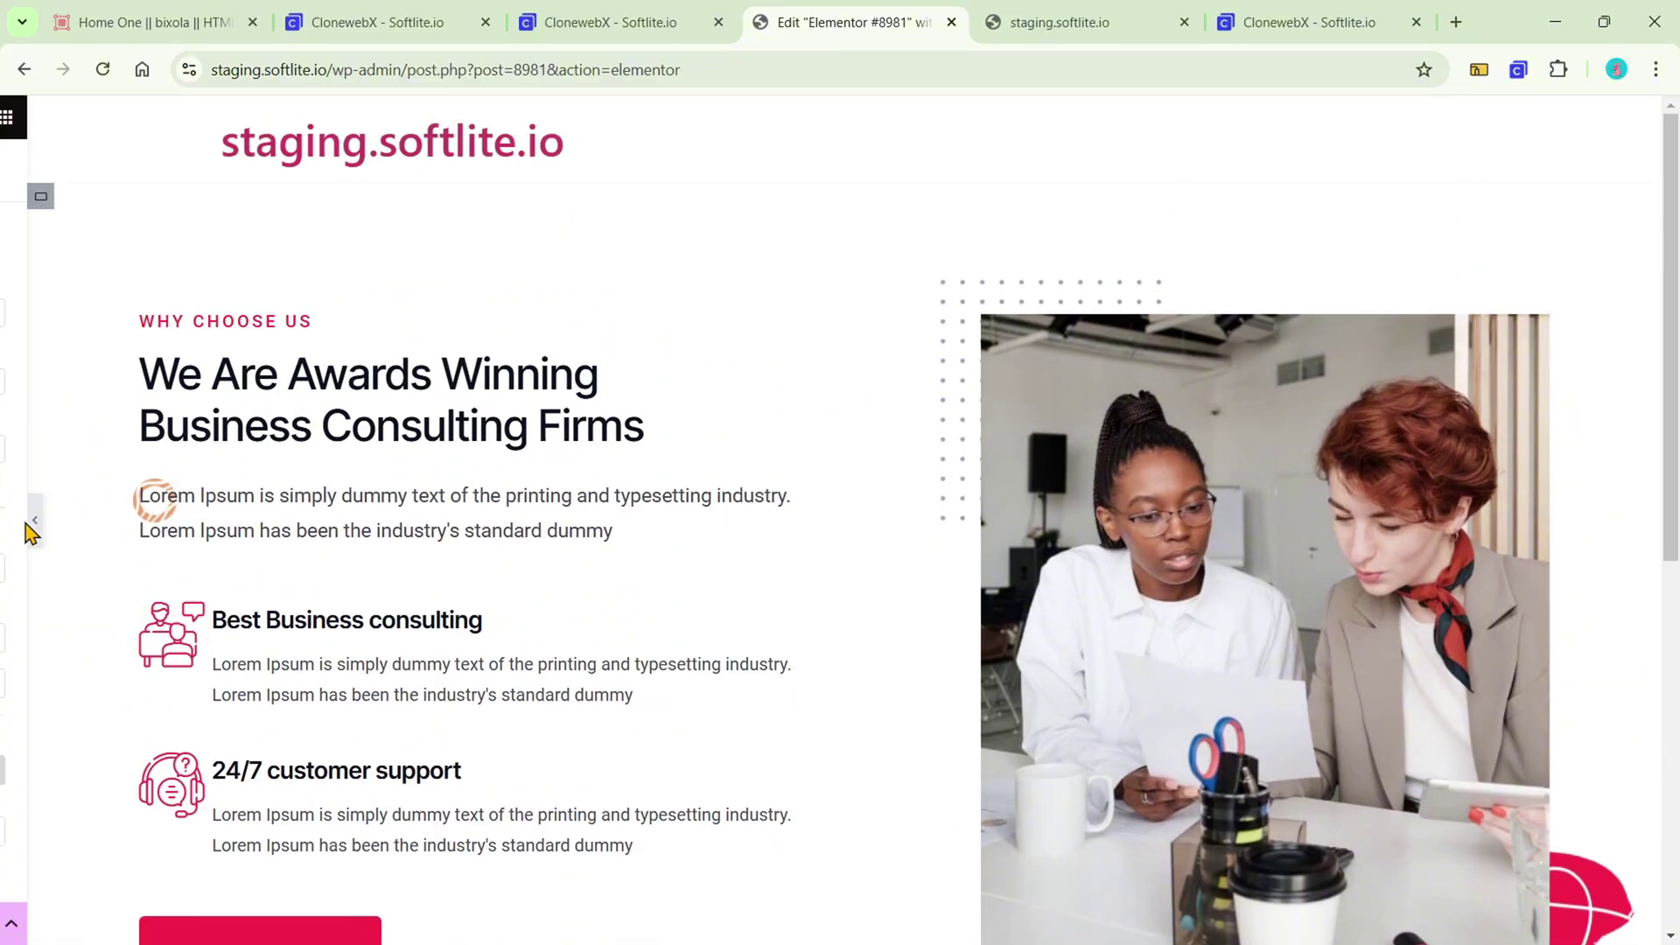
left_click(9, 529)
Step: Replace the section heading's title with 'Softlite ClonewebX Elementor'
left_click(522, 420)
left_click(521, 420)
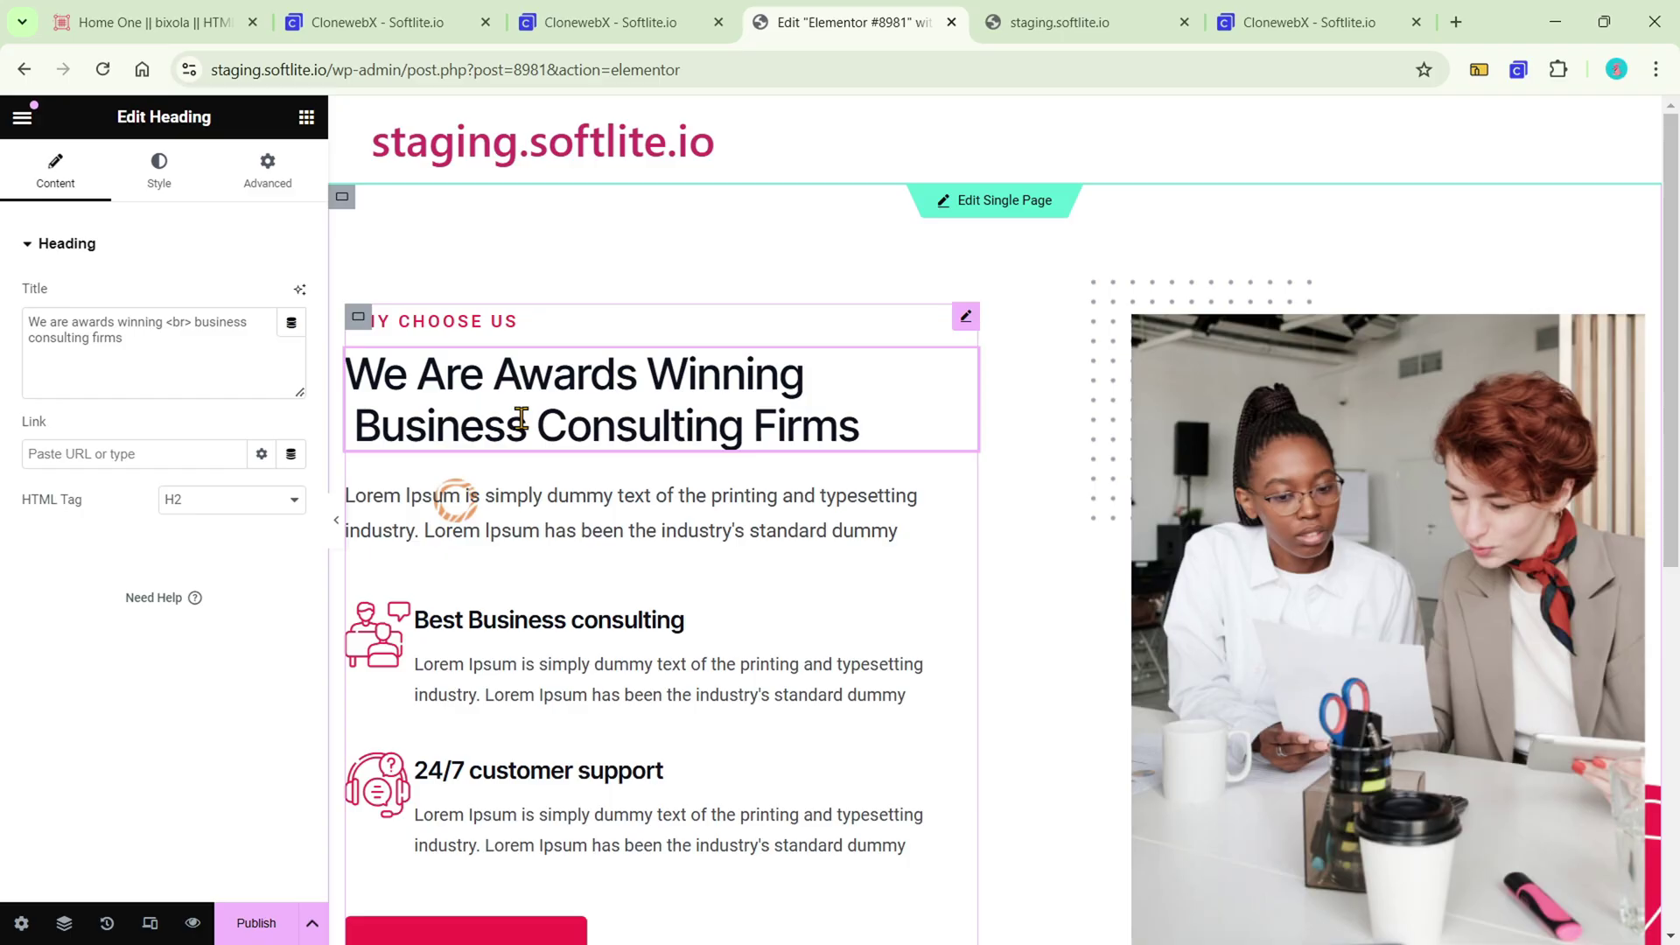
left_click(502, 513)
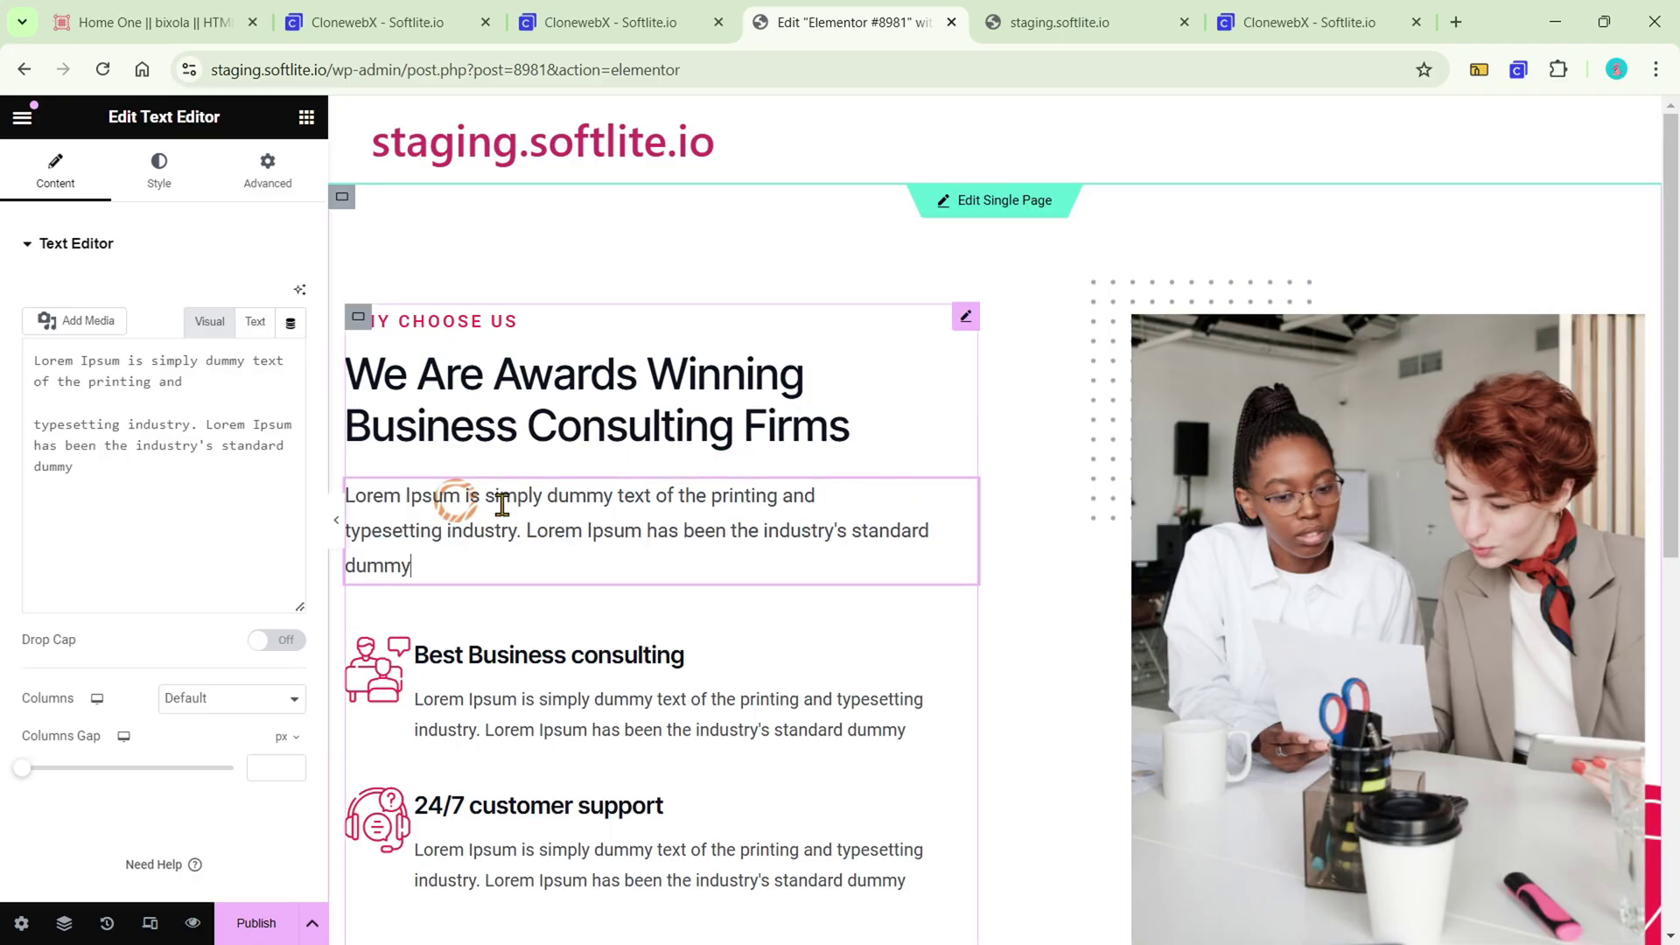
left_click(552, 431)
left_click(206, 364)
key("ctrl+a")
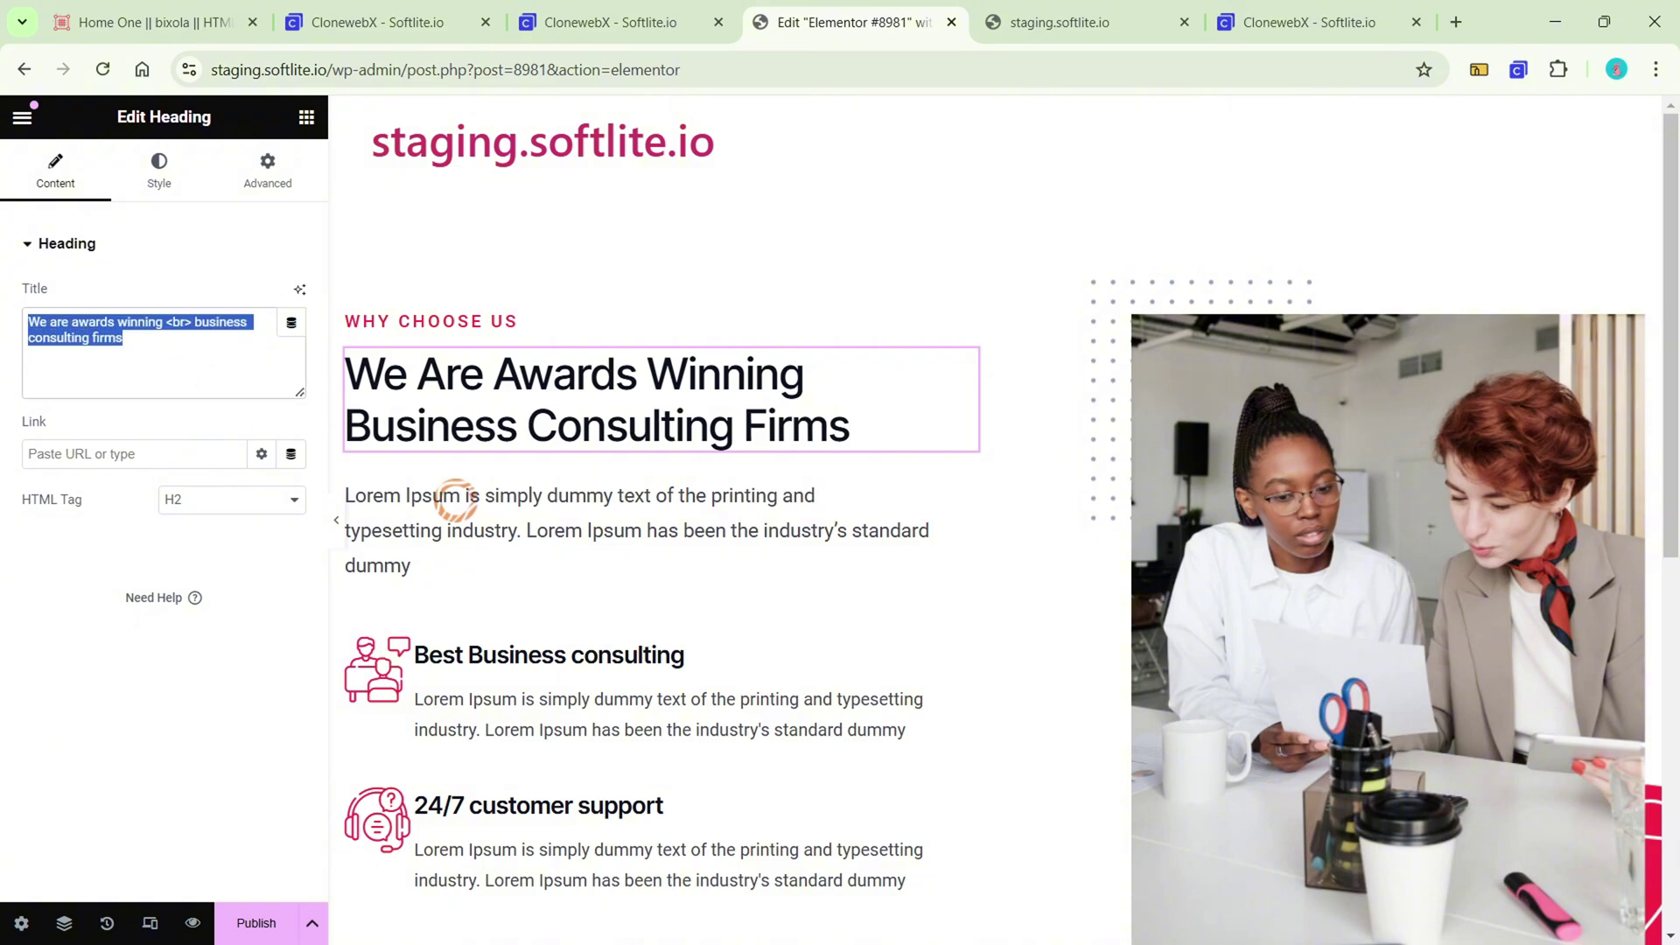
type("Soft")
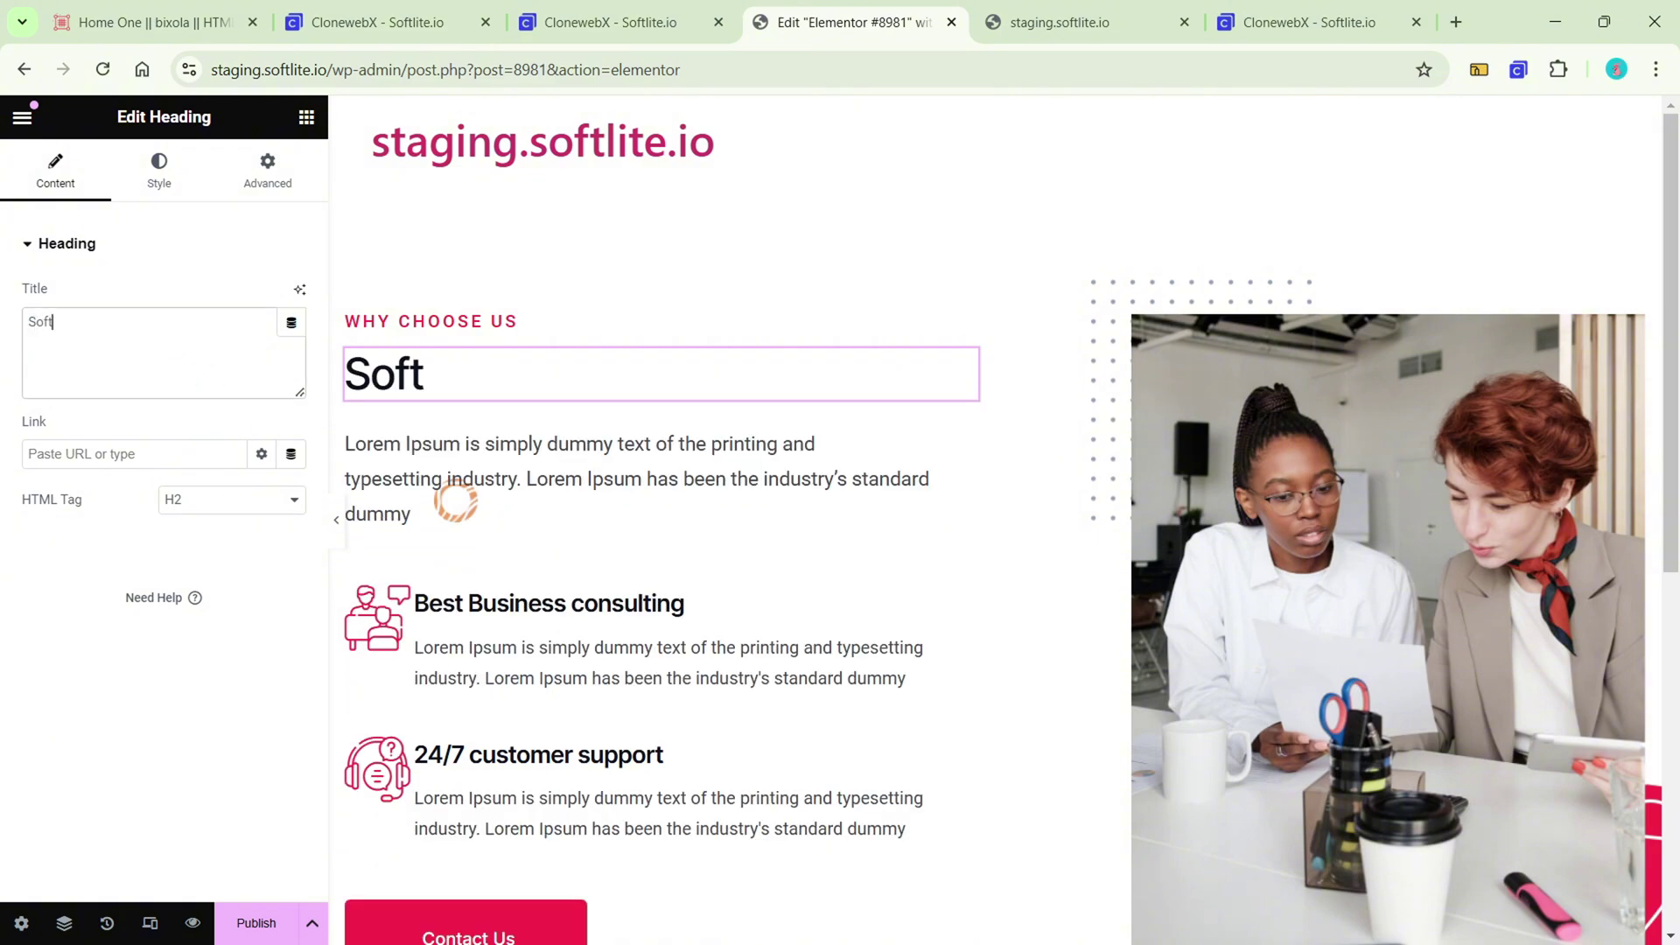
type("lite ClonewebX Elementor")
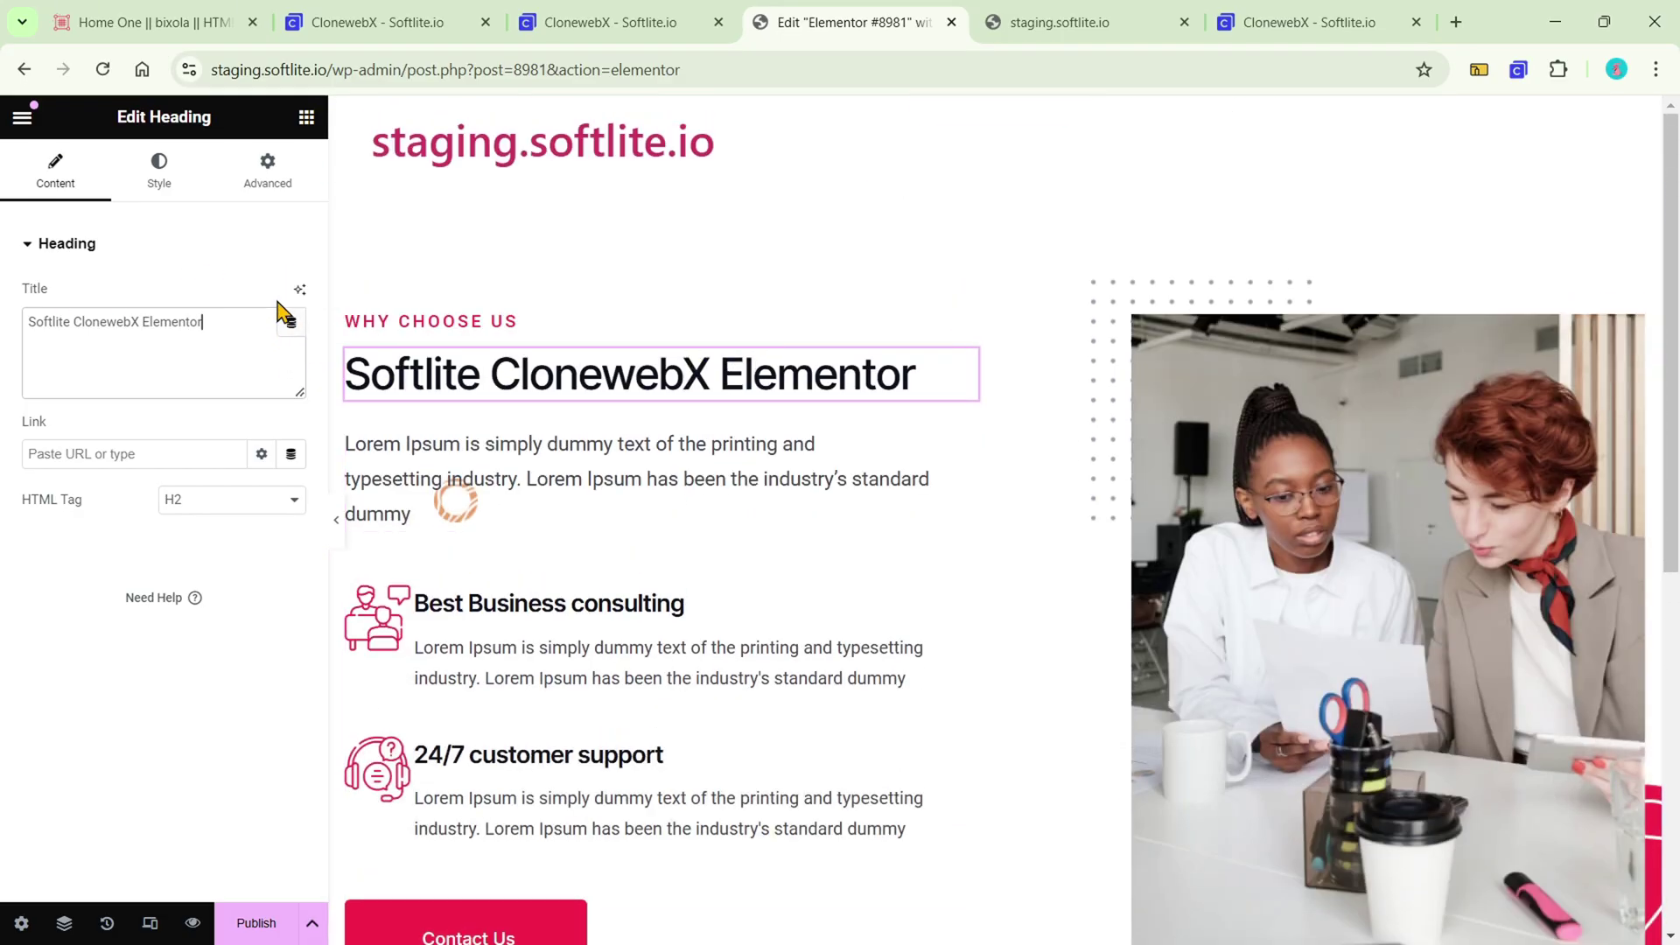
Step: Export the Pricing Plans section as .pricing-one from CloneWebX, then go back to Elementor
left_click(590, 35)
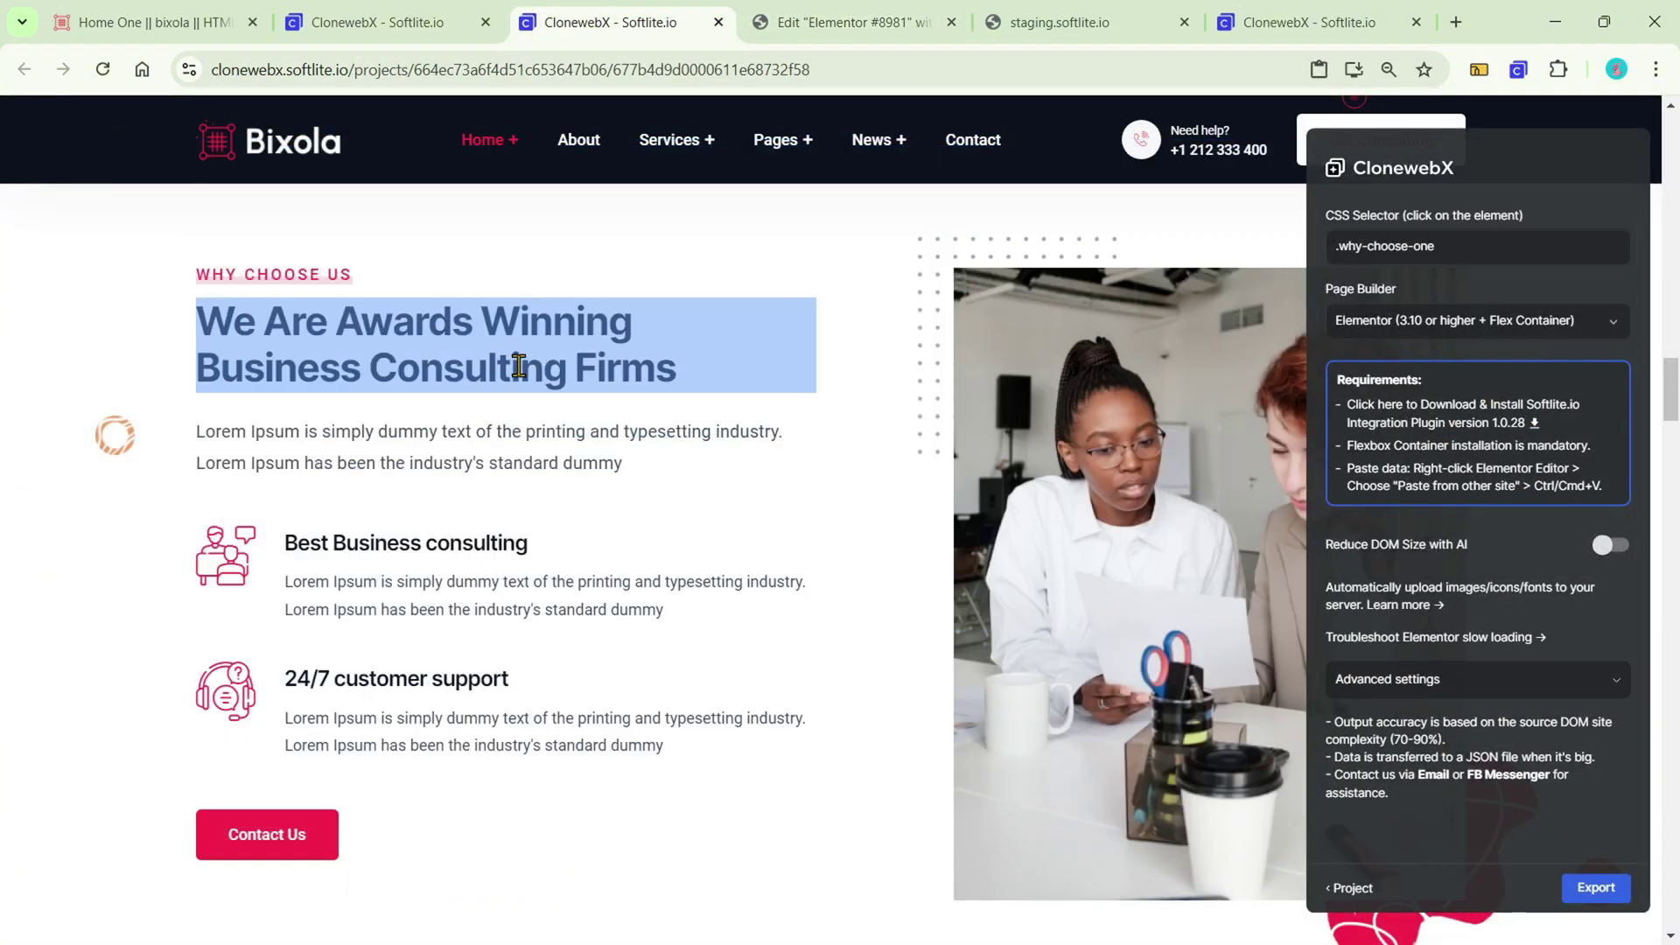
scroll(525, 411, "down", 6)
scroll(506, 424, "down", 10)
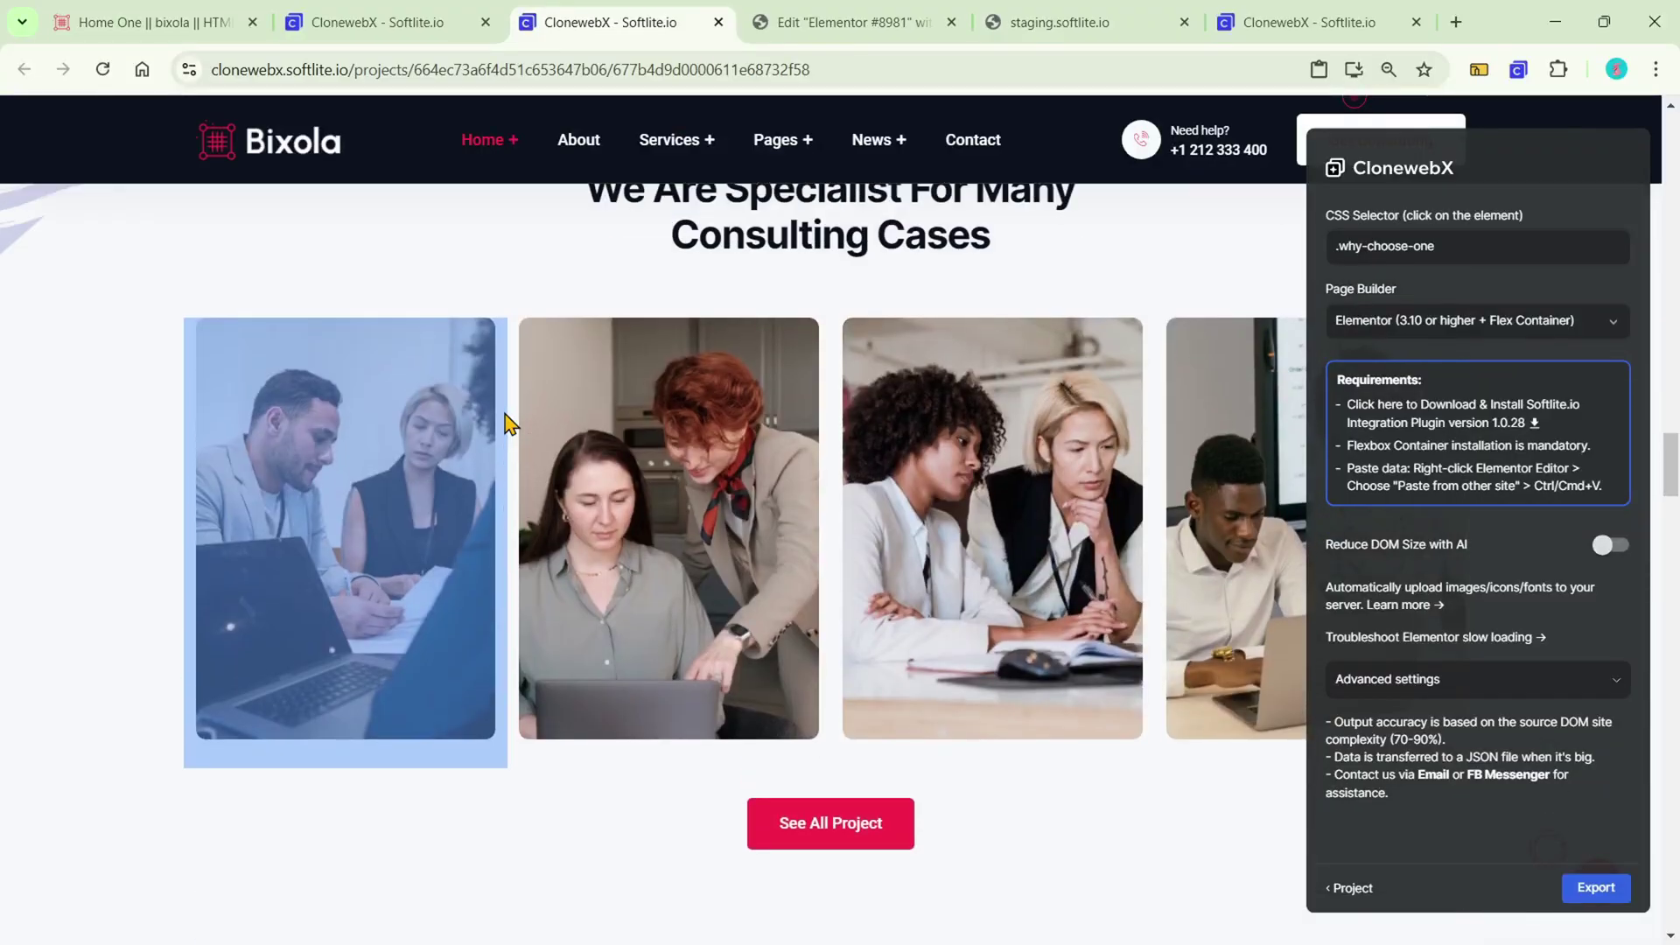
scroll(506, 423, "down", 7)
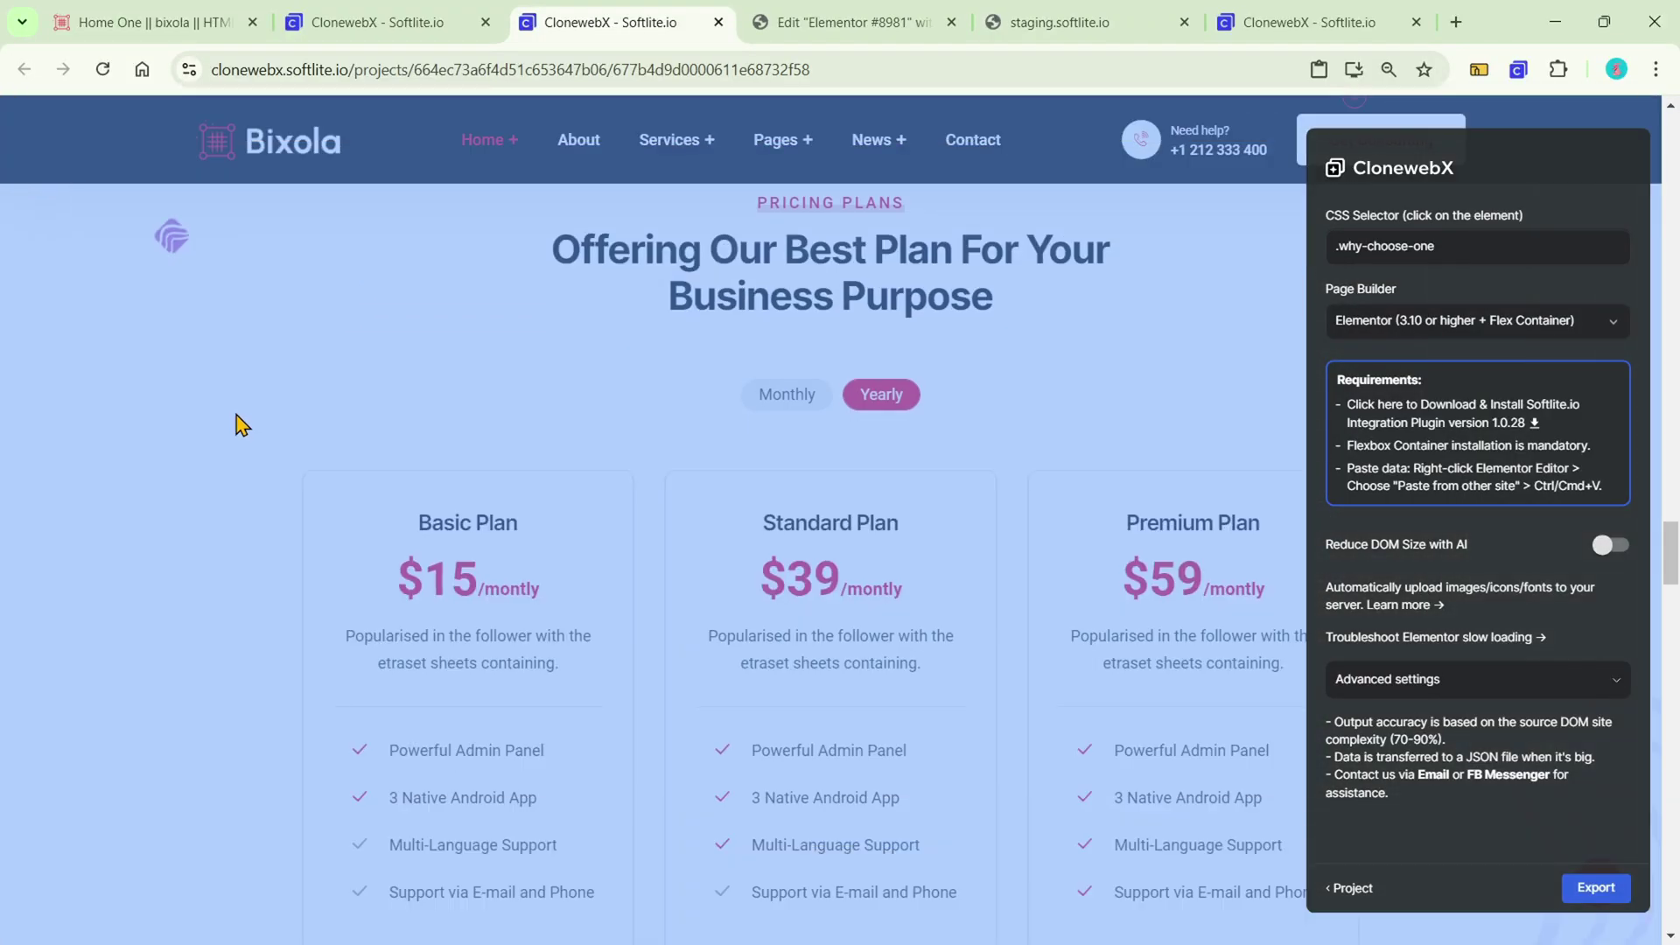
scroll(133, 388, "down", 2)
scroll(133, 375, "up", 2)
left_click(132, 374)
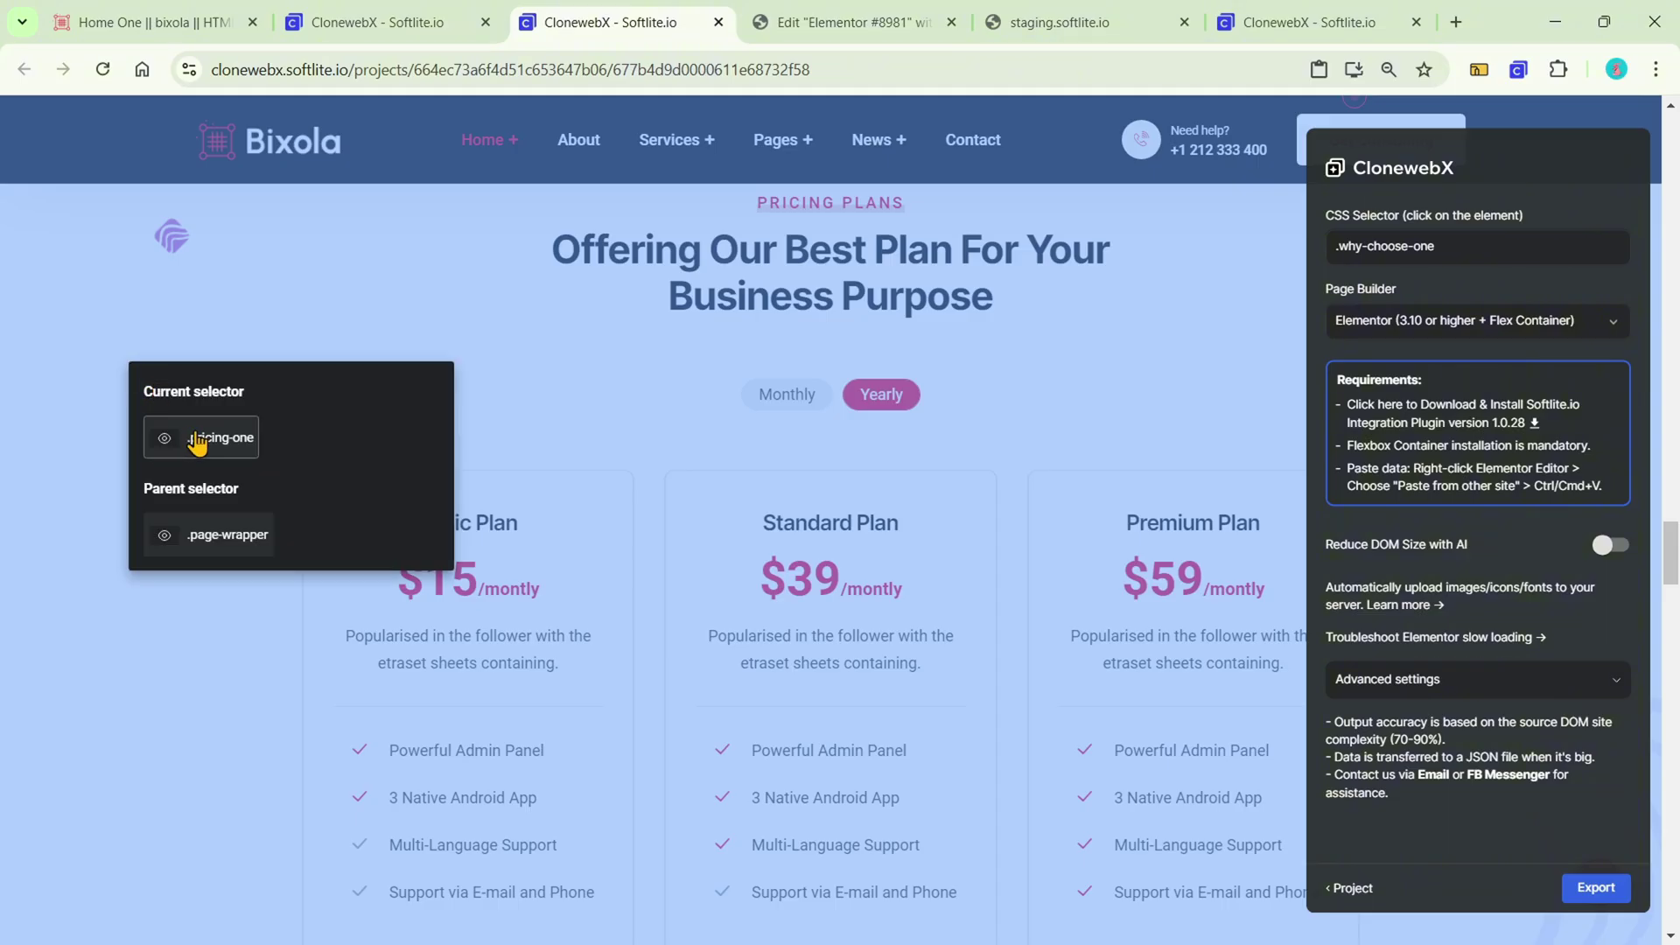
left_click(163, 442)
left_click(219, 438)
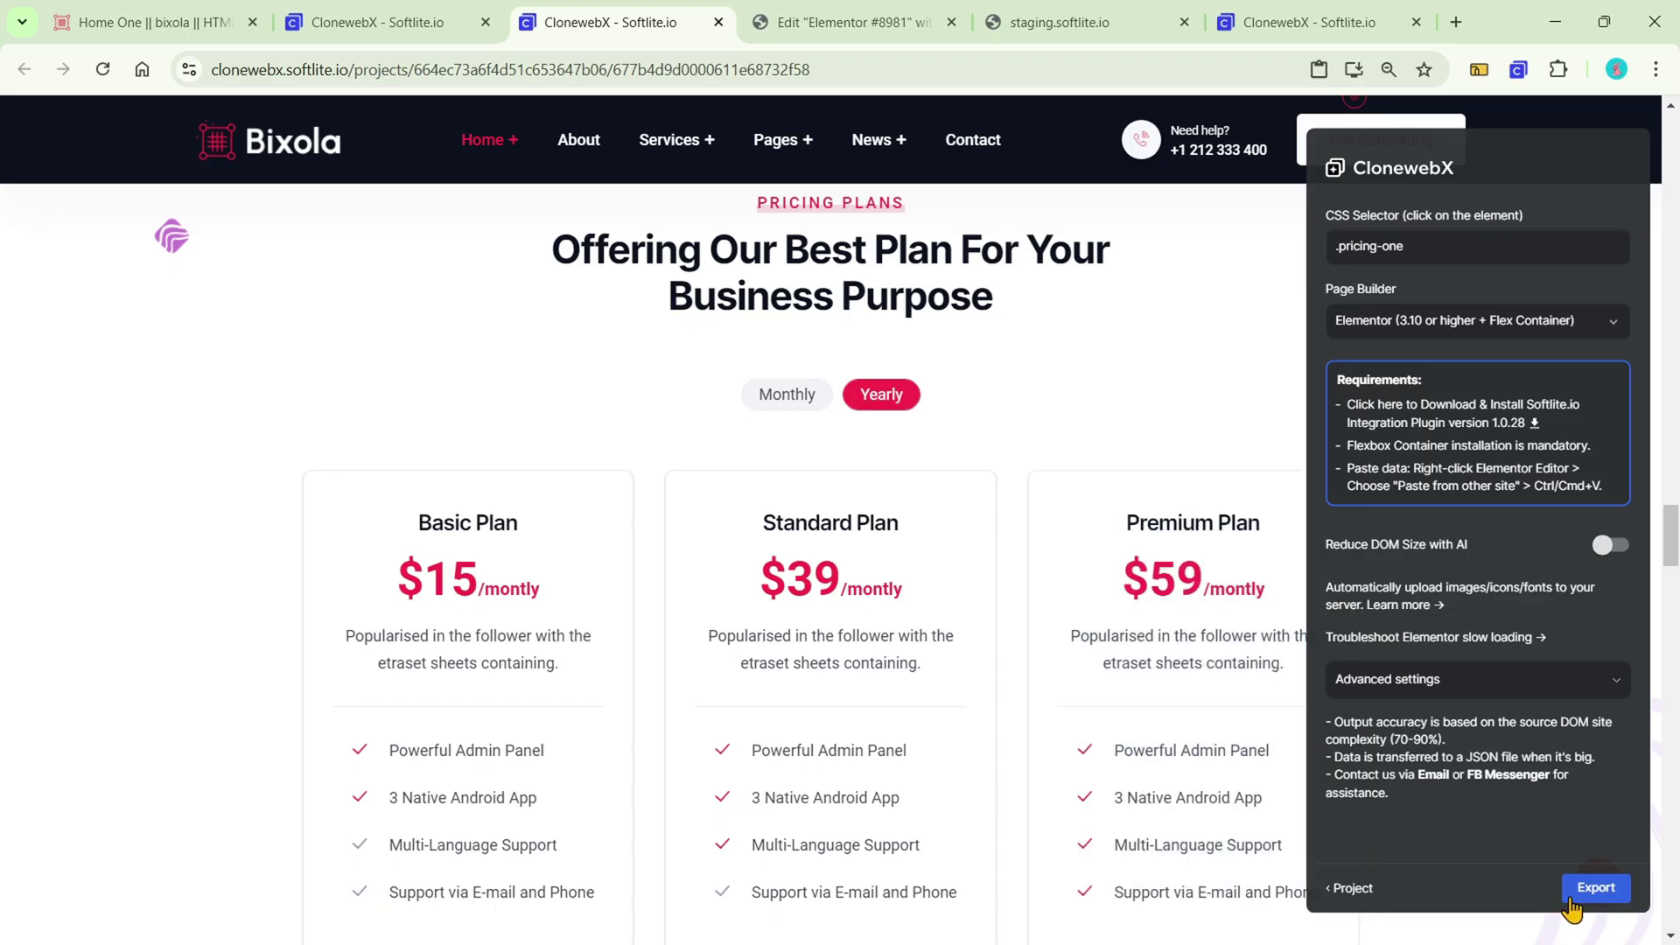
left_click(1574, 901)
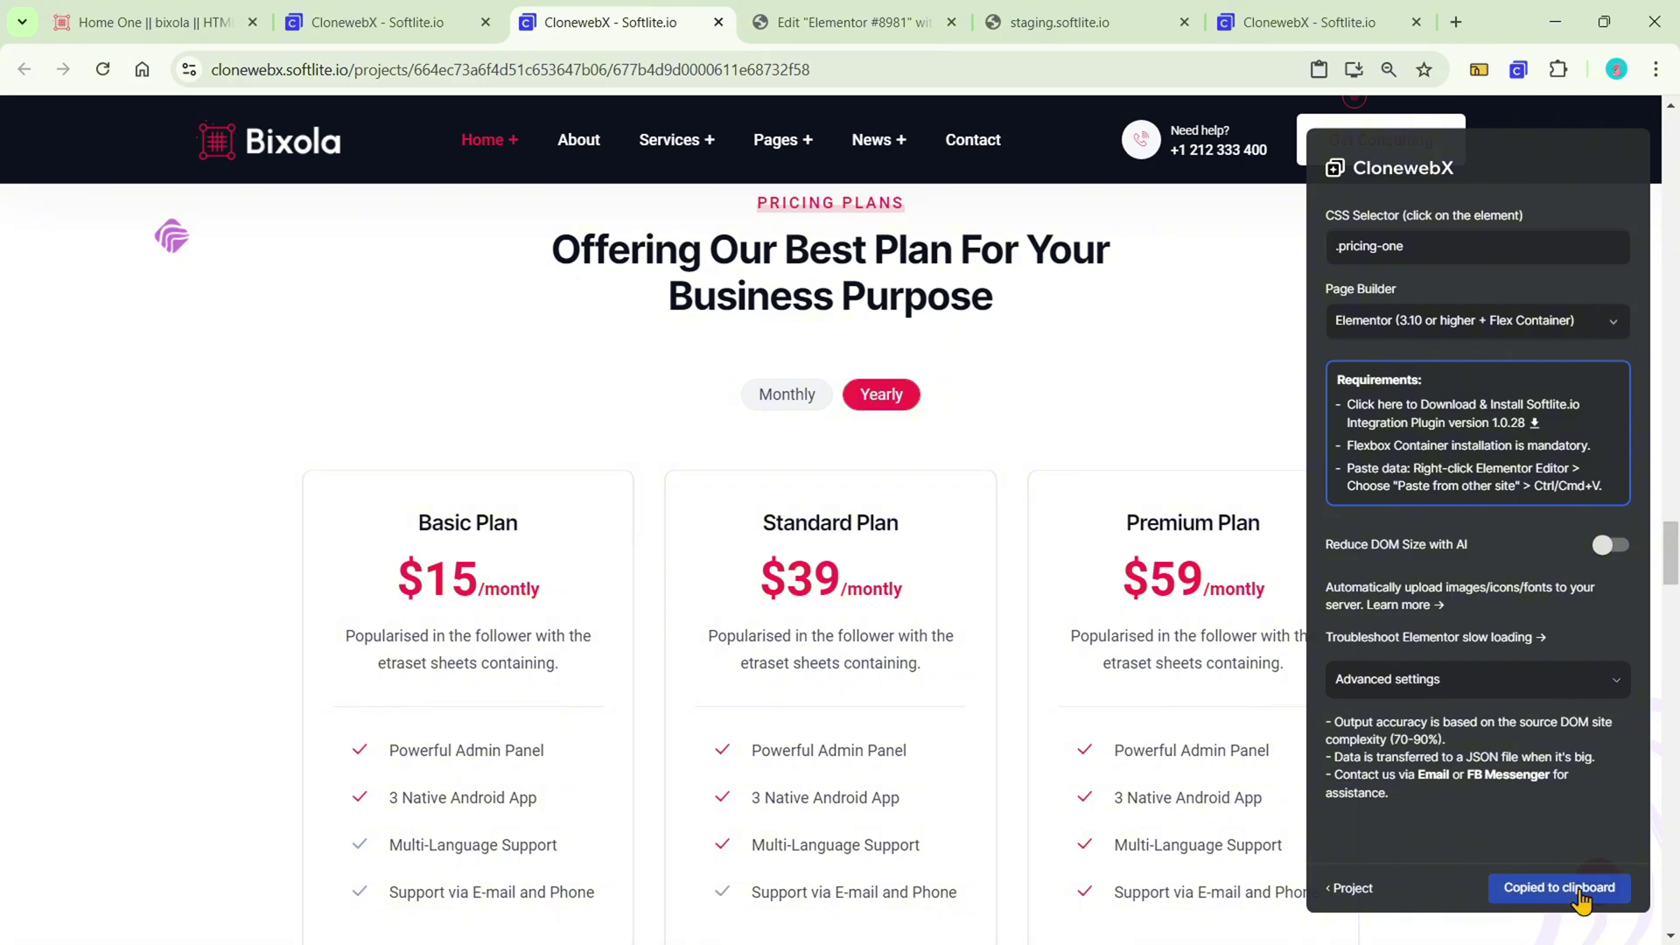
left_click(813, 37)
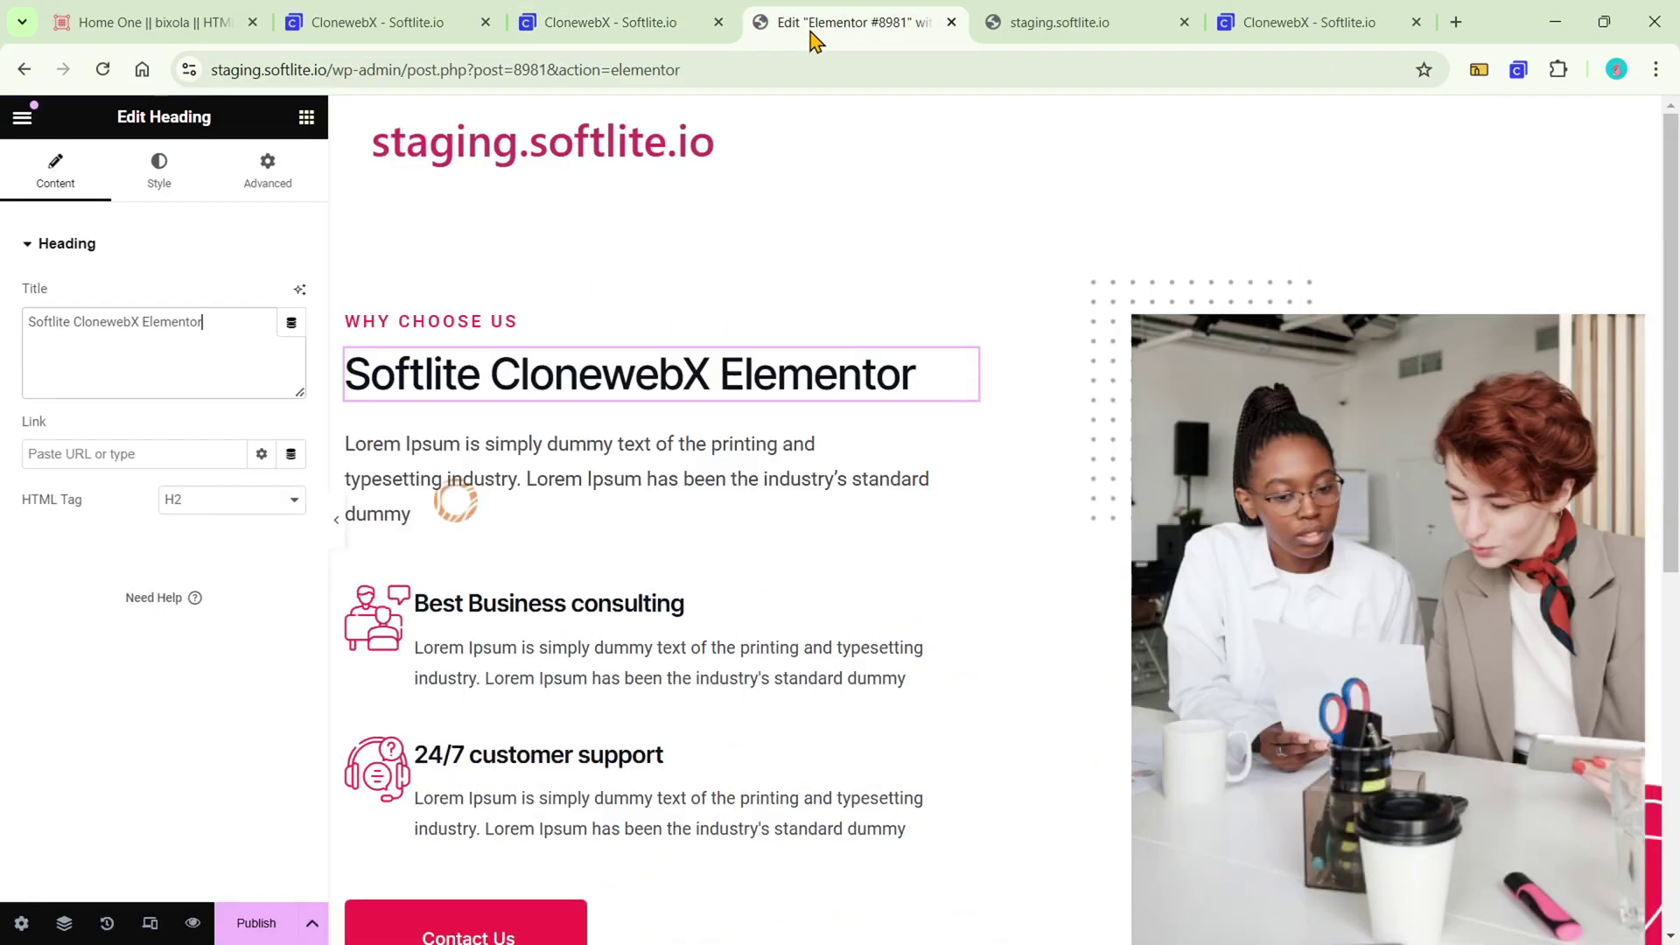
Step: Paste the Pricing Plans section (Basic, Standard, Premium) into the empty drop area via Paste from other site
scroll(750, 232, "down", 8)
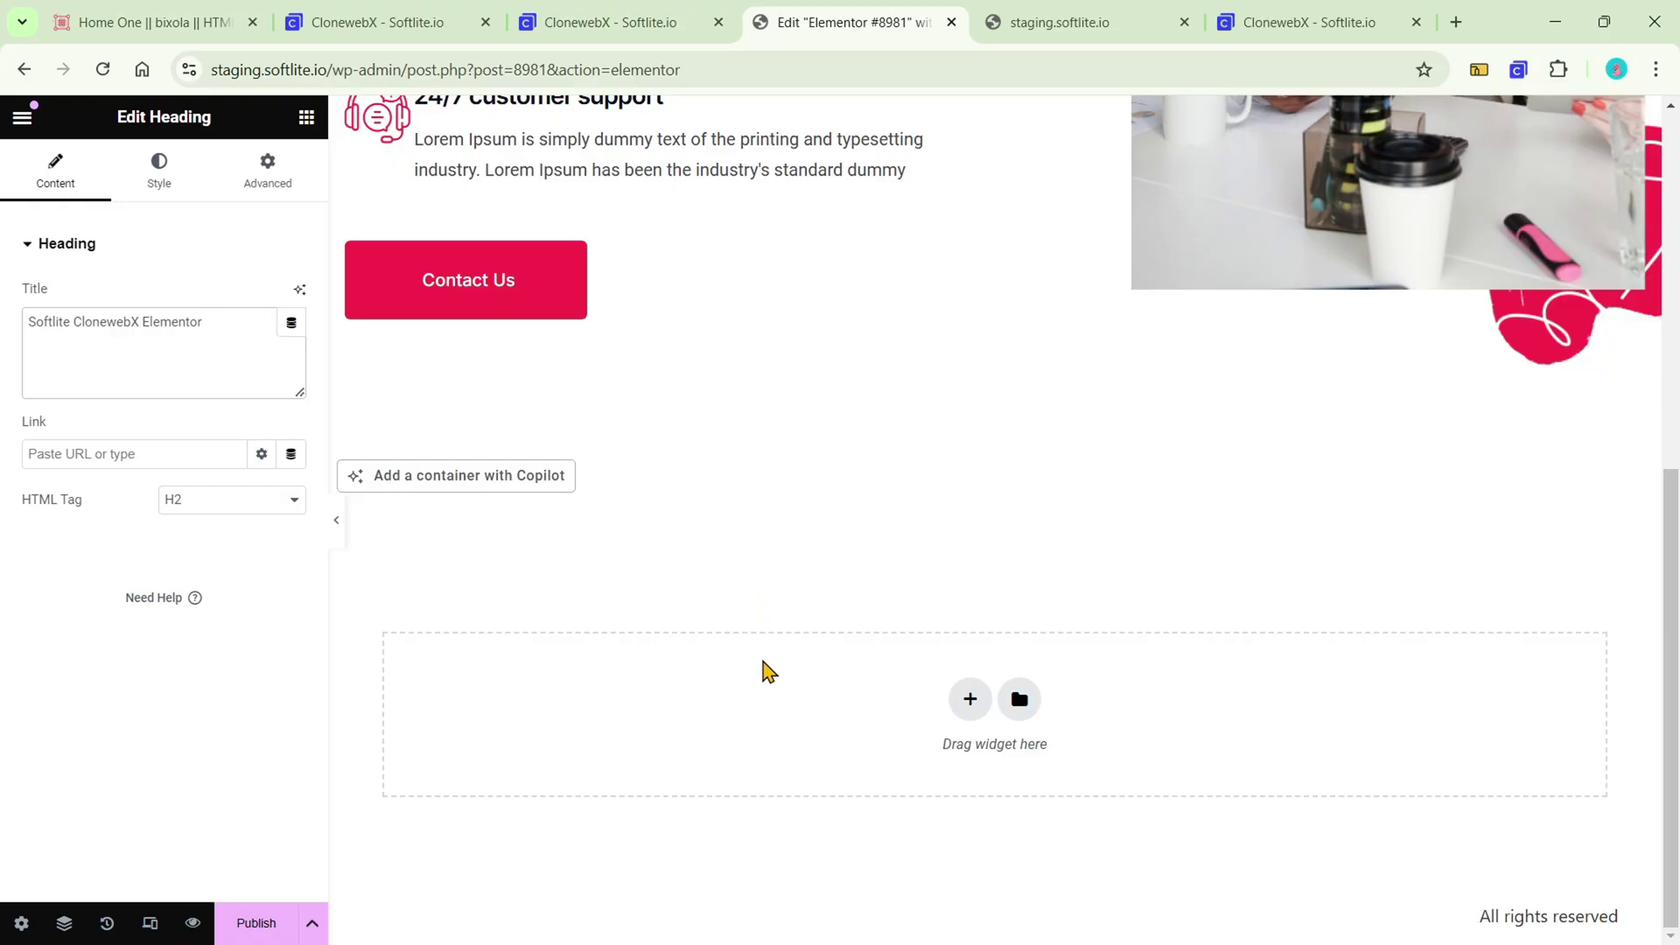
right_click(767, 684)
left_click(833, 743)
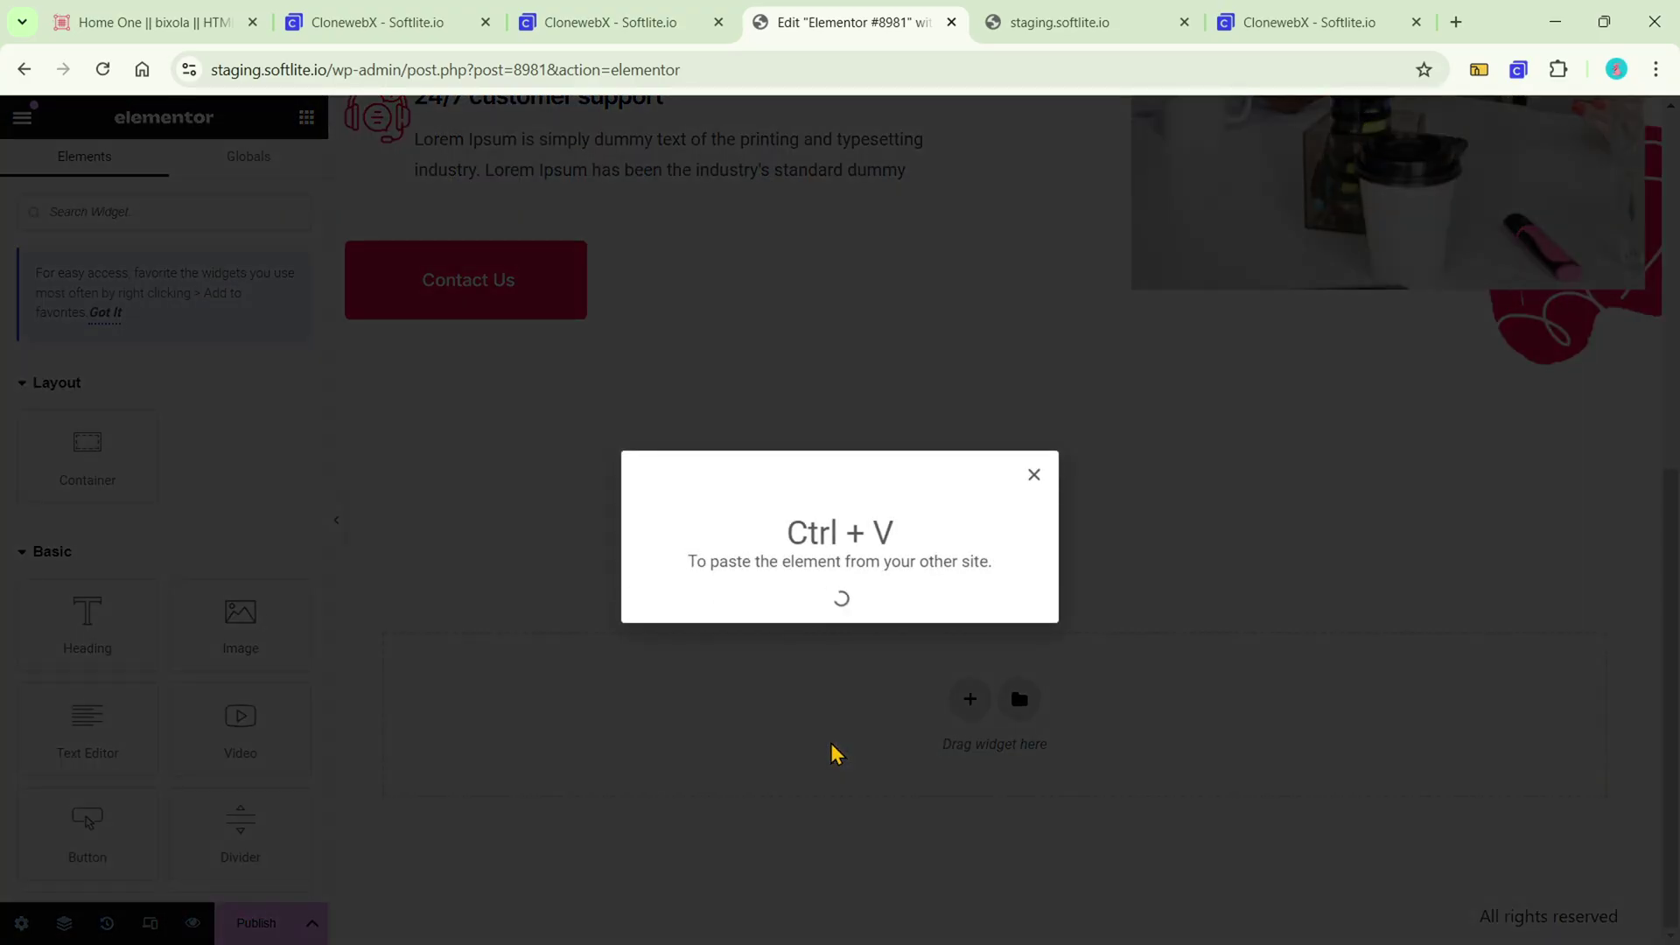
key("ctrl+v")
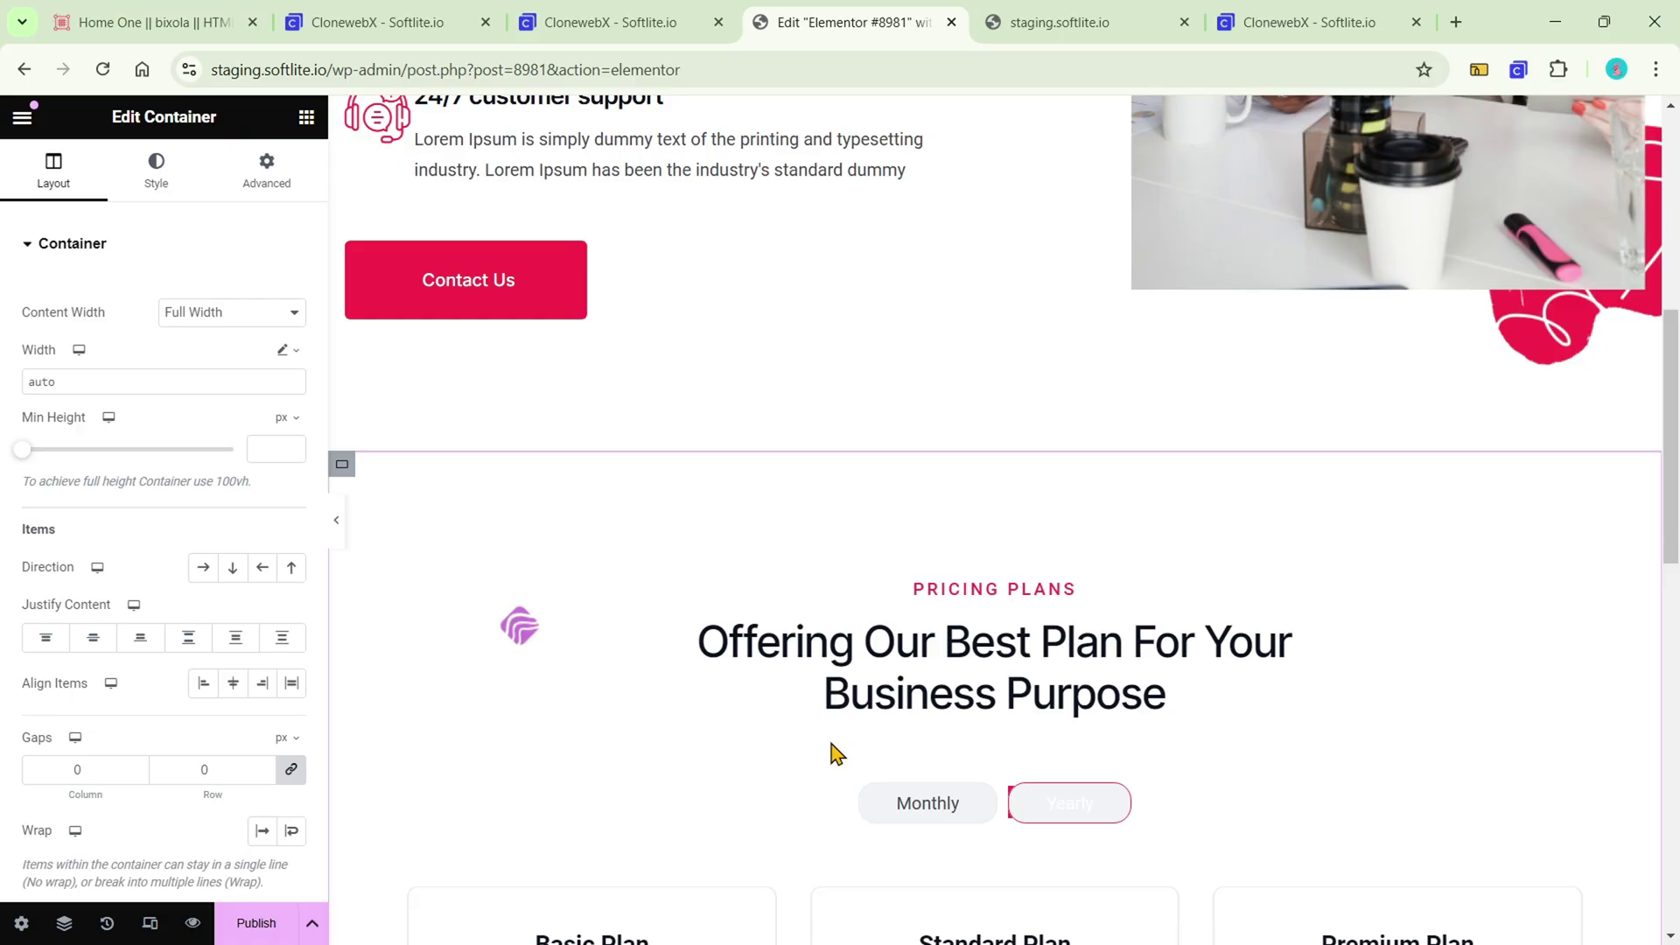
Step: Inspect the cloned Standard plan item and Monthly/Yearly labels, then switch to the ClonewebX project tab
scroll(838, 752, "down", 8)
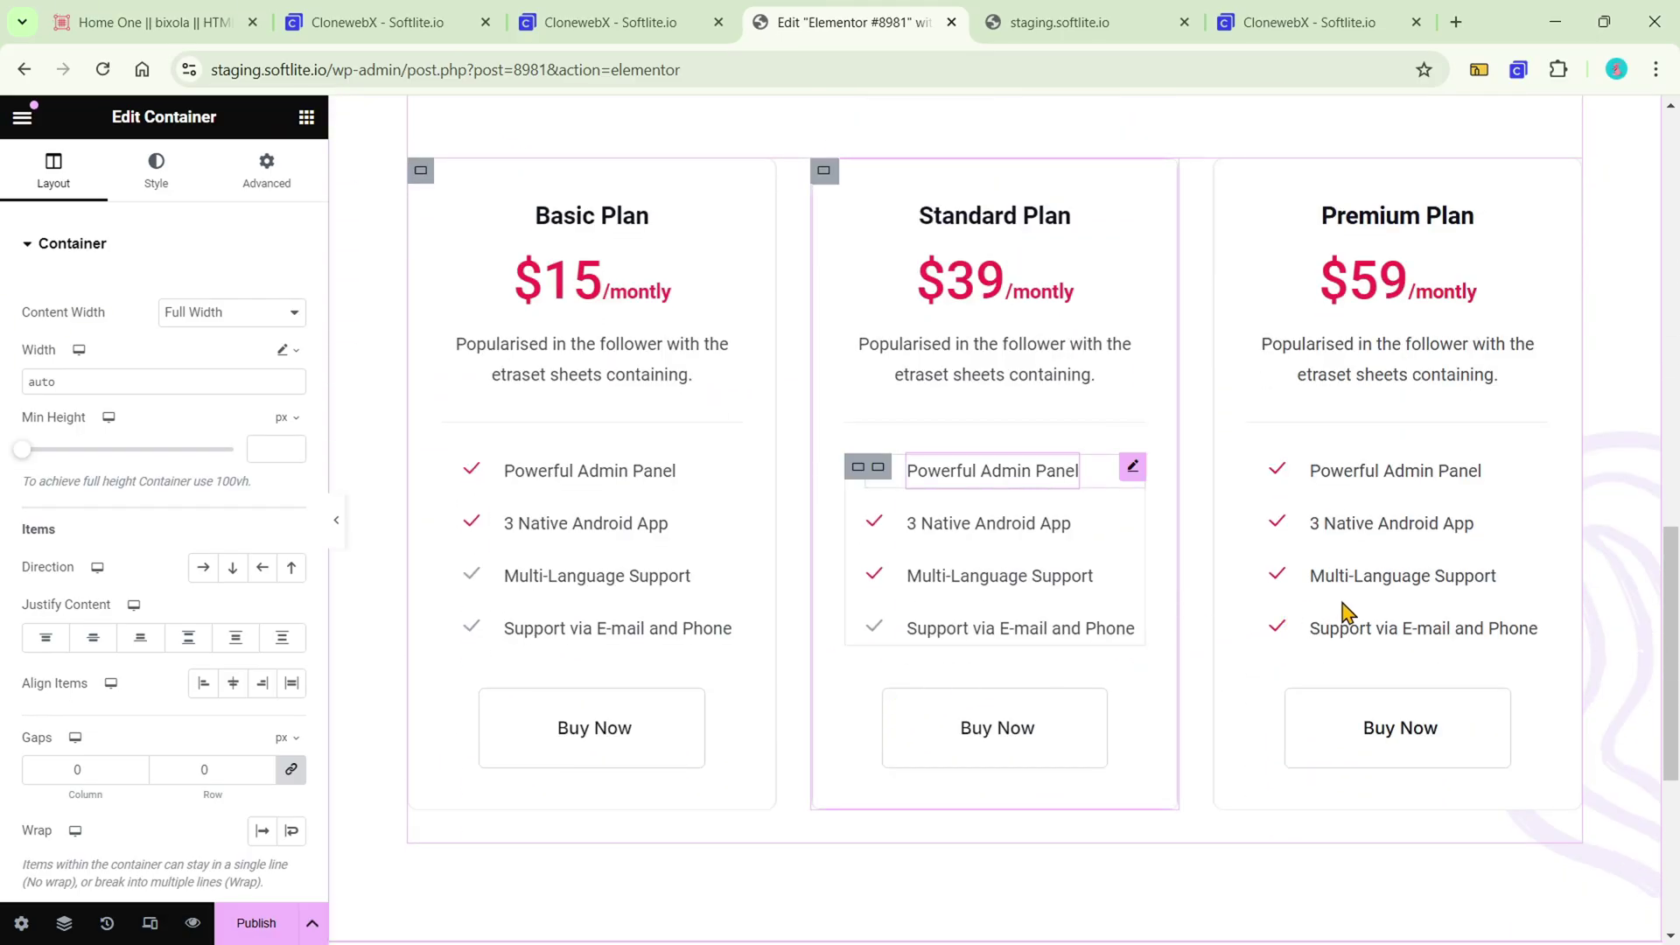
left_click(1012, 529)
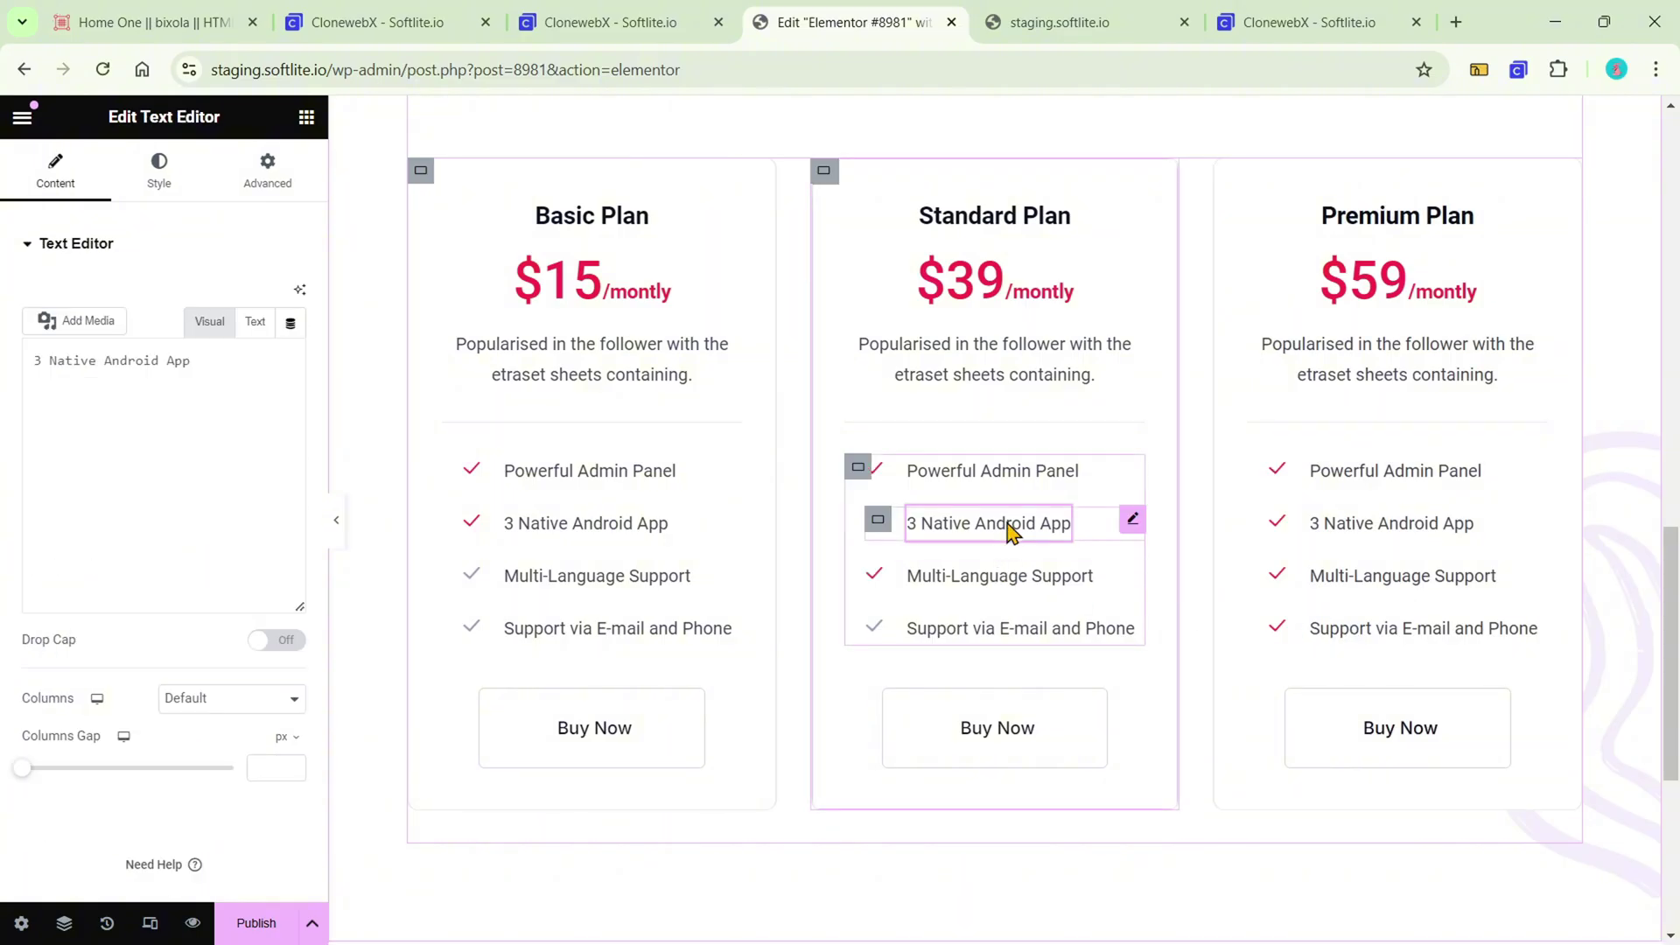
scroll(1009, 529, "up", 2)
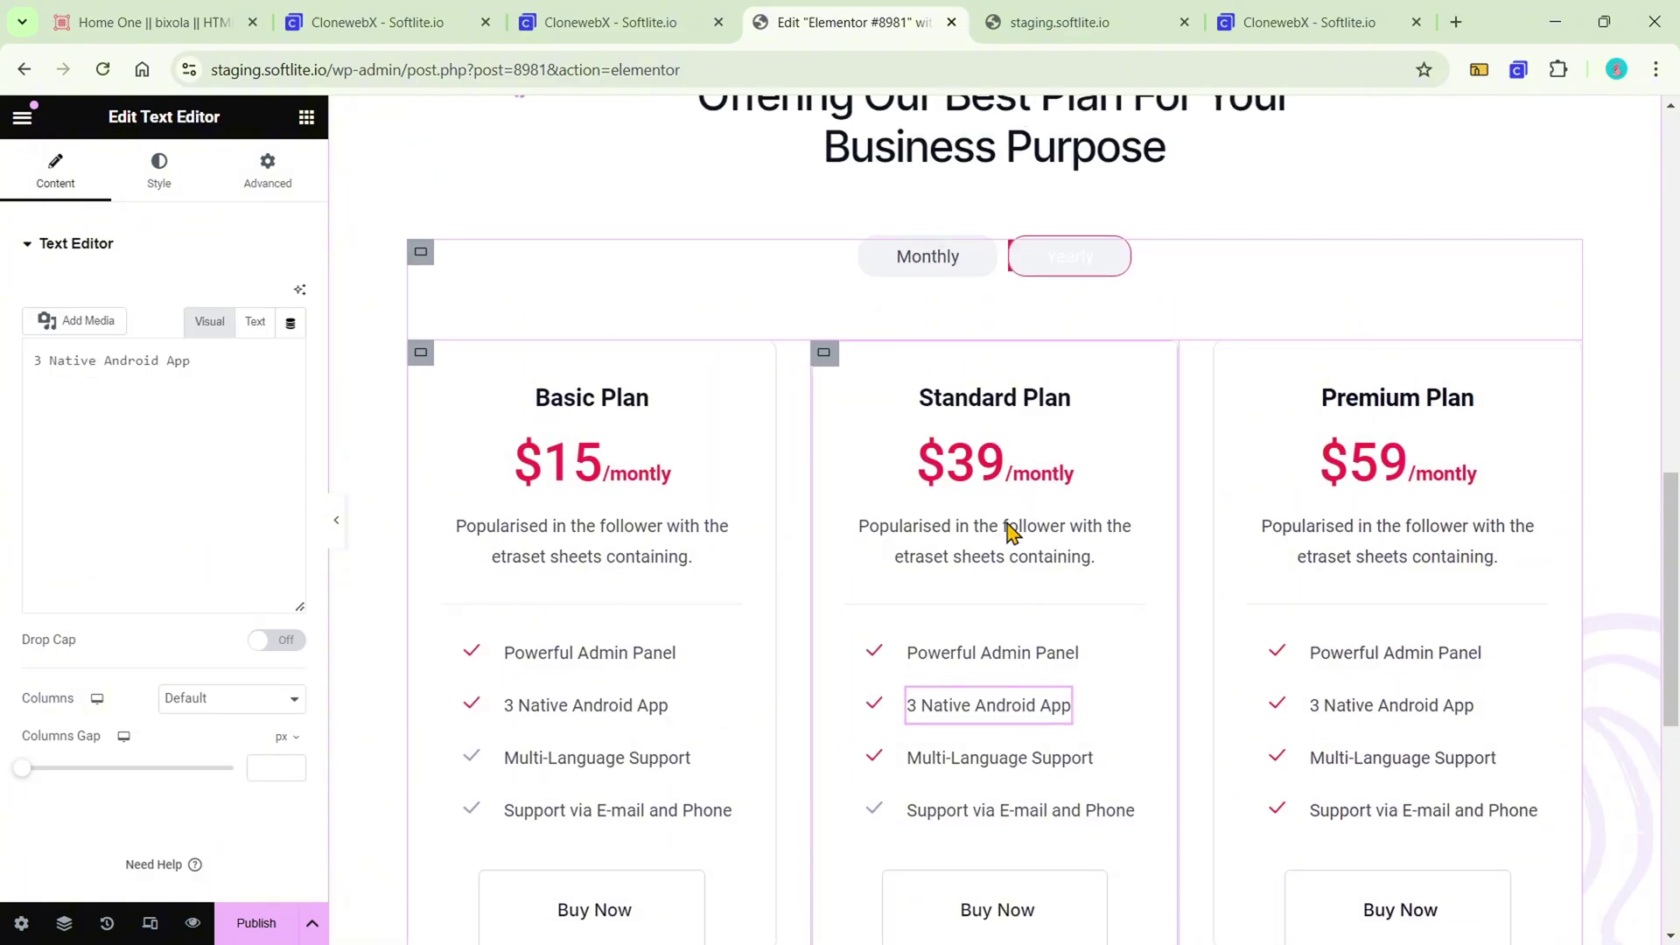
left_click(923, 260)
left_click(1061, 264)
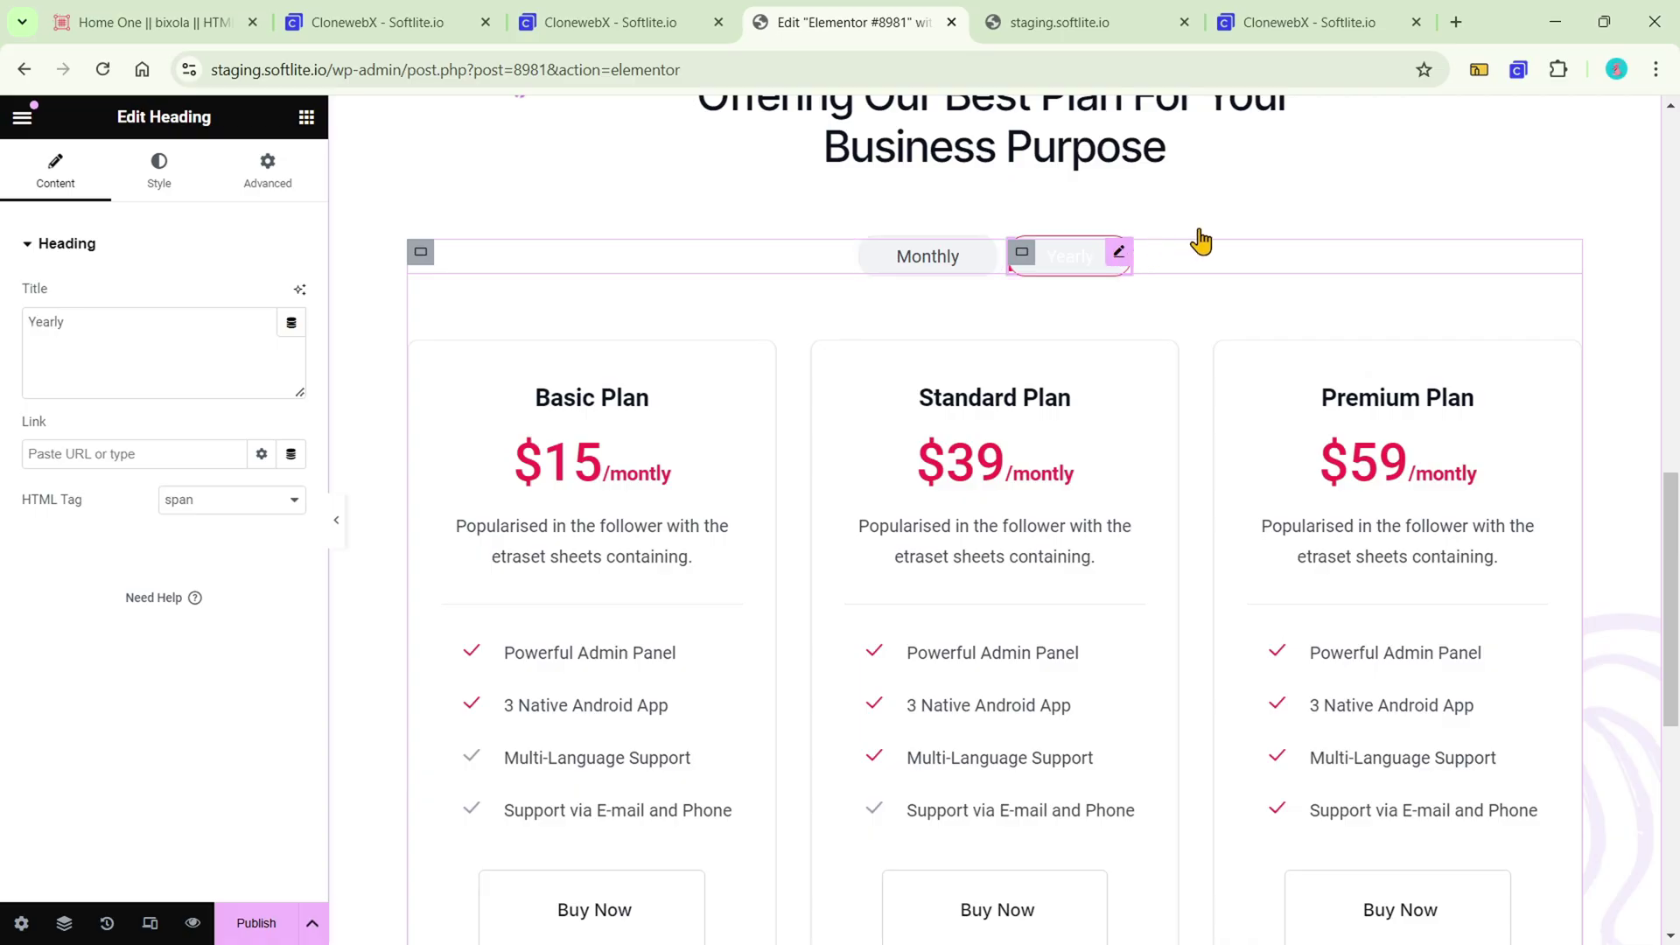
left_click(389, 18)
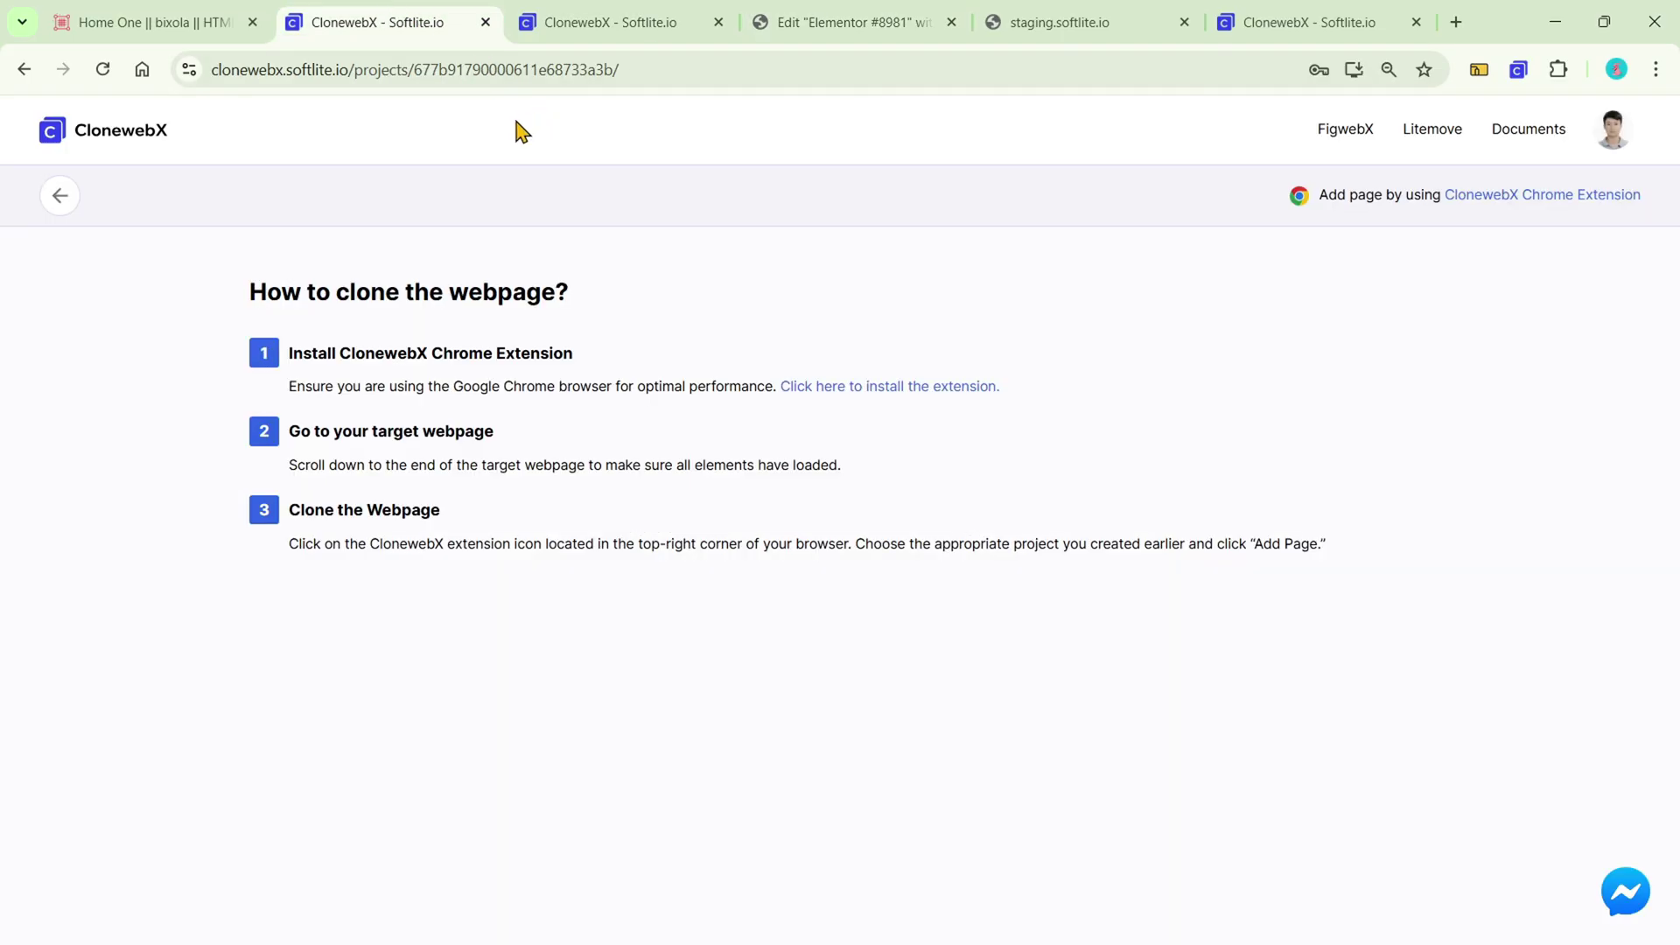
Step: Toggle the original Bixola pricing between Monthly and Yearly, ending on Yearly
left_click(195, 26)
scroll(743, 332, "up", 10)
scroll(744, 341, "up", 20)
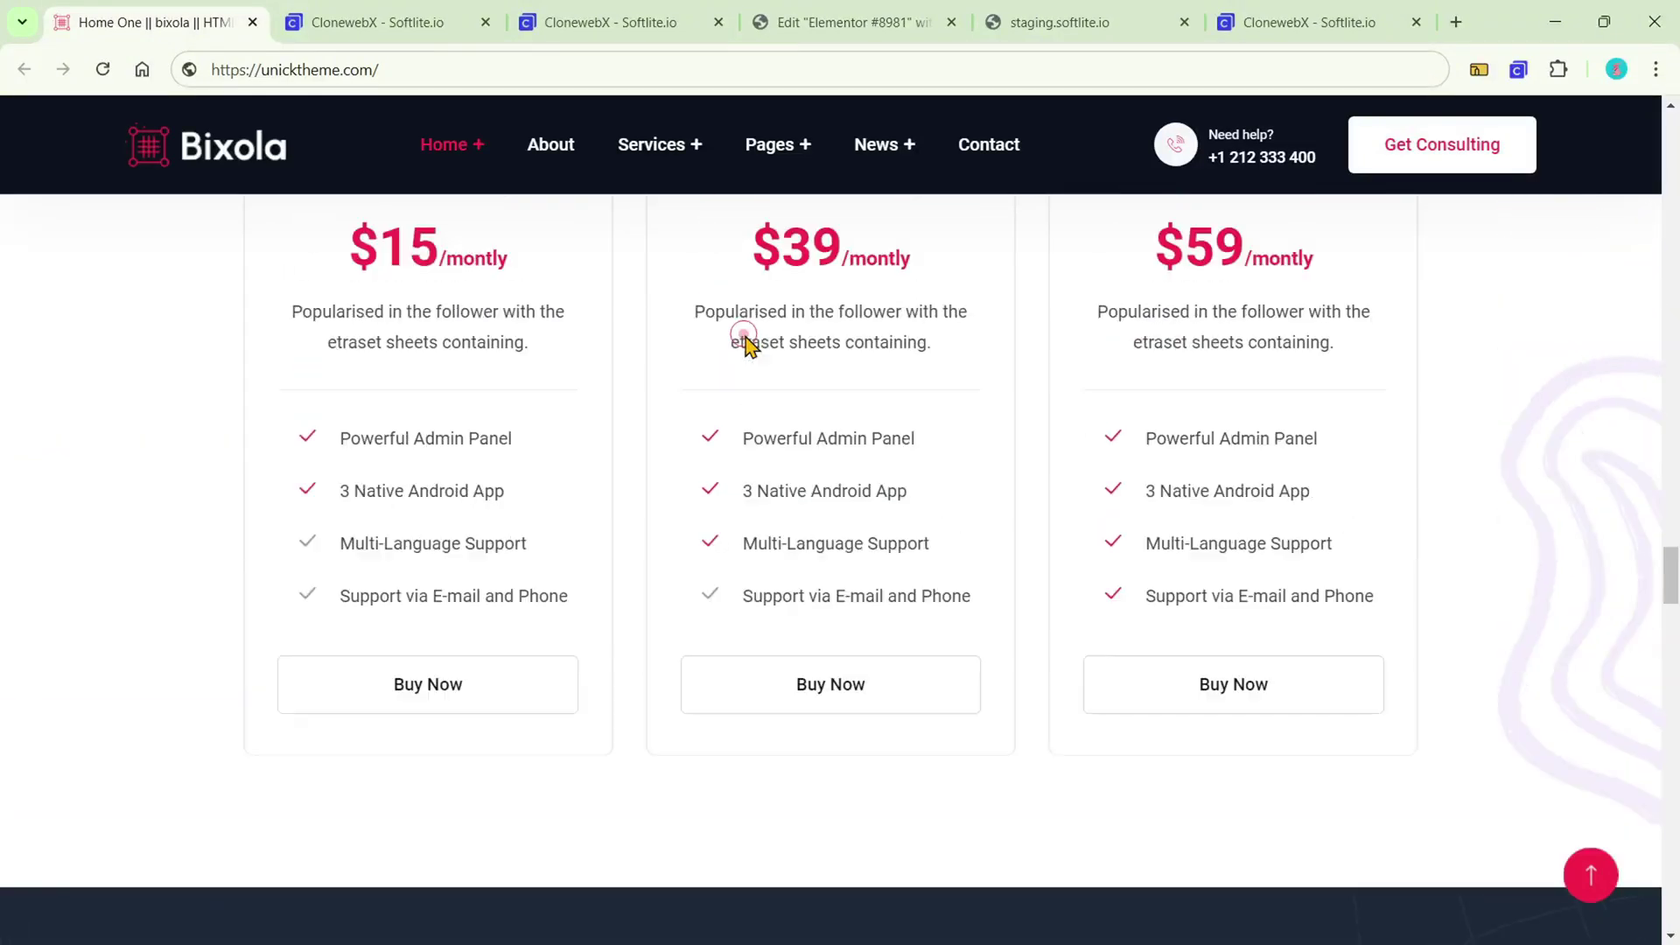
scroll(744, 341, "up", 5)
left_click(781, 516)
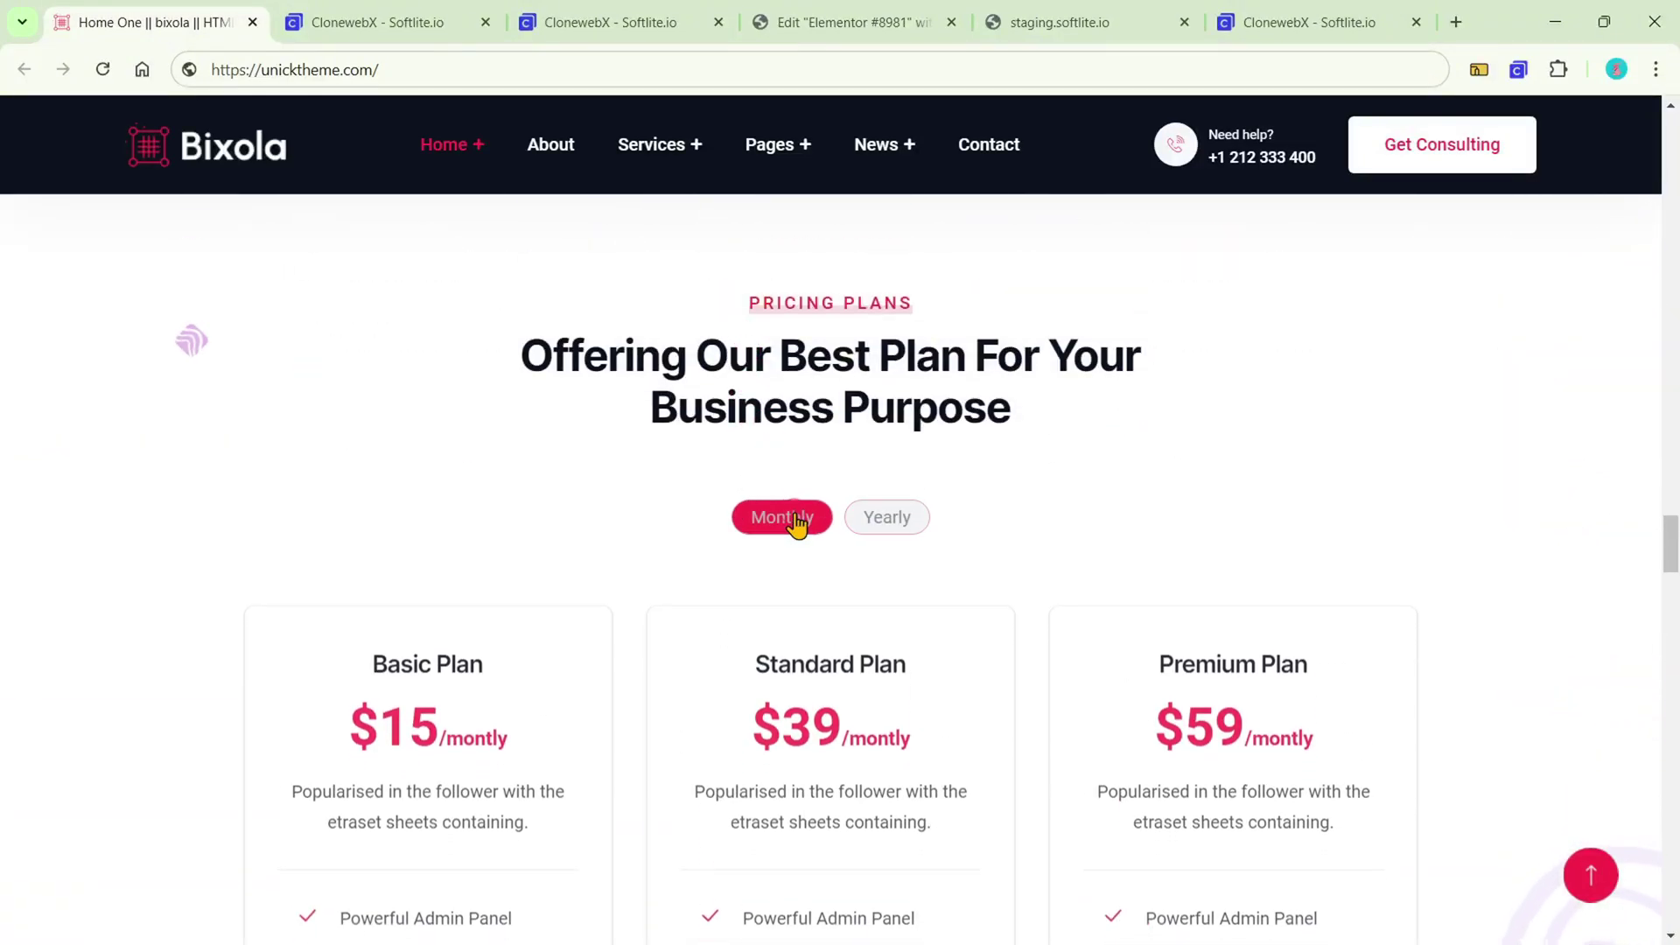
left_click(878, 518)
scroll(840, 472, "down", 2)
left_click(791, 333)
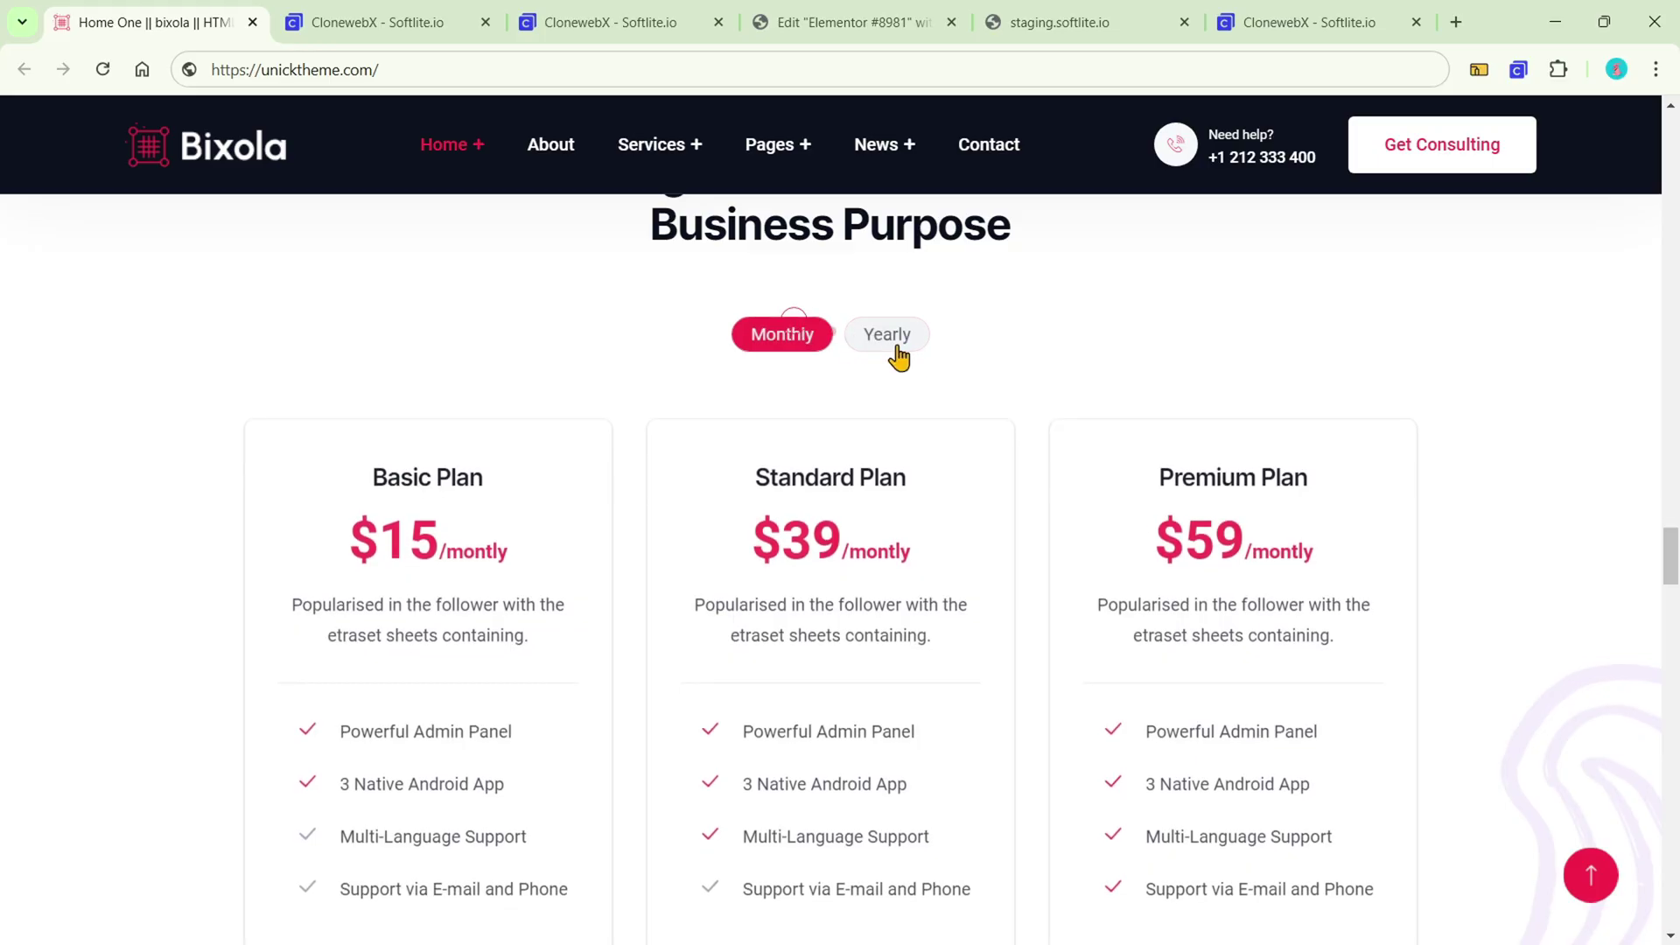
left_click(909, 345)
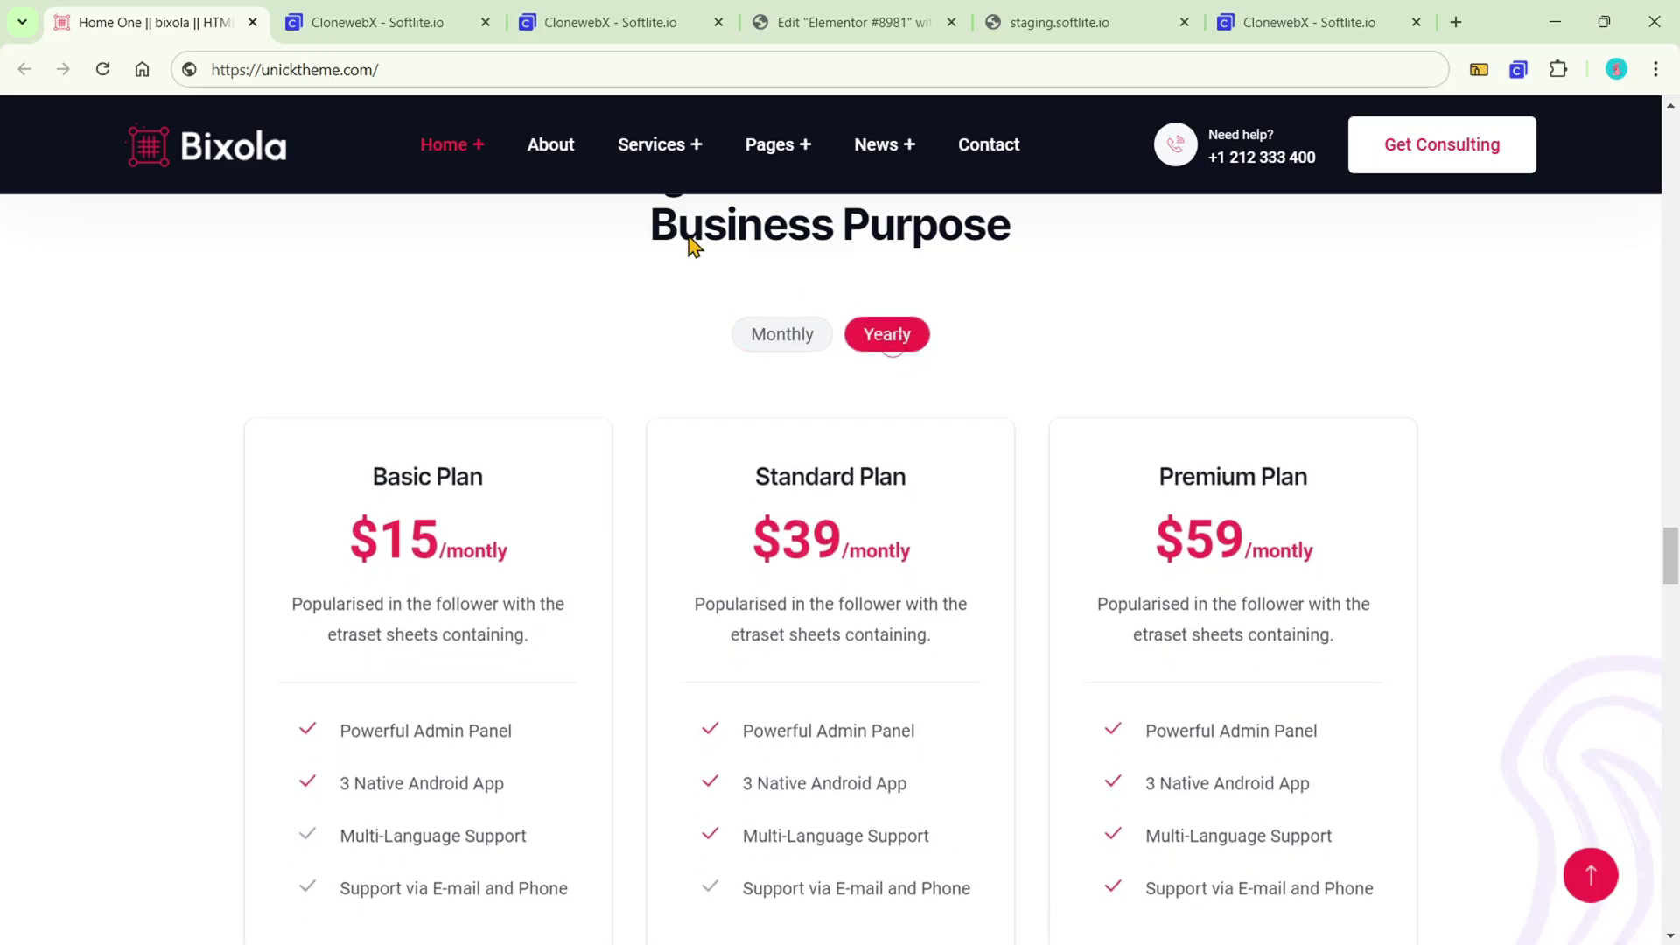
Step: Review the cloned pricing in Elementor, then return to the ClonewebX export panel
left_click(825, 10)
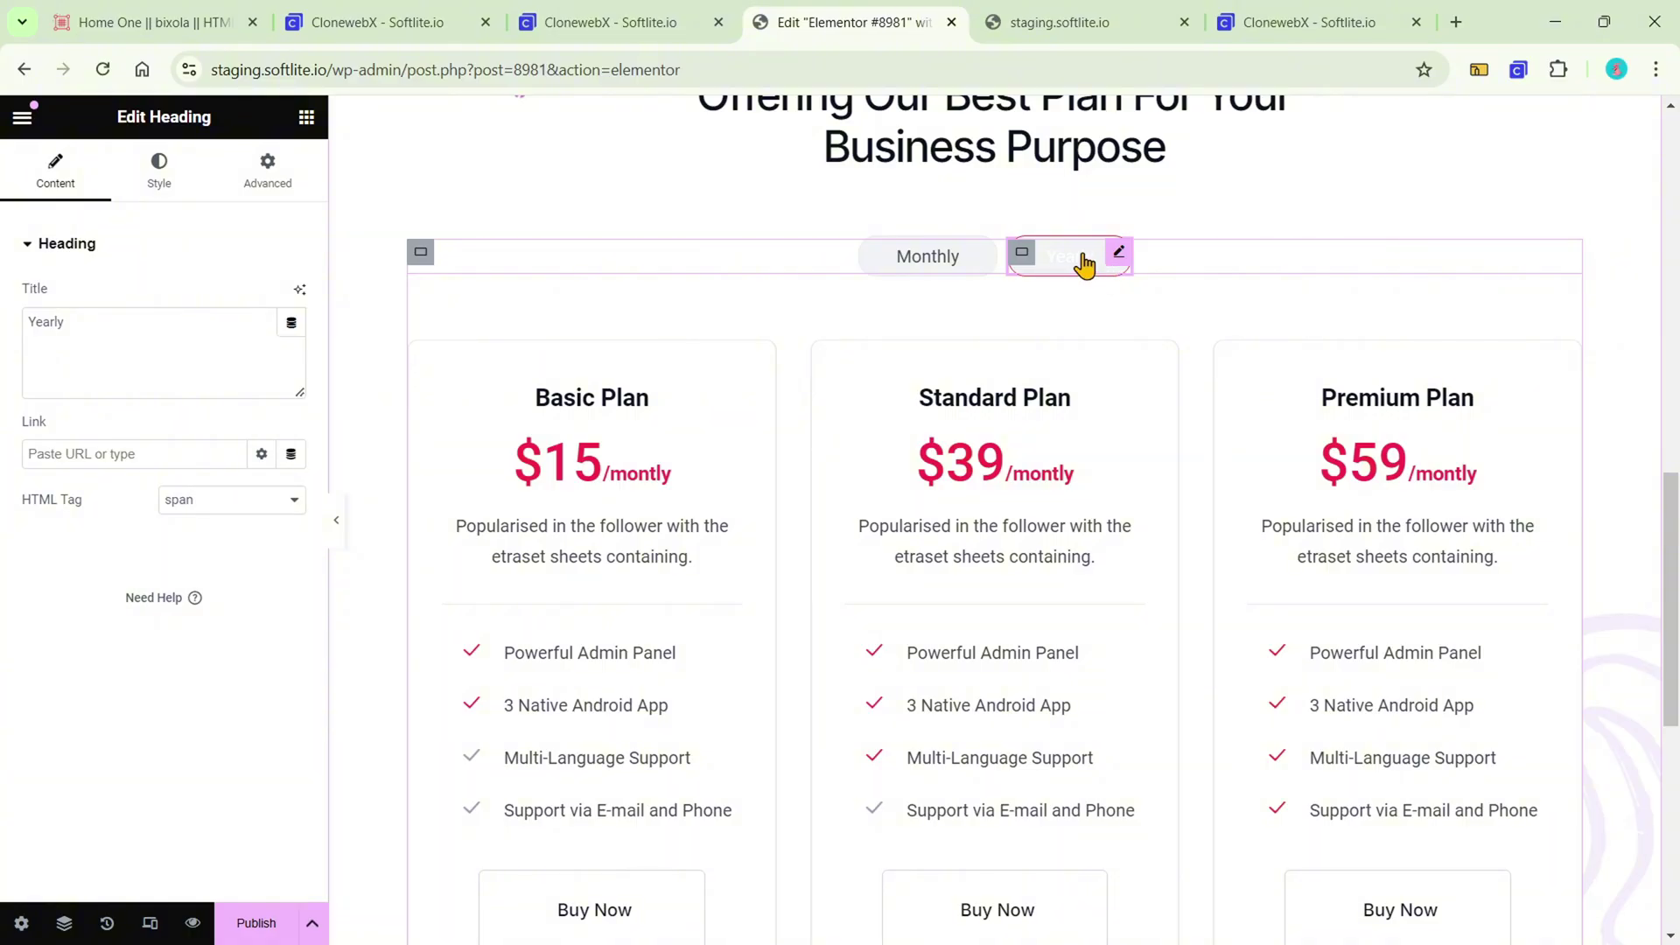
scroll(1090, 277, "down", 2)
scroll(1089, 276, "up", 2)
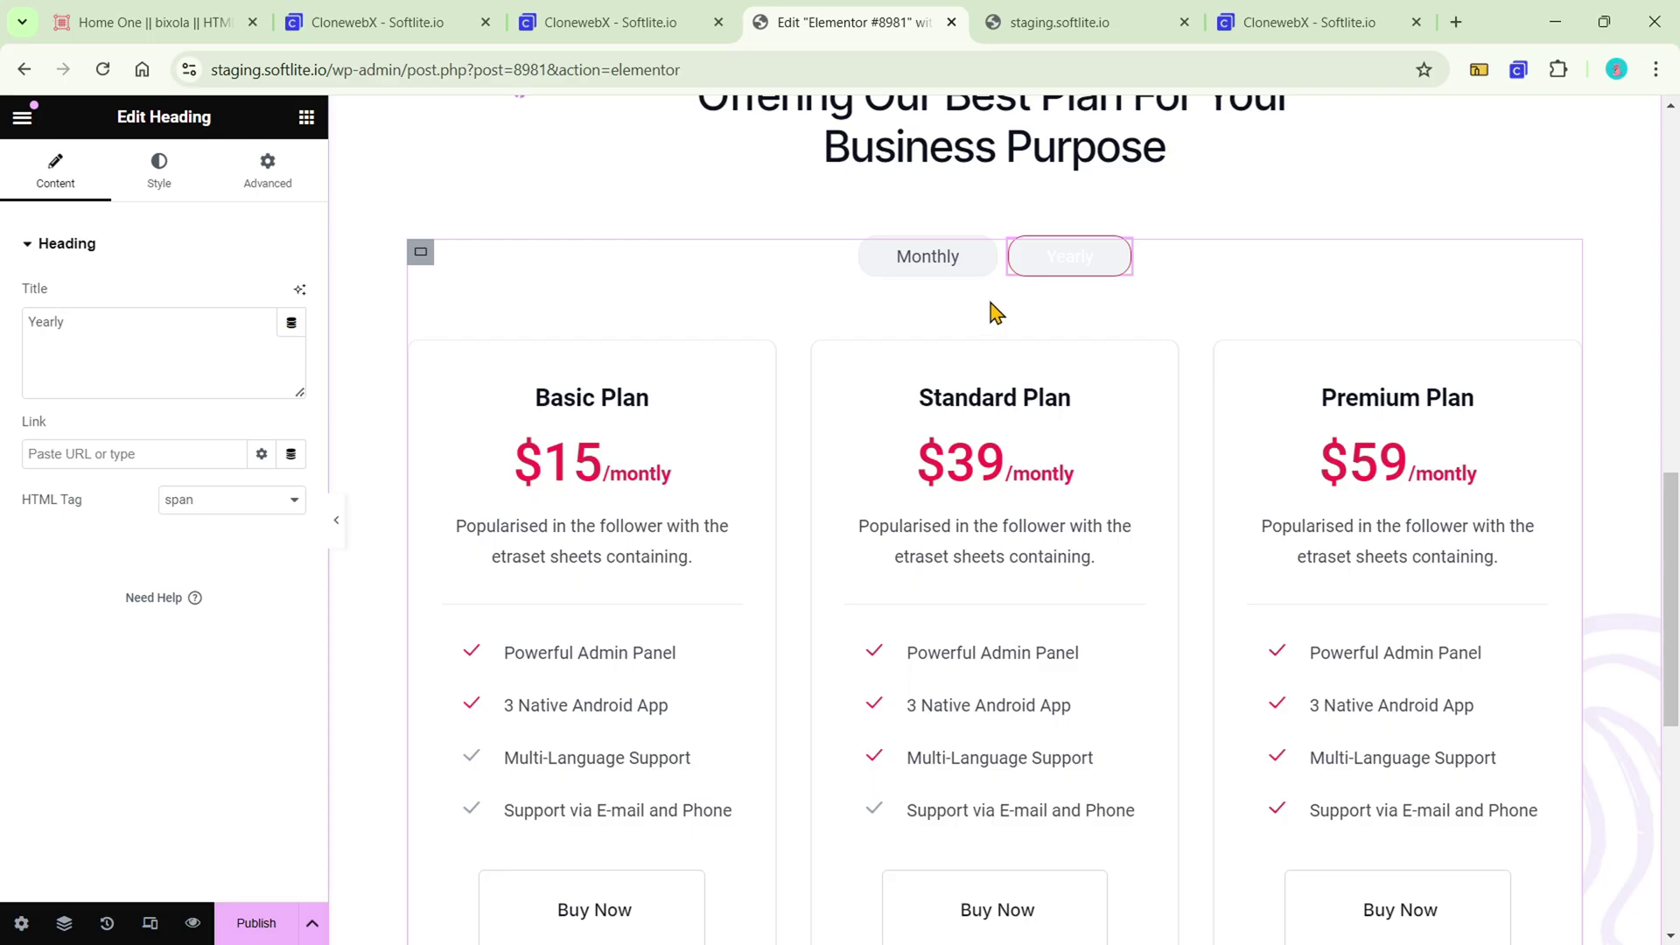
left_click(560, 18)
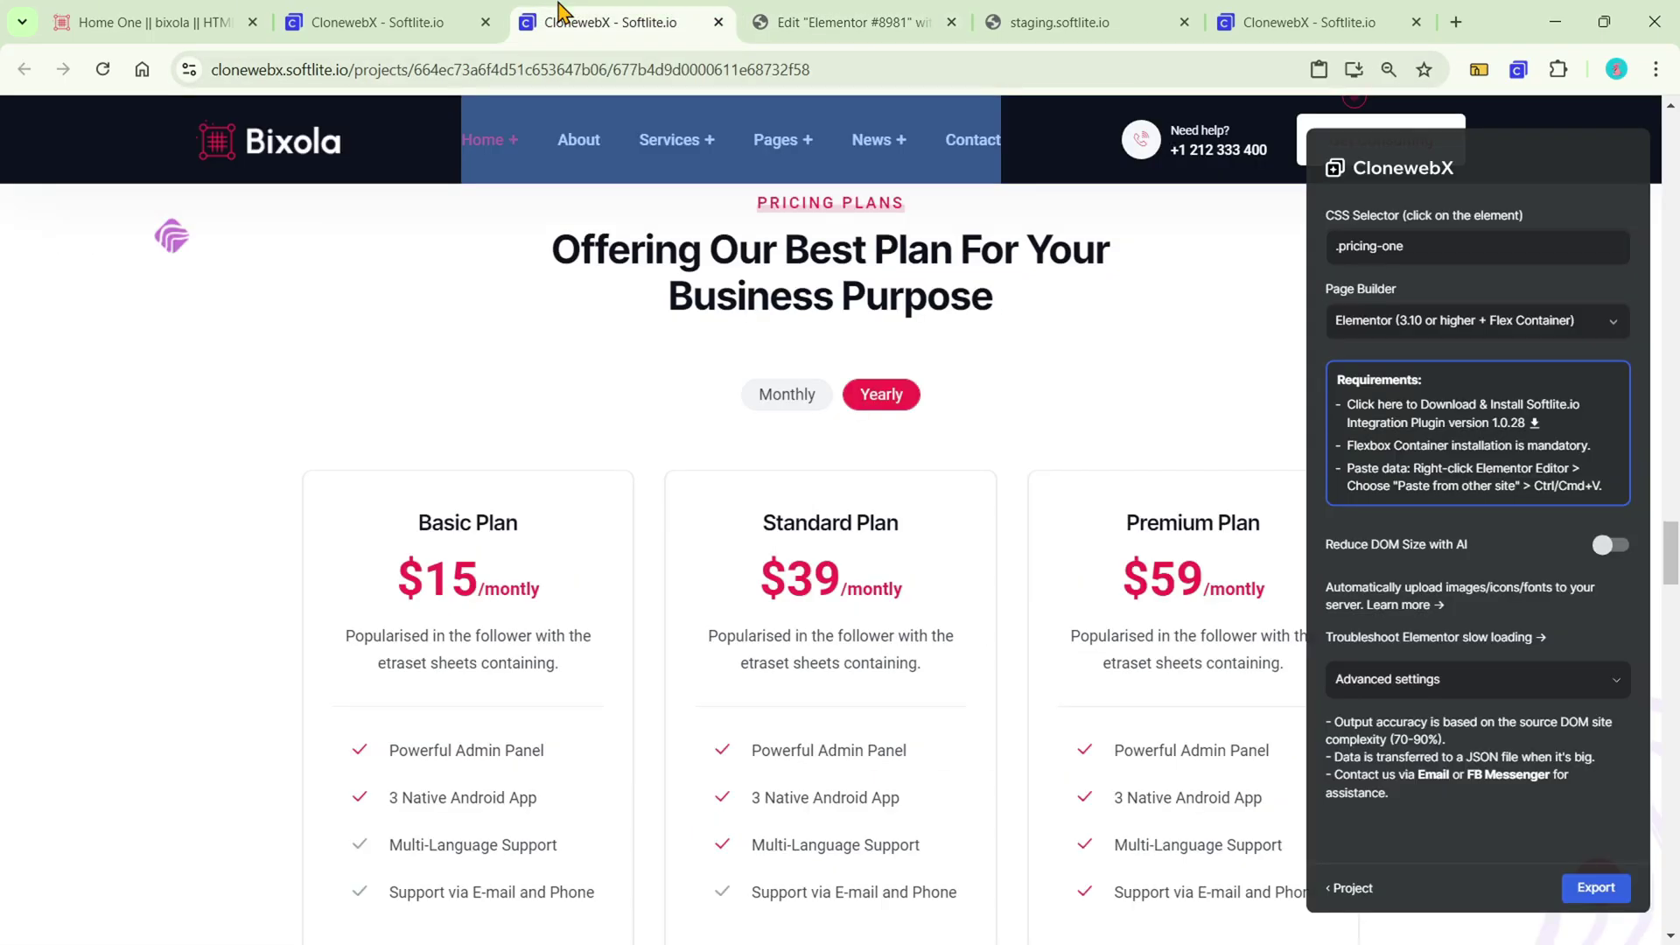
Step: Export the .team-one Meet Our Experts section to the clipboard and return to Elementor
scroll(567, 487, "down", 10)
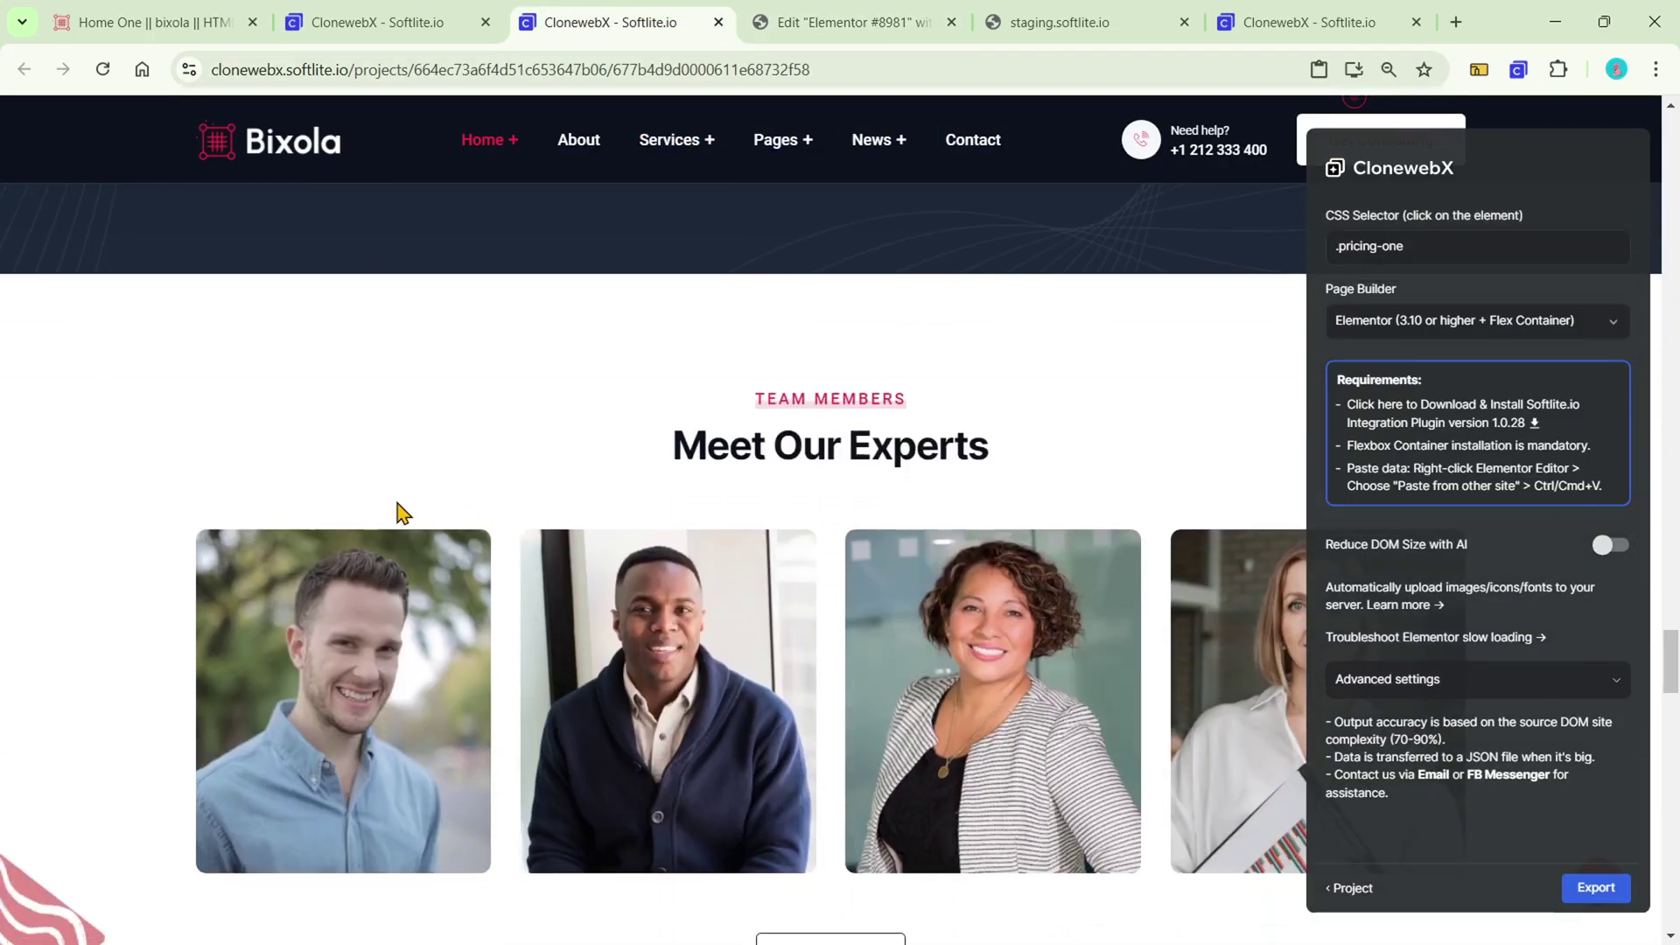
scroll(149, 451, "down", 2)
scroll(149, 450, "up", 2)
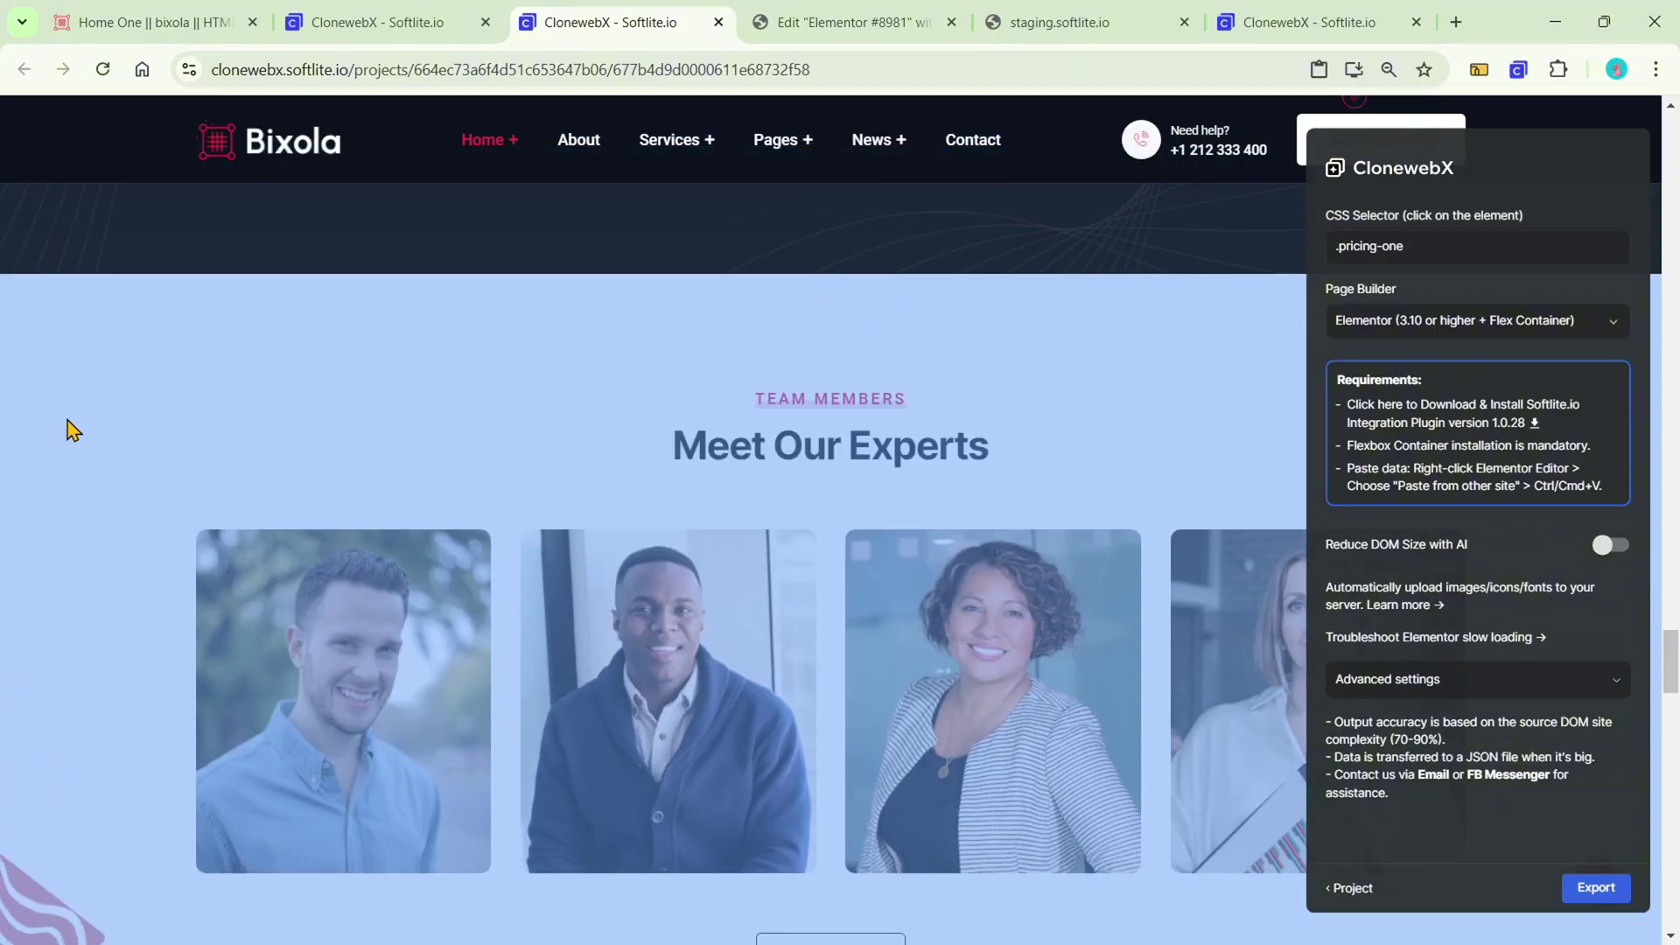
left_click(65, 414)
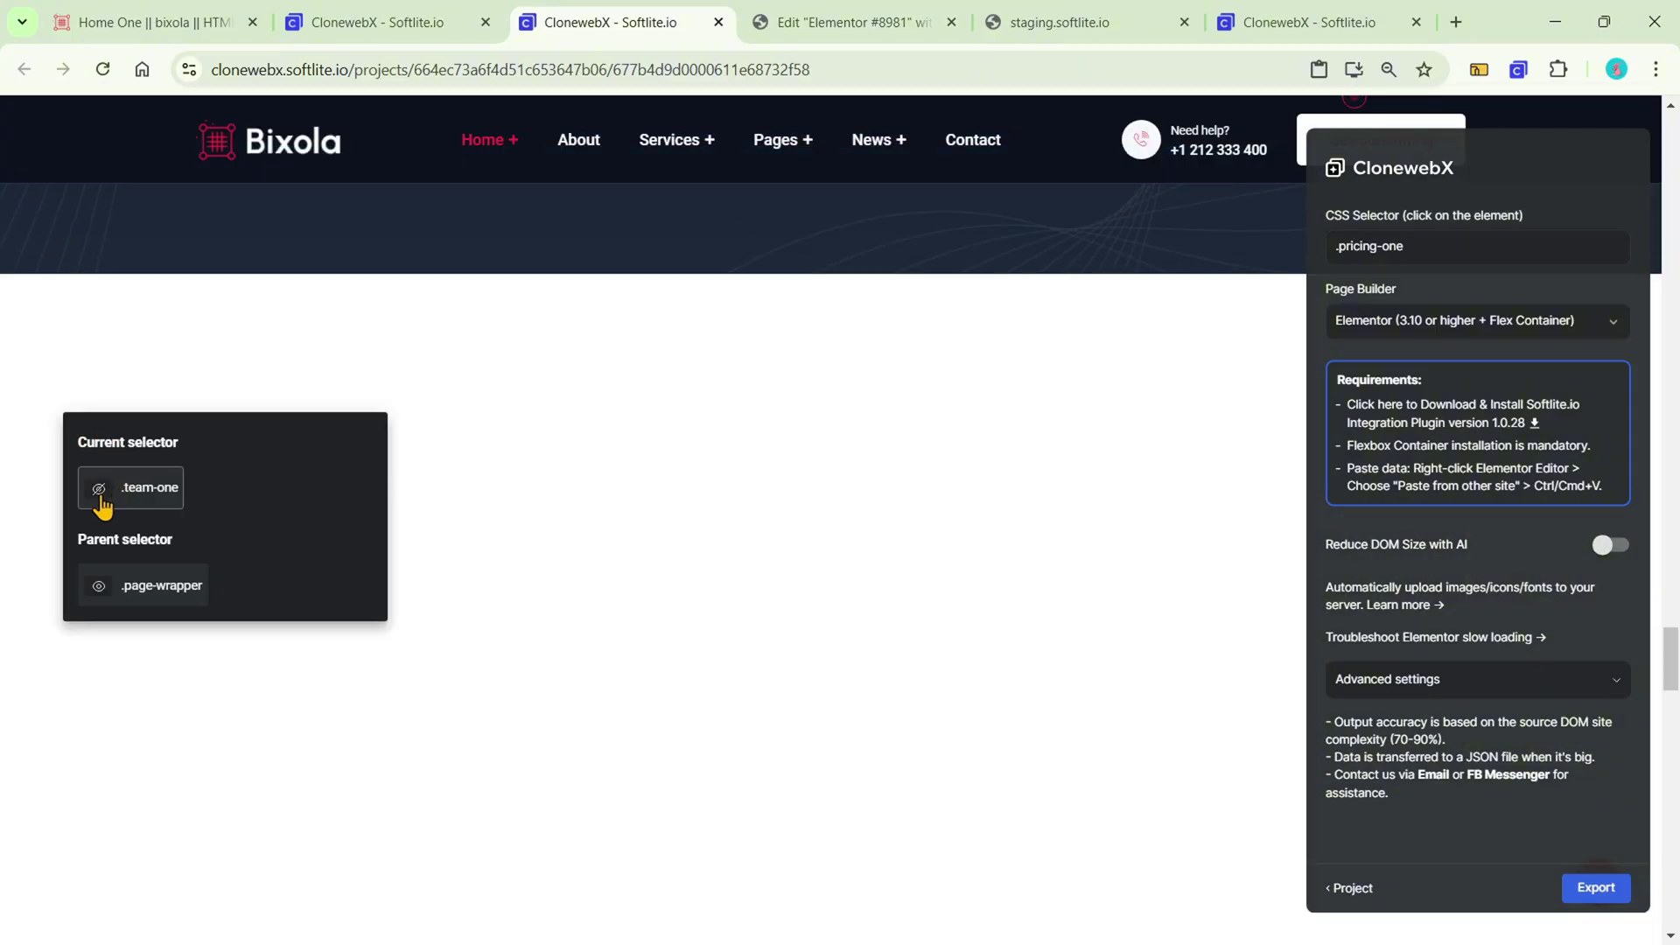
left_click(151, 491)
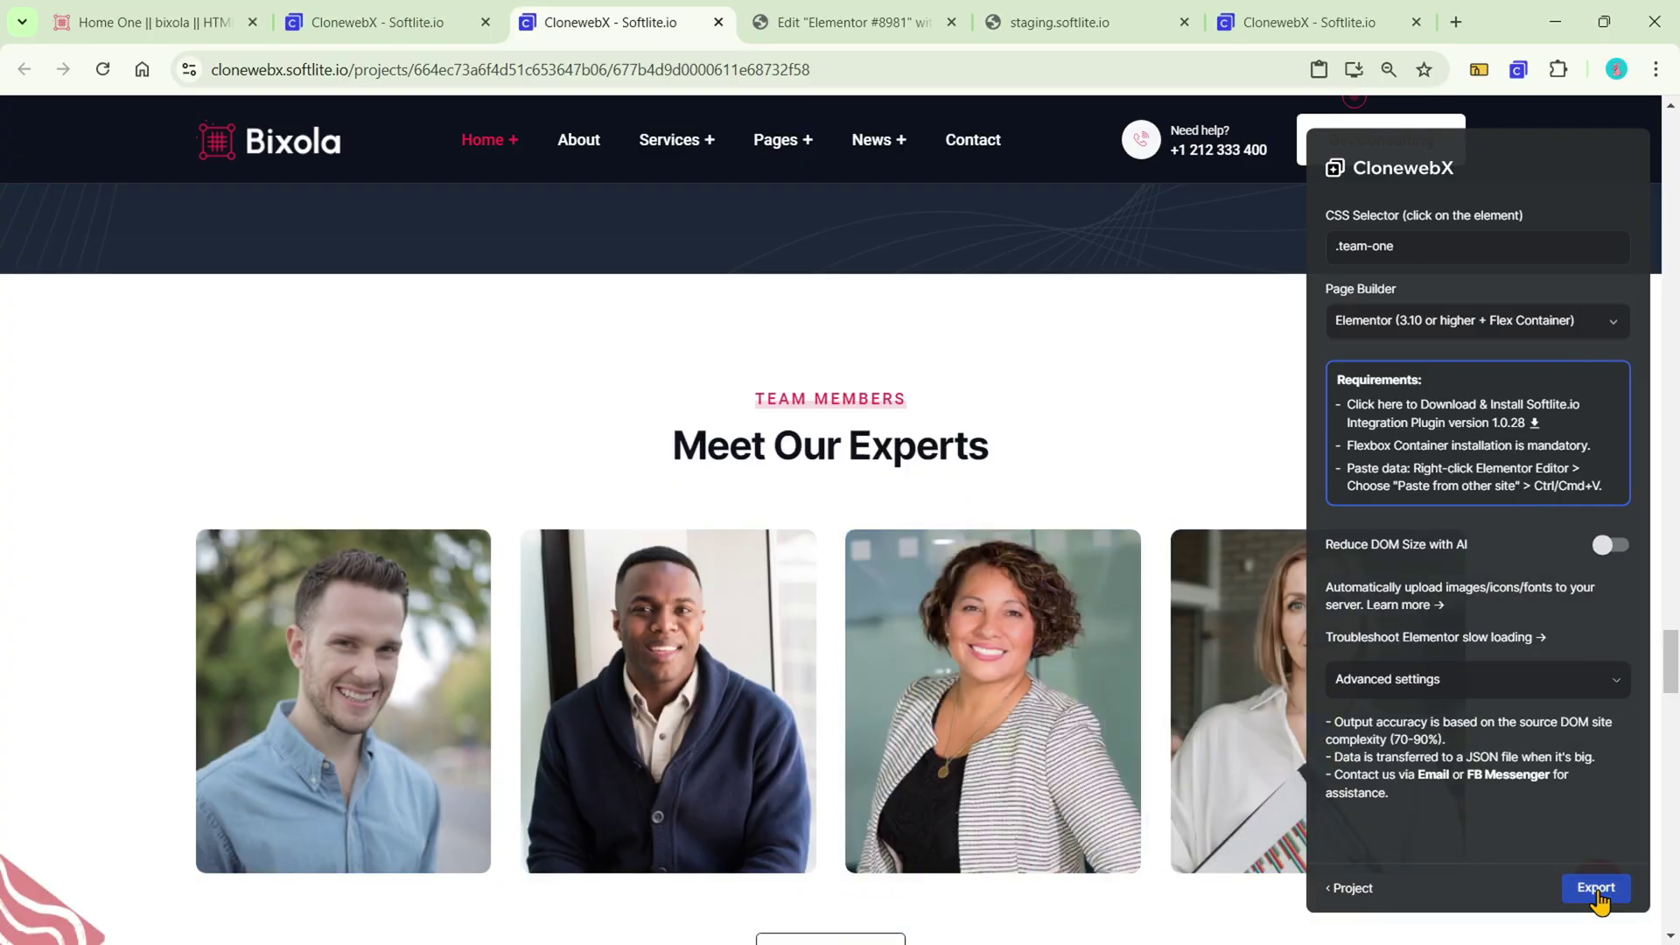
left_click(1595, 888)
left_click(848, 22)
scroll(926, 386, "down", 8)
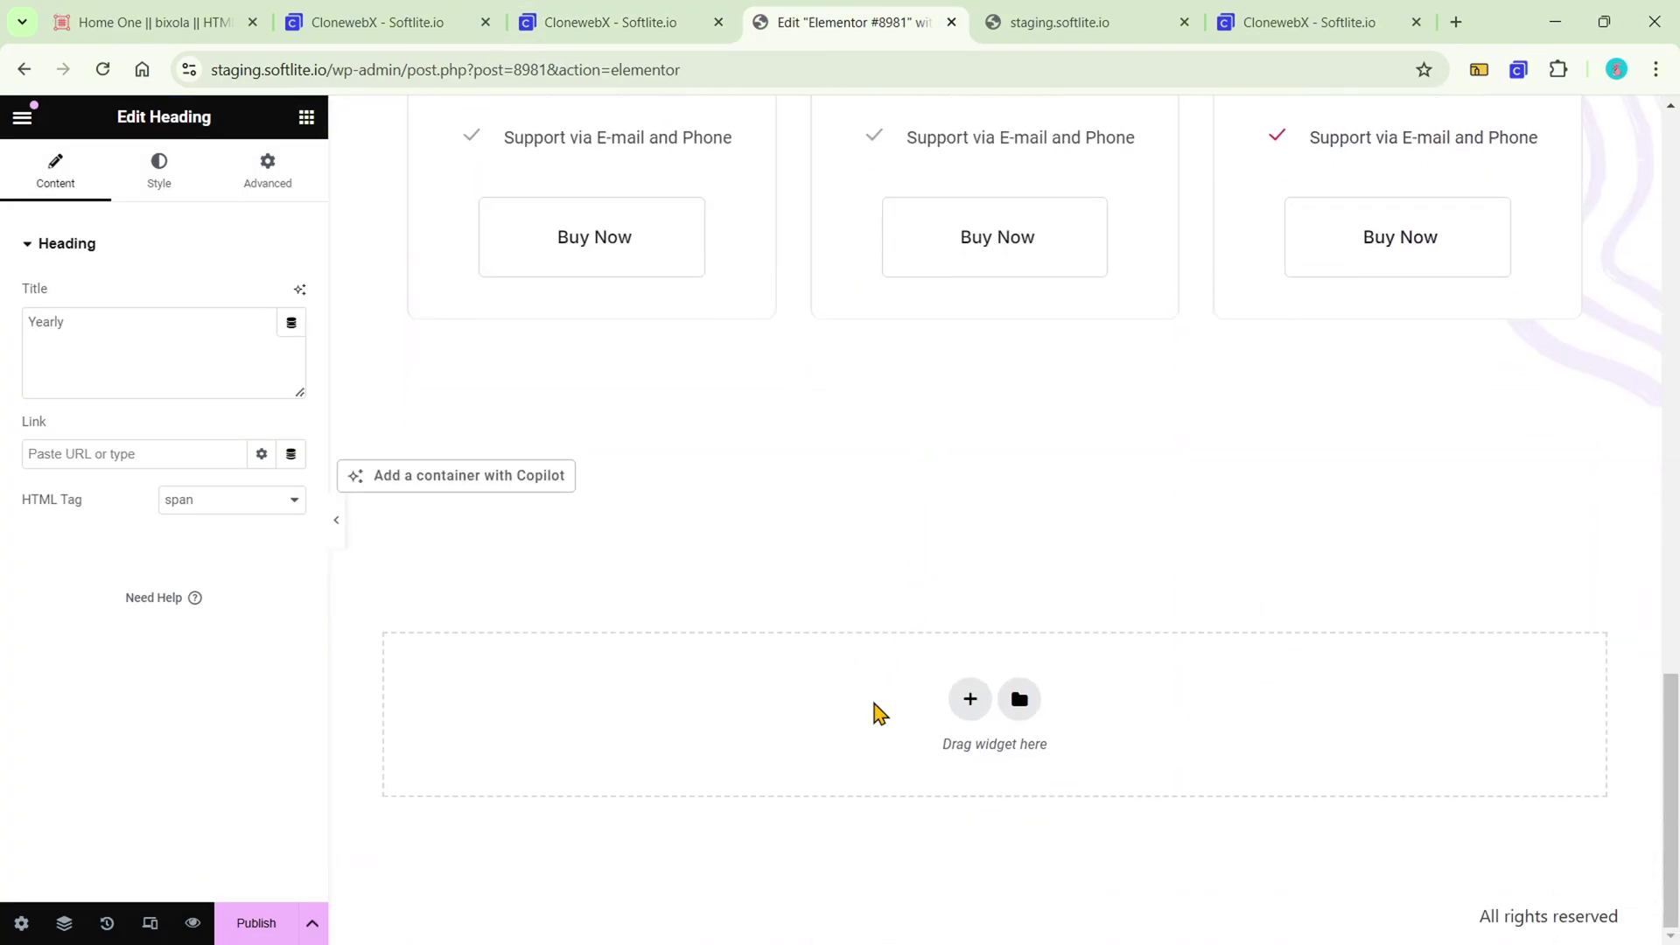
Step: Paste the Meet Our Experts team section below Pricing Plans via Paste from other site
right_click(873, 704)
left_click(916, 761)
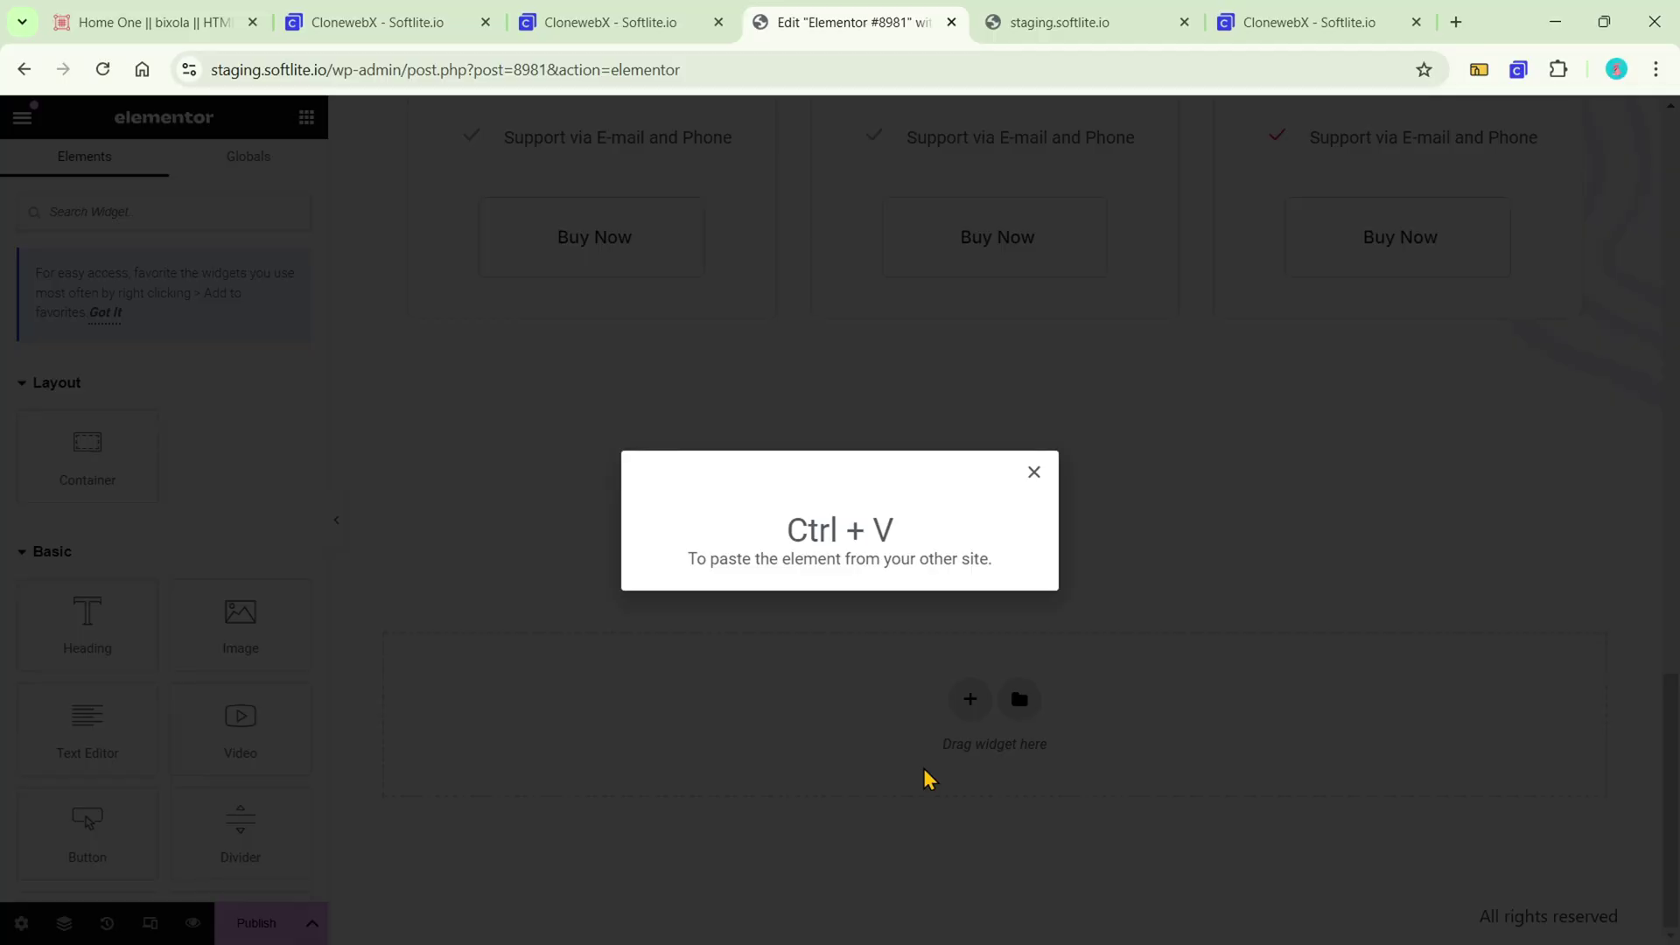
key("ctrl+v")
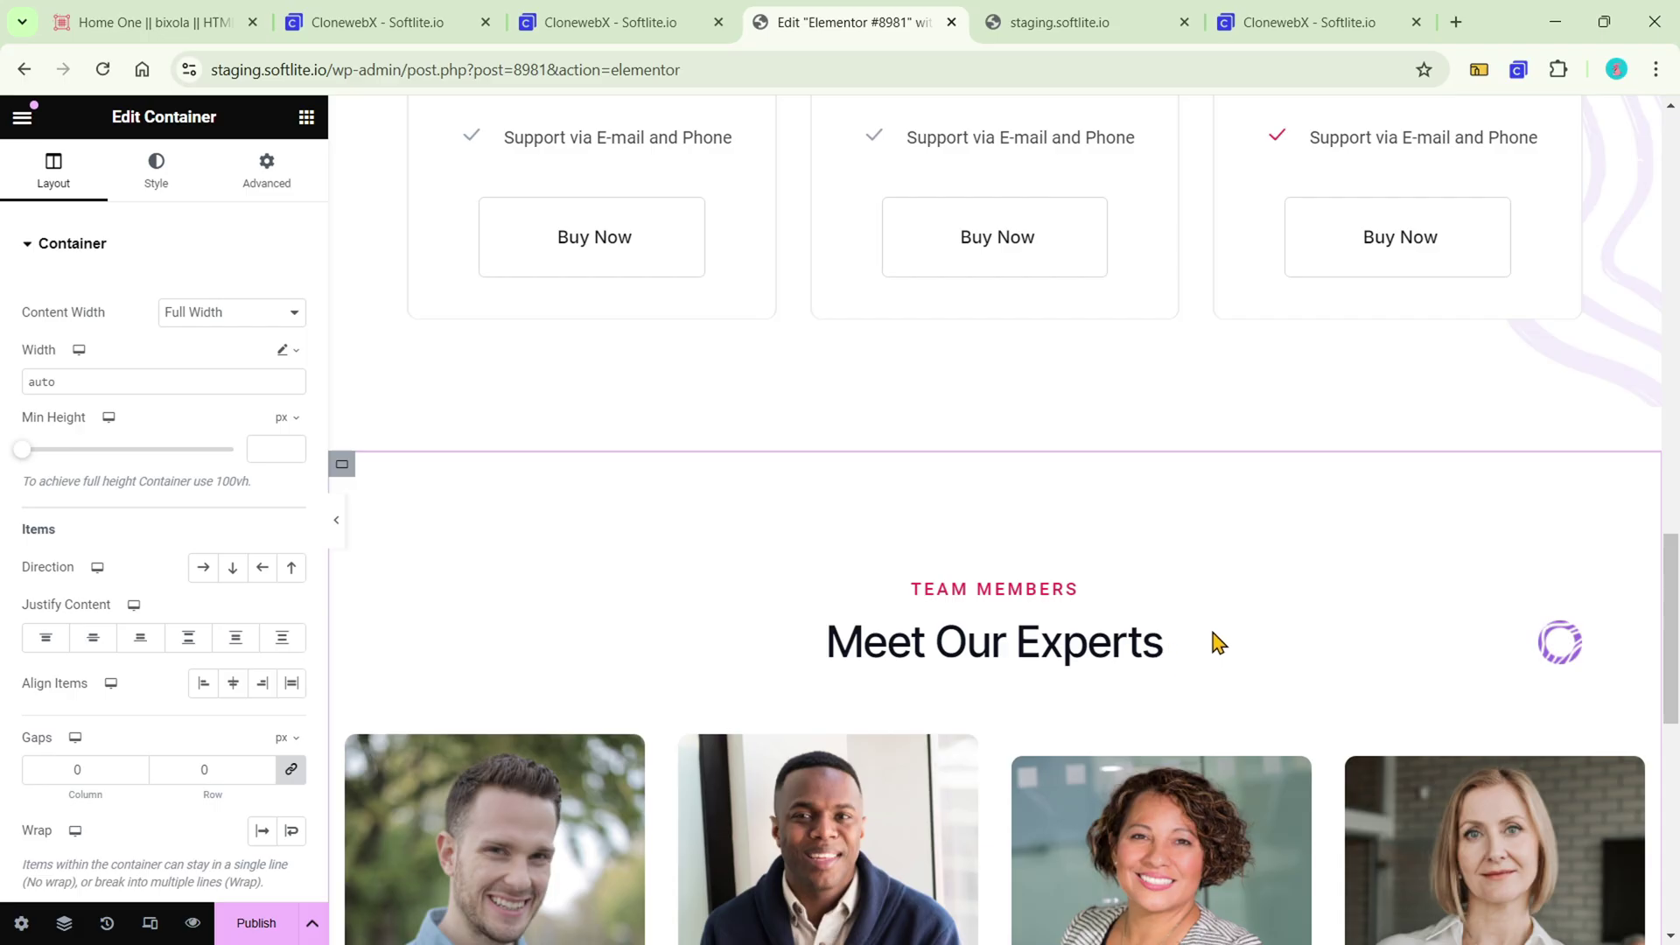
scroll(1327, 611, "down", 6)
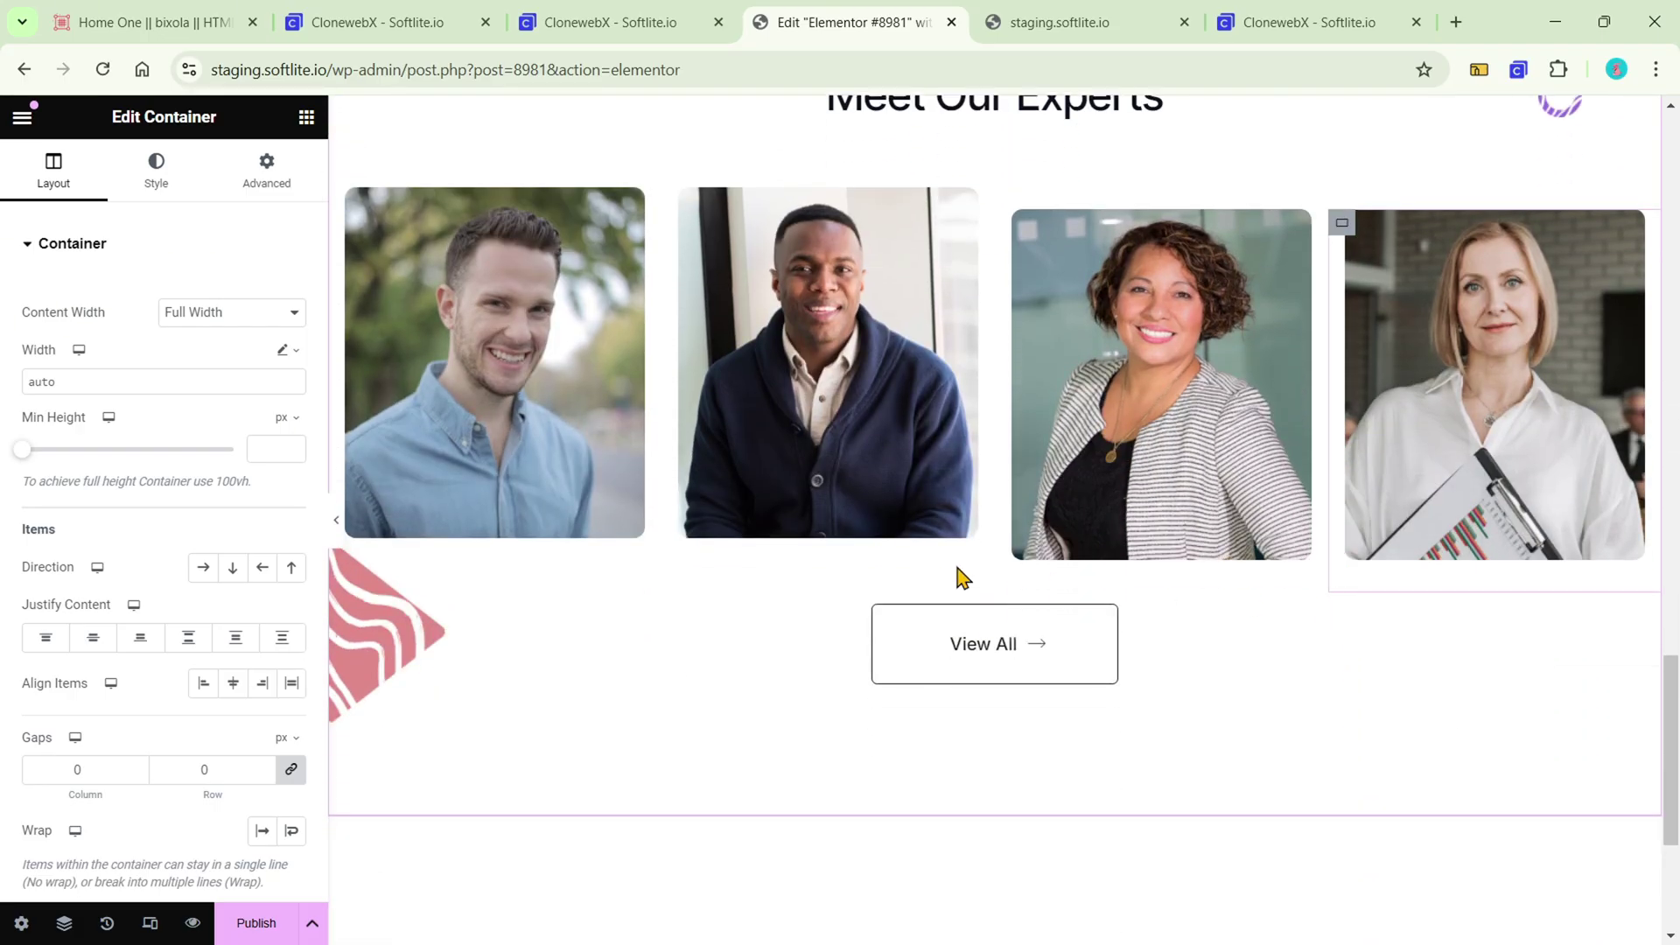
Step: Hide and restore the editing panel to preview the team section at full width
left_click(340, 528)
scroll(612, 420, "up", 4)
scroll(714, 385, "down", 4)
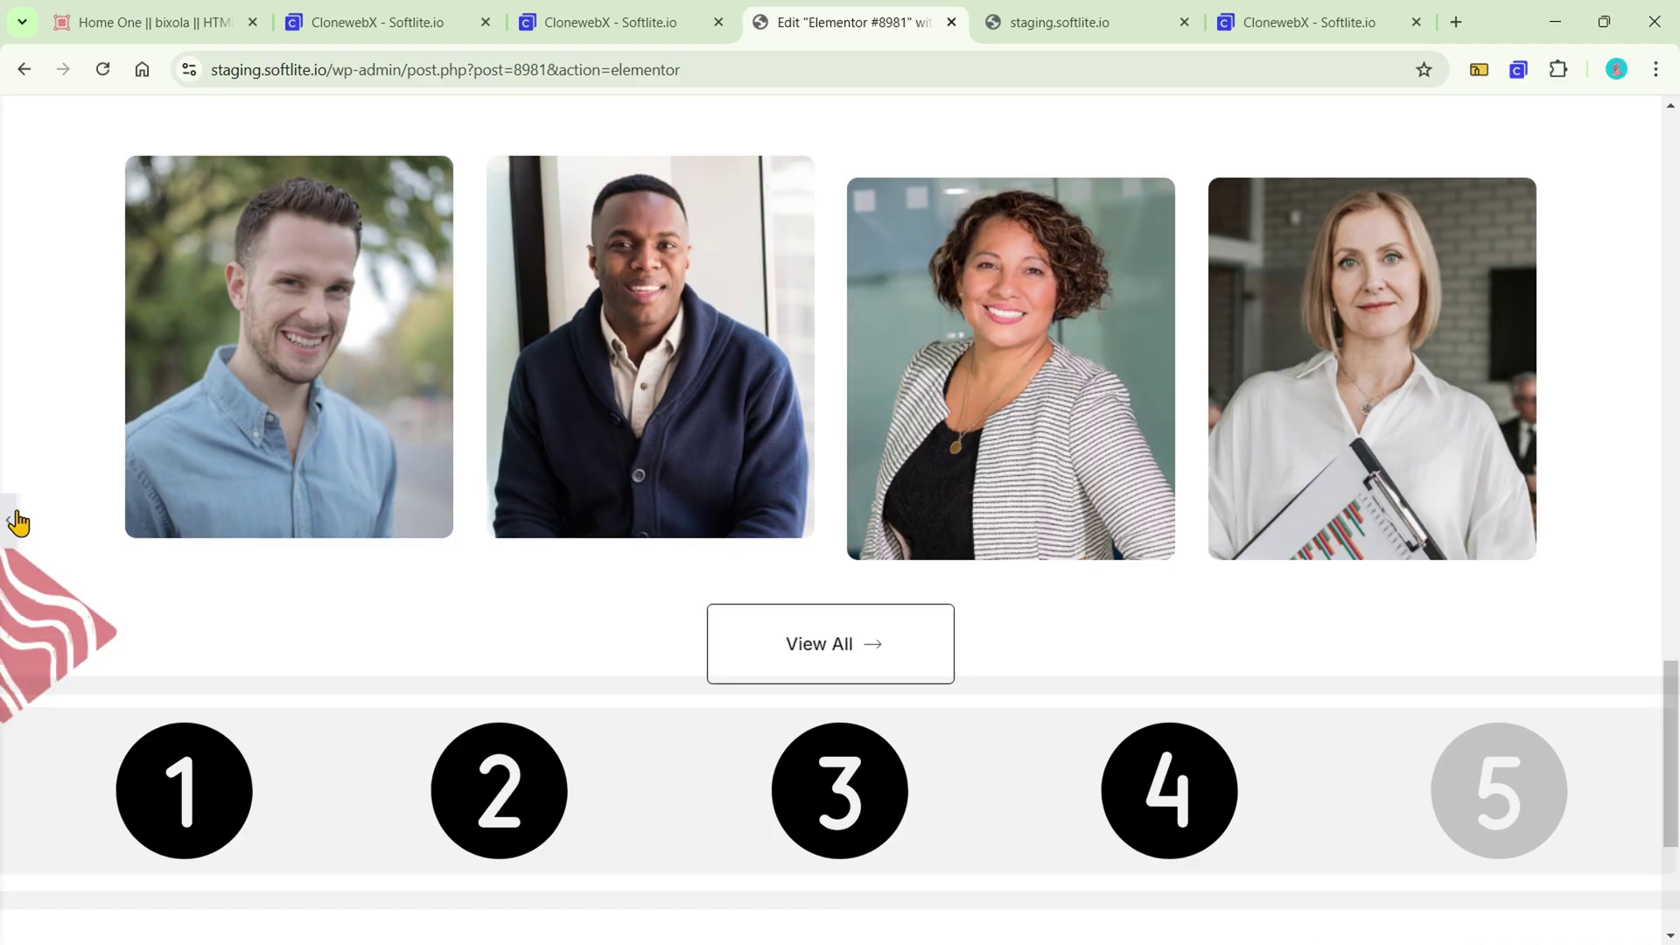
left_click(10, 523)
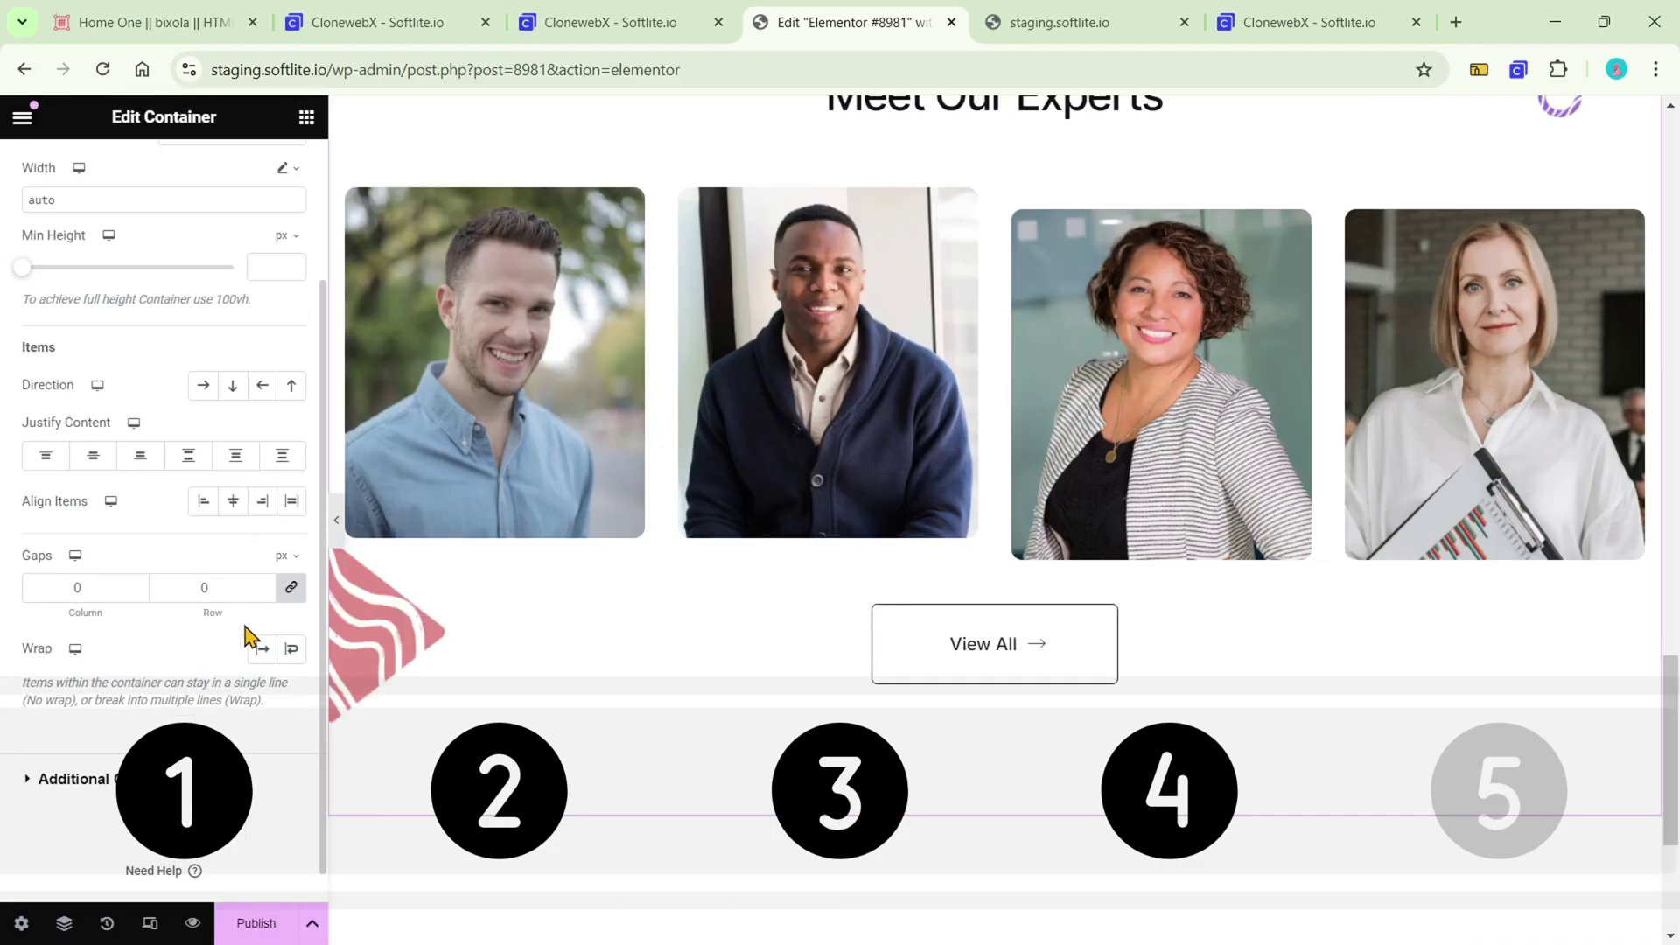
scroll(238, 634, "down", 2)
Step: Open Page Settings and leave the Page Layout dropdown on Default
left_click(16, 925)
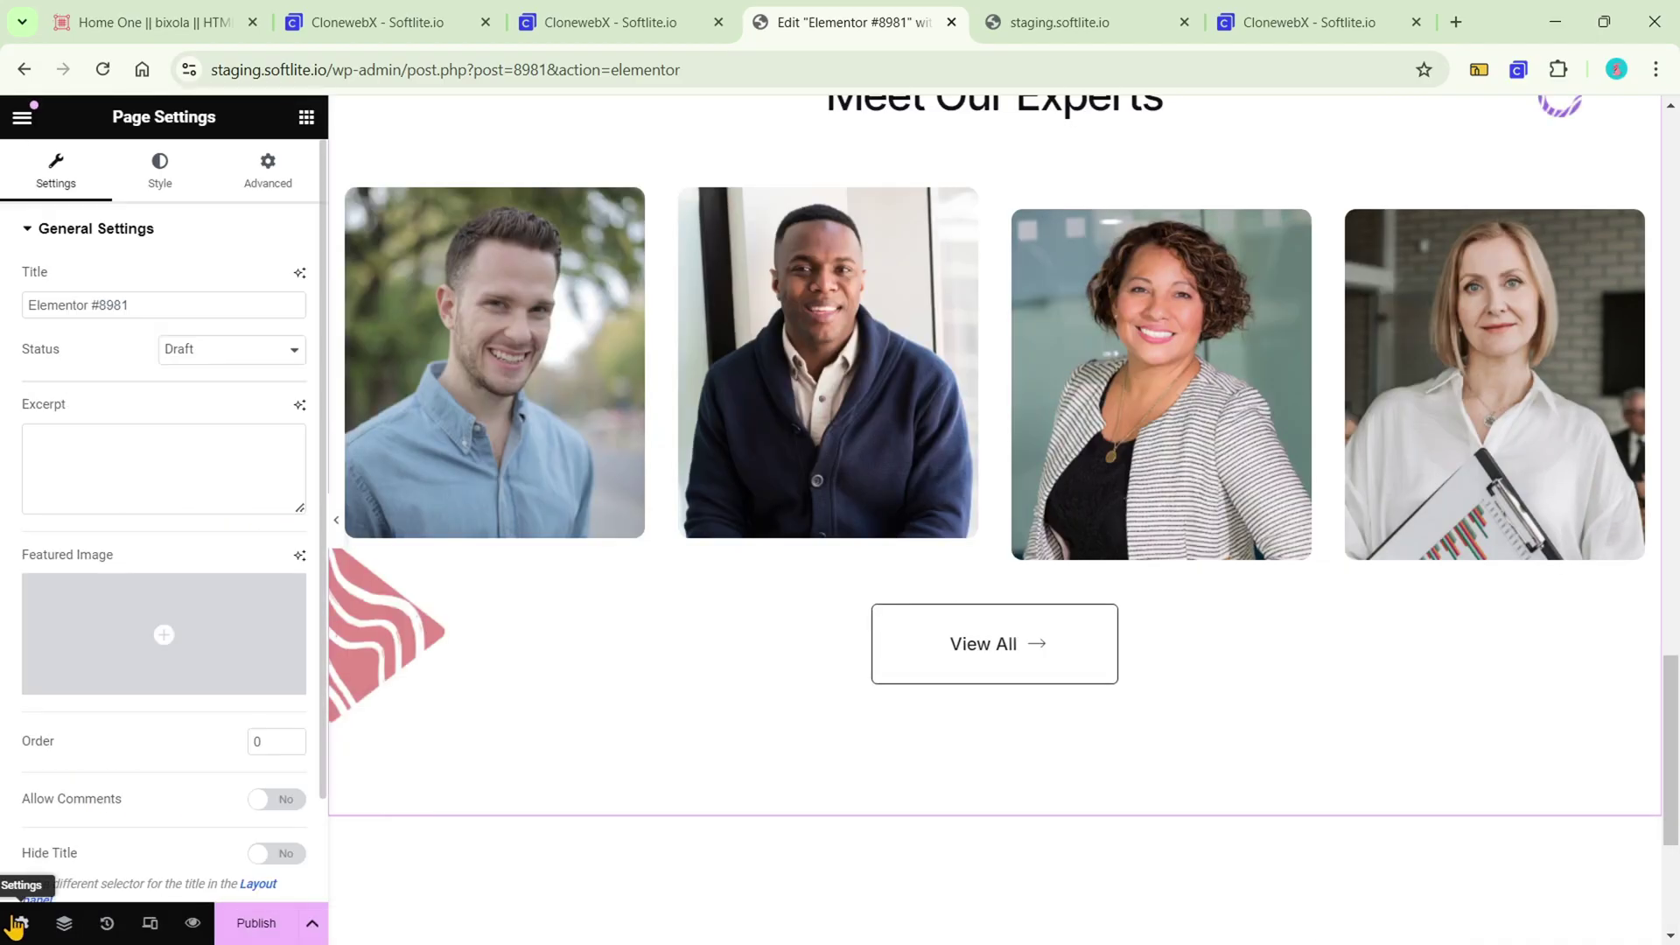
scroll(138, 764, "down", 1)
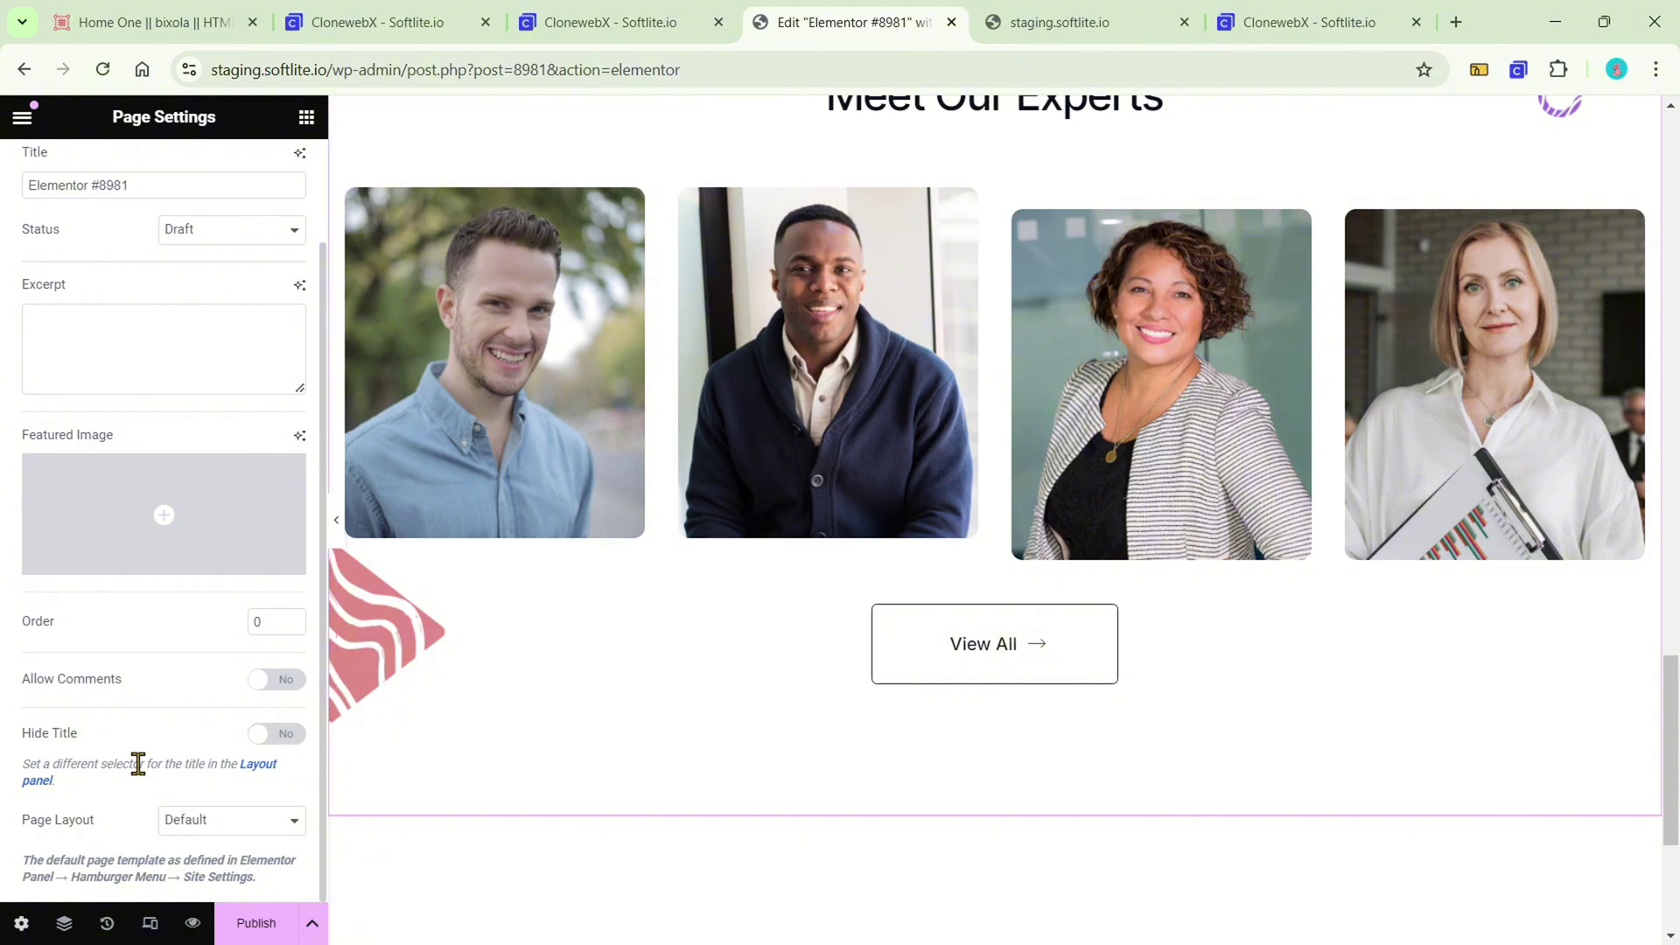
left_click(240, 821)
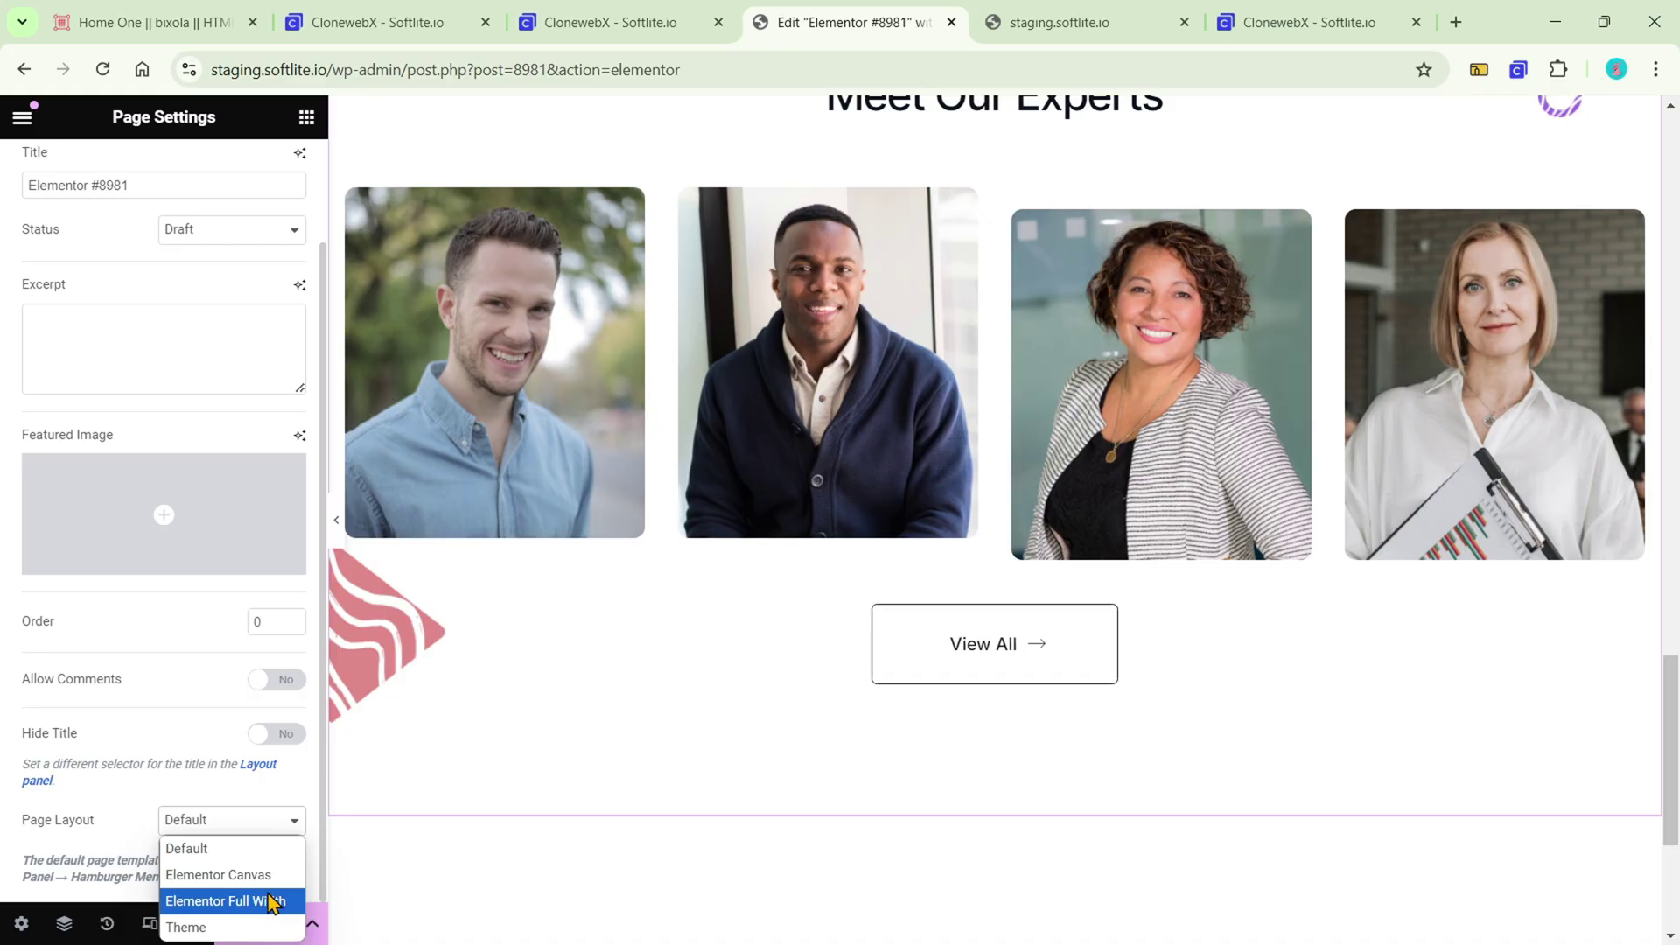
left_click(131, 794)
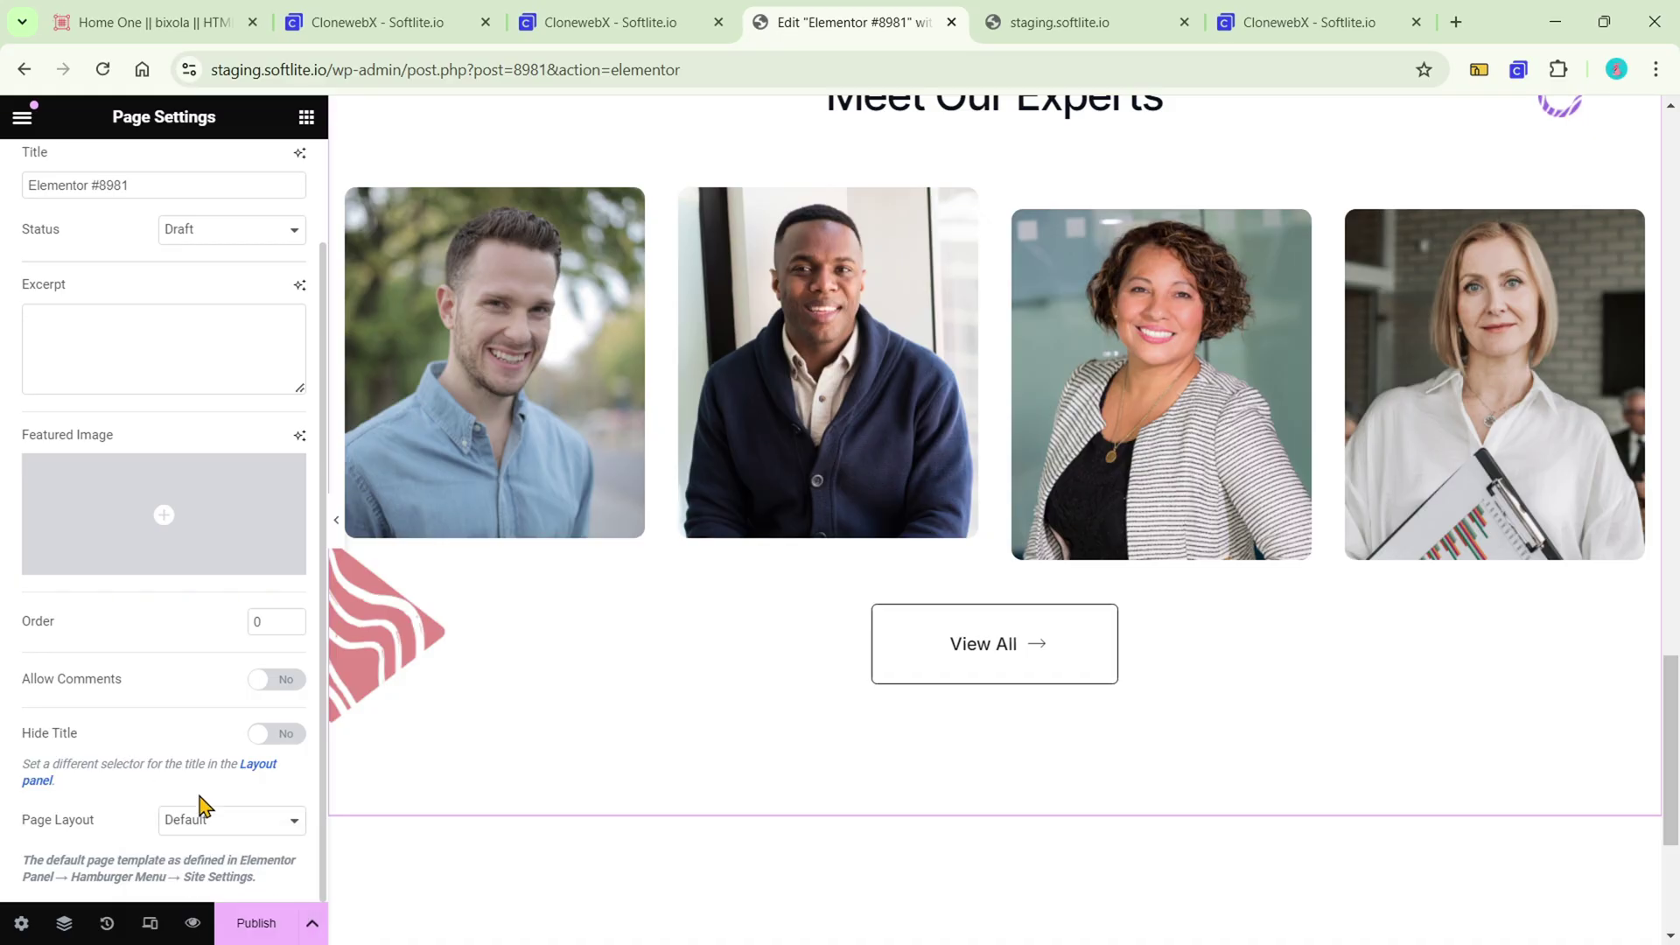
scroll(473, 750, "up", 10)
scroll(568, 595, "up", 14)
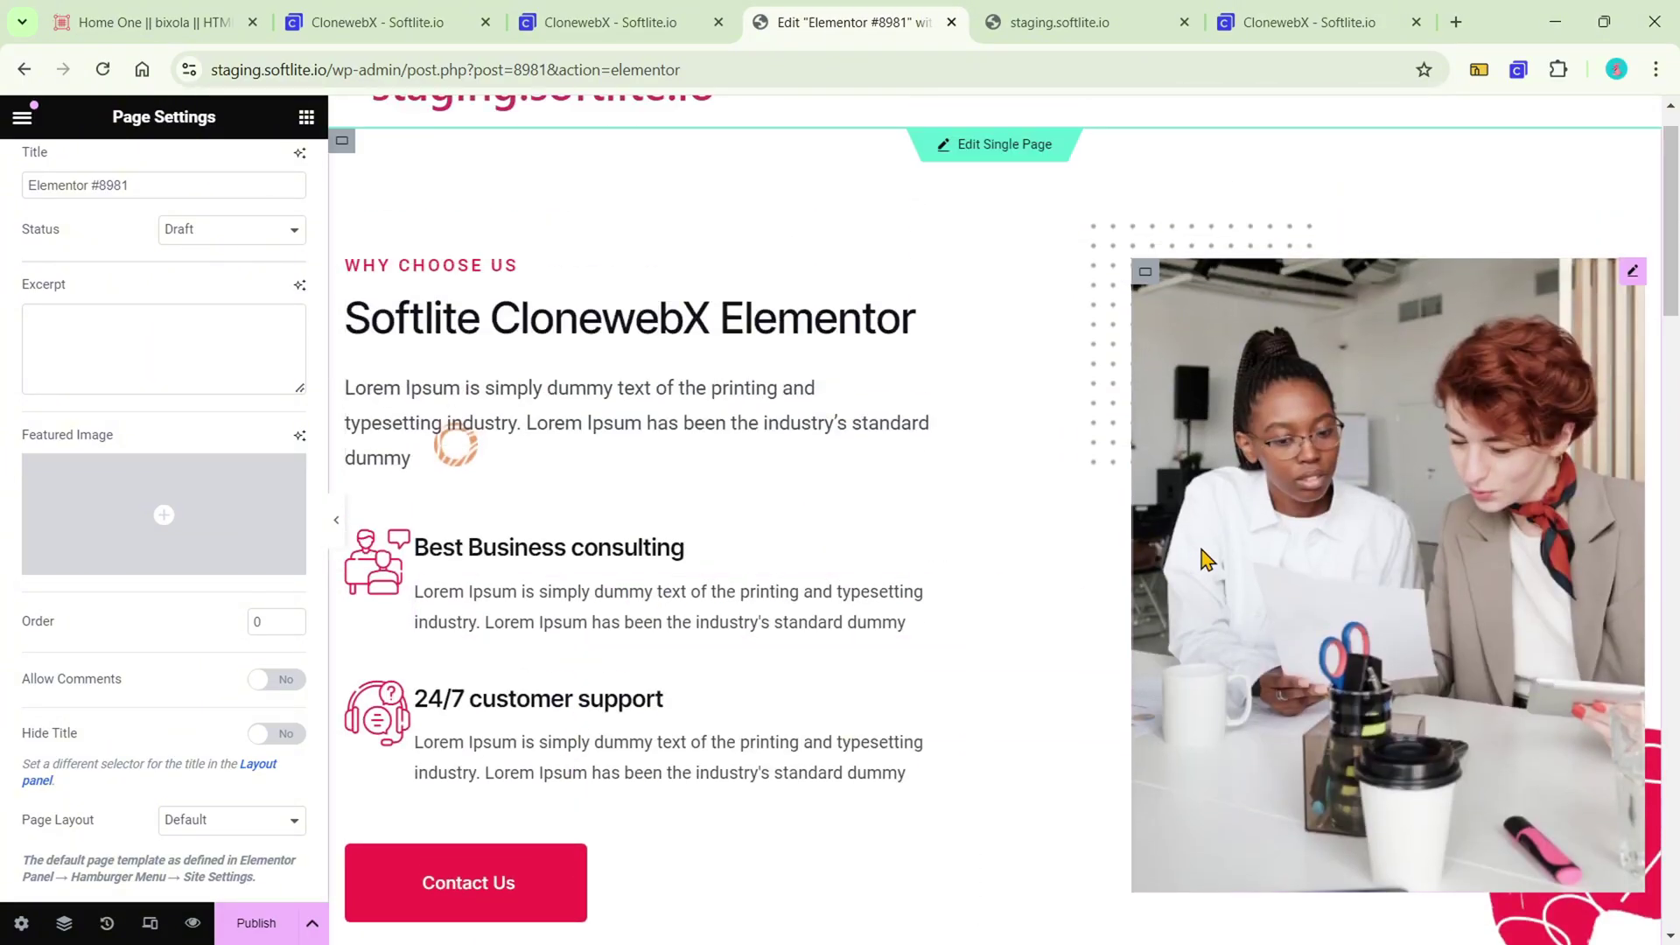
Step: Inspect the cloned Why Choose Us photo, its image URL, and the 24/7 support icon
left_click(1201, 558)
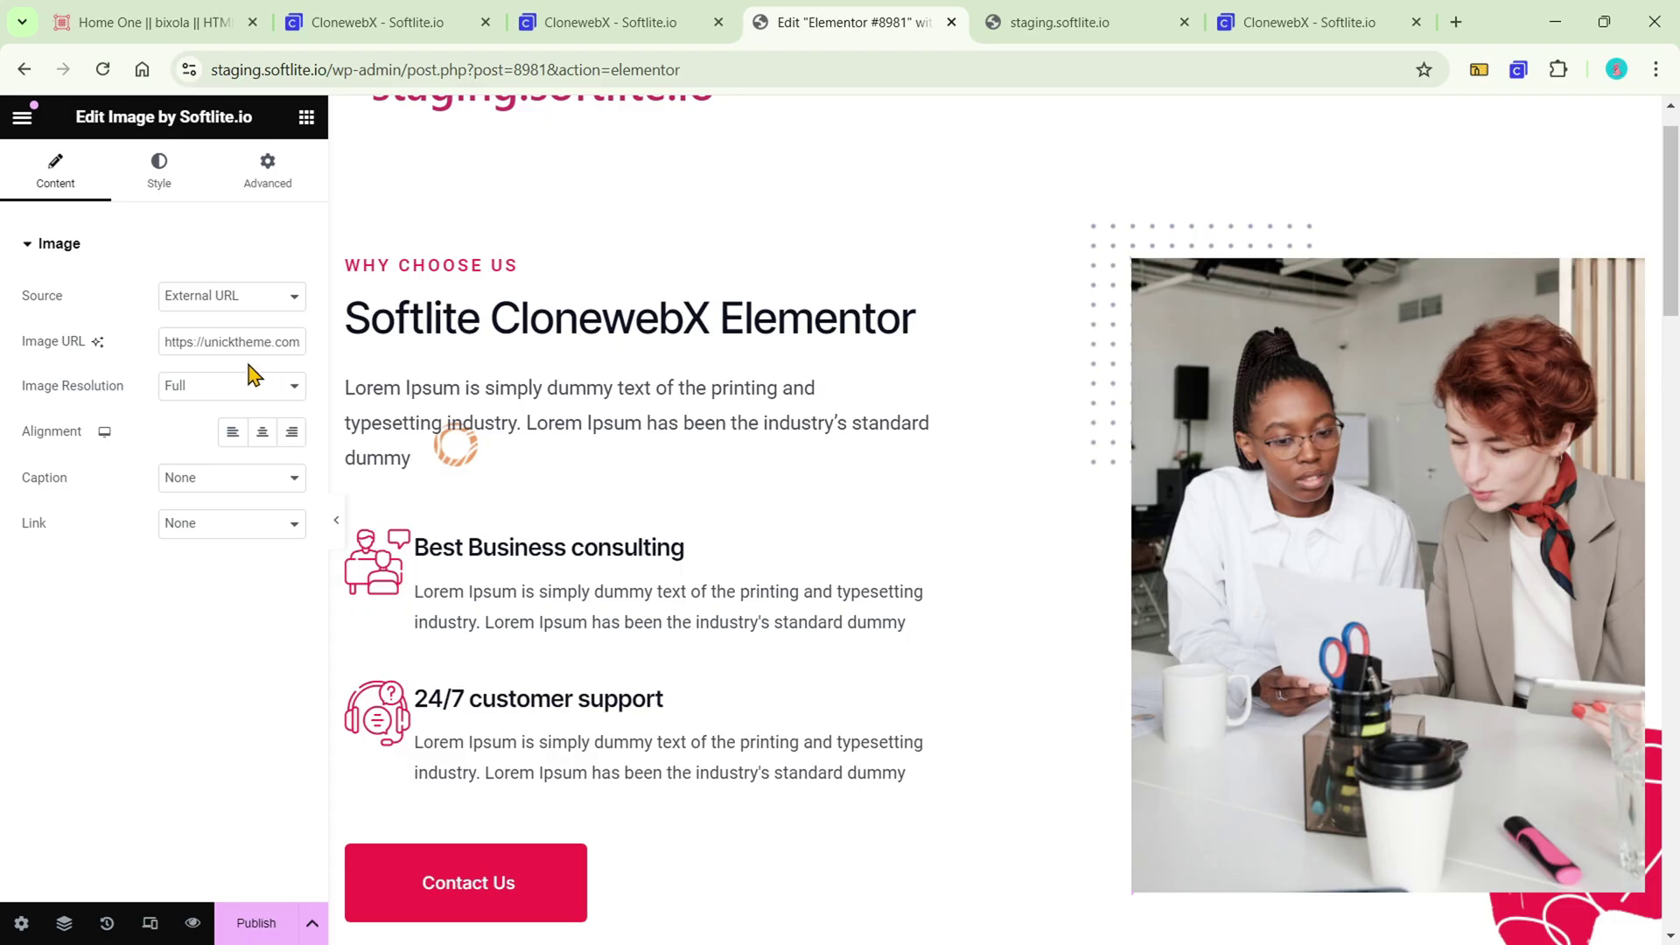
left_click_drag(201, 346, 250, 341)
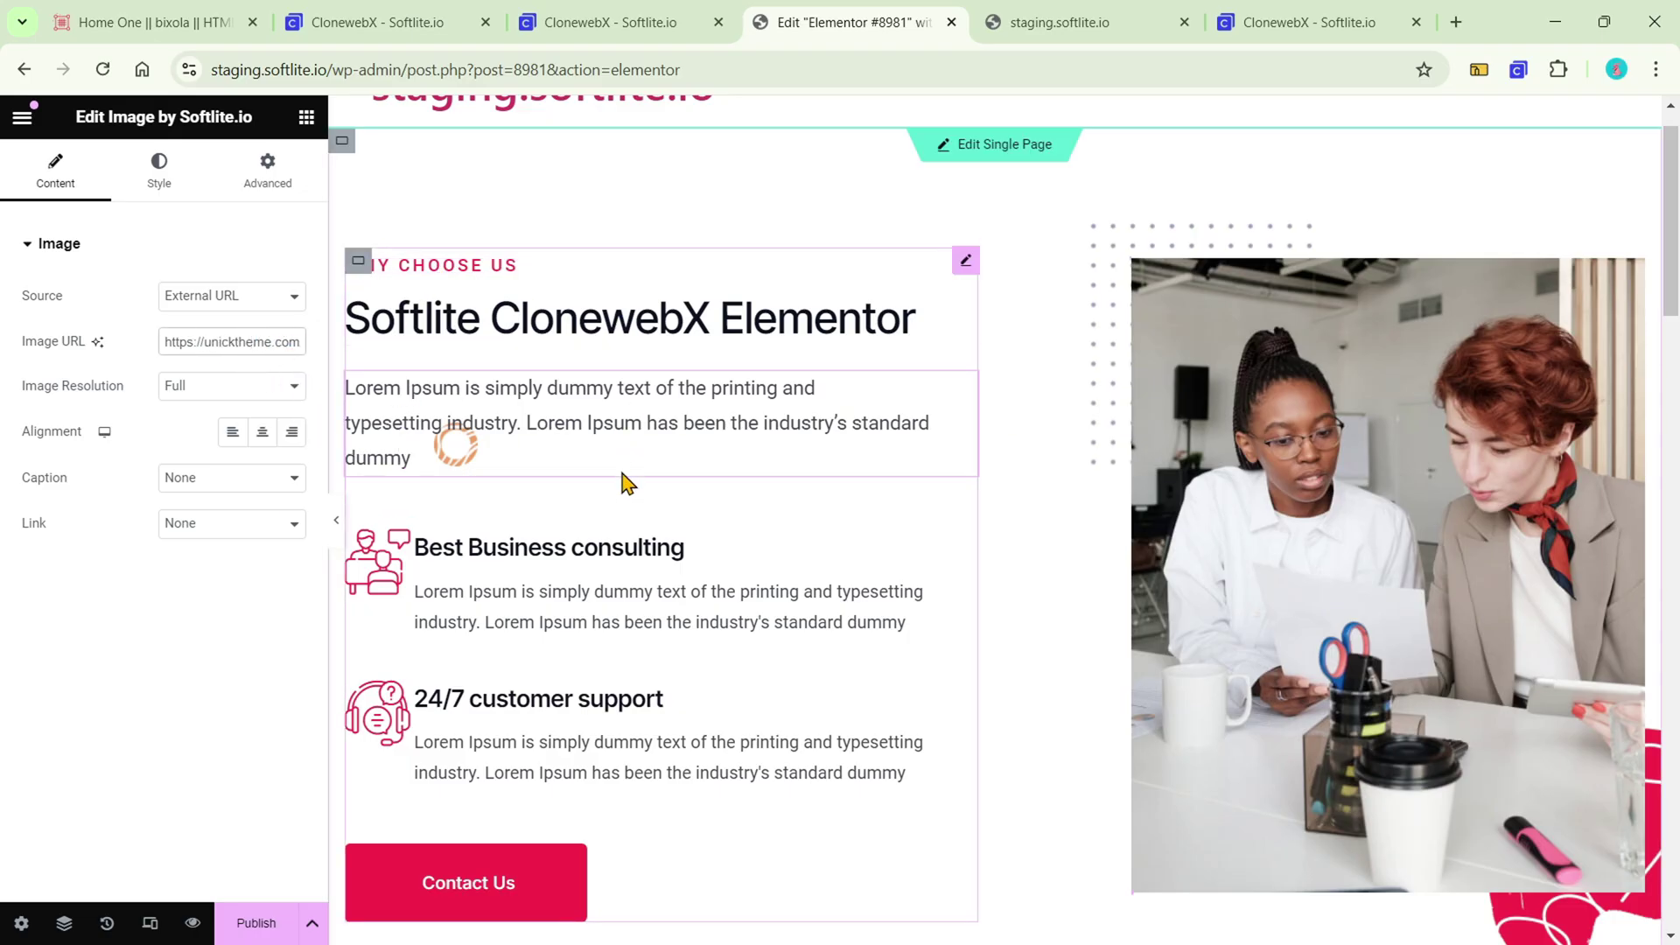
scroll(627, 481, "down", 2)
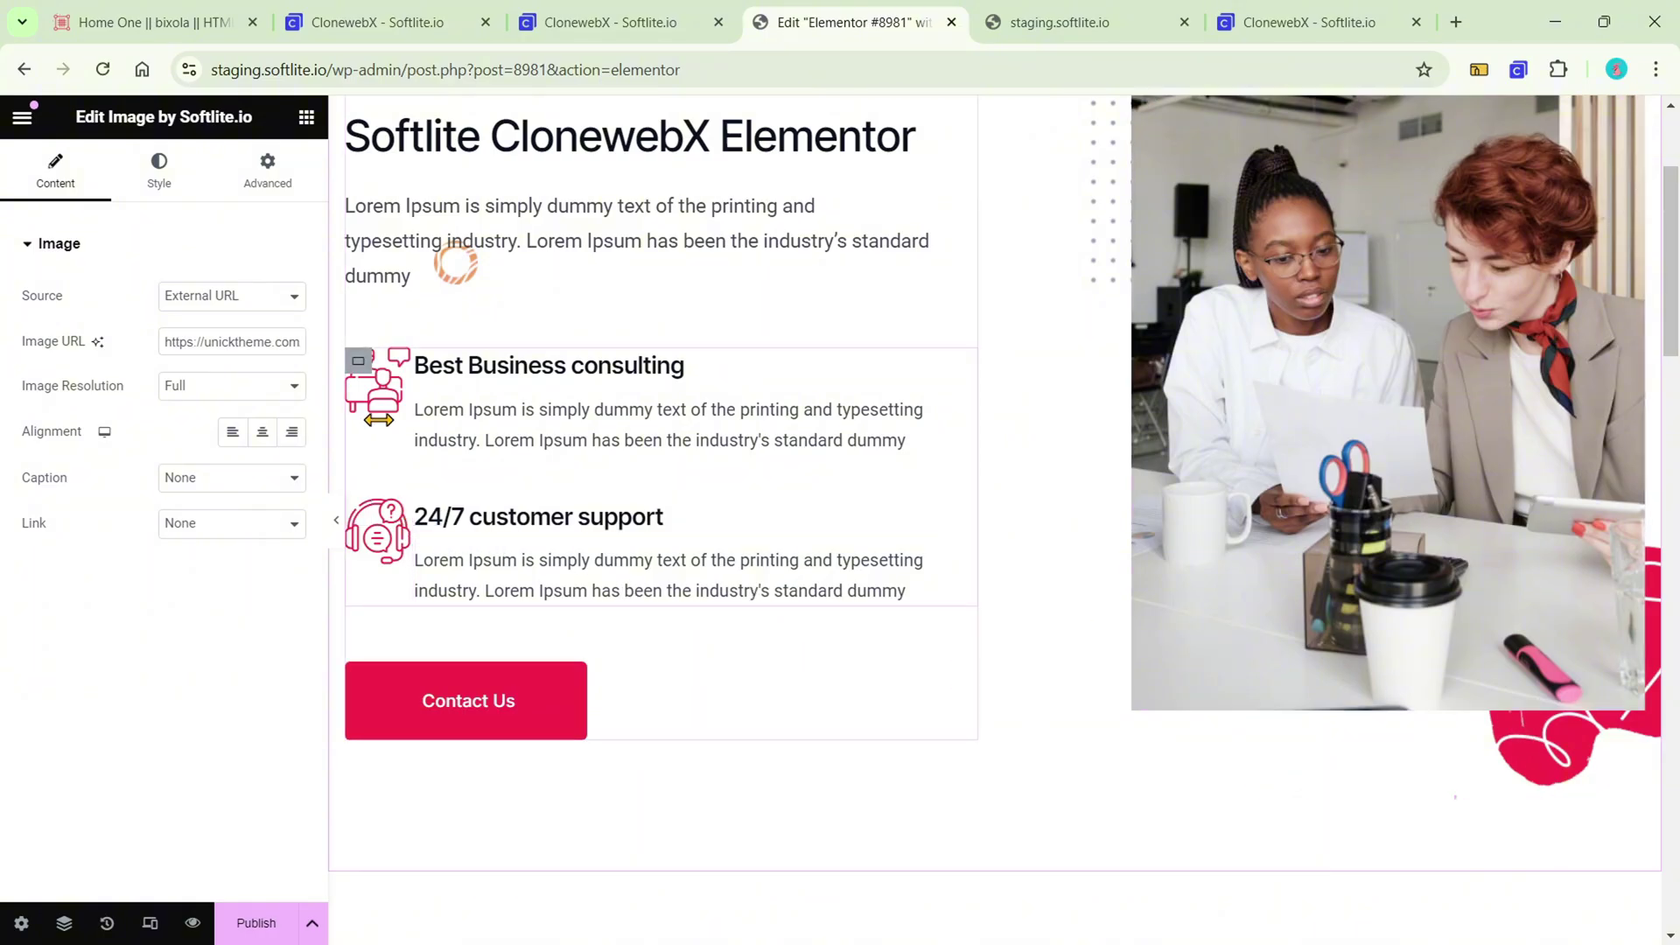
left_click(385, 541)
scroll(567, 483, "down", 2)
scroll(567, 483, "down", 5)
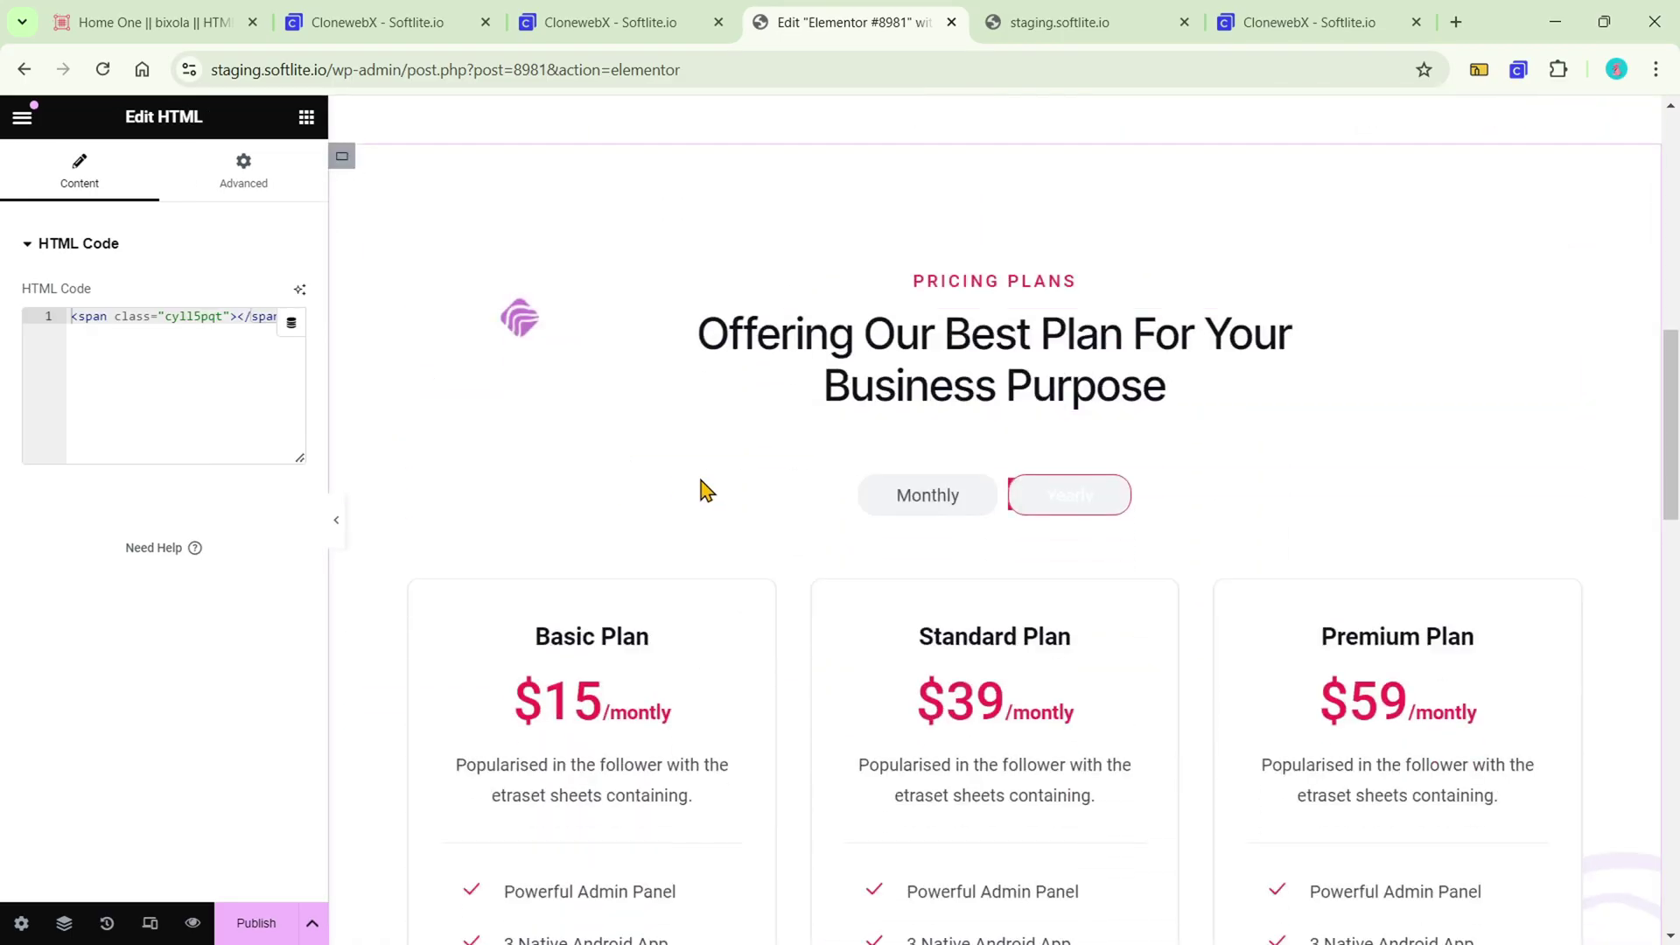
Step: Inspect the pricing heading, View All button and team photo, then switch to the WordPress Dashboard tab
left_click(519, 325)
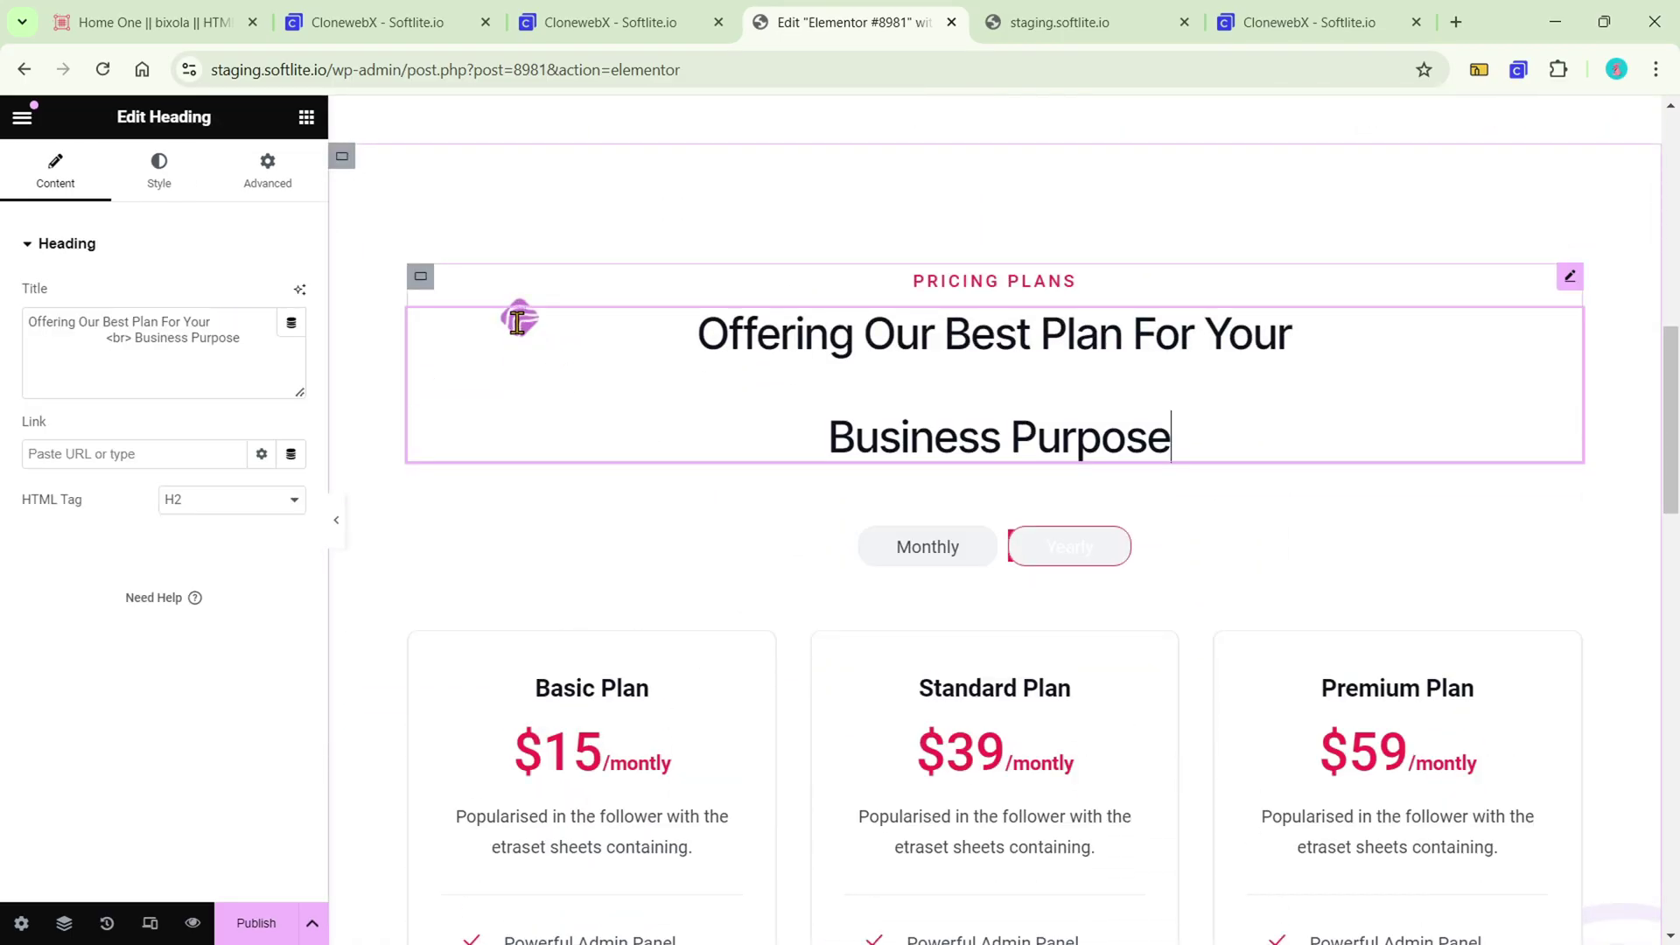
scroll(769, 472, "down", 15)
scroll(790, 481, "up", 2)
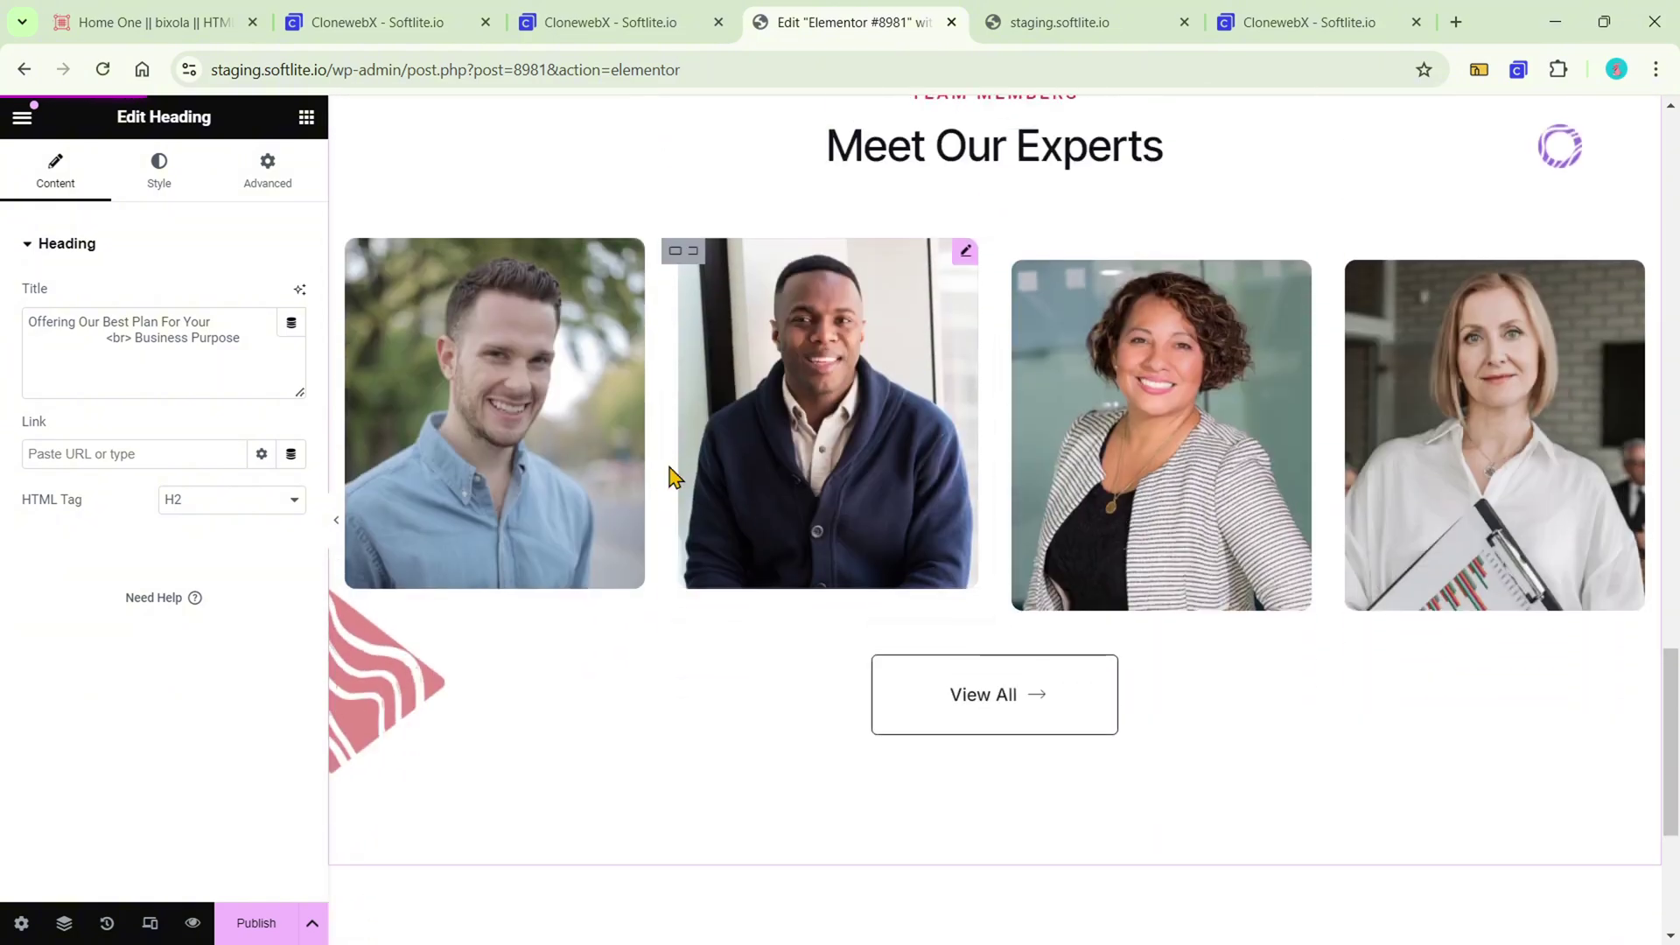
left_click(404, 705)
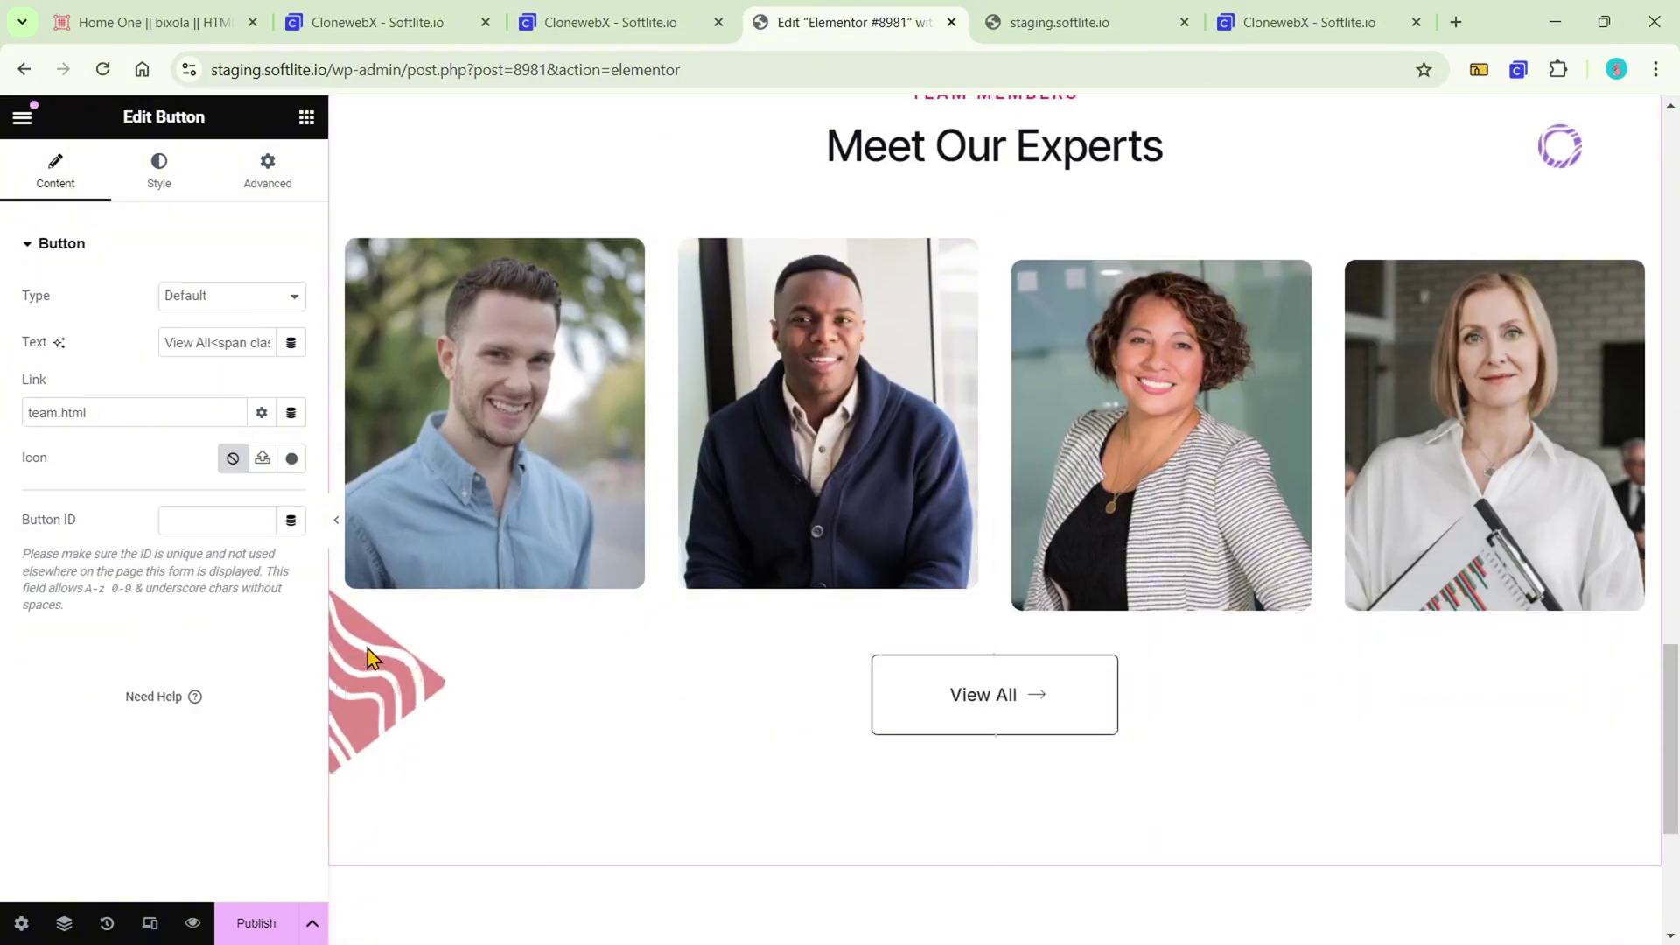
left_click(528, 483)
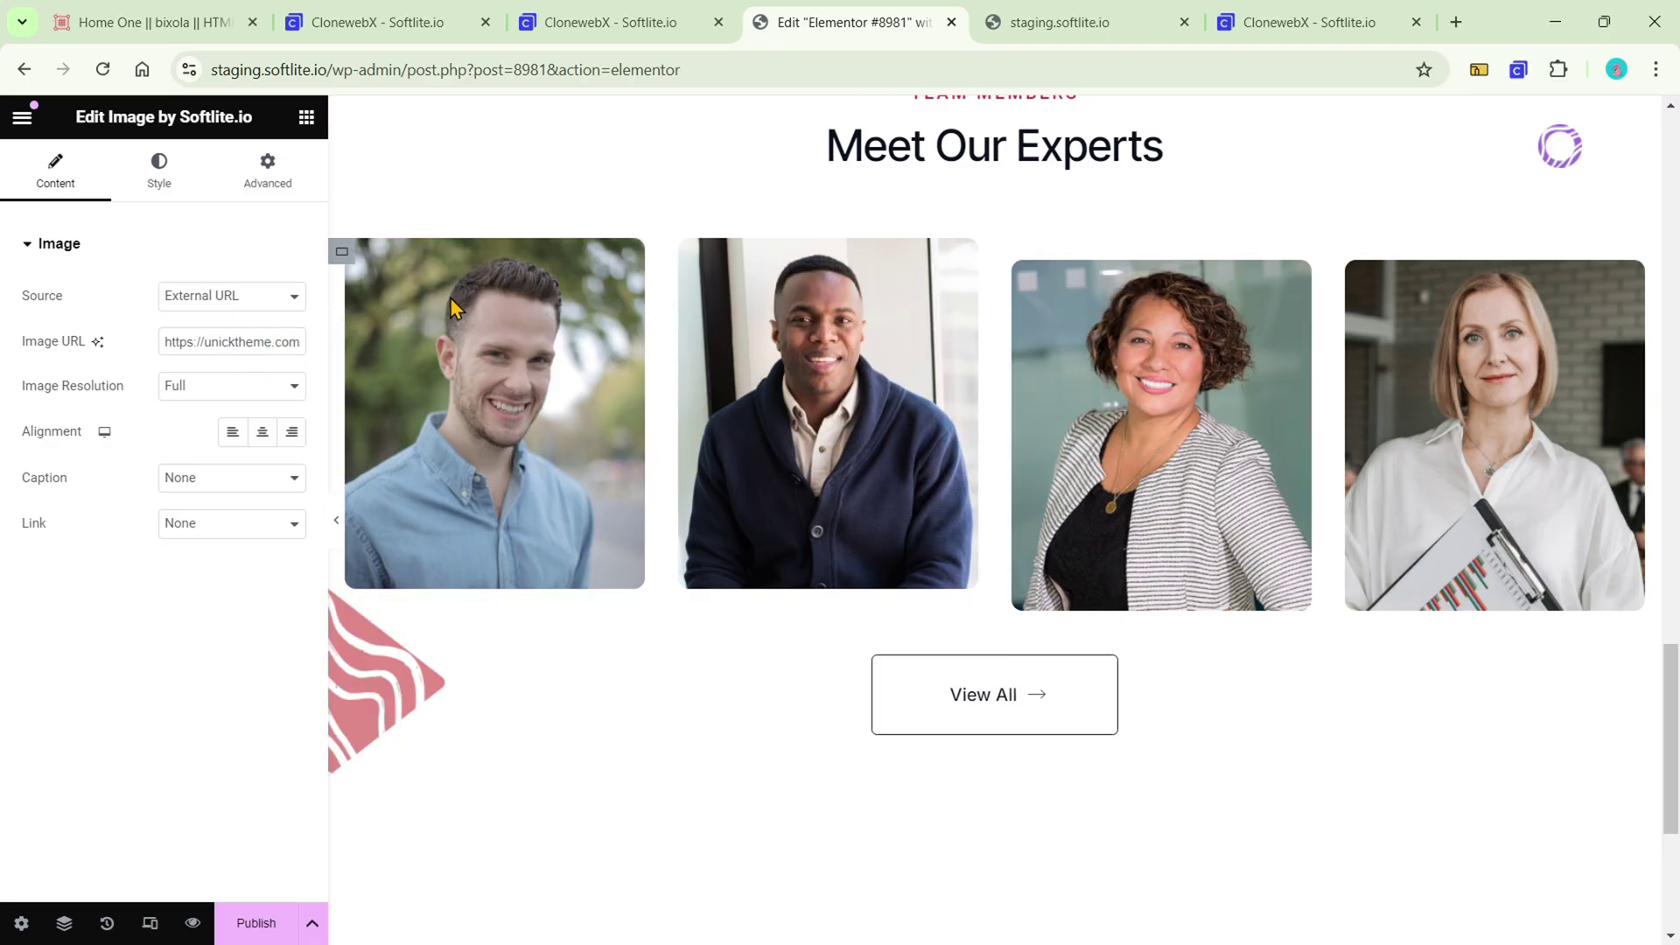
key("ctrl+Tab")
mouse_move(85, 745)
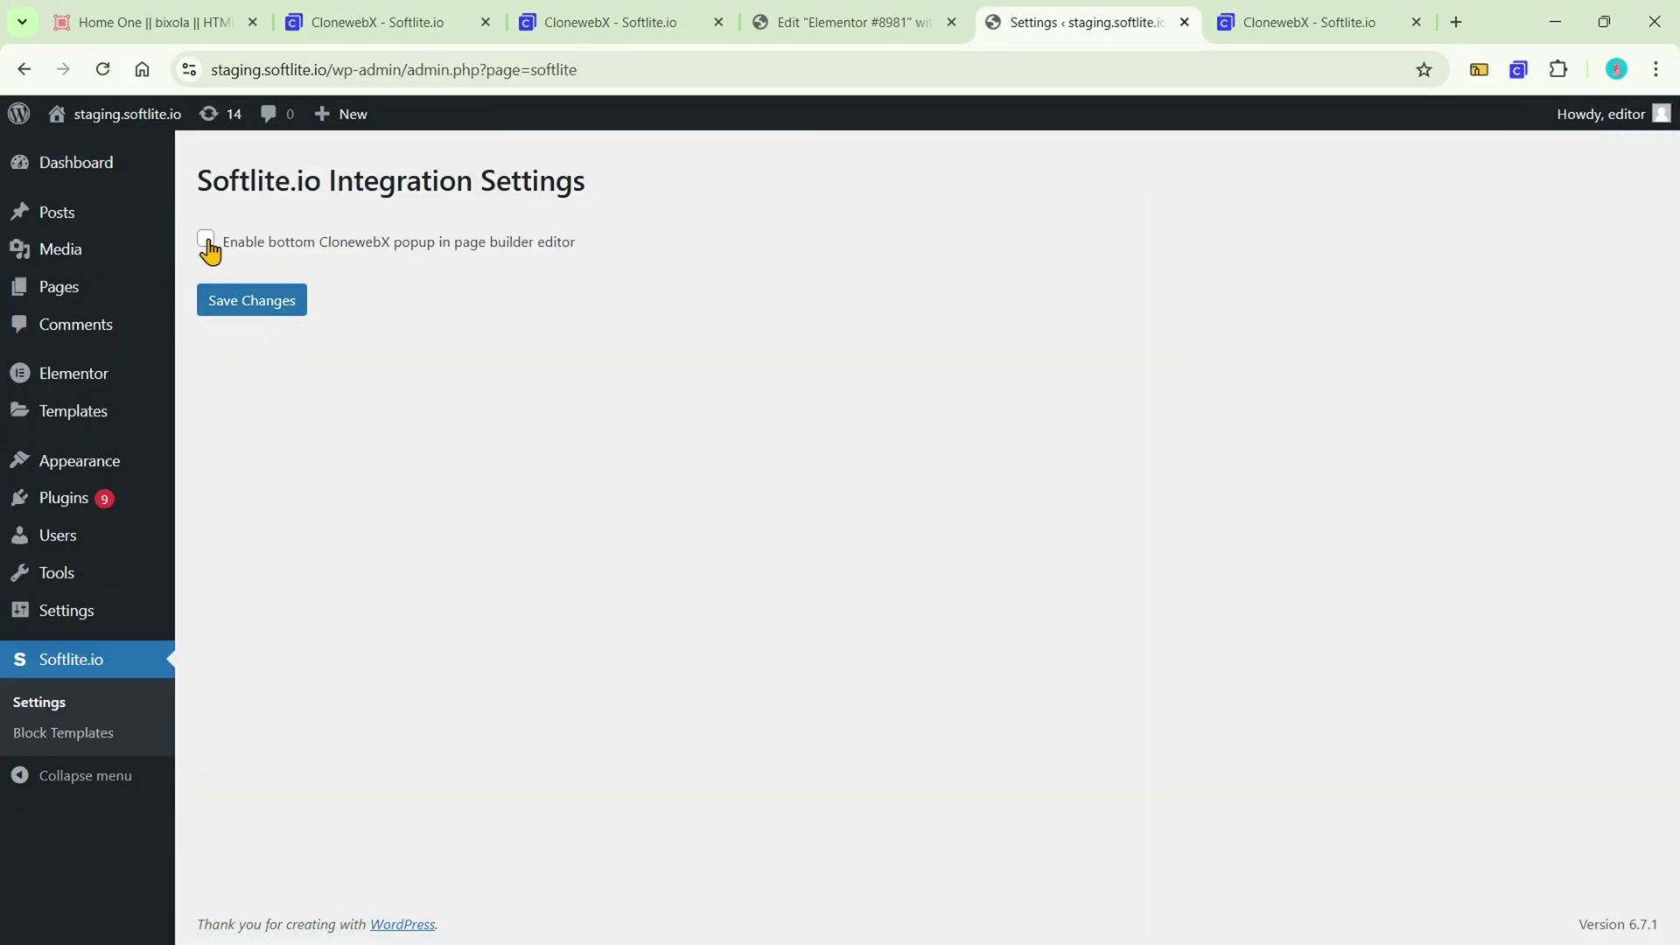
Step: Save the enabled bottom ClonewebX popup setting and return to the Elementor editor
left_click(238, 307)
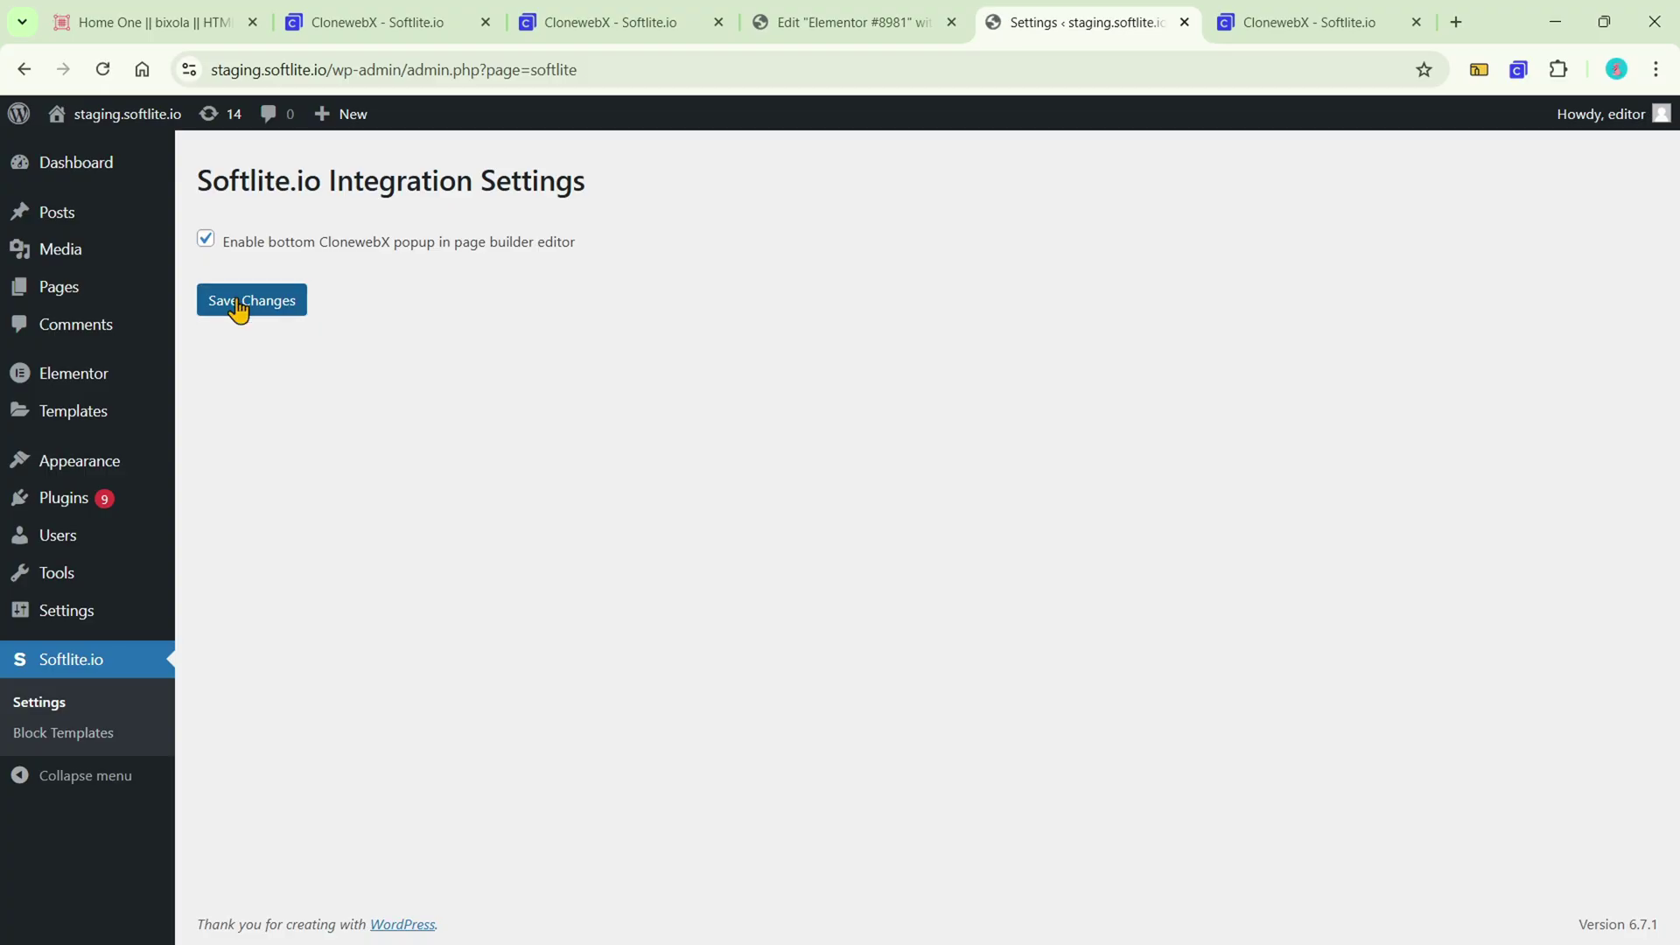
left_click(824, 35)
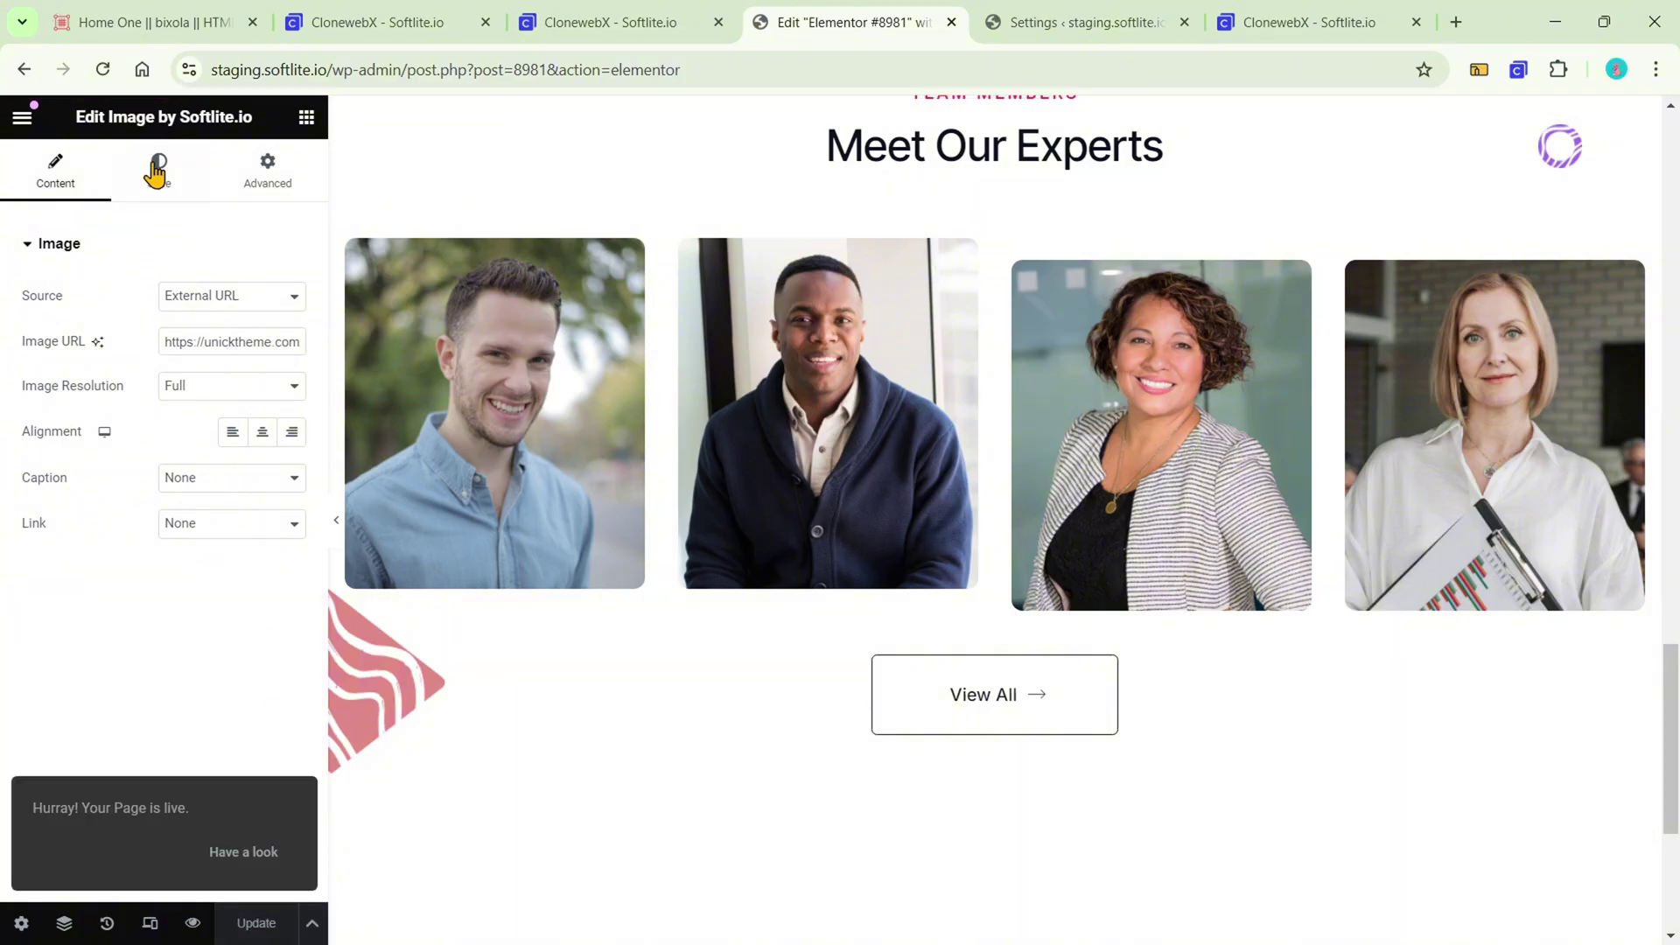
Step: Reload the editor, open the ClonewebX paste panel, and switch to the Bixola ClonewebX tab
left_click(115, 76)
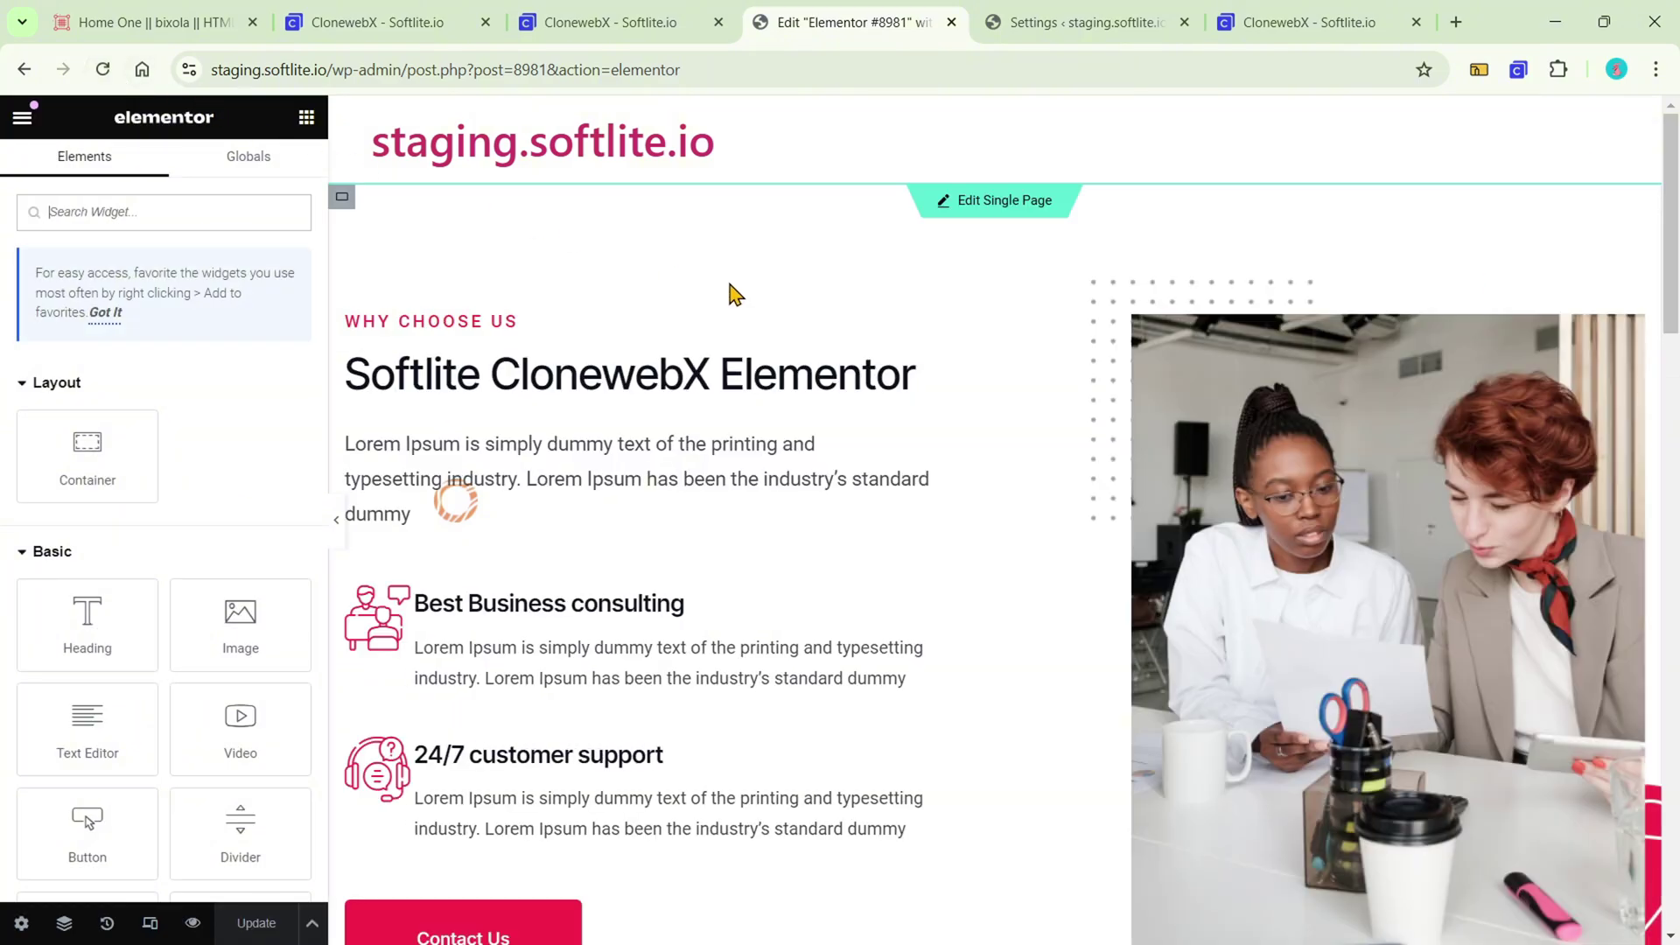
left_click(1295, 472)
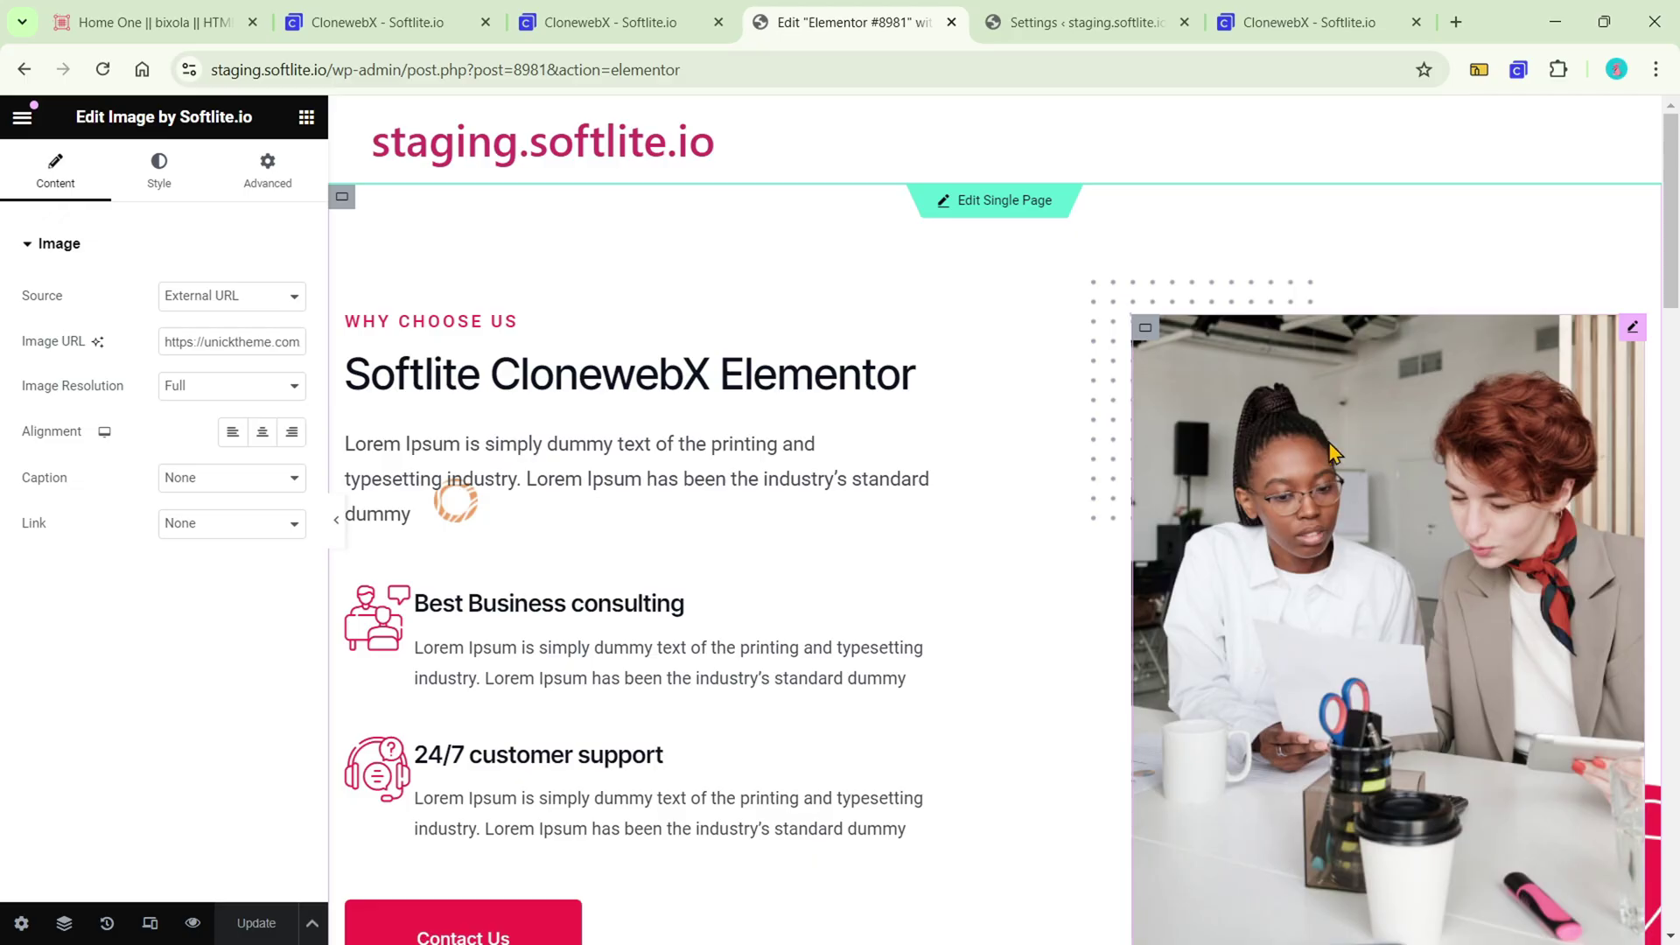
left_click_drag(1670, 278, 1671, 893)
left_click(1609, 889)
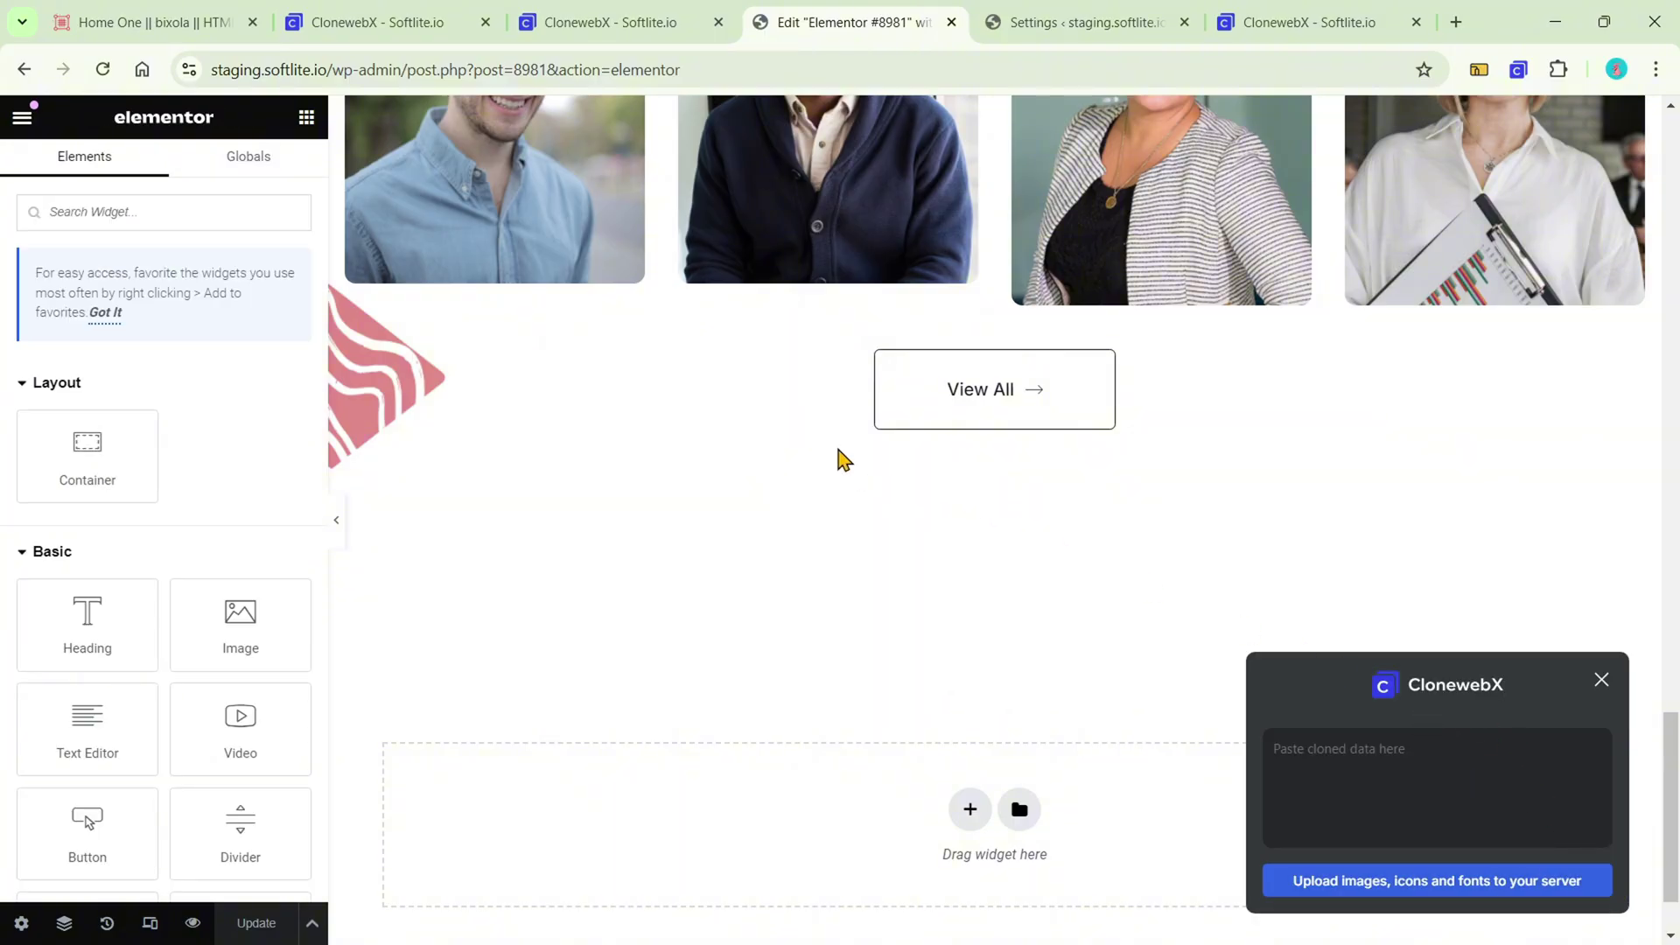
left_click(611, 19)
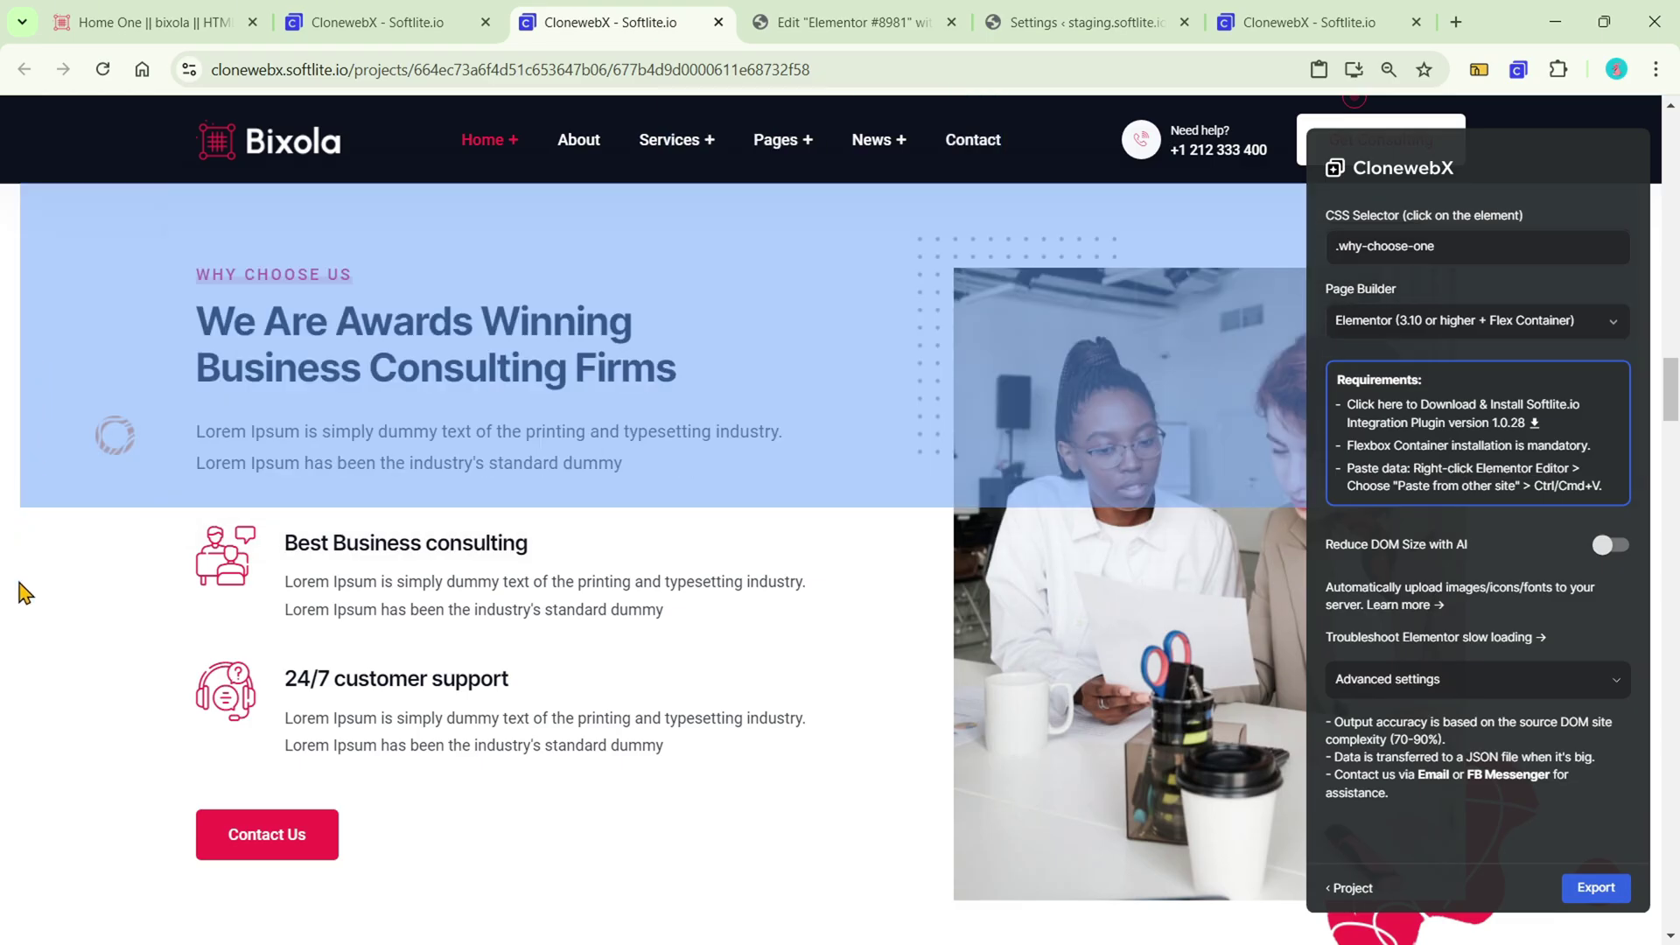
Step: Select the .why-choose-one Why Choose Us section for export and return to Elementor
left_click(25, 594)
left_click(98, 660)
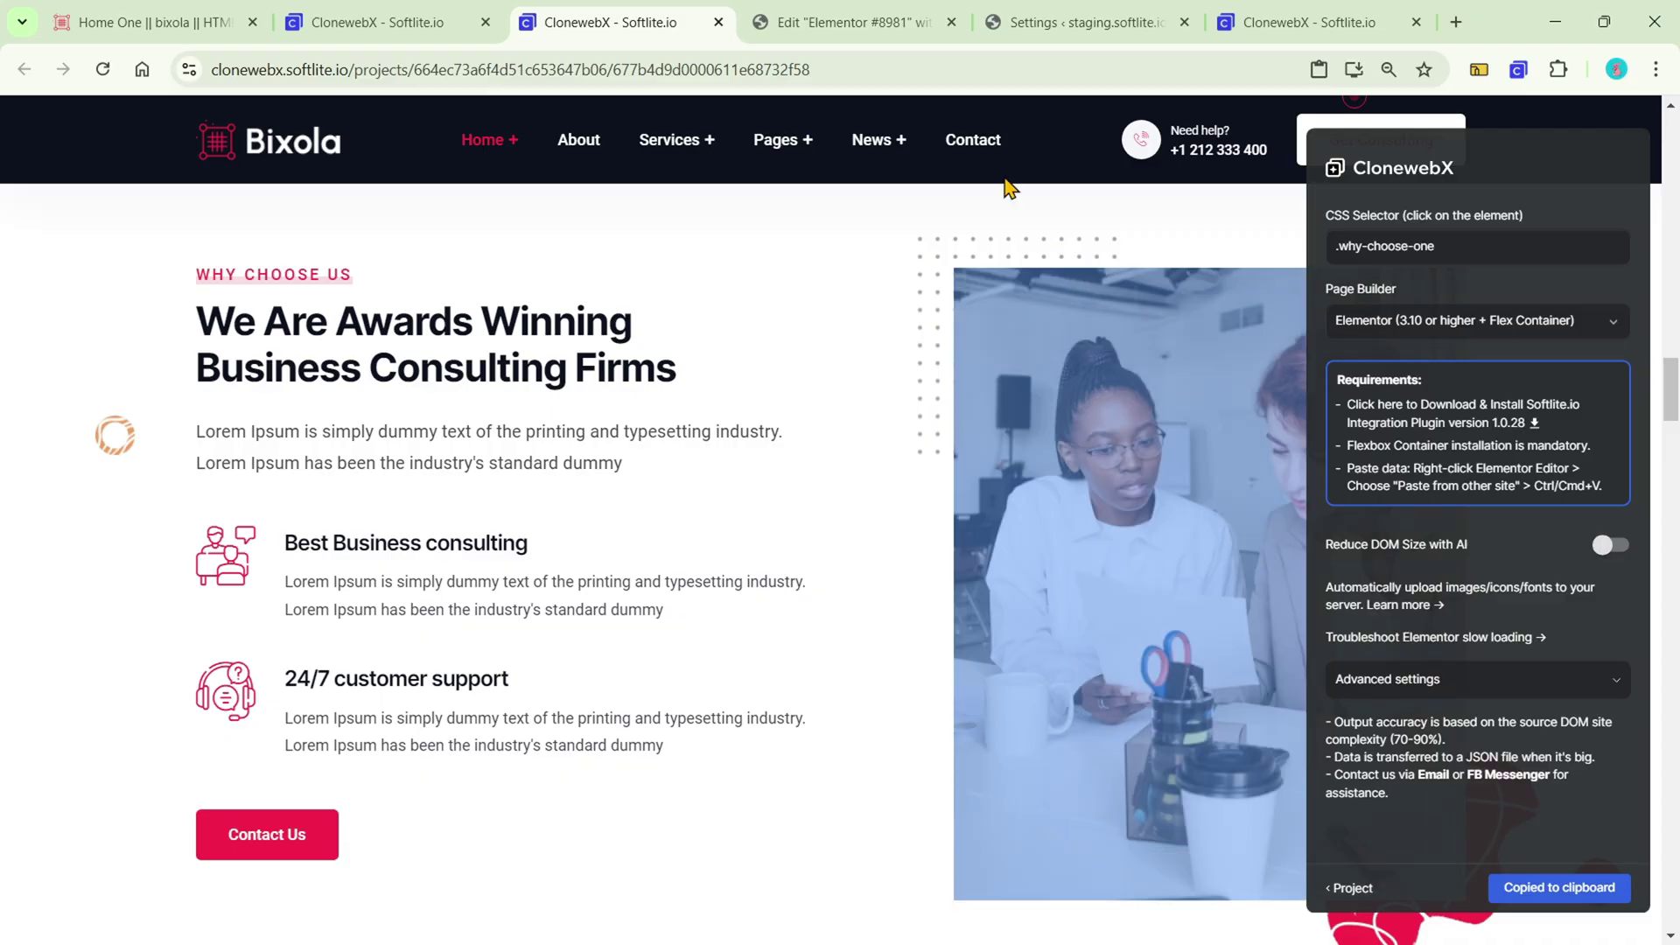
left_click(918, 22)
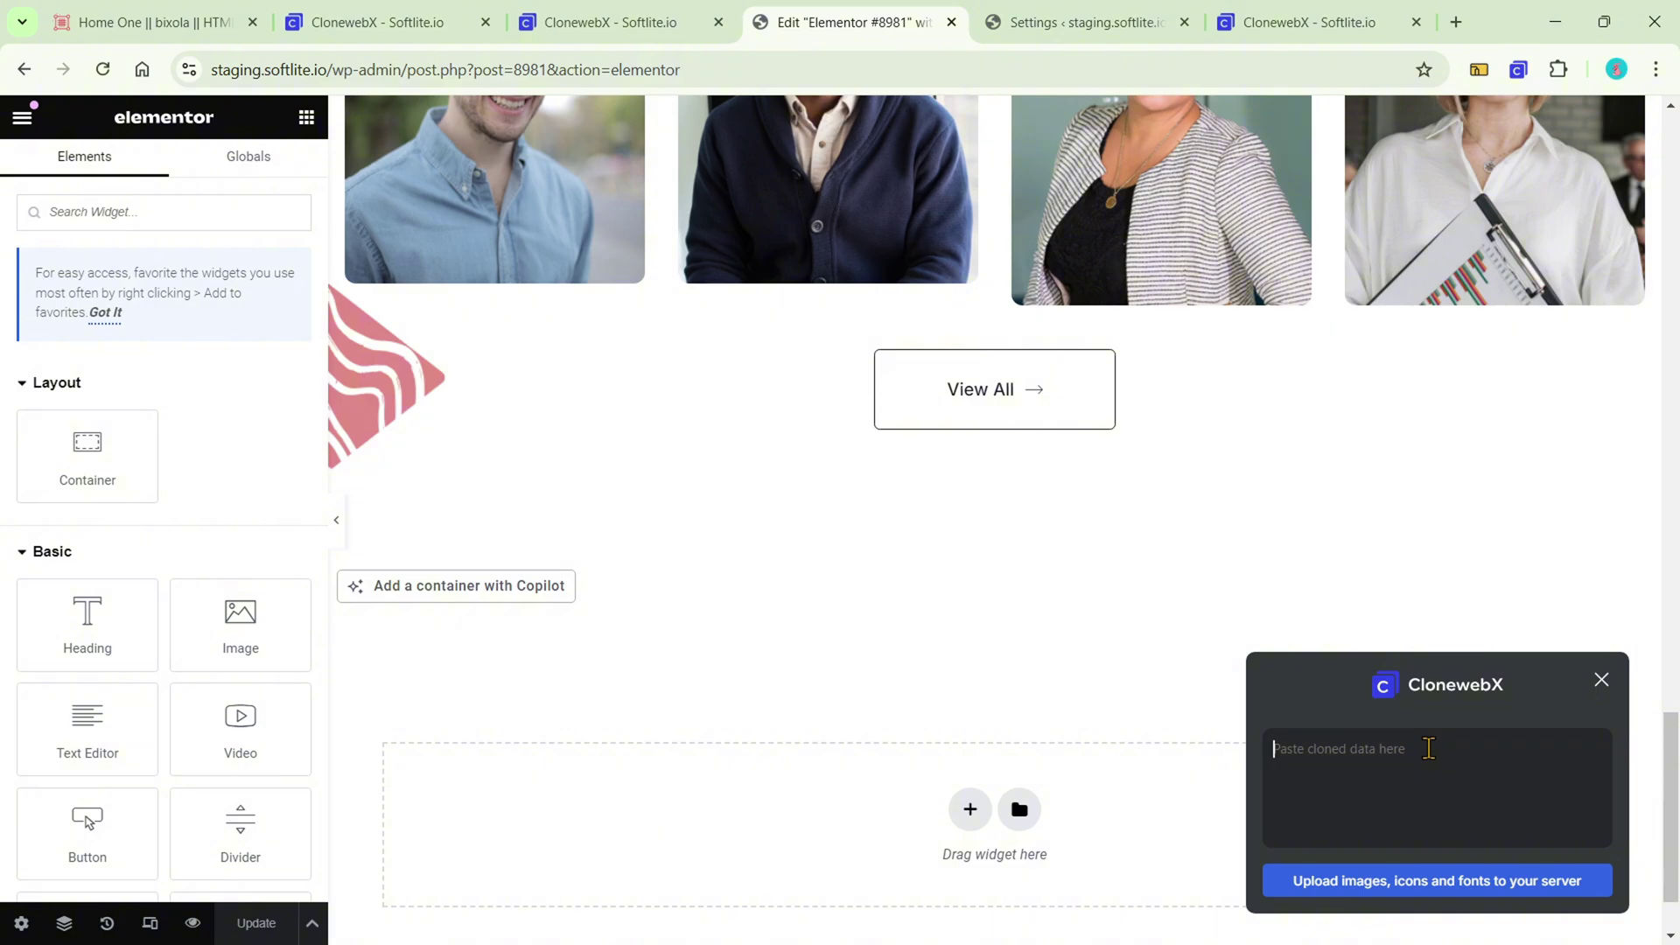
Step: Paste the cloned section into ClonewebX, upload its images, icons and fonts, and copy the result
key("ctrl+v")
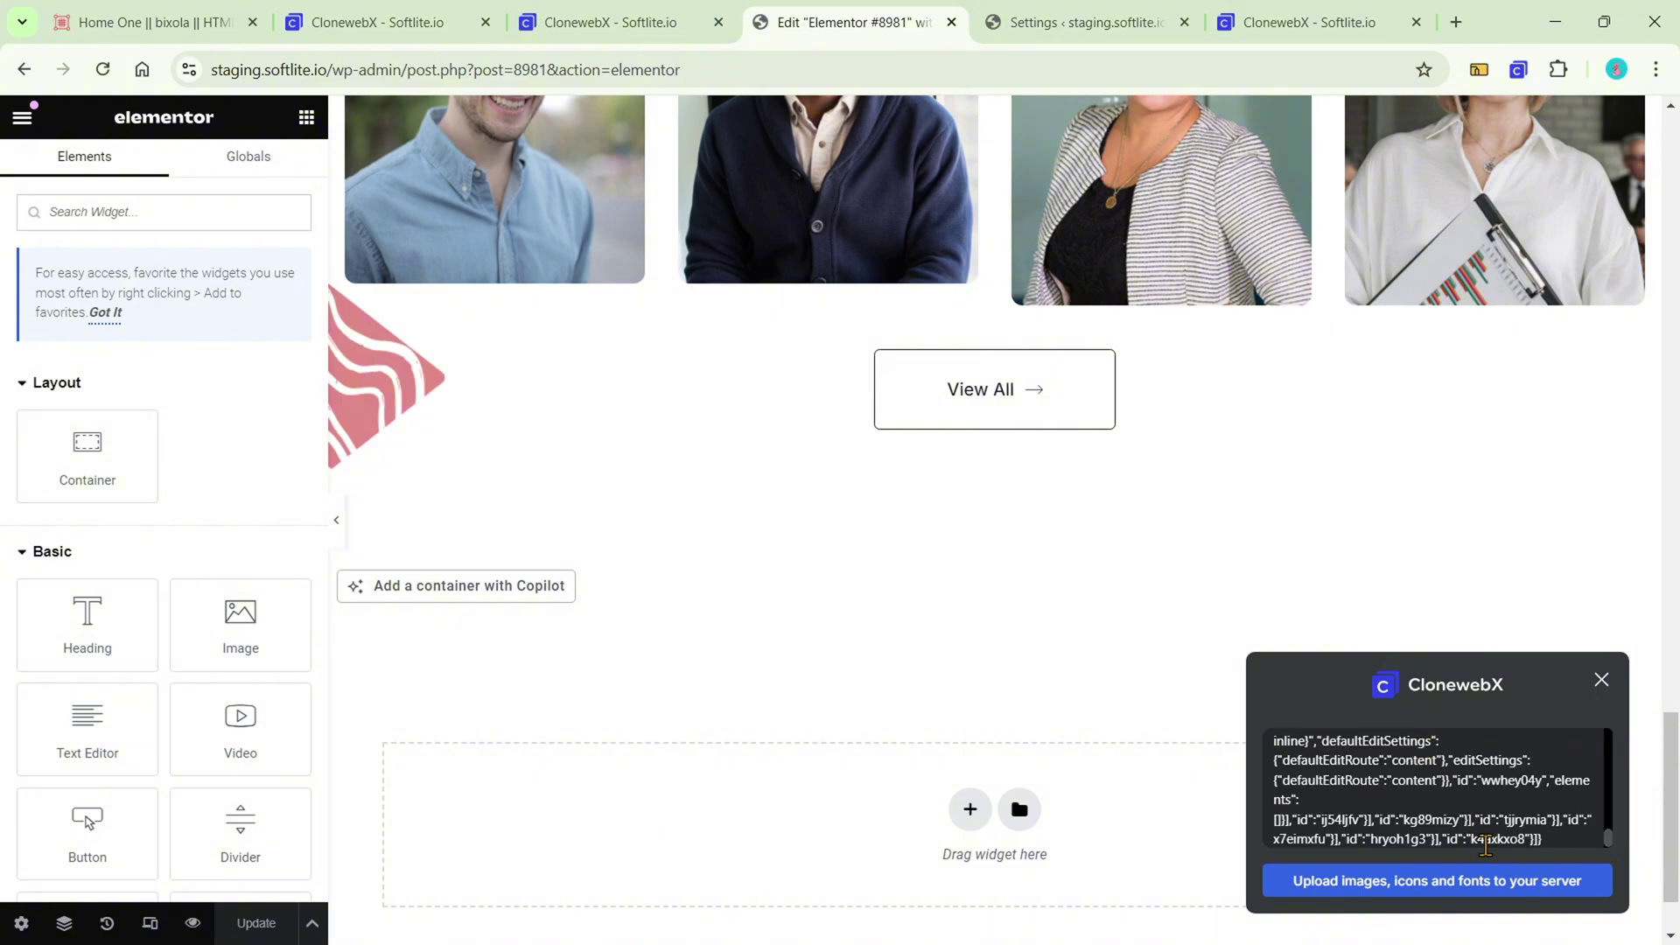
left_click(1488, 883)
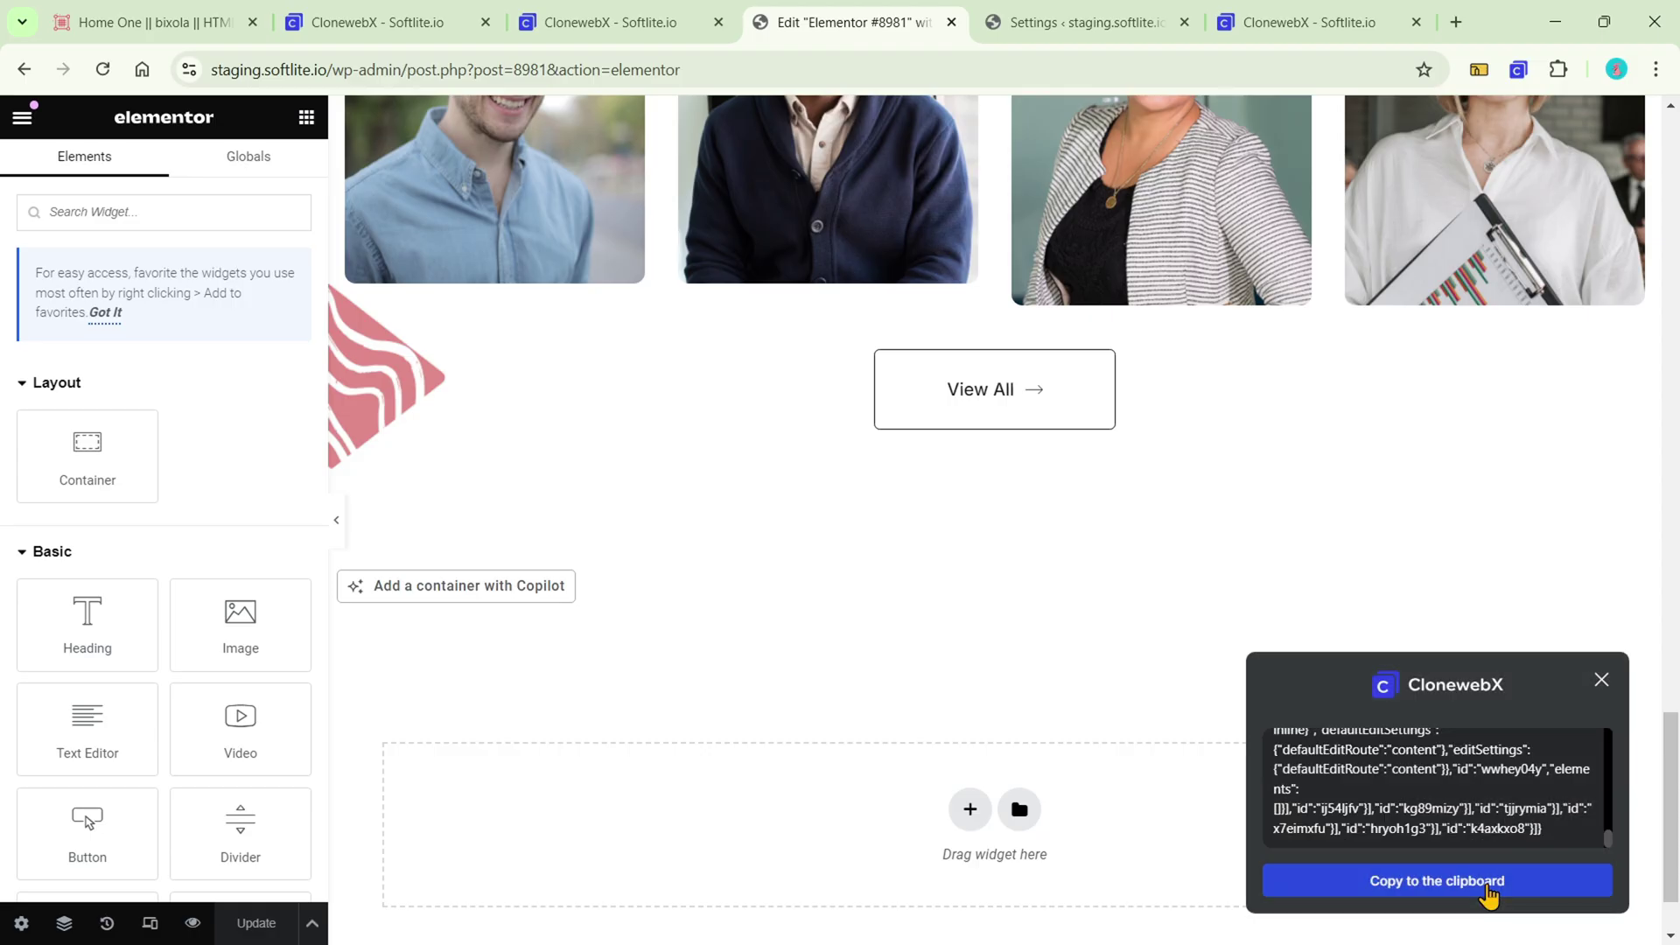
left_click(1529, 887)
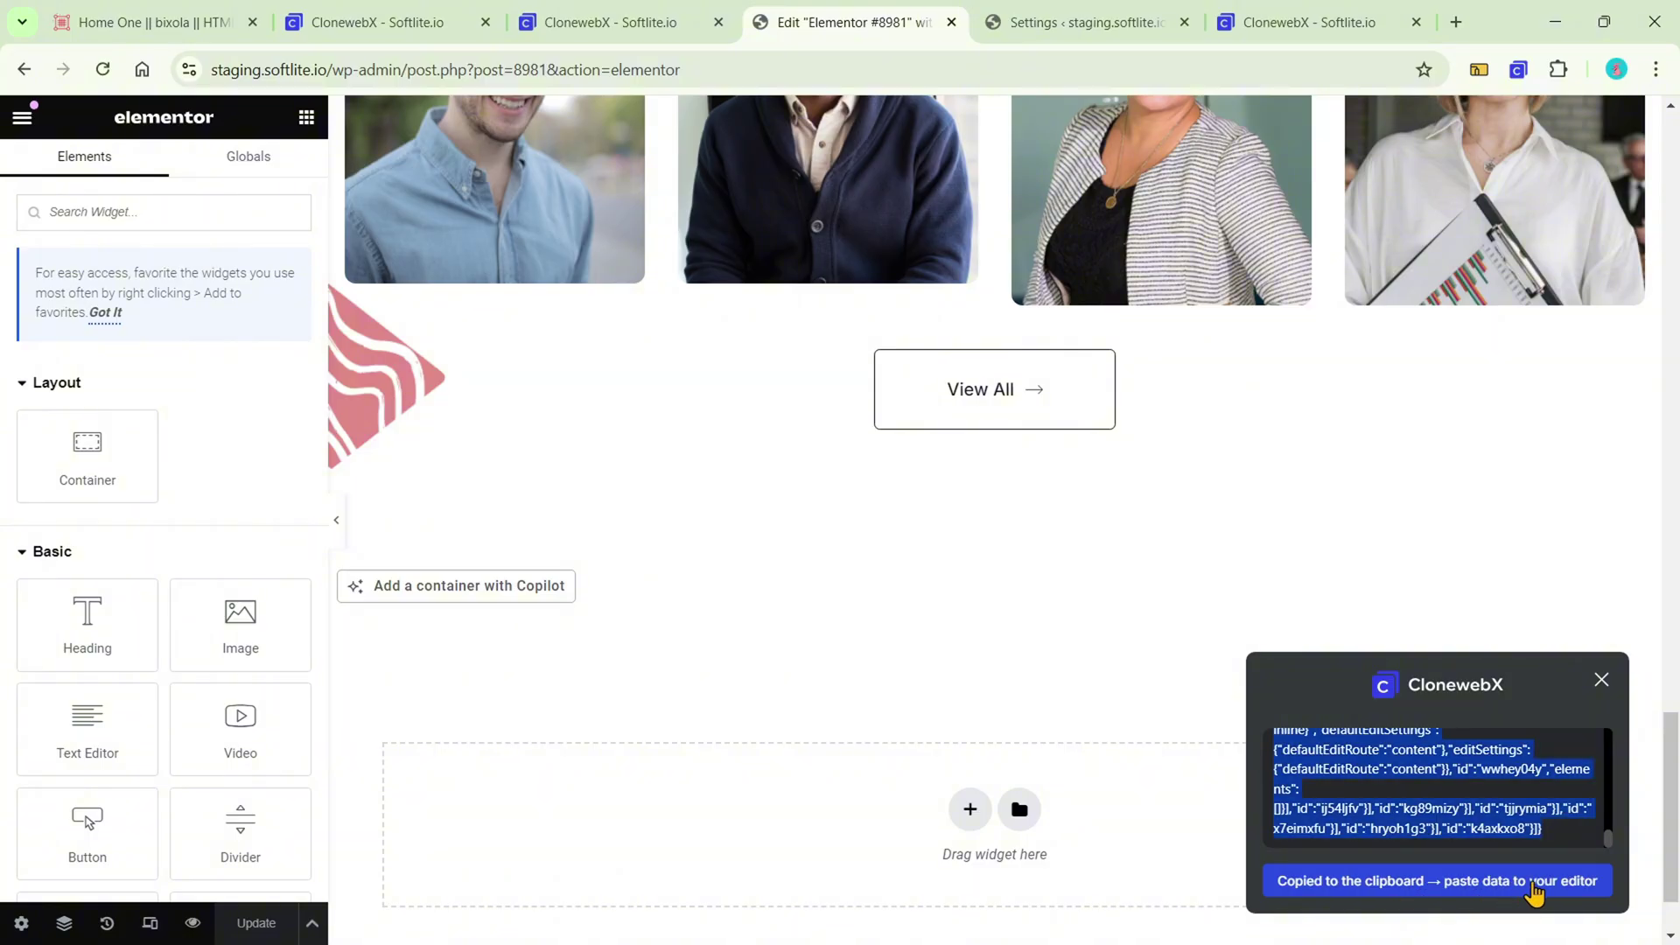
Step: Paste the Why Choose Us section from another site into the drop zone below the team section
right_click(765, 776)
left_click(802, 800)
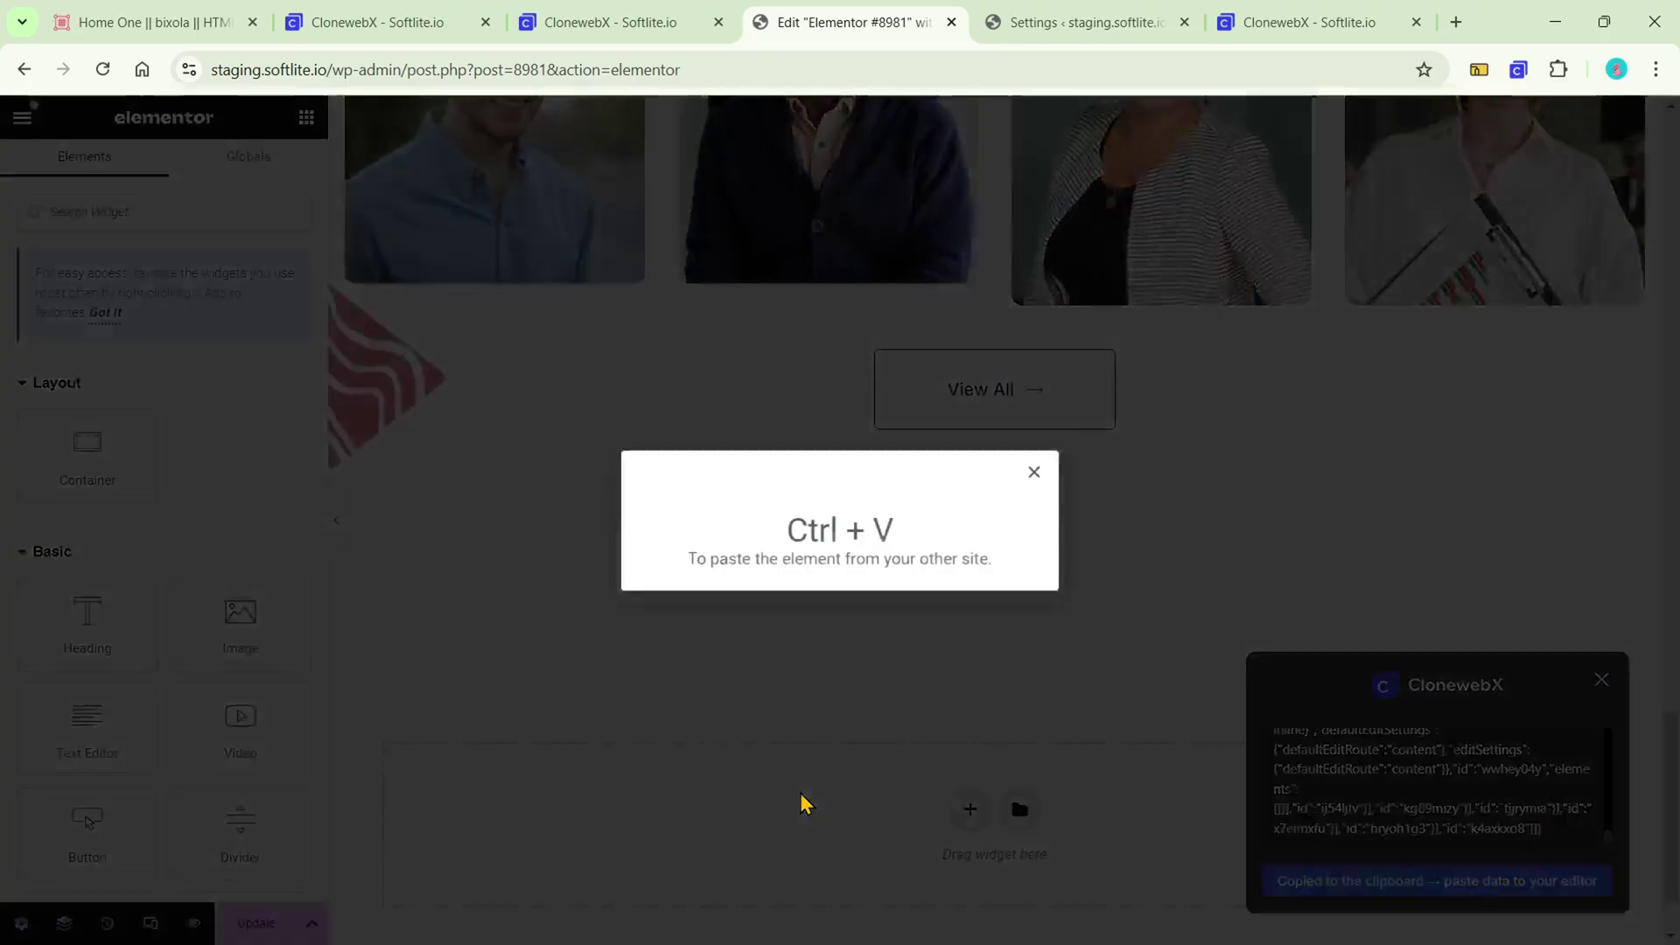
key("ctrl+v")
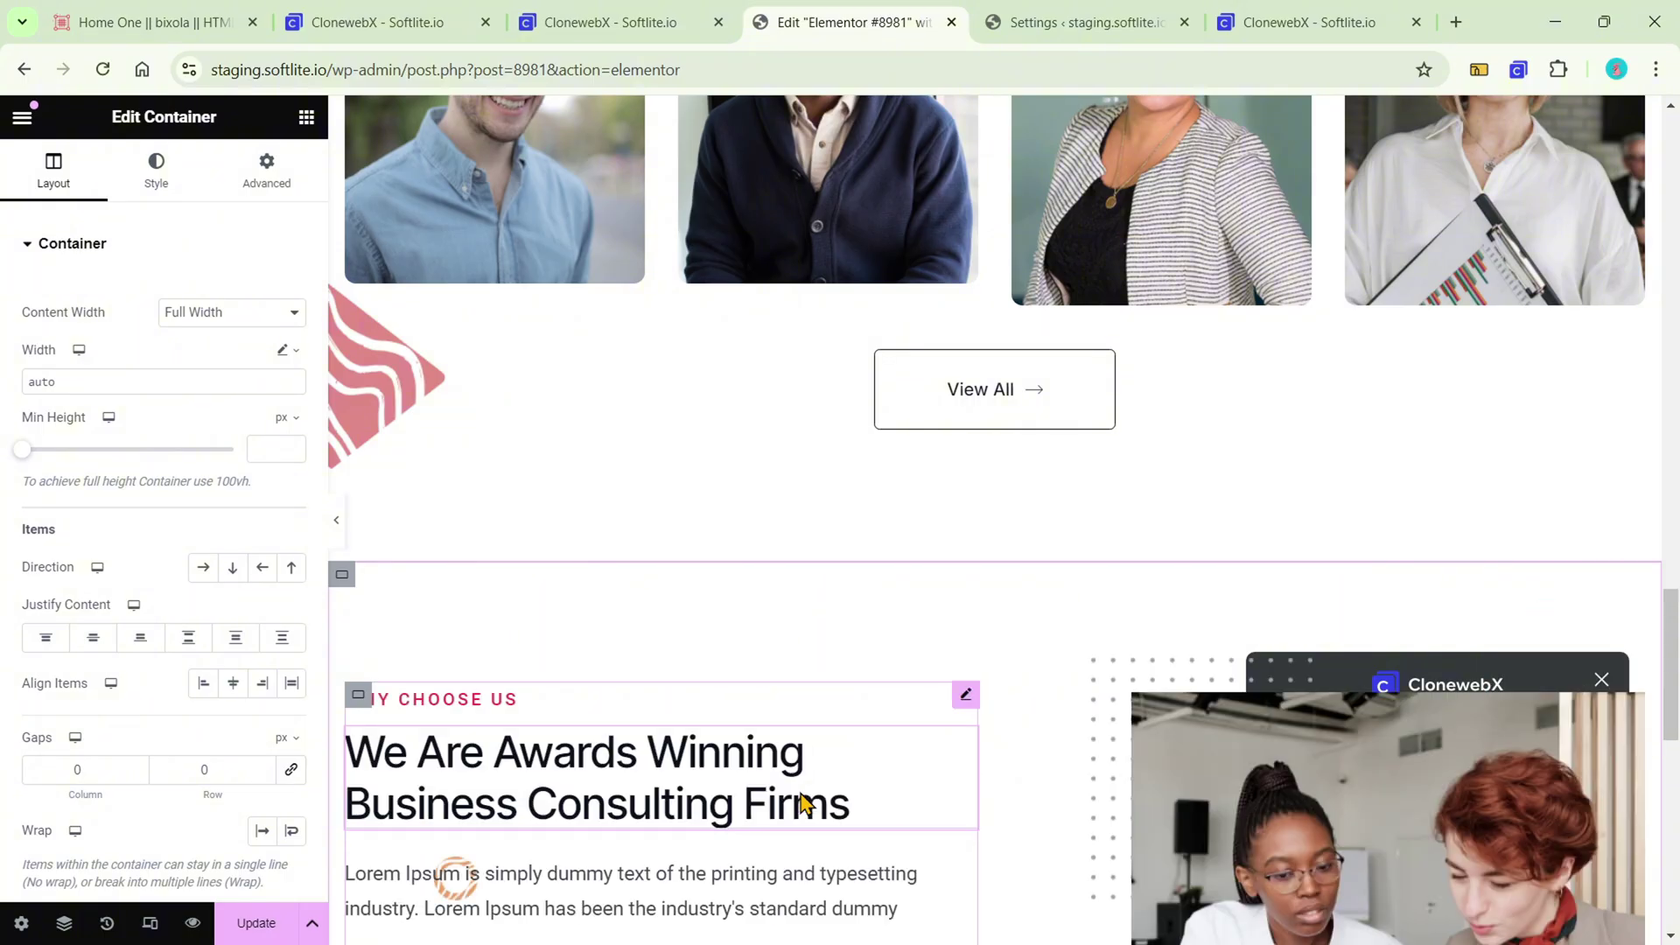
Step: Confirm the pasted section's photo is in the Media Library, keeping the same image
scroll(1065, 570, "down", 8)
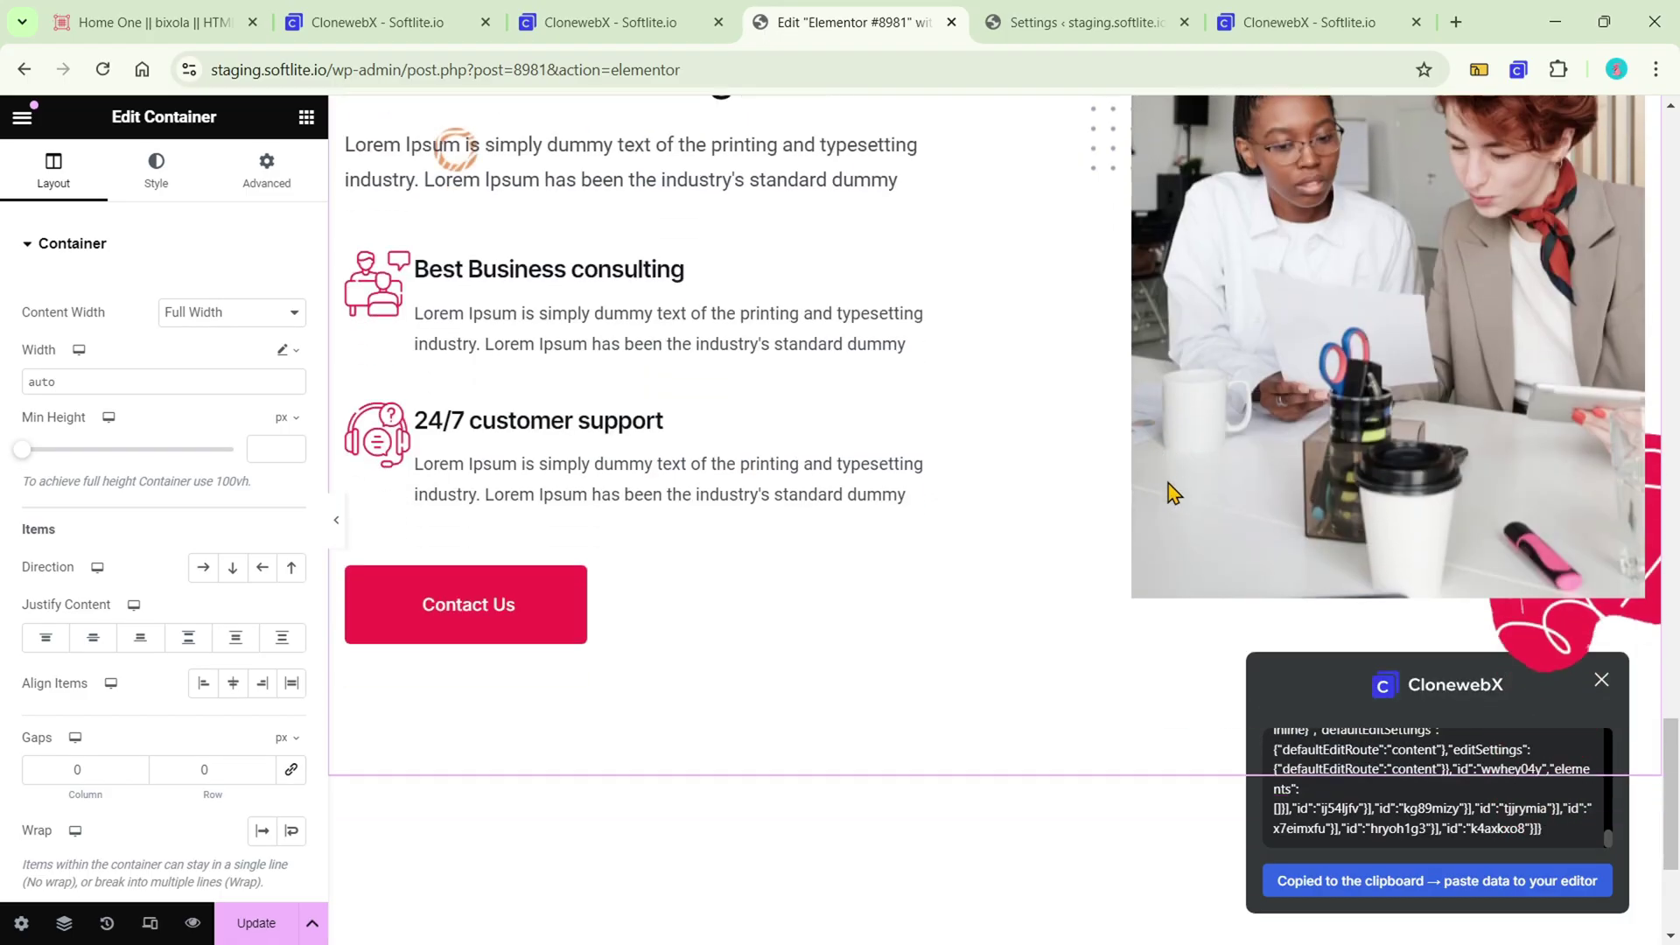
scroll(1207, 480, "up", 2)
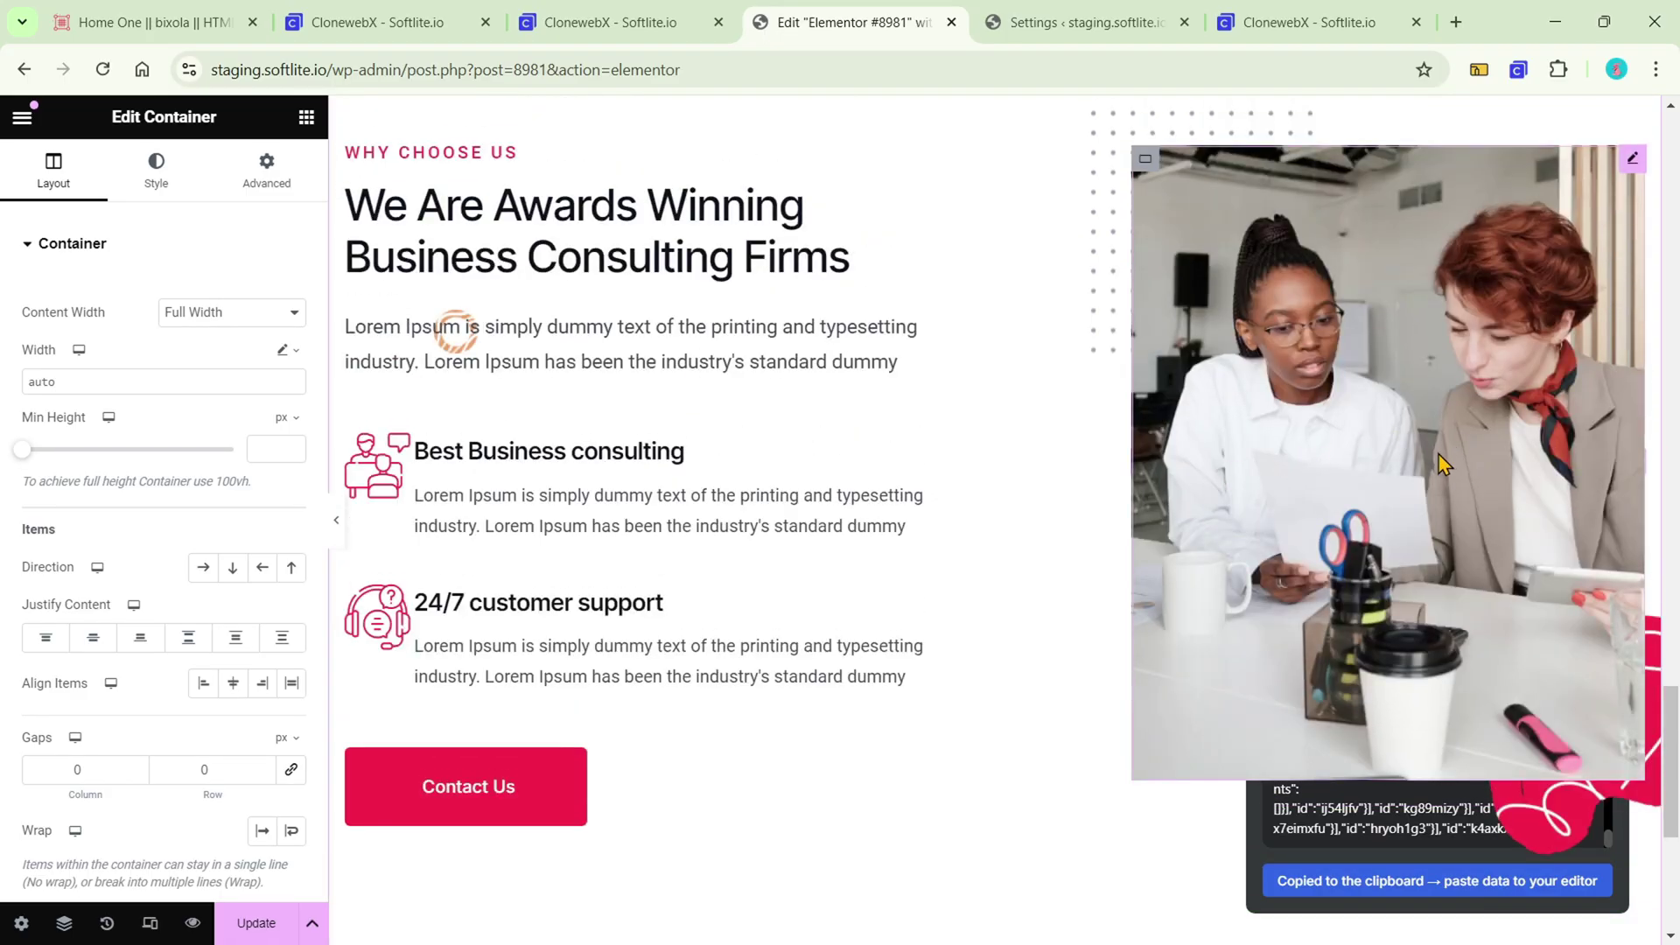
scroll(978, 443, "up", 1)
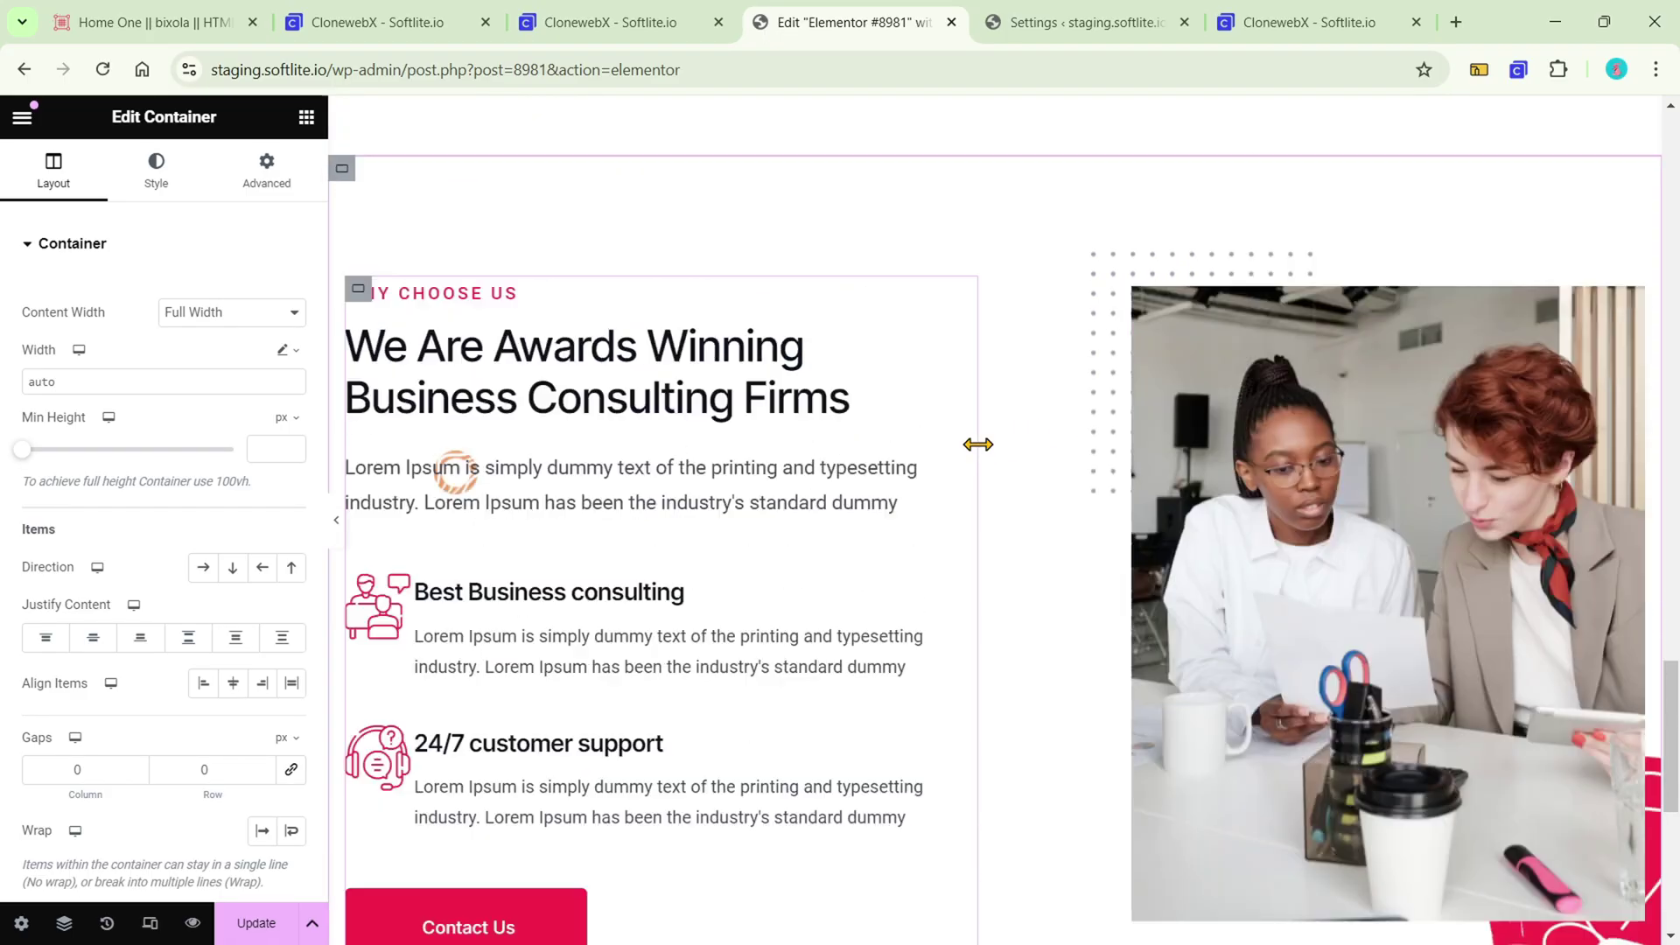
scroll(978, 442, "down", 1)
left_click(1278, 340)
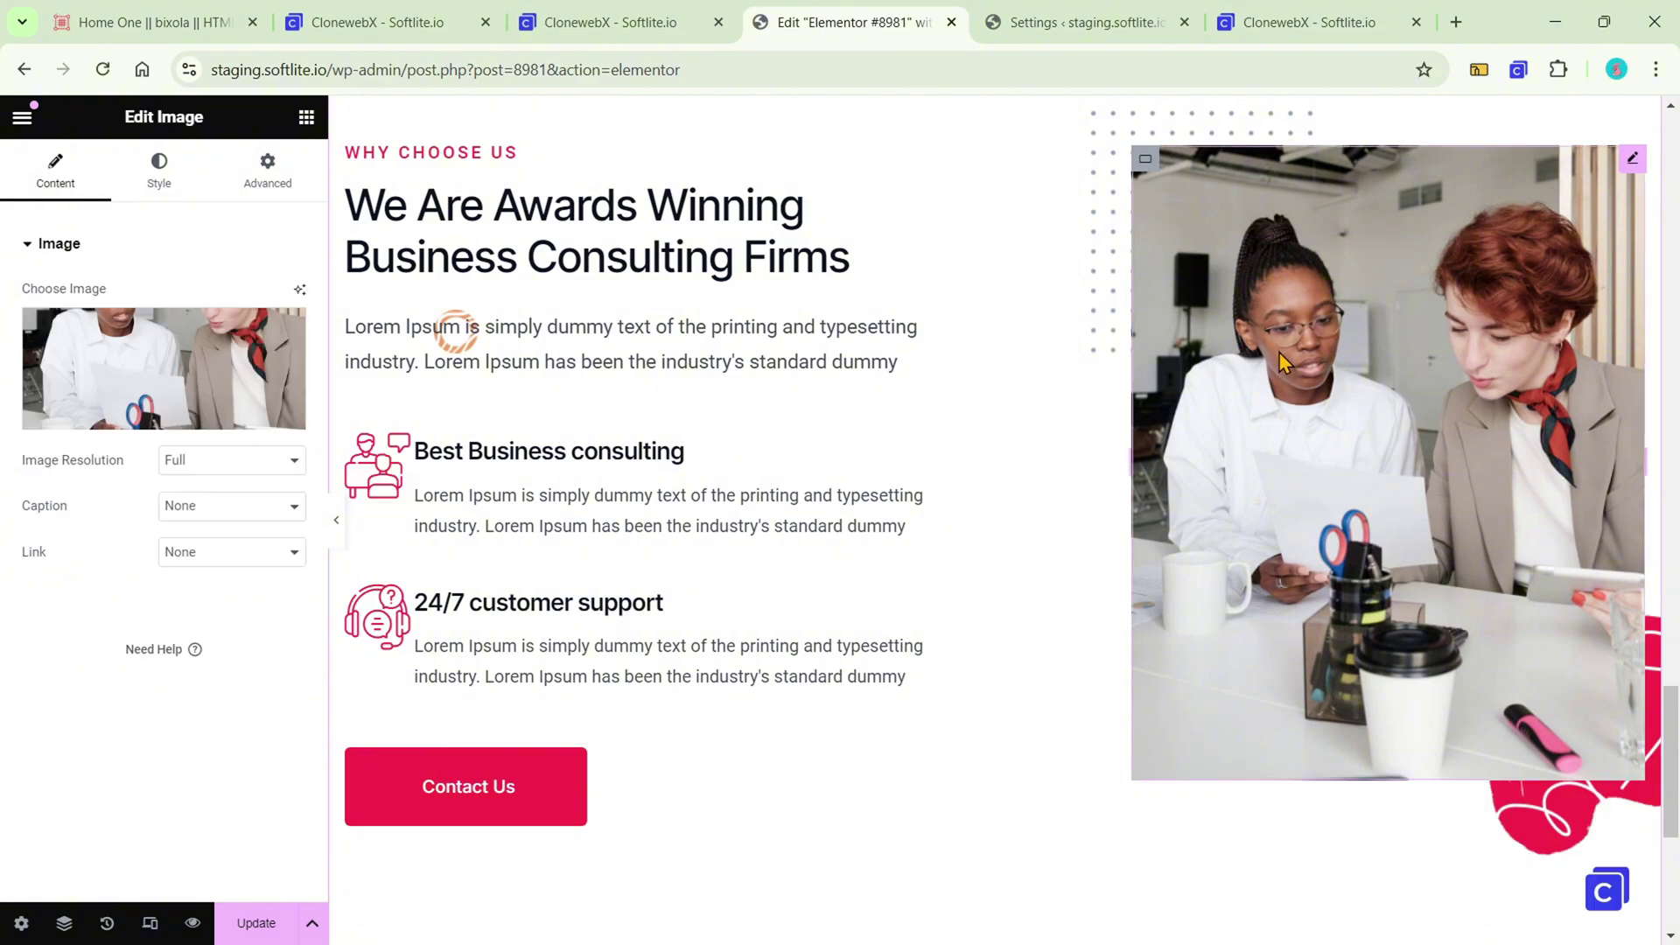
left_click(206, 365)
left_click(411, 205)
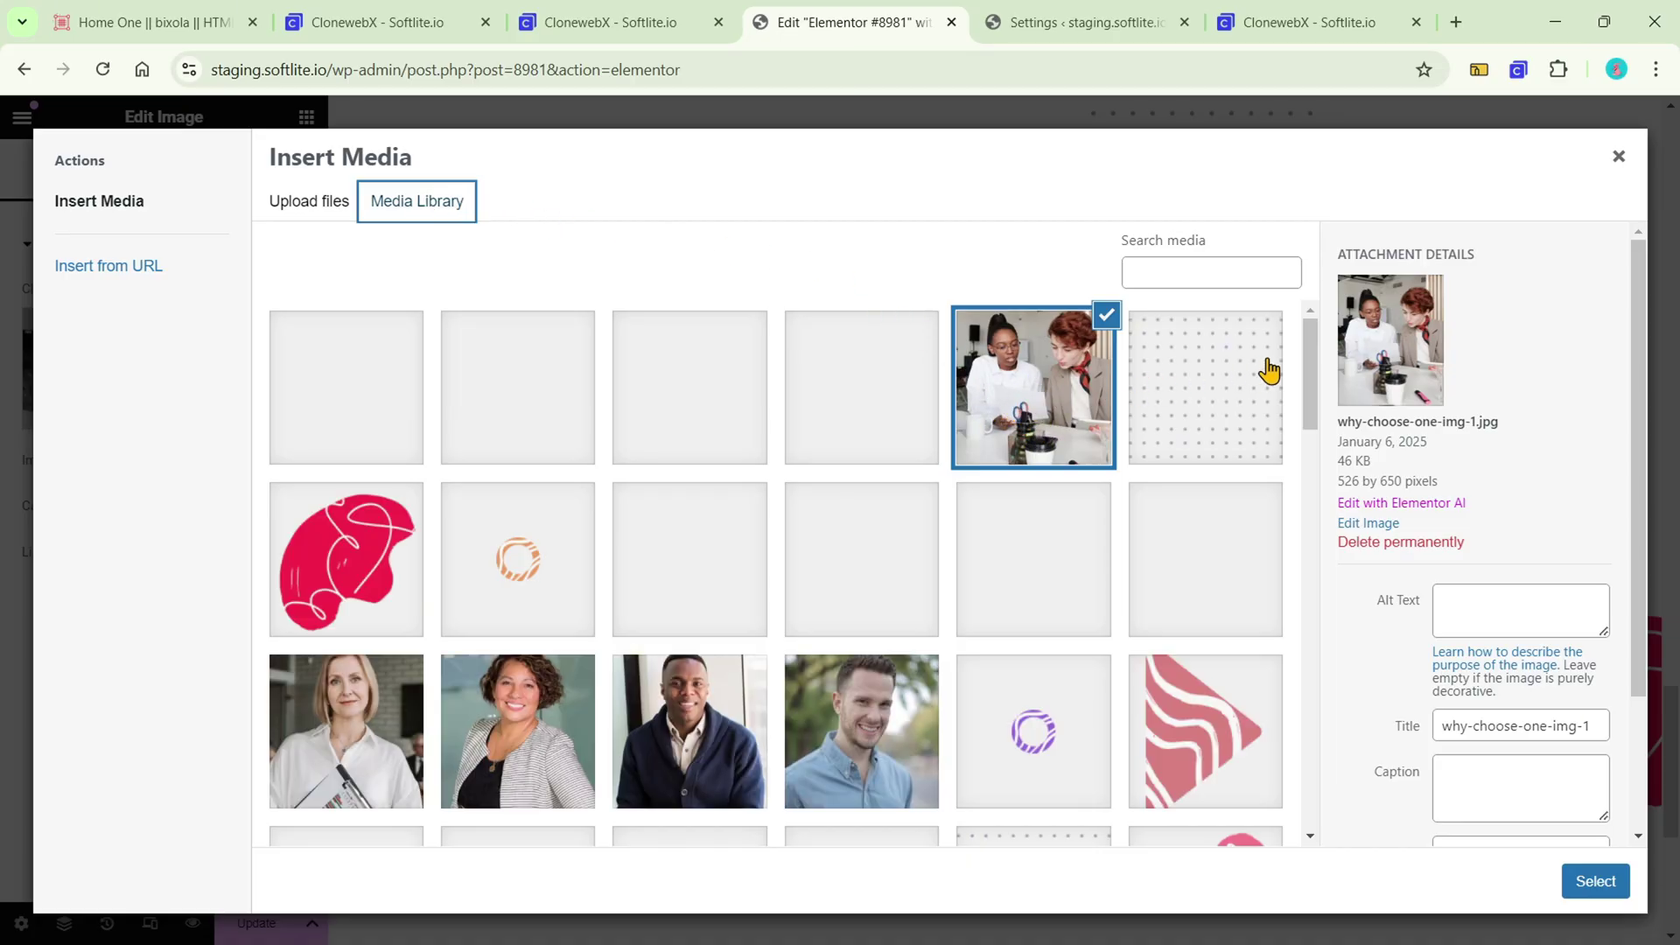
left_click(1617, 158)
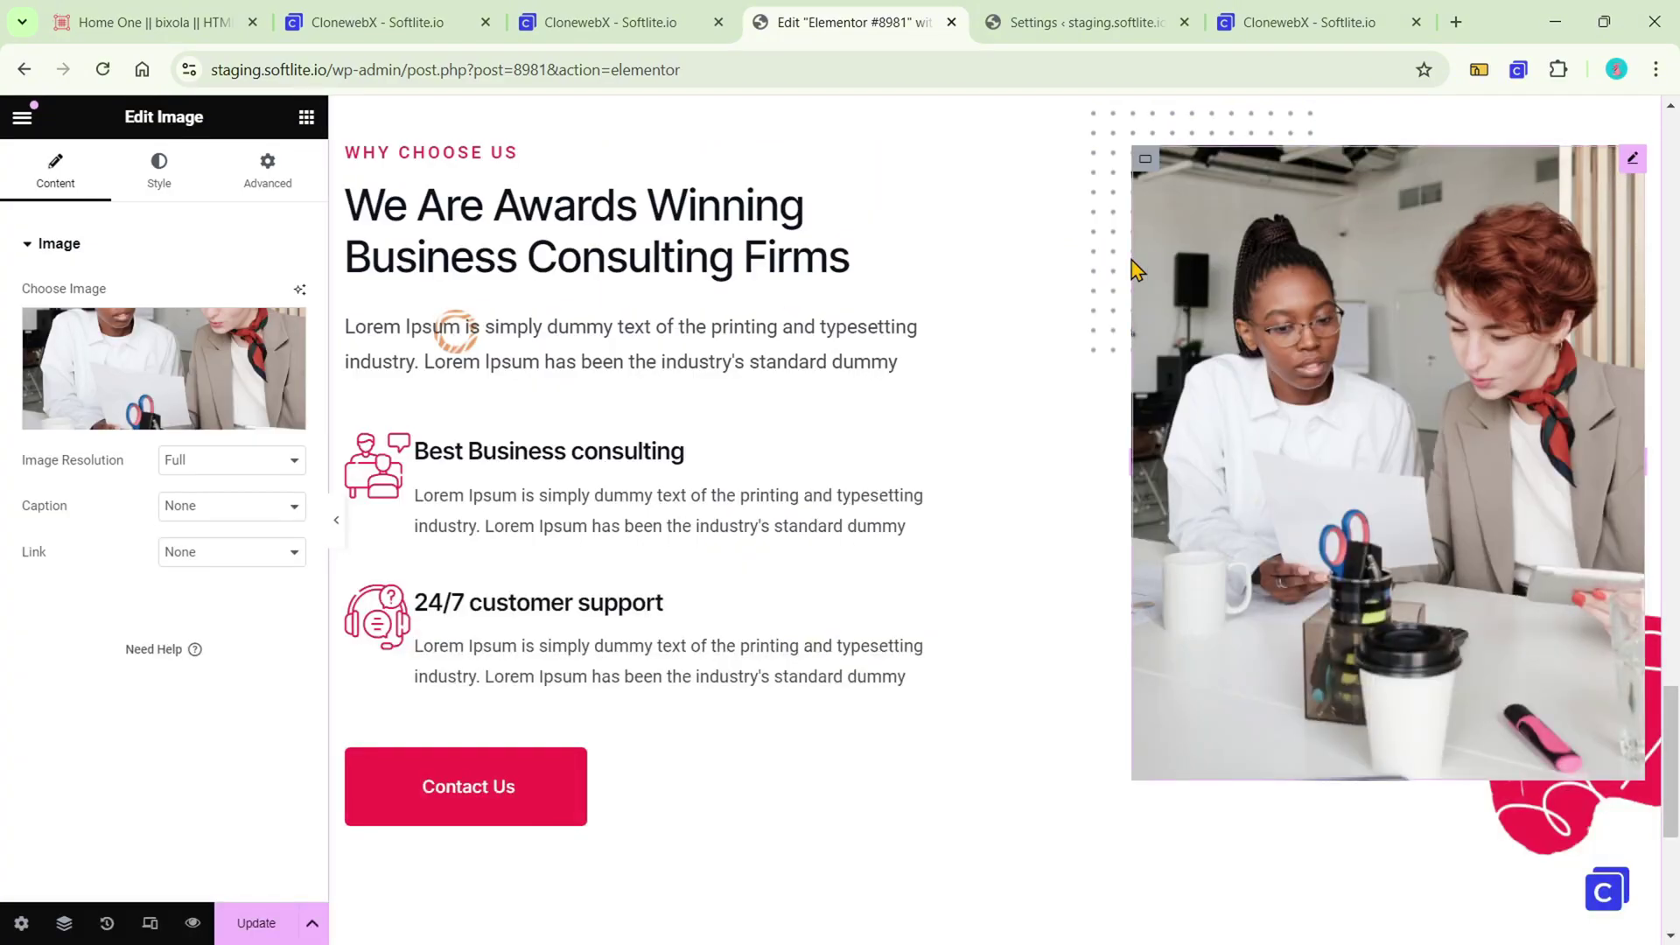
Step: Check the consulting icon, Lorem Ipsum paragraph and red shape image, then update the page
left_click(374, 472)
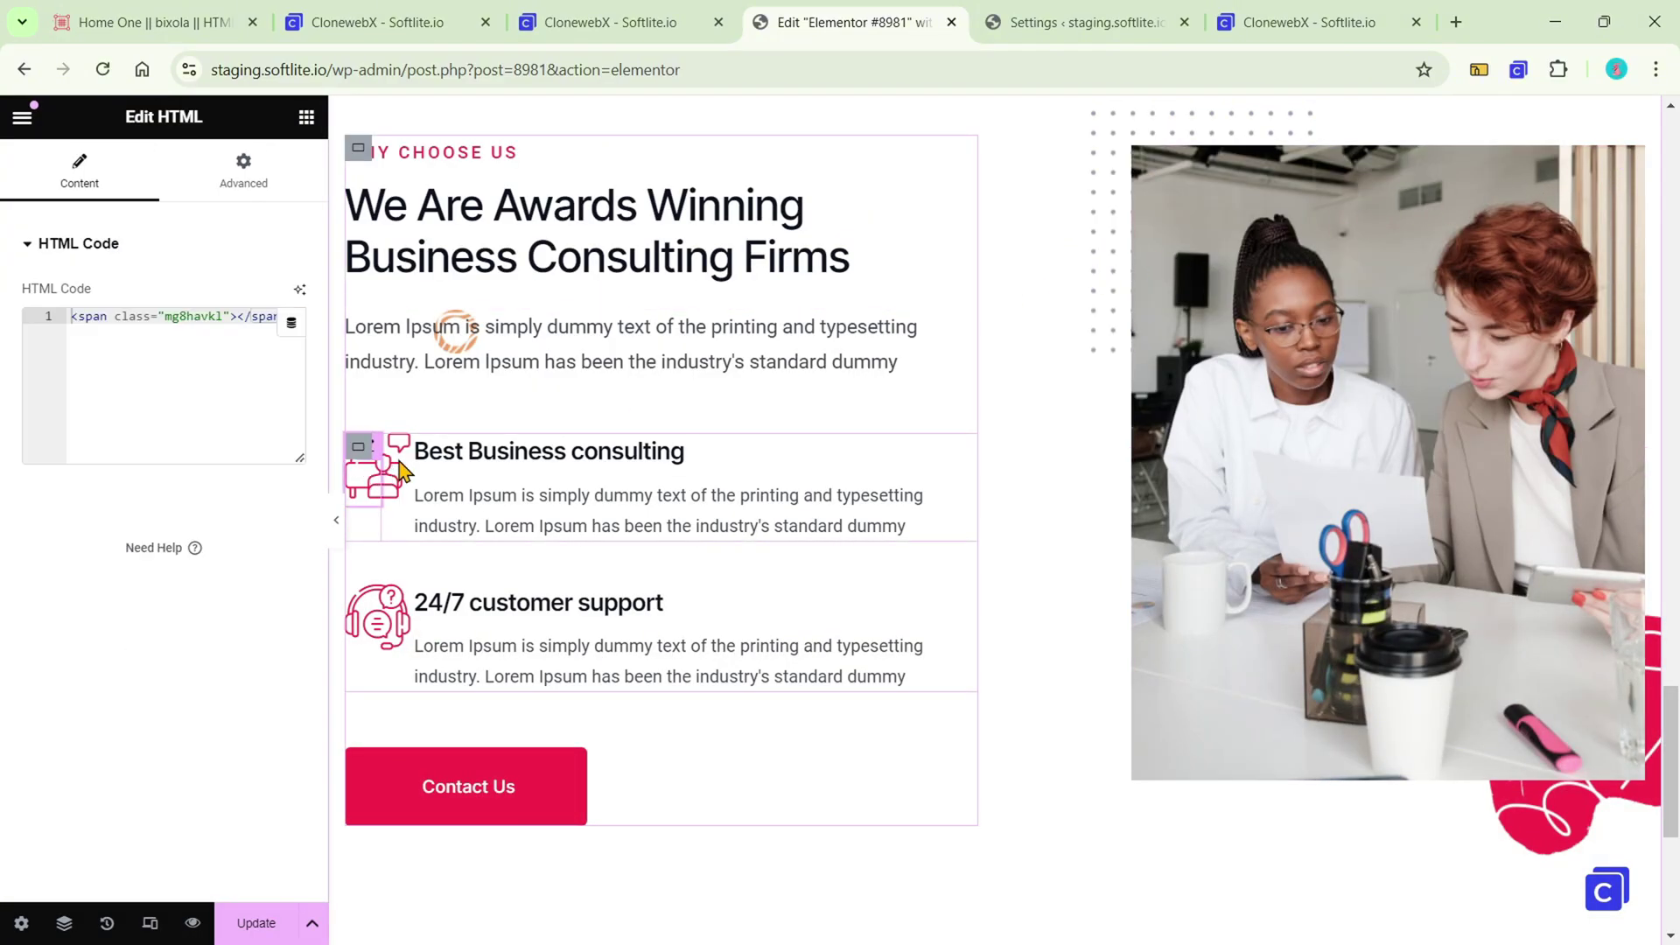
left_click(470, 334)
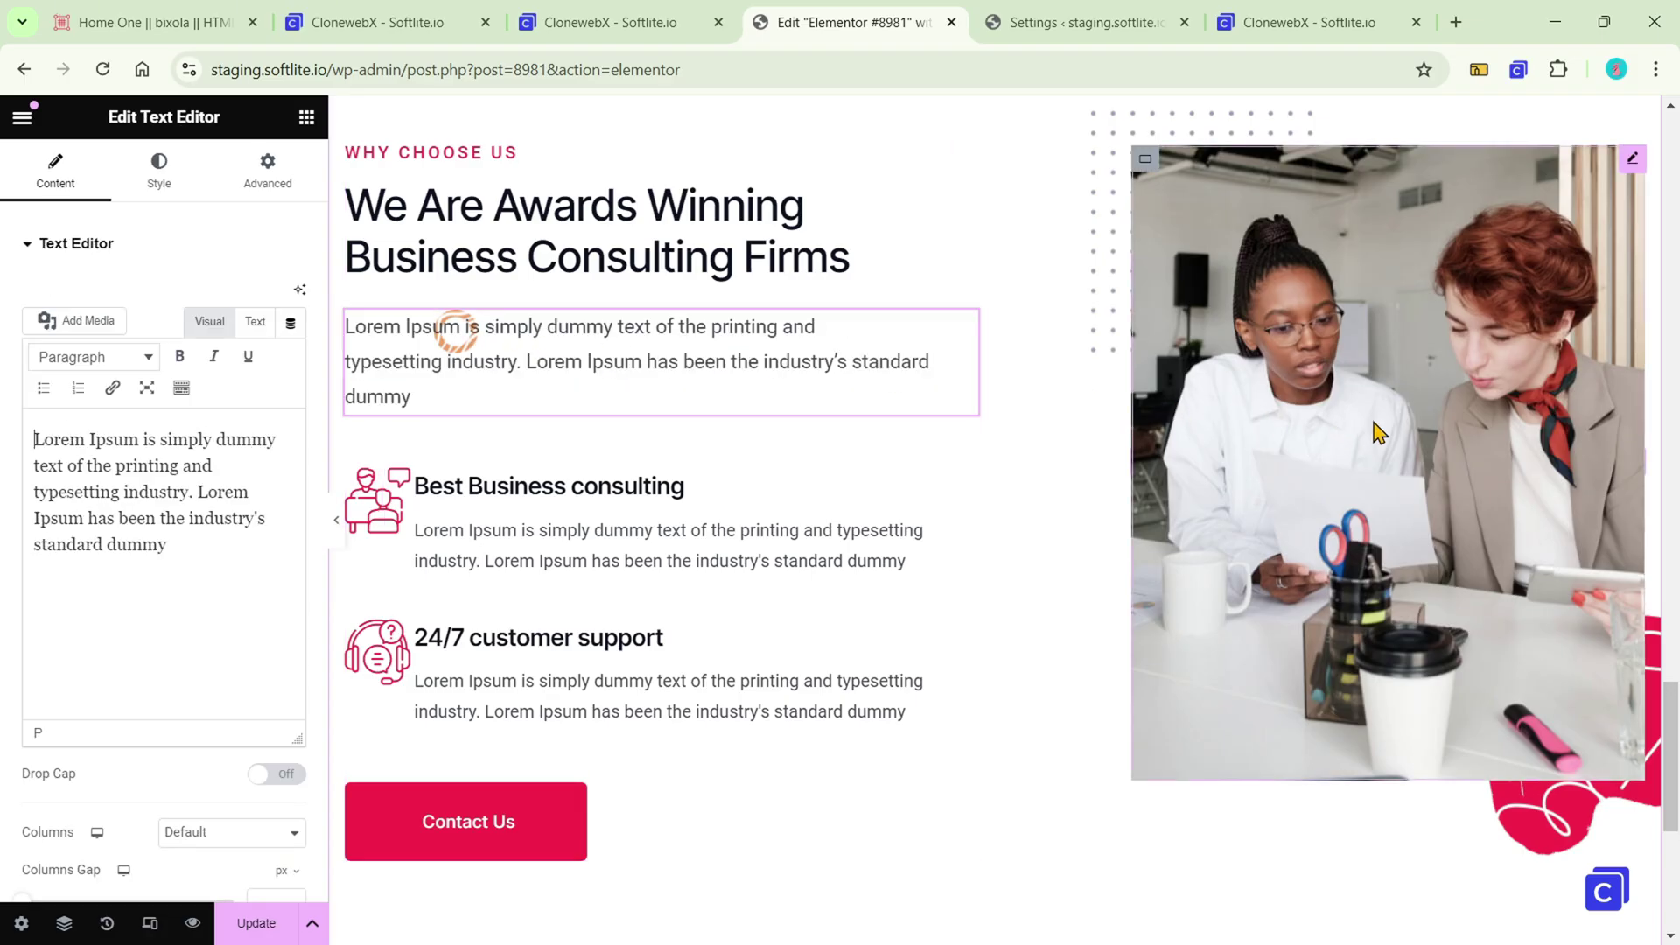
left_click(1541, 815)
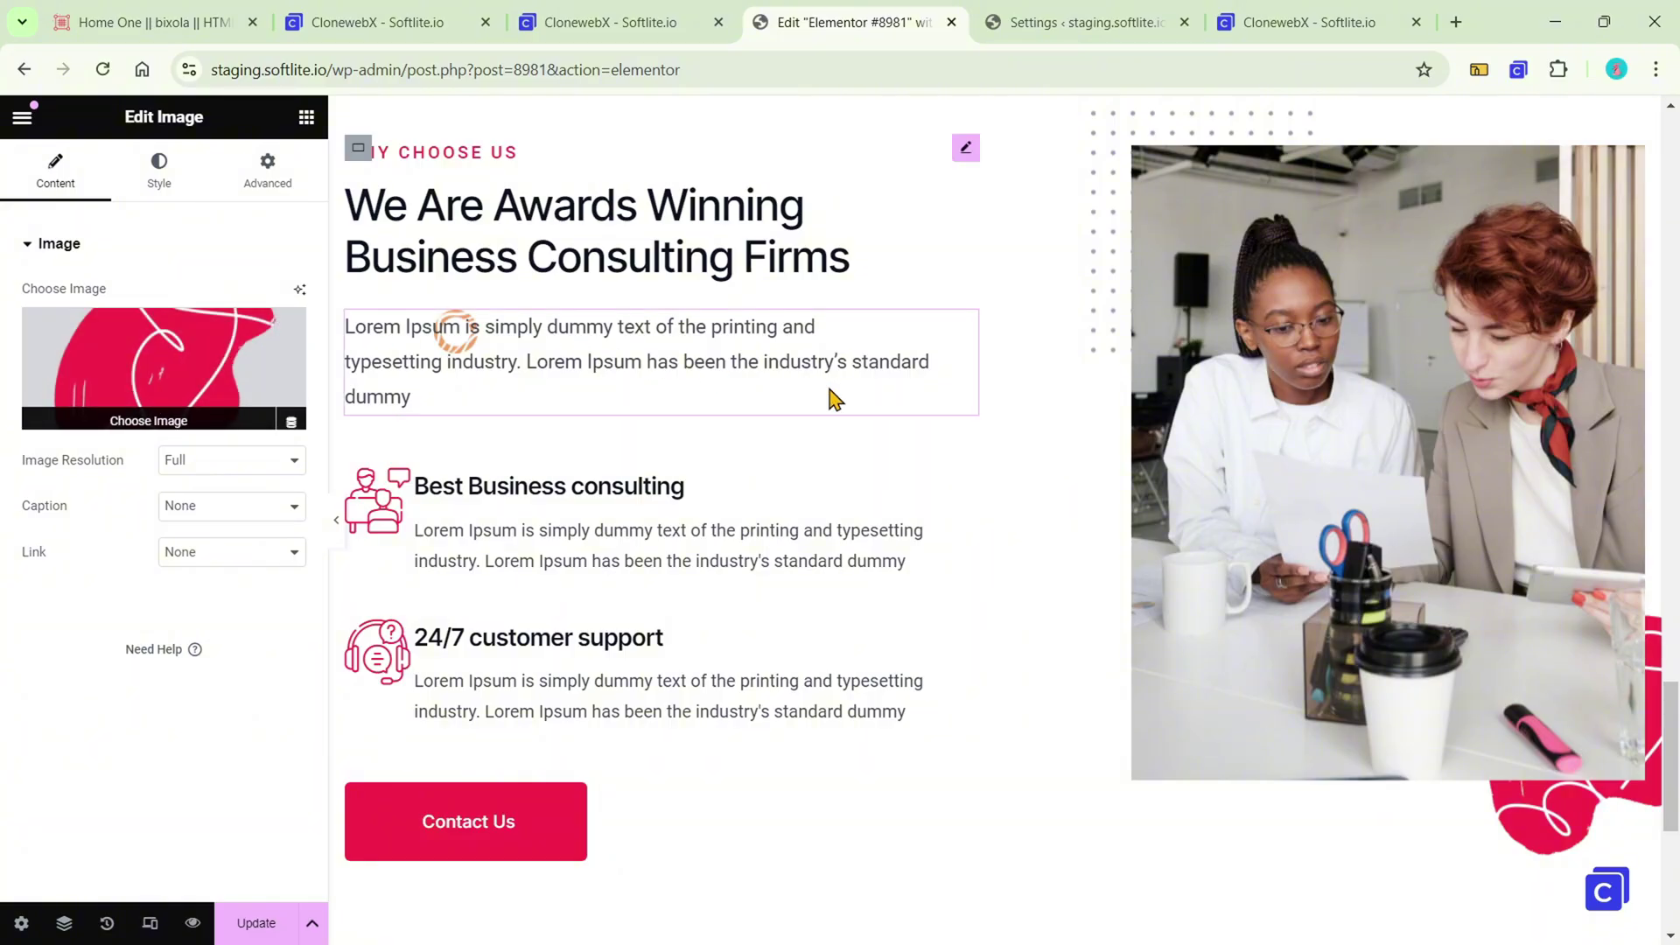
scroll(813, 394, "up", 10)
scroll(862, 401, "up", 10)
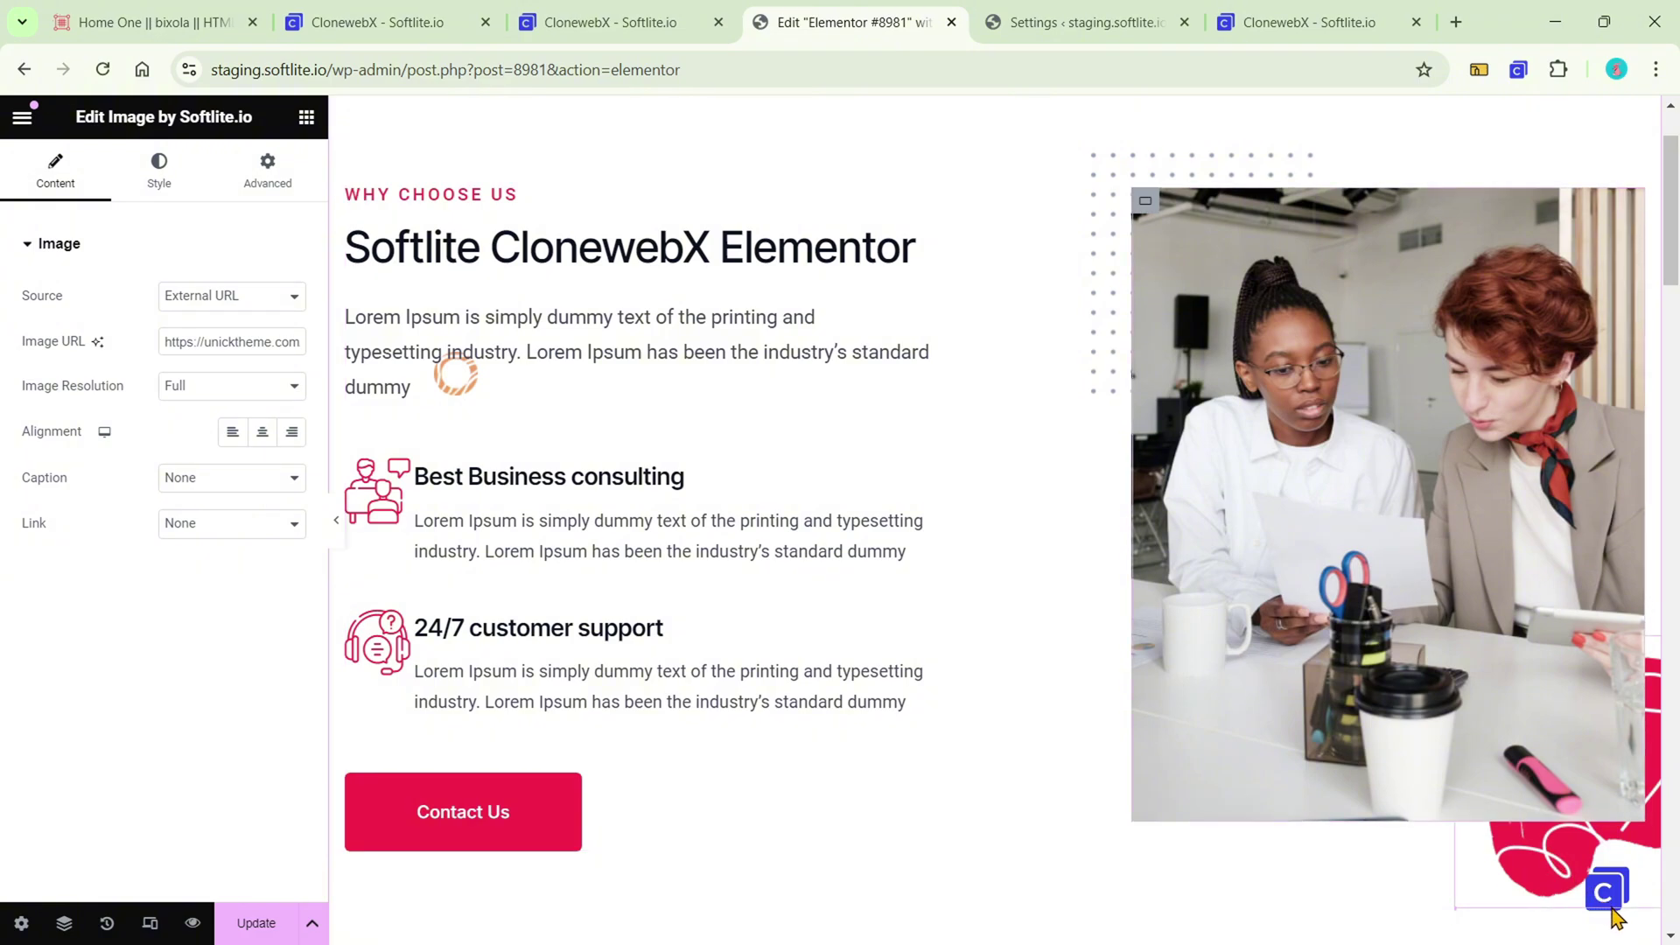
scroll(1609, 897, "down", 2)
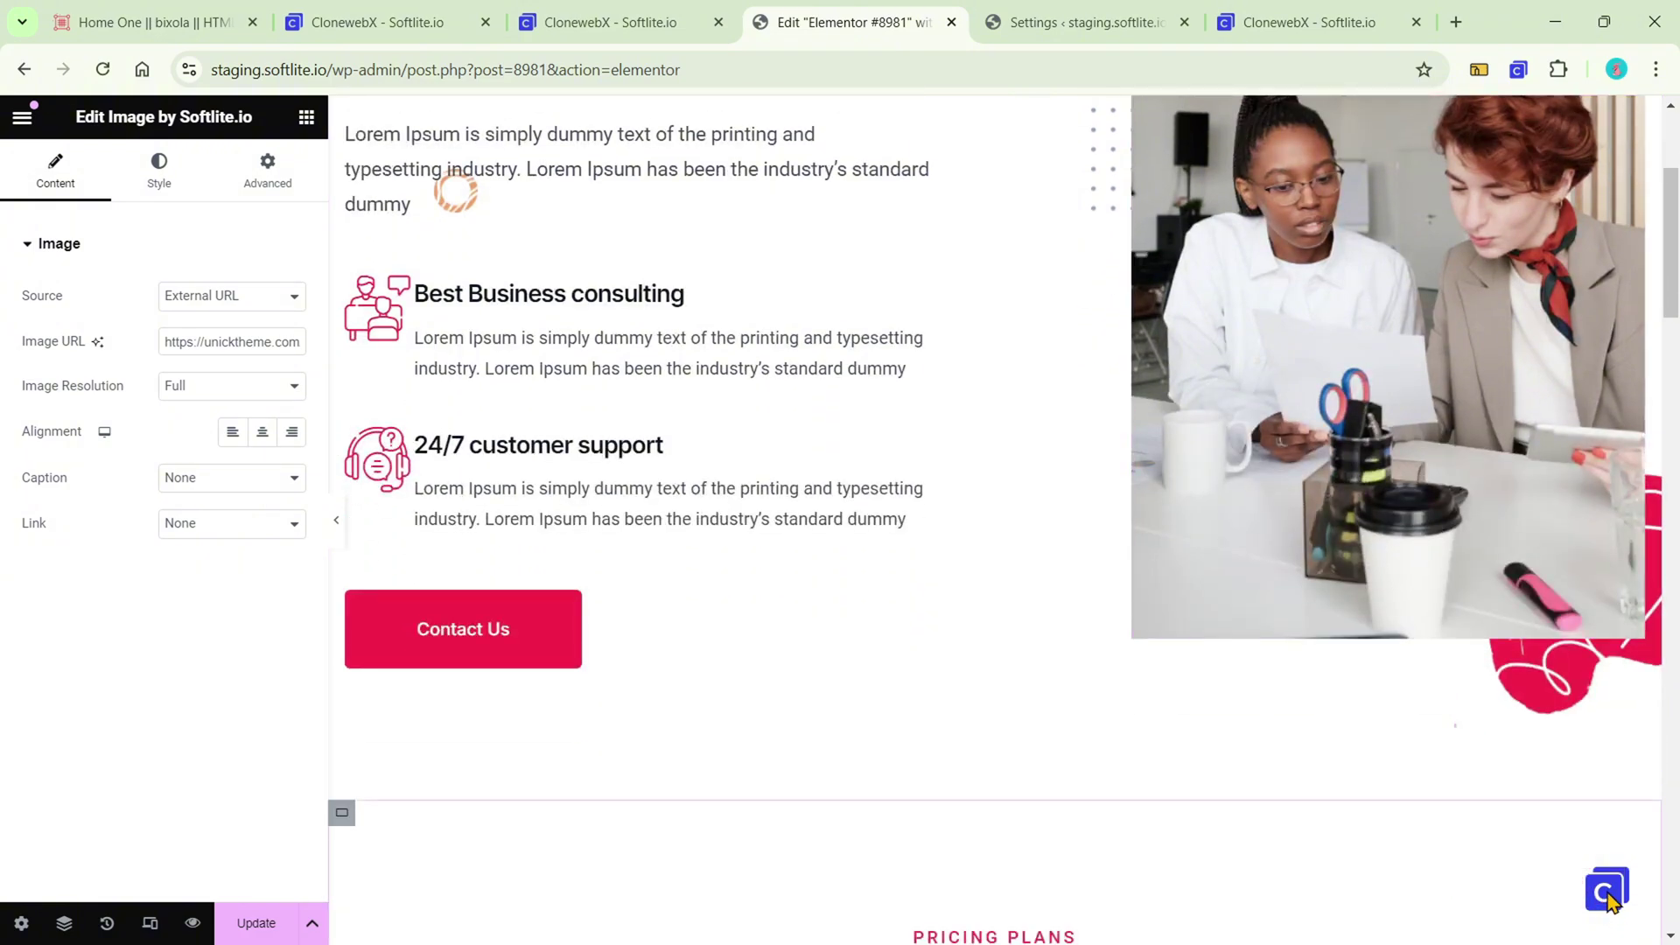
scroll(1610, 909, "down", 20)
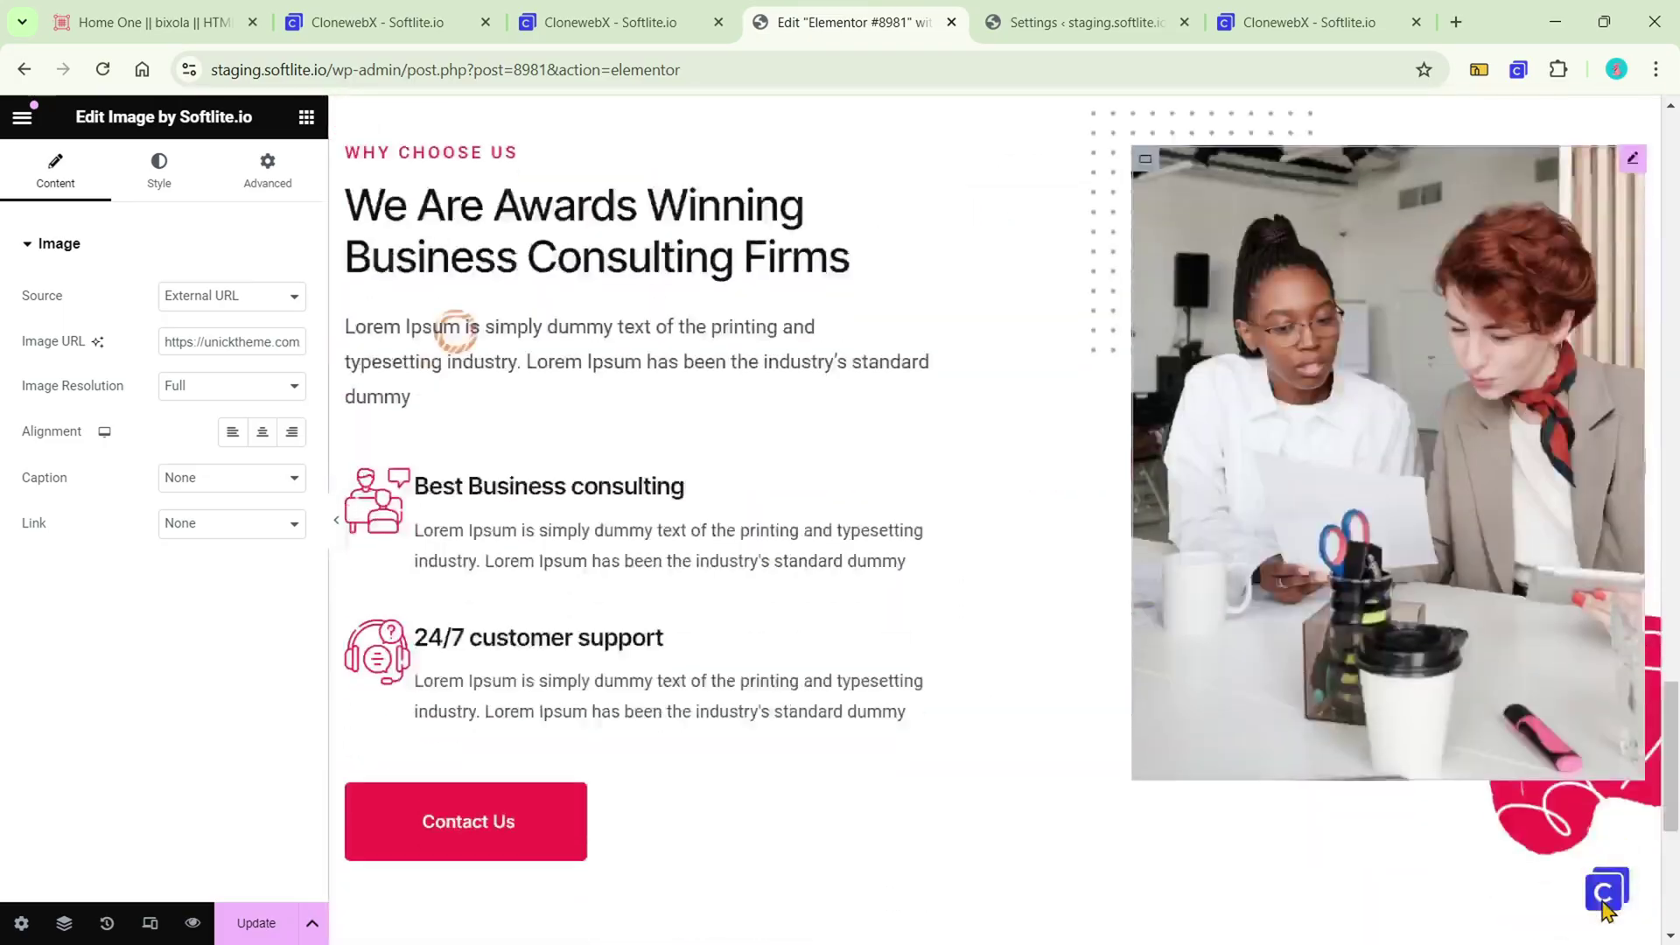
scroll(1608, 909, "down", 6)
left_click(1605, 894)
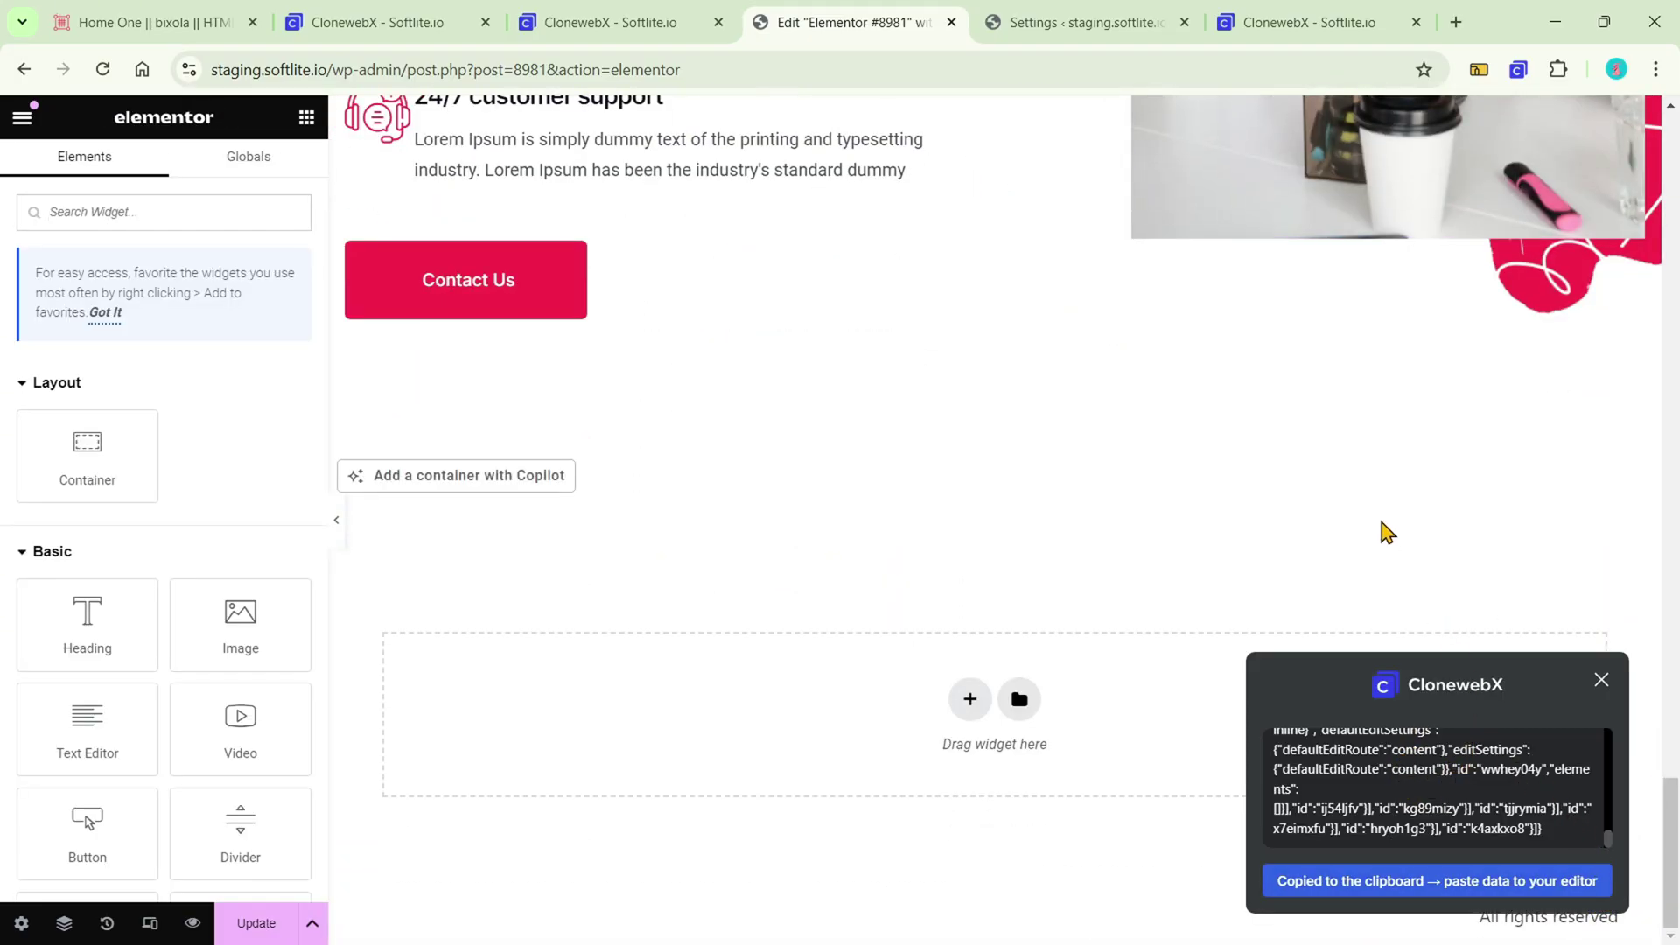
left_click(254, 924)
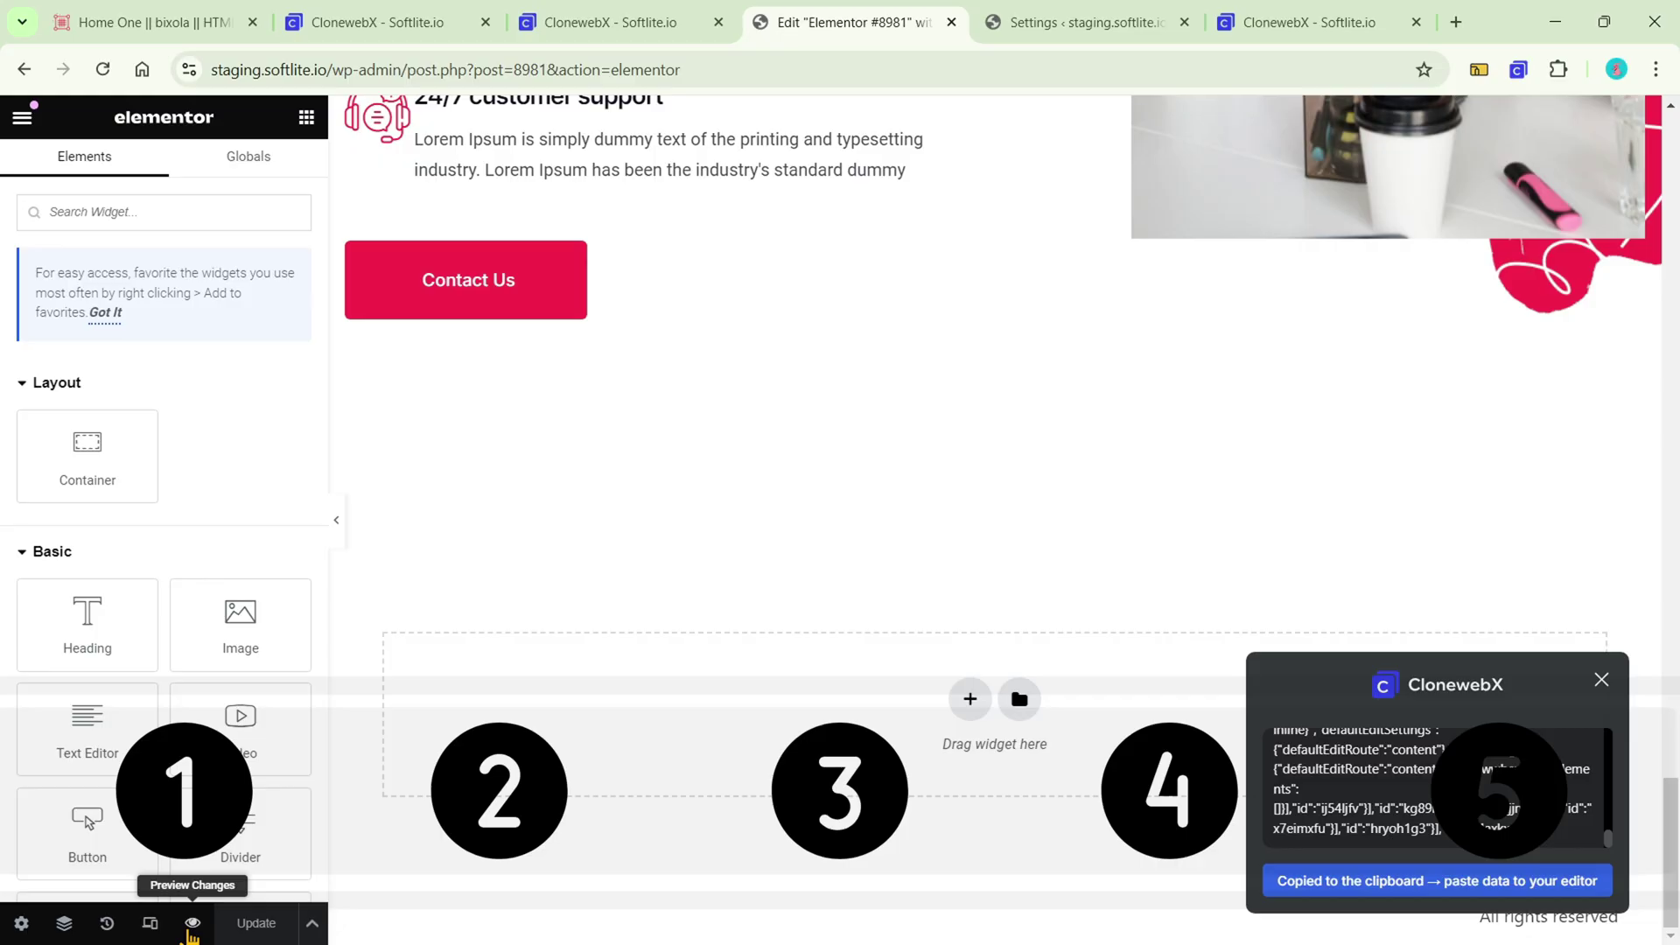
Step: Preview the page in a new tab and scroll from the pricing plans down to the footer
left_click(190, 926)
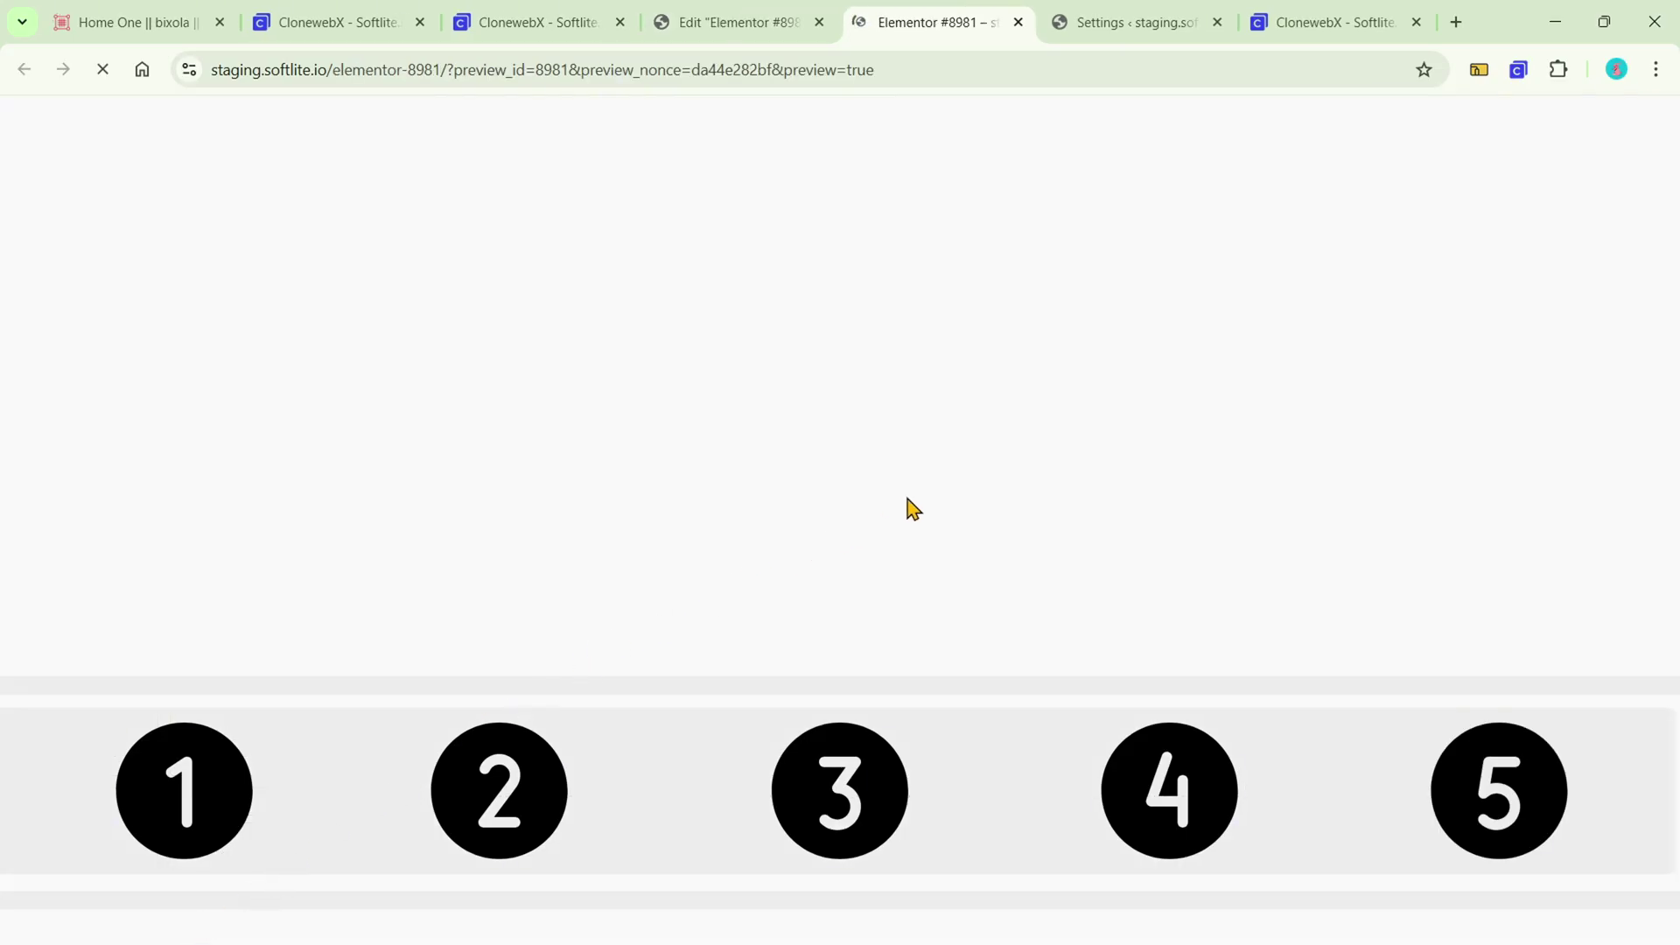
scroll(1225, 350, "down", 4)
scroll(1273, 341, "down", 2)
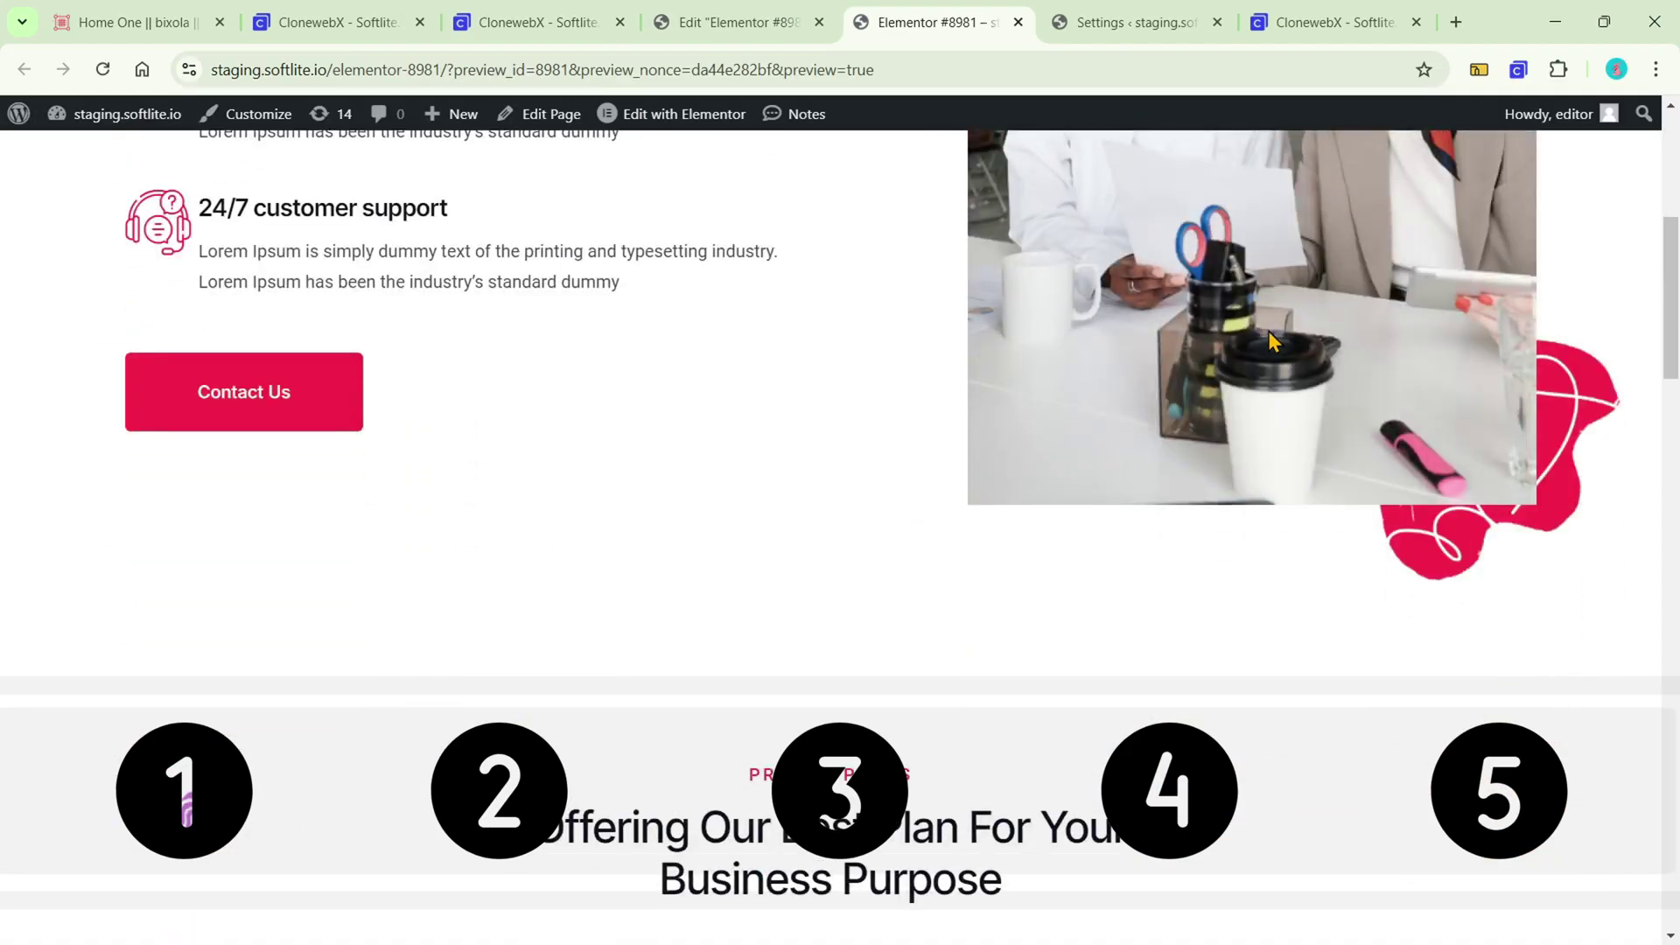
scroll(1273, 341, "up", 4)
scroll(1273, 341, "down", 6)
scroll(1273, 341, "down", 15)
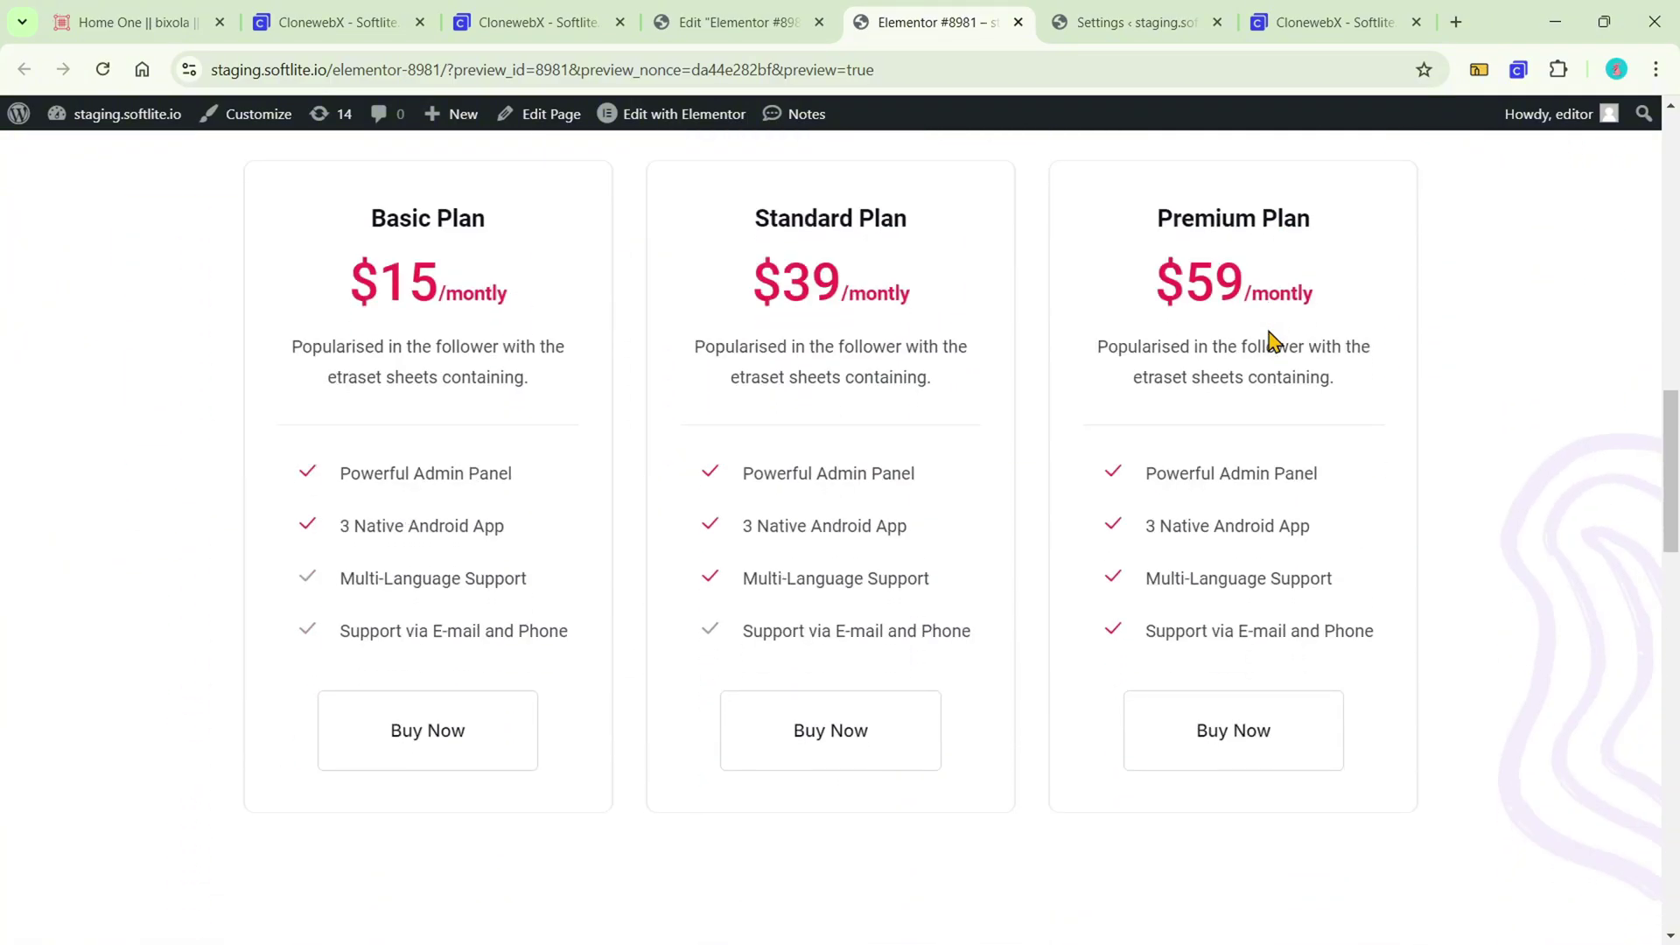
scroll(1272, 341, "down", 8)
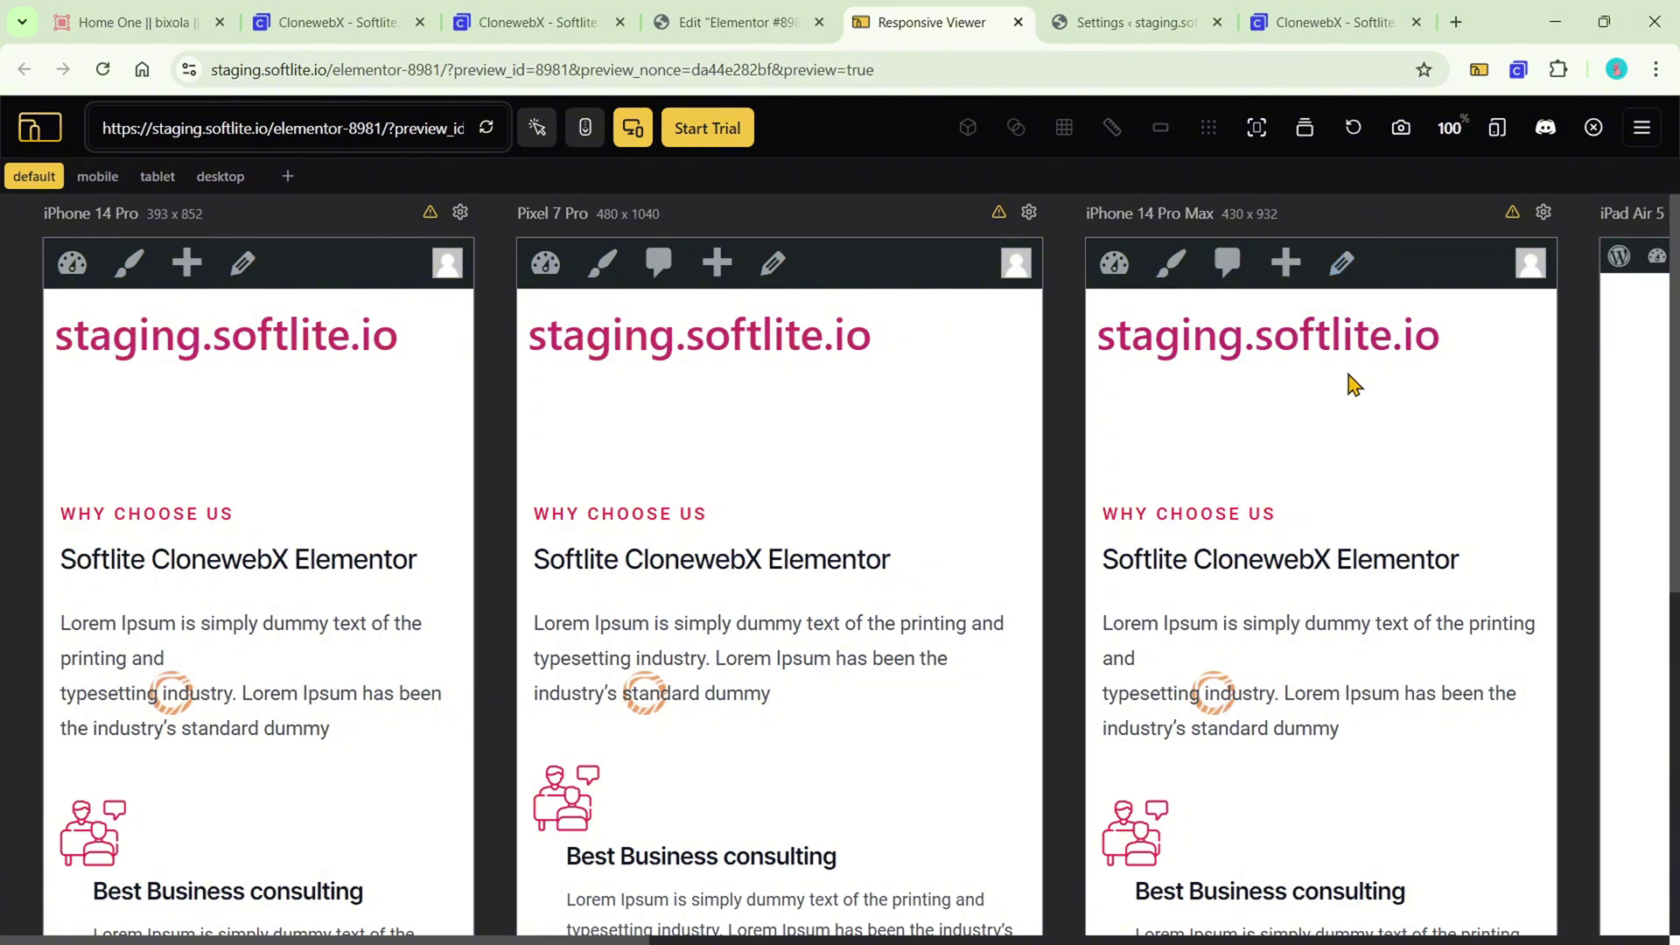
Step: Scroll the iPhone 14 Pro, Pixel 7 Pro and iPhone 14 Pro Max frames to the footer, then close the viewer
scroll(1347, 384, "down", 6)
scroll(1346, 388, "down", 8)
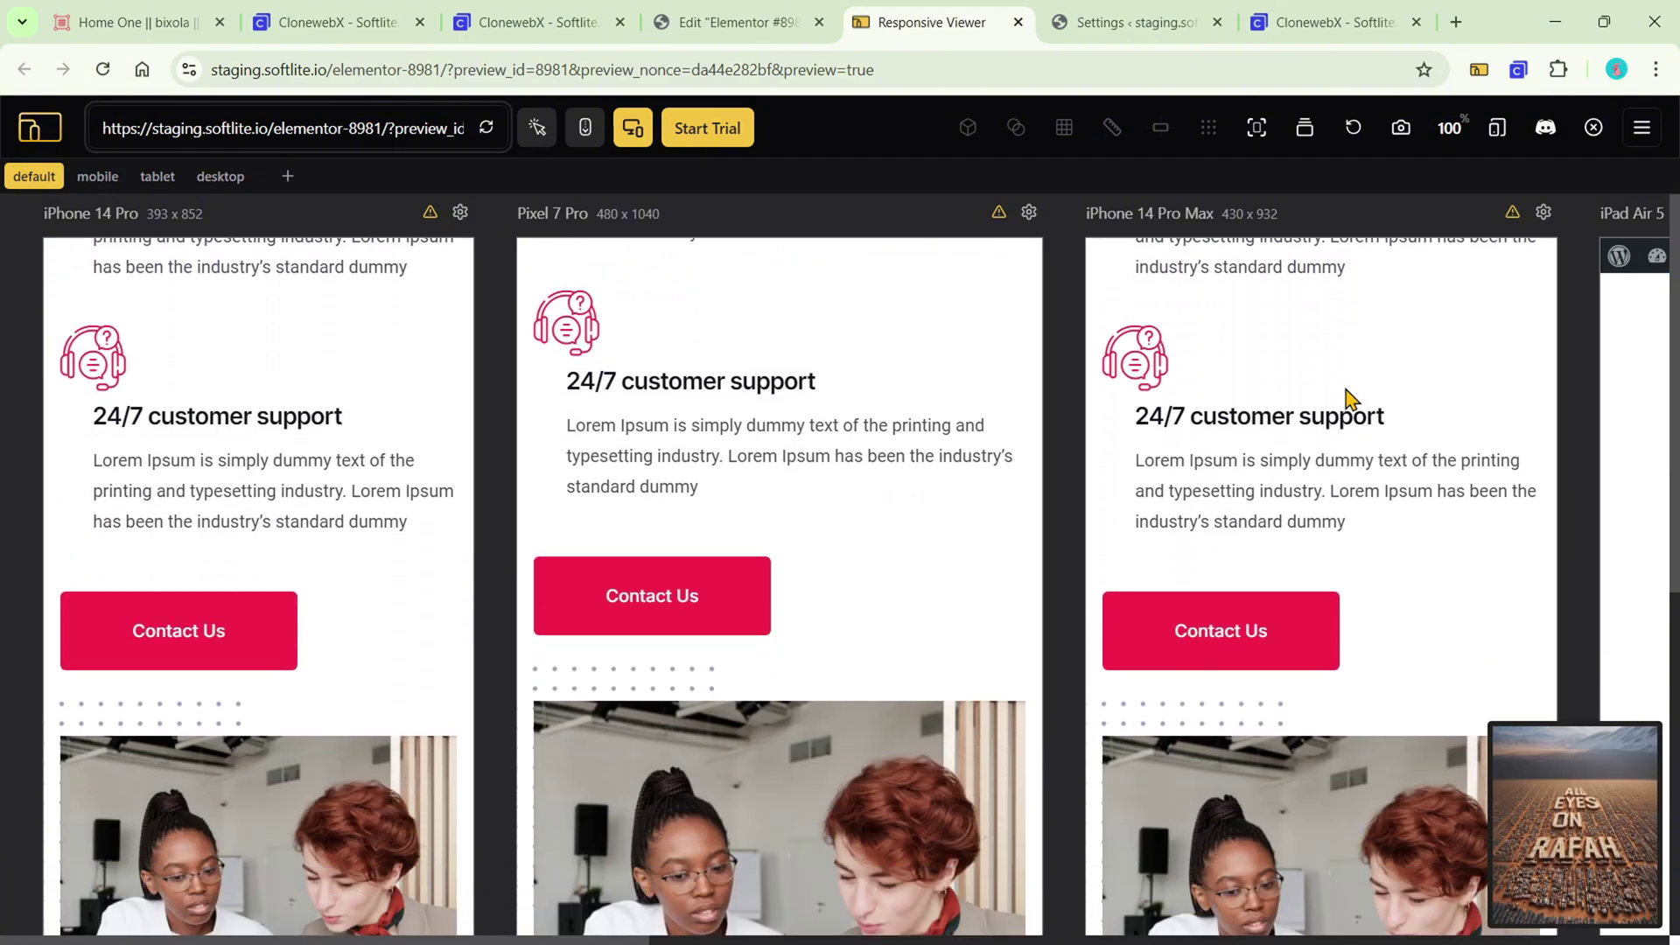
scroll(1345, 398, "down", 8)
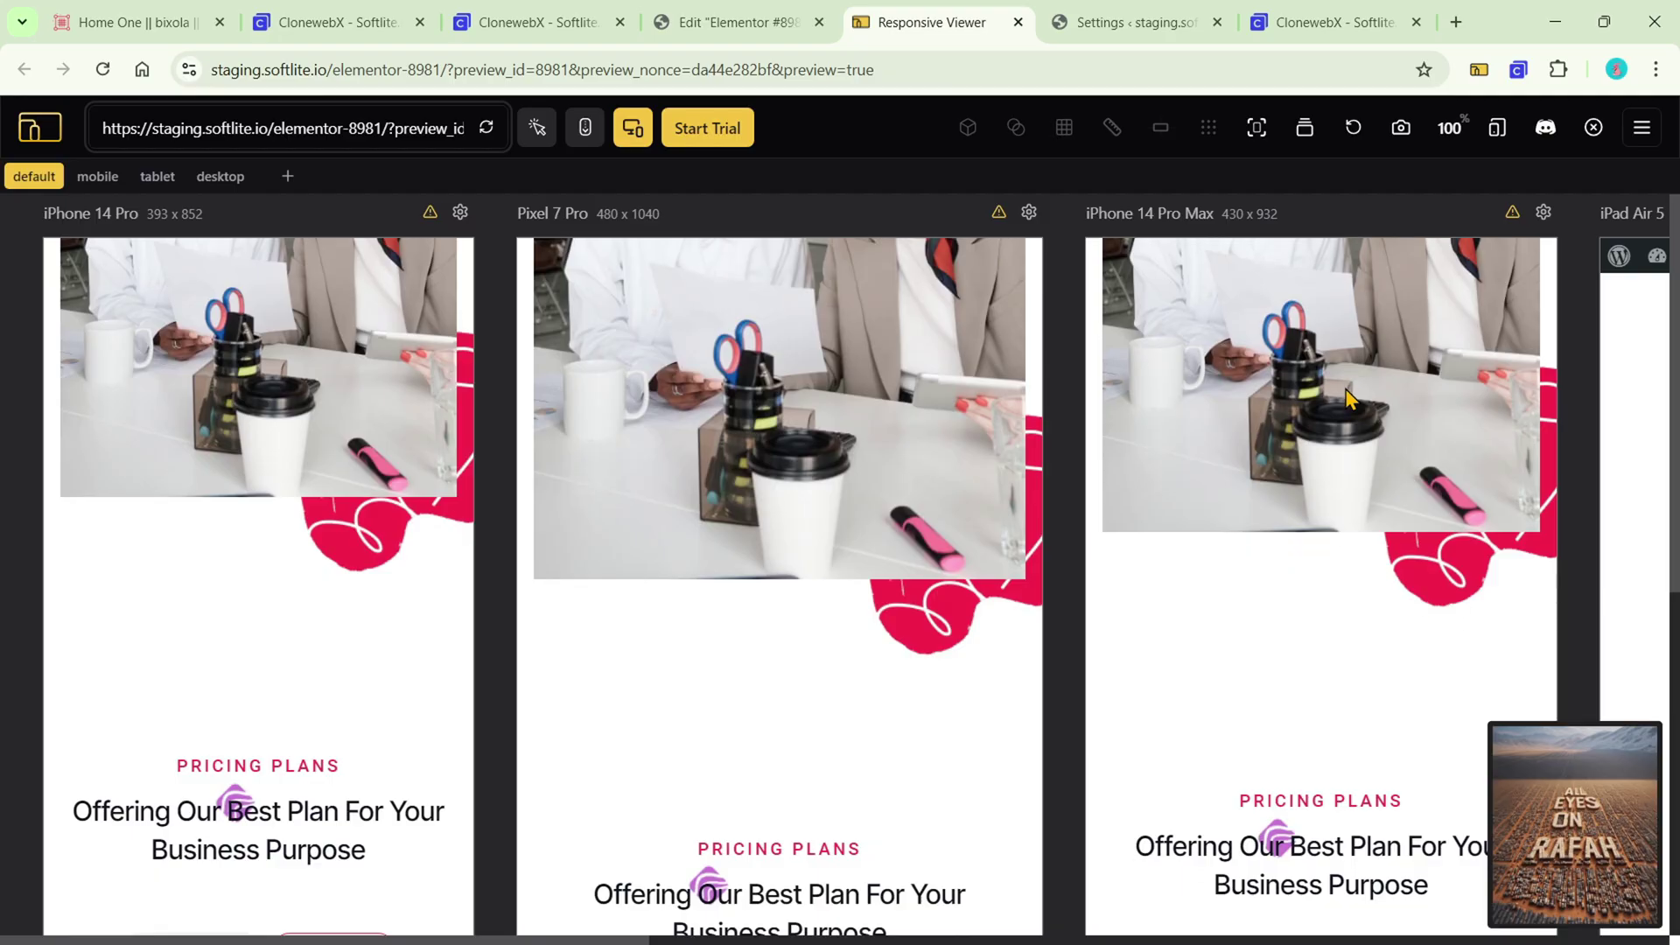
scroll(1347, 399, "down", 20)
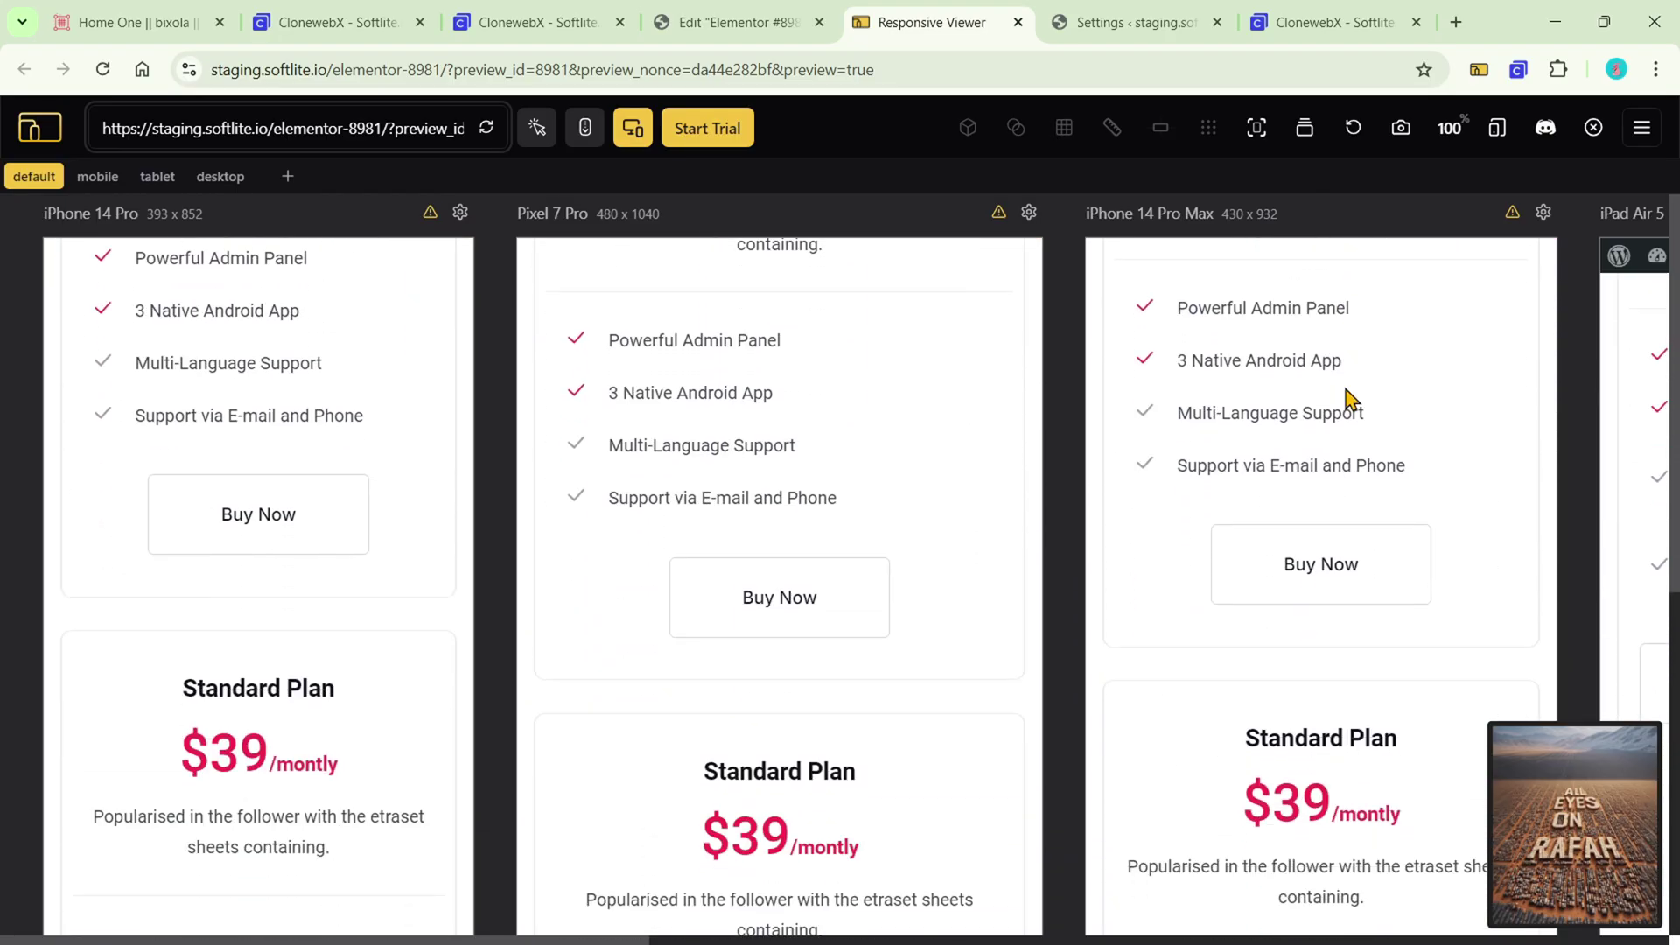
scroll(1347, 399, "down", 12)
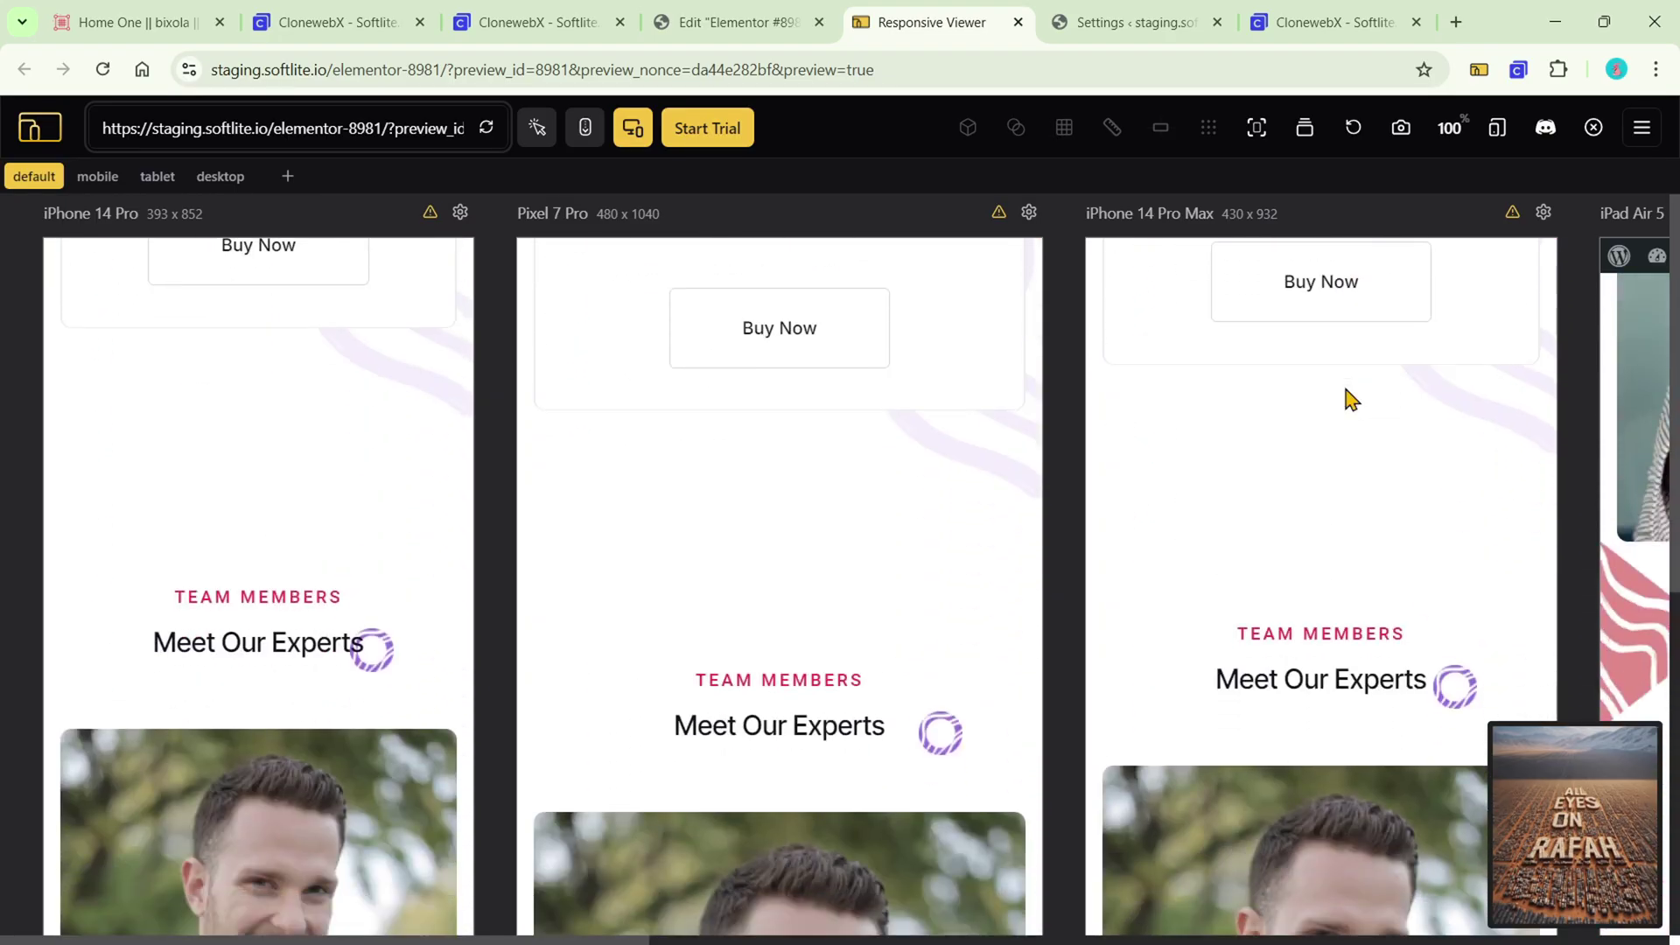
scroll(1347, 399, "down", 10)
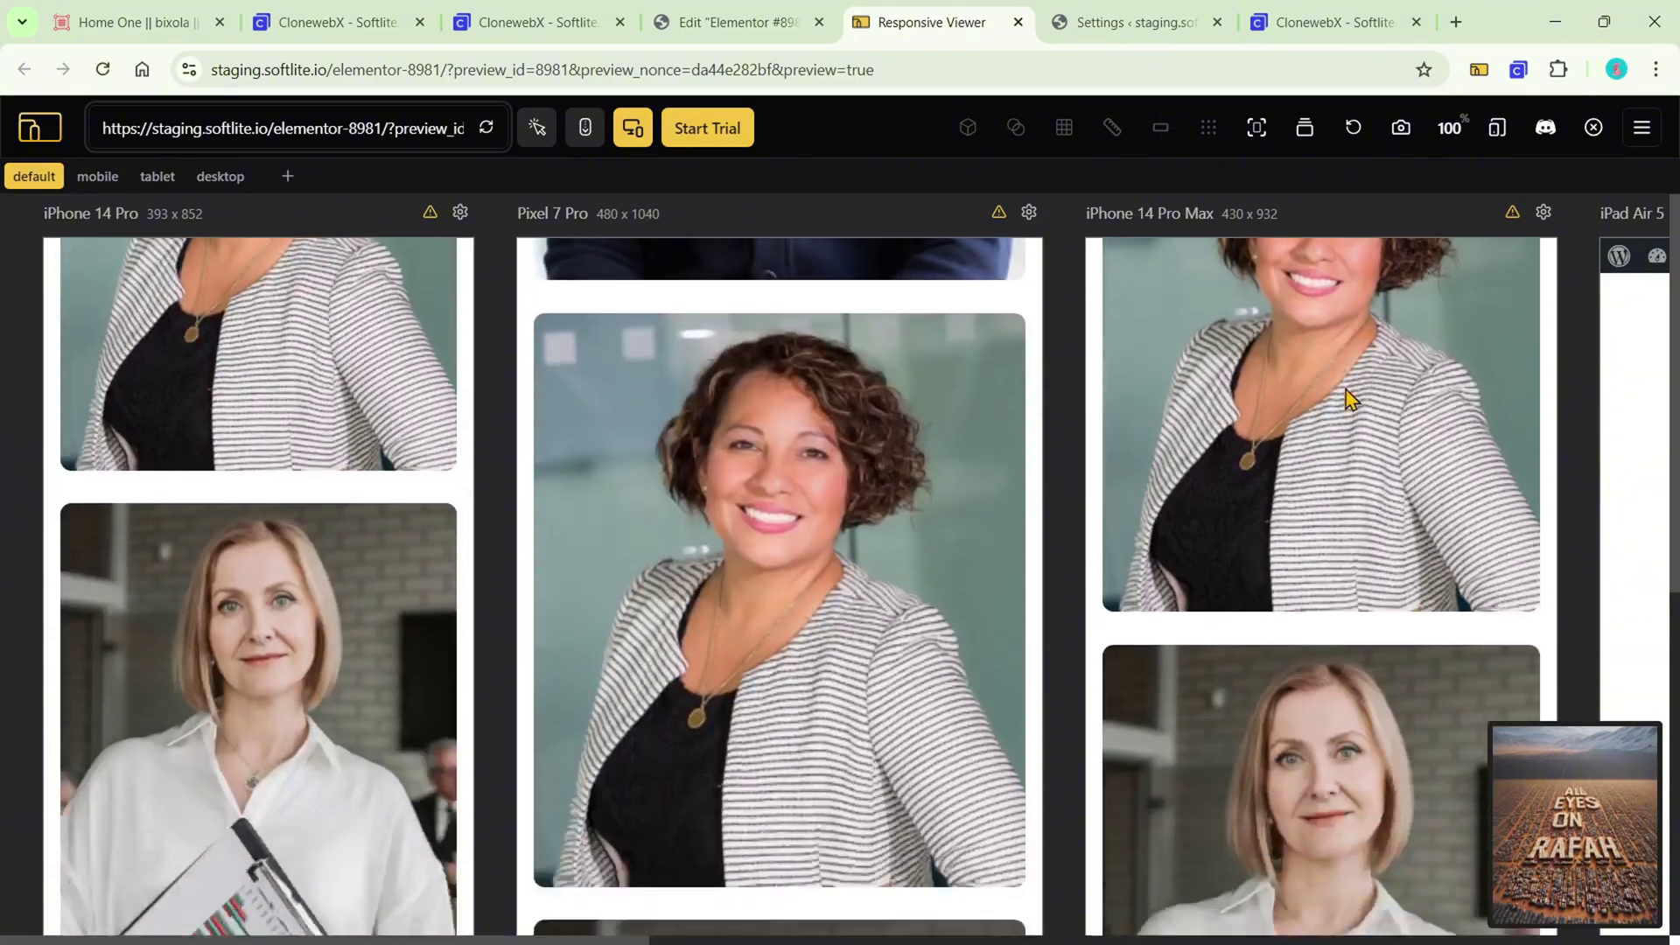
scroll(1352, 399, "down", 8)
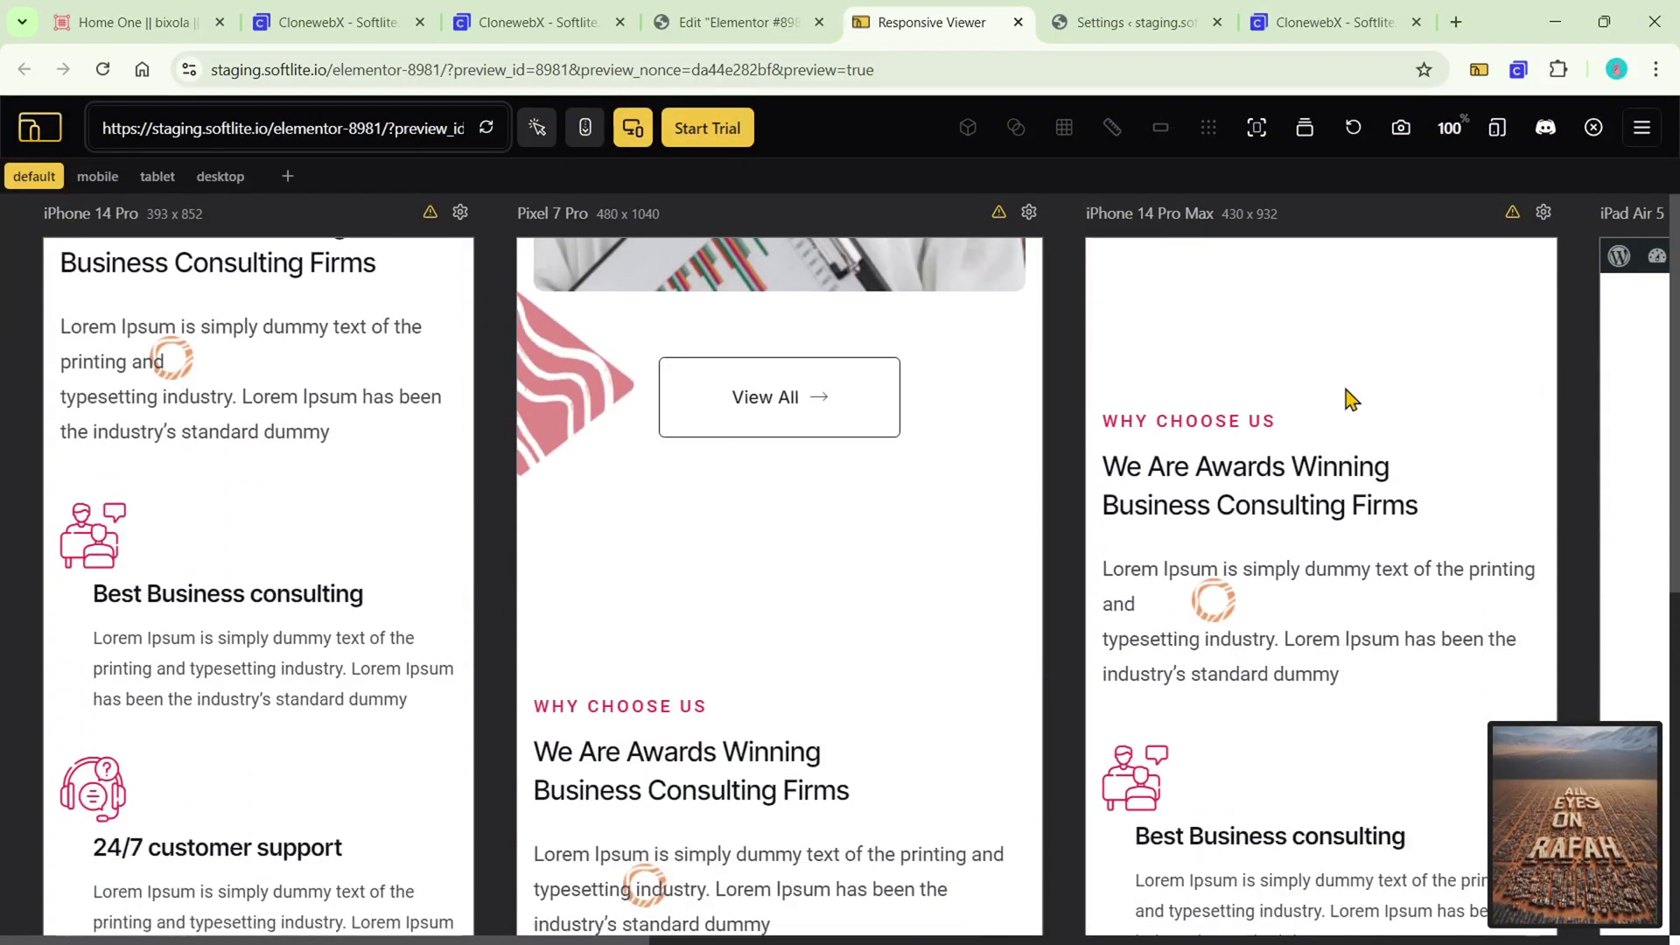
scroll(1352, 399, "down", 4)
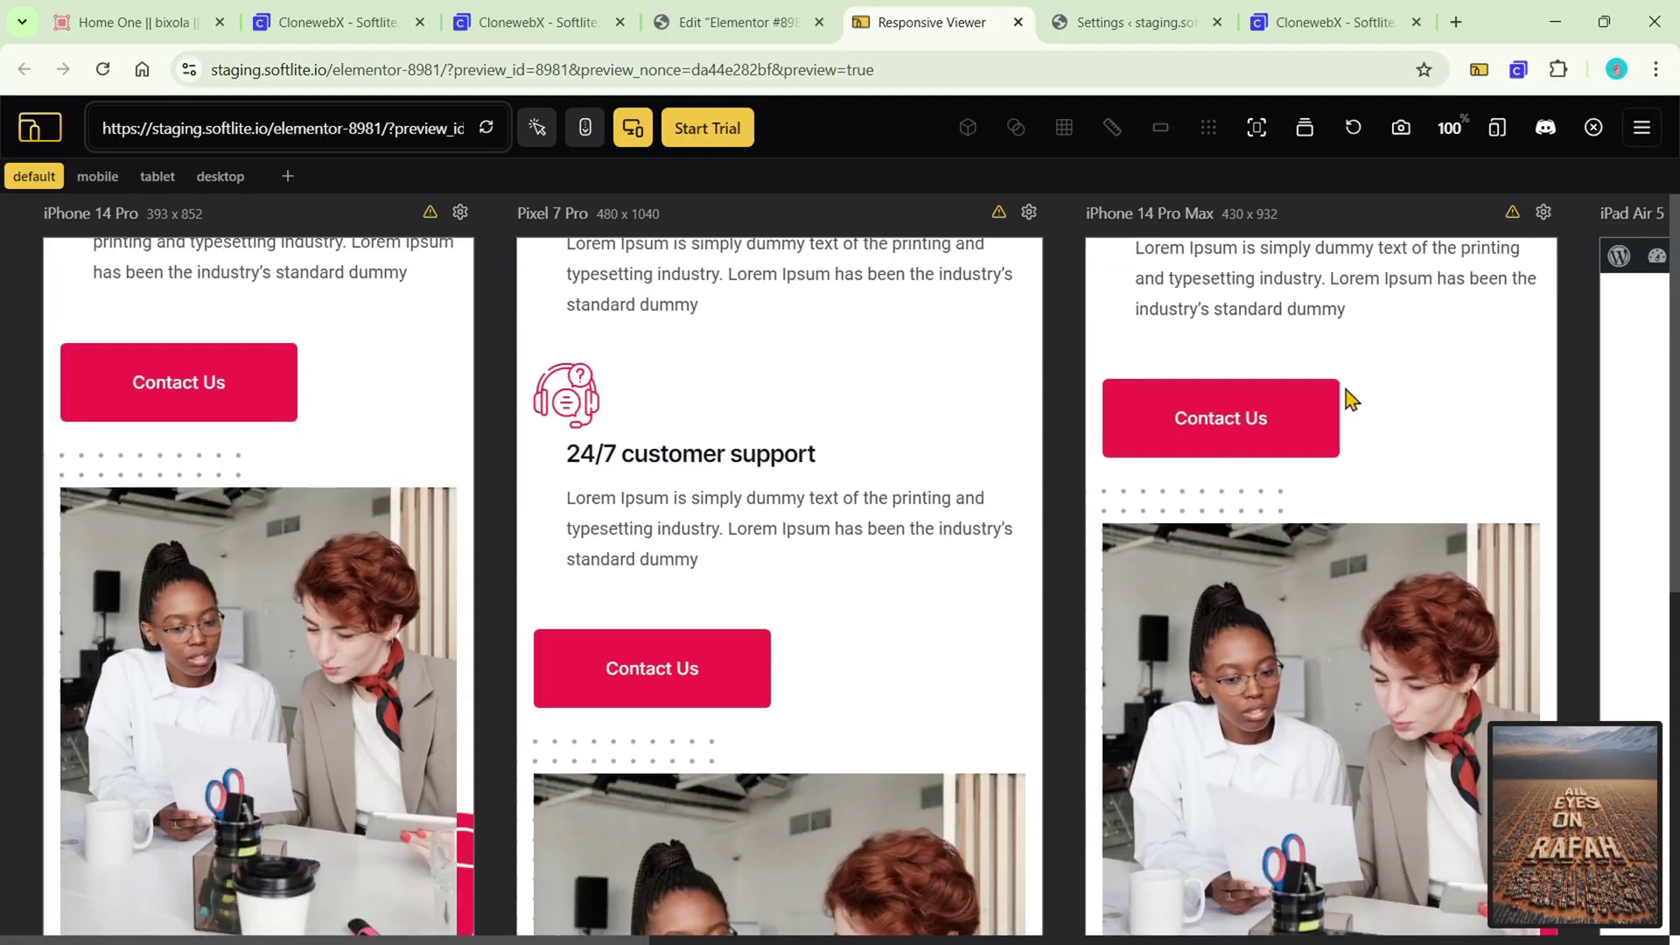
scroll(1336, 405, "down", 10)
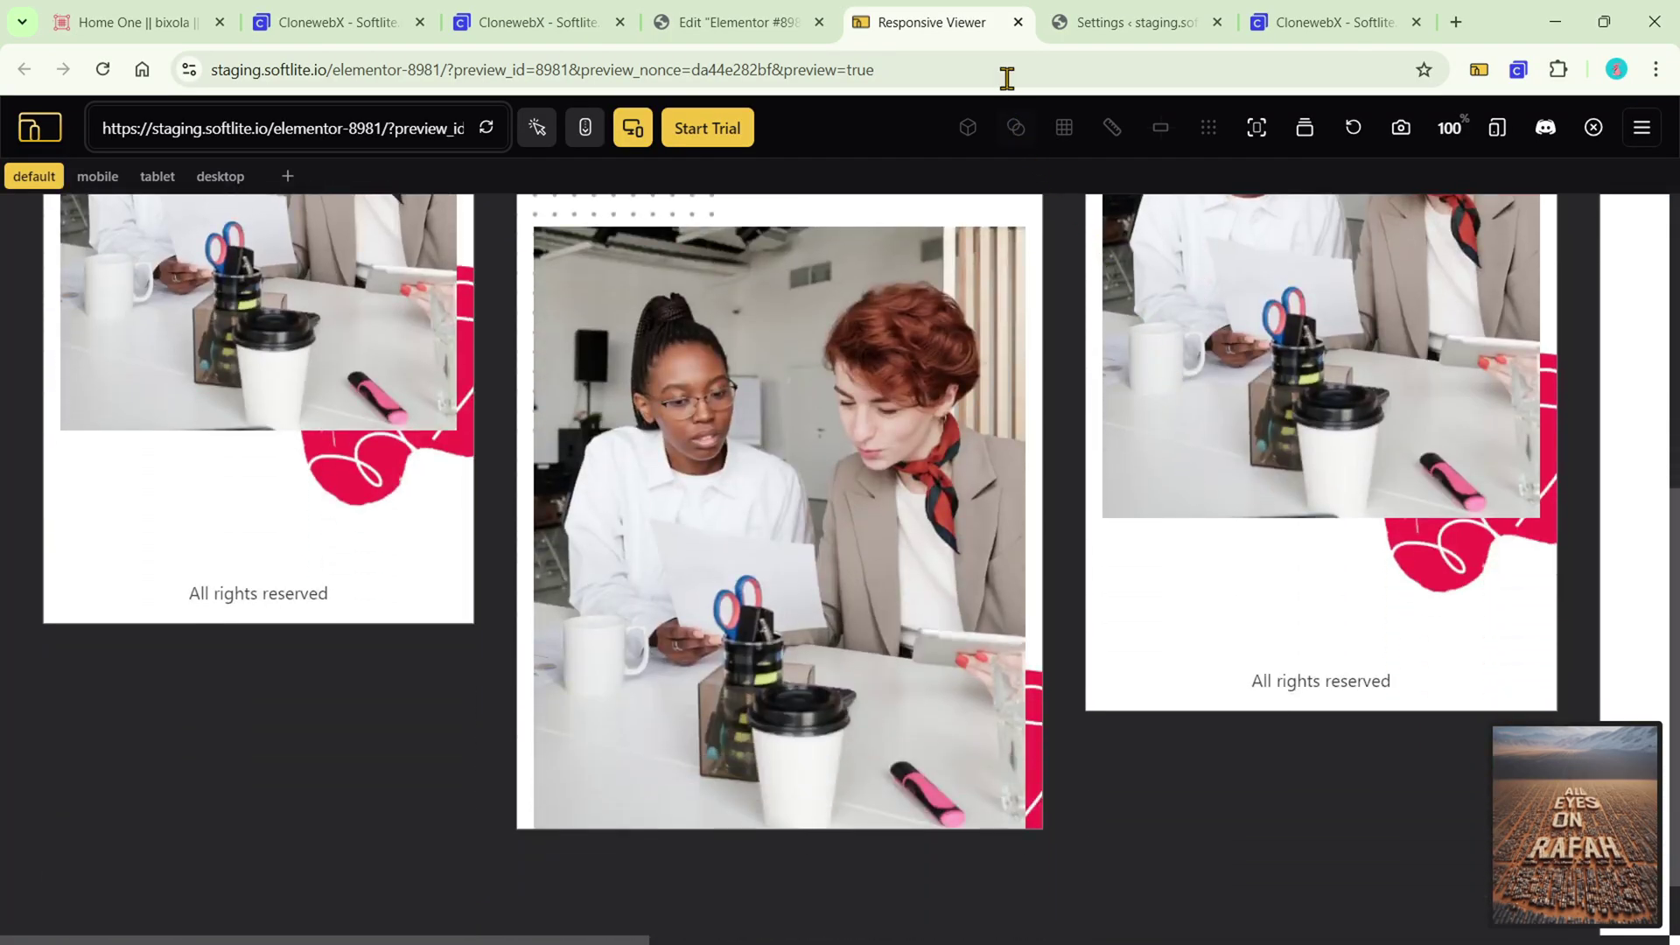
left_click(1017, 22)
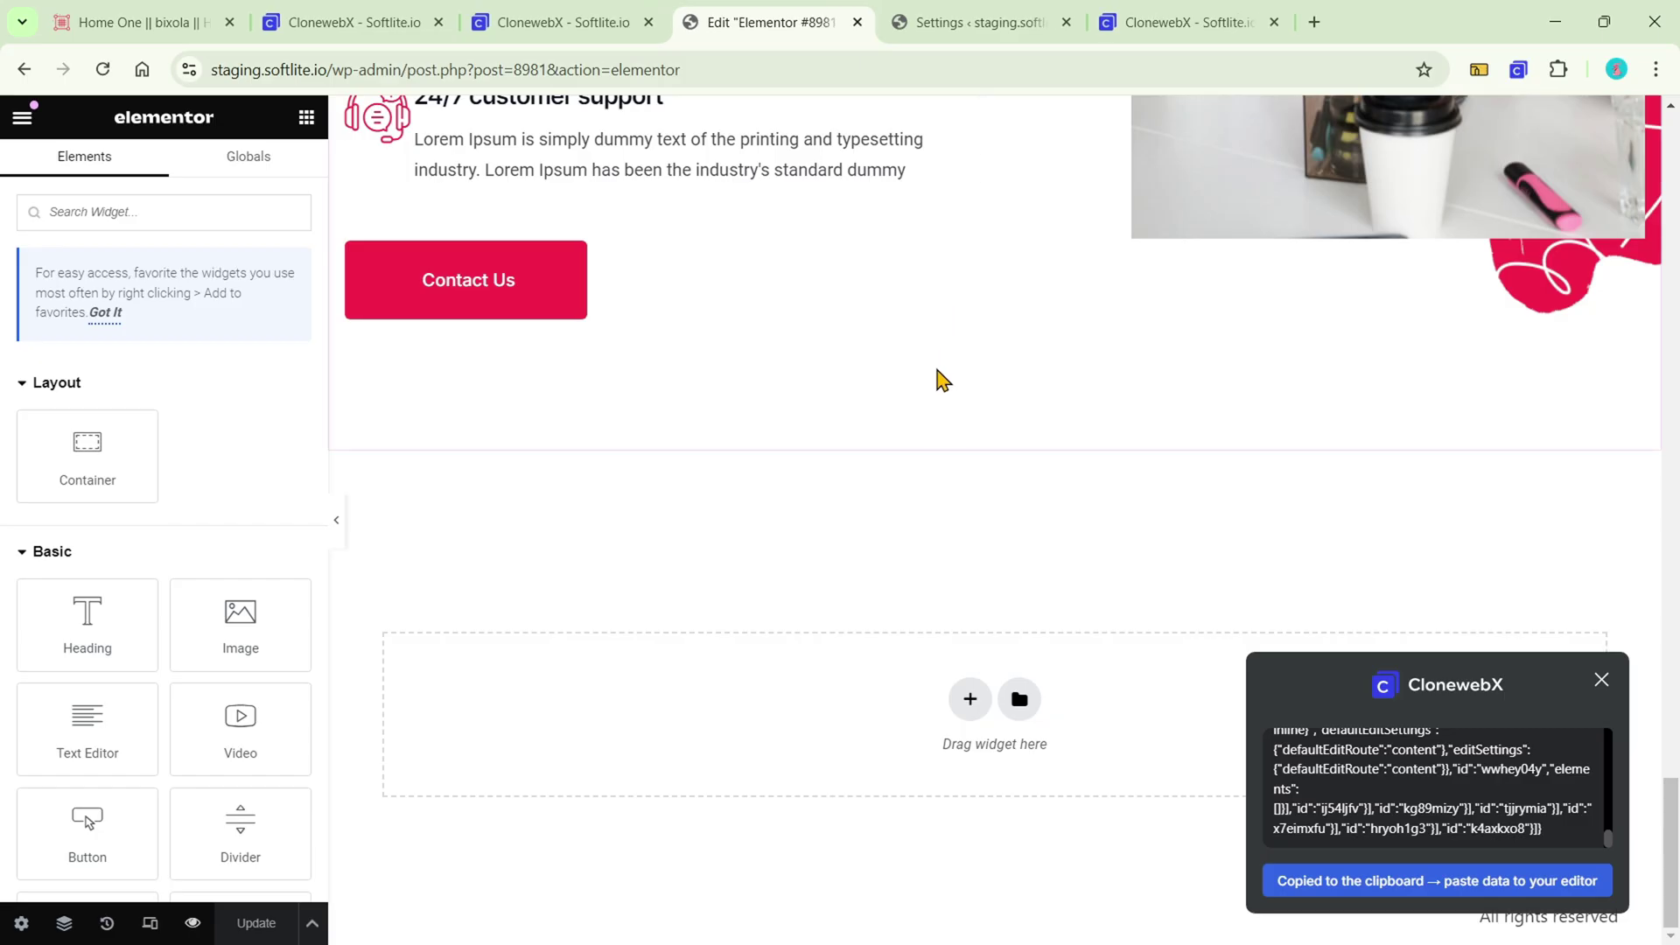
Step: Clear the old .why-choose-one CSS selector in the CloneWebX project for the Bixola page
scroll(937, 375, "up", 4)
left_click(602, 35)
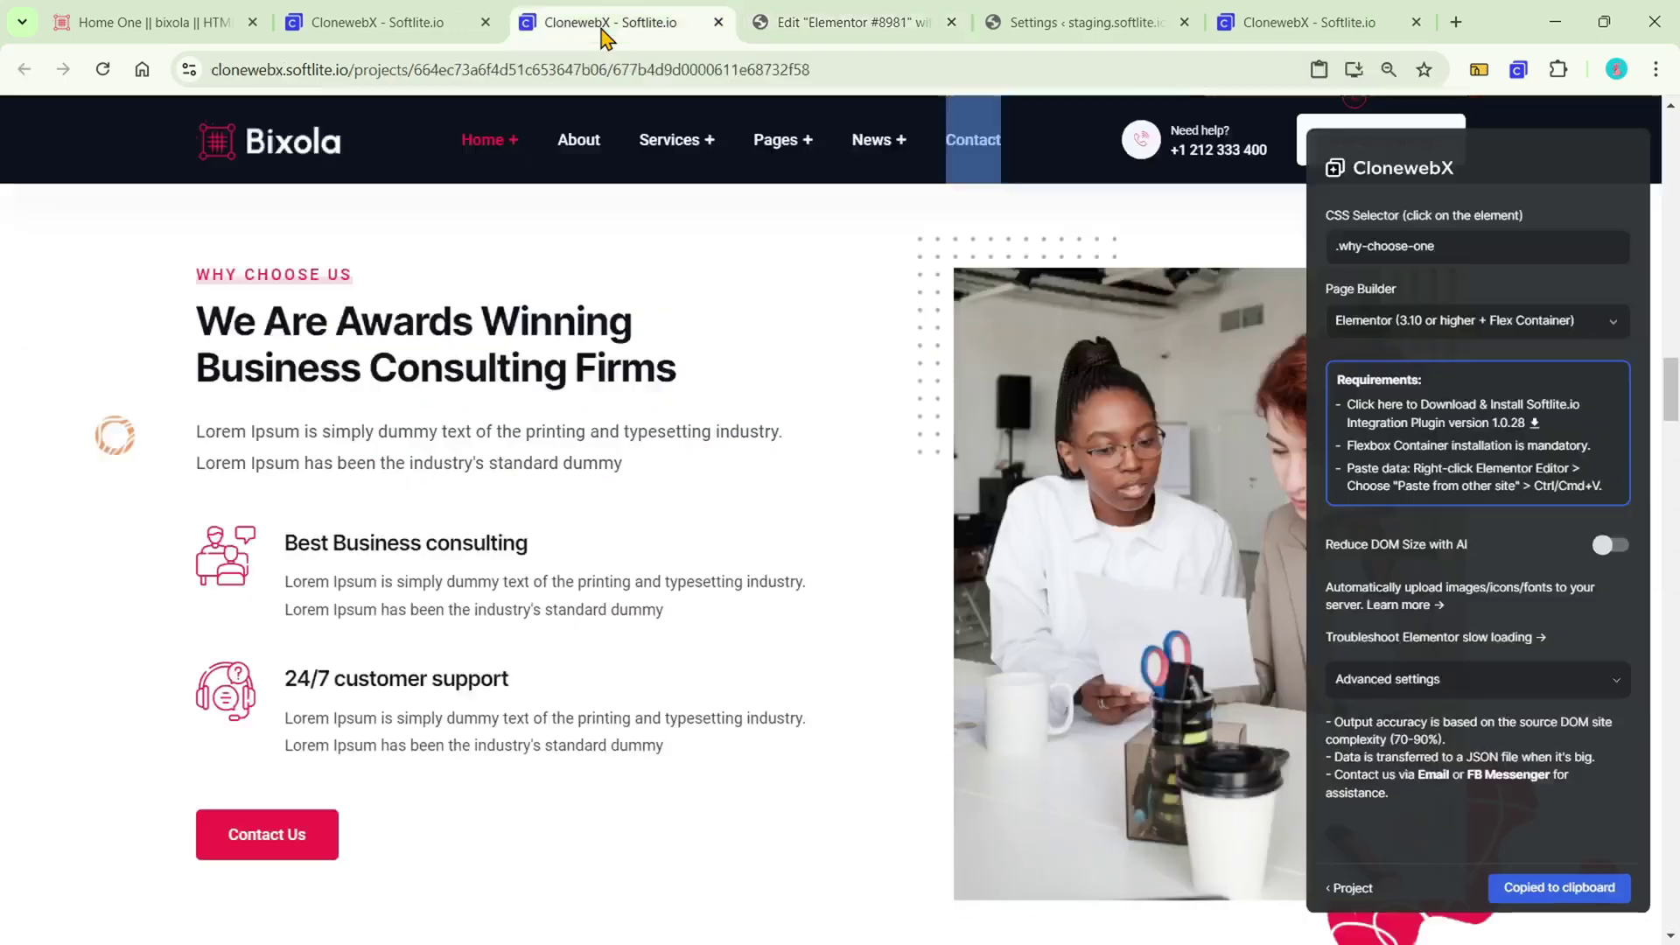
triple_click(1454, 253)
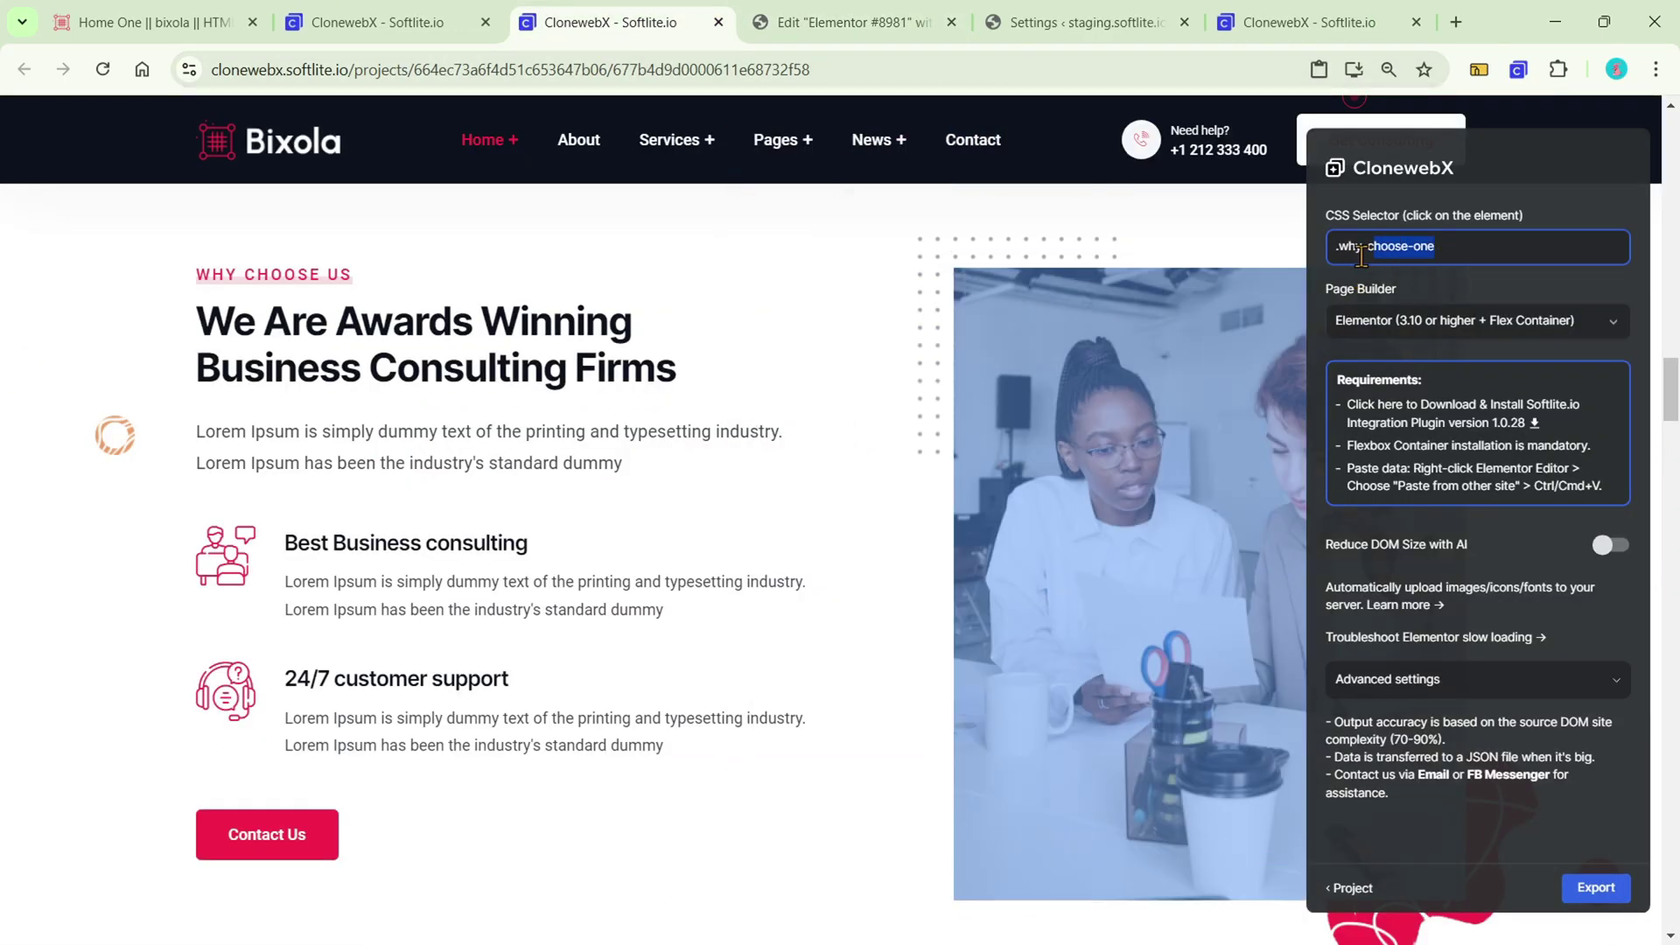
key("BackSpace")
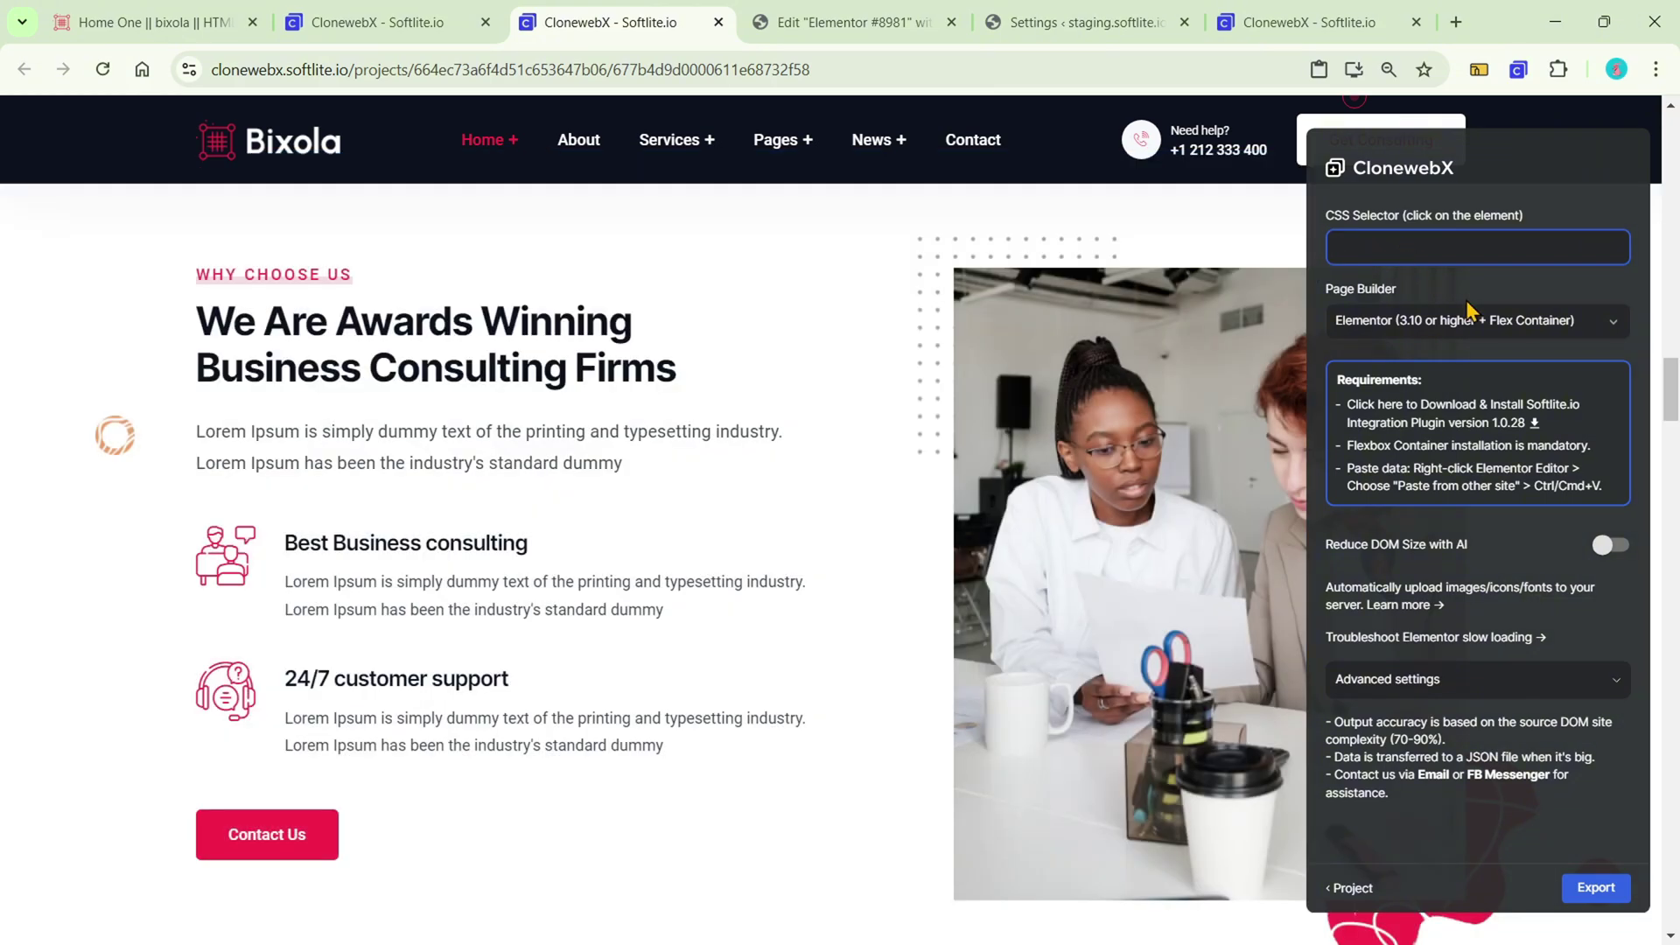
Step: Export the body by selector as an Elementor (3.10+ Flex Container) template
left_click(1492, 325)
left_click(1476, 396)
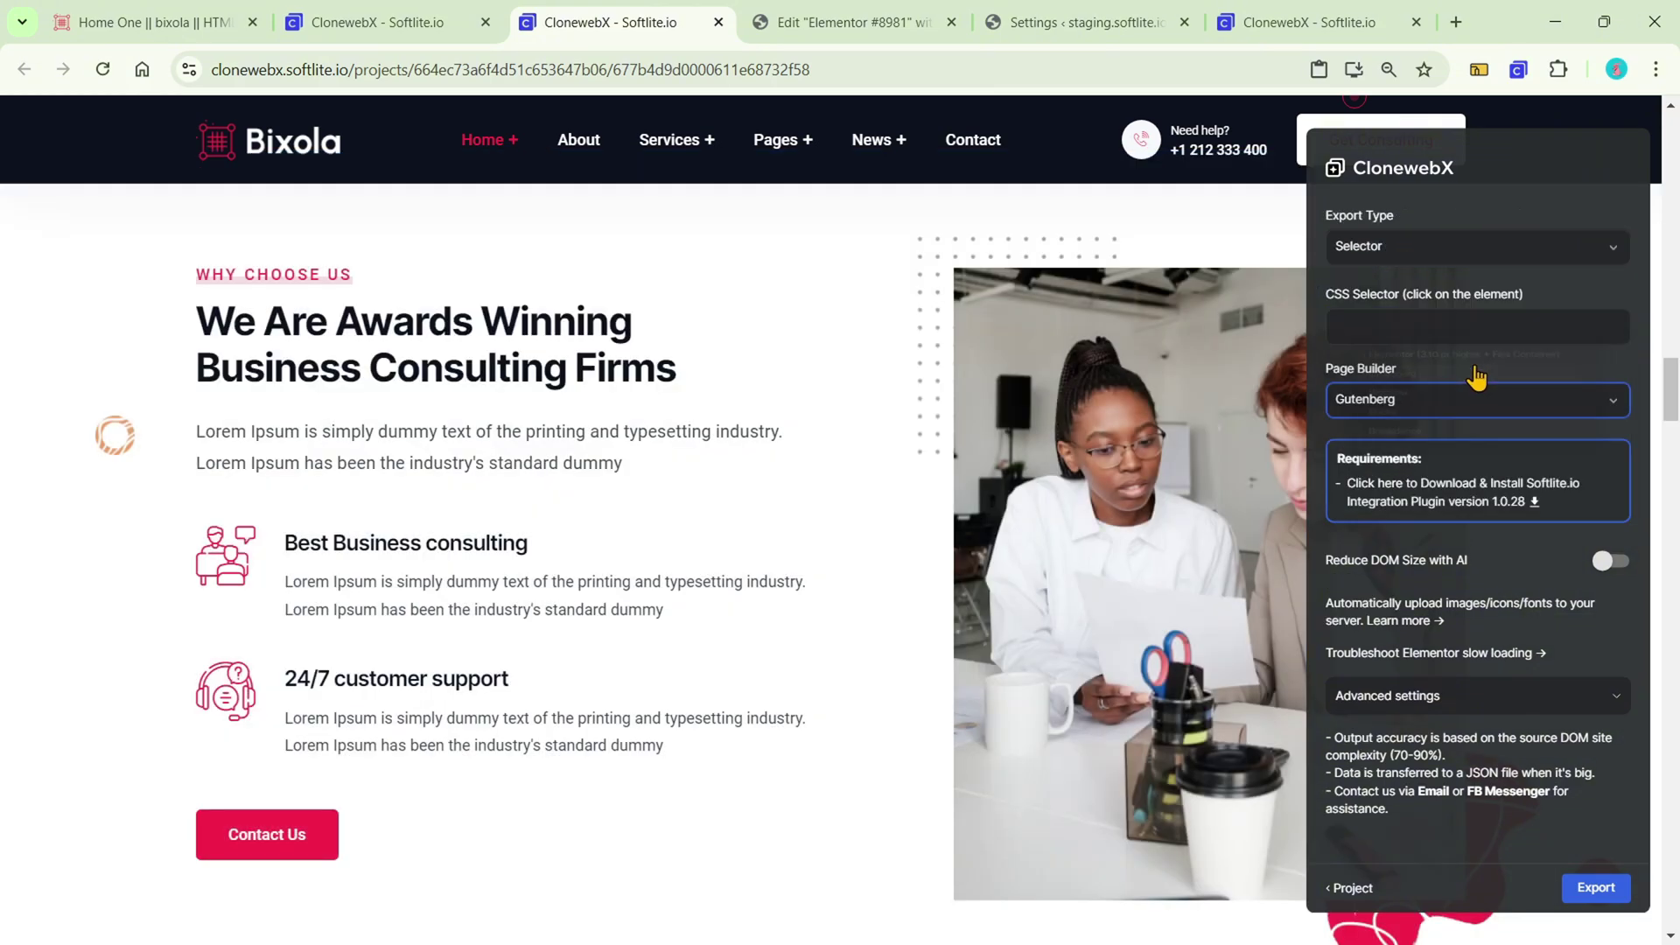
left_click(1590, 248)
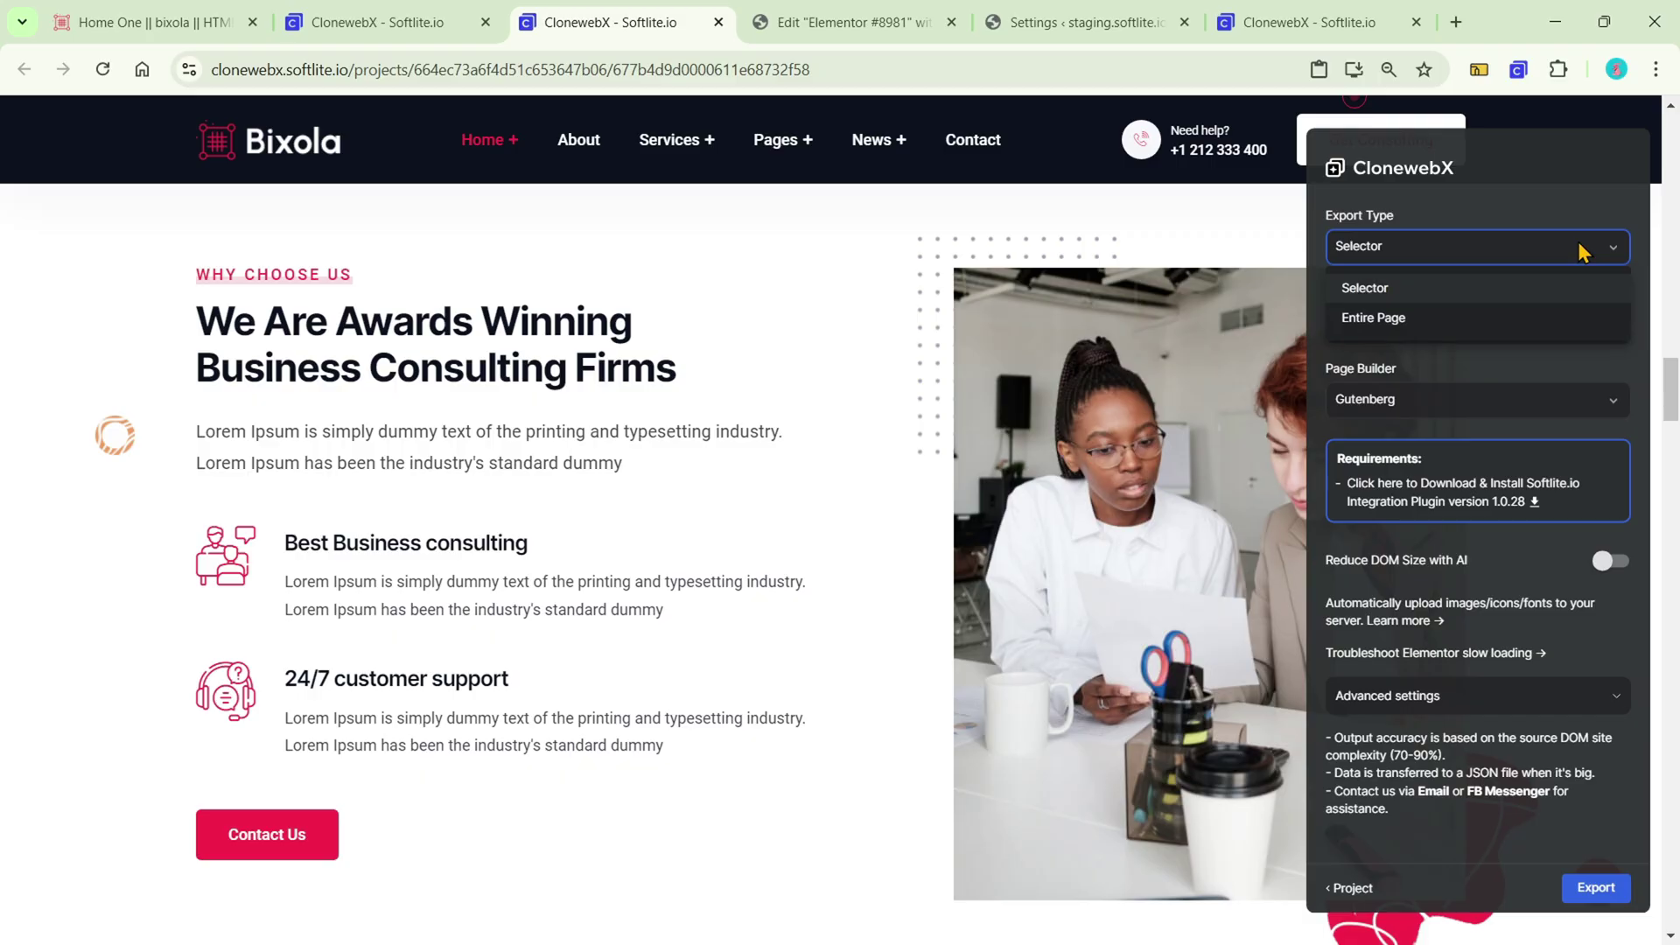
left_click(1556, 317)
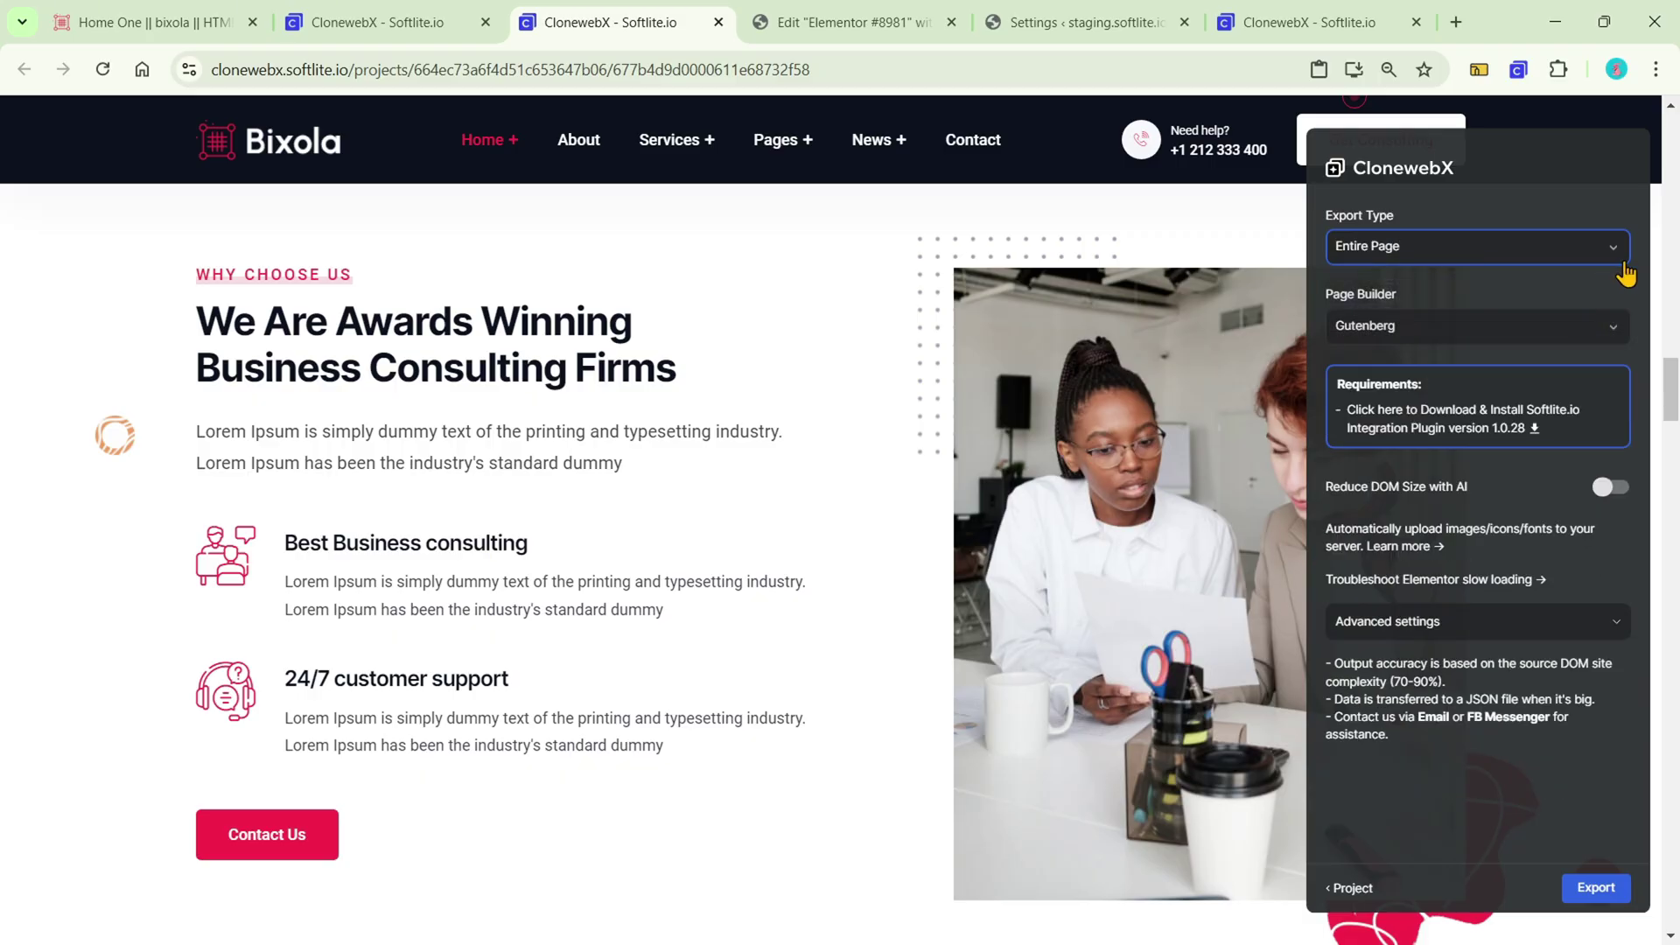
left_click(1537, 252)
left_click(1536, 289)
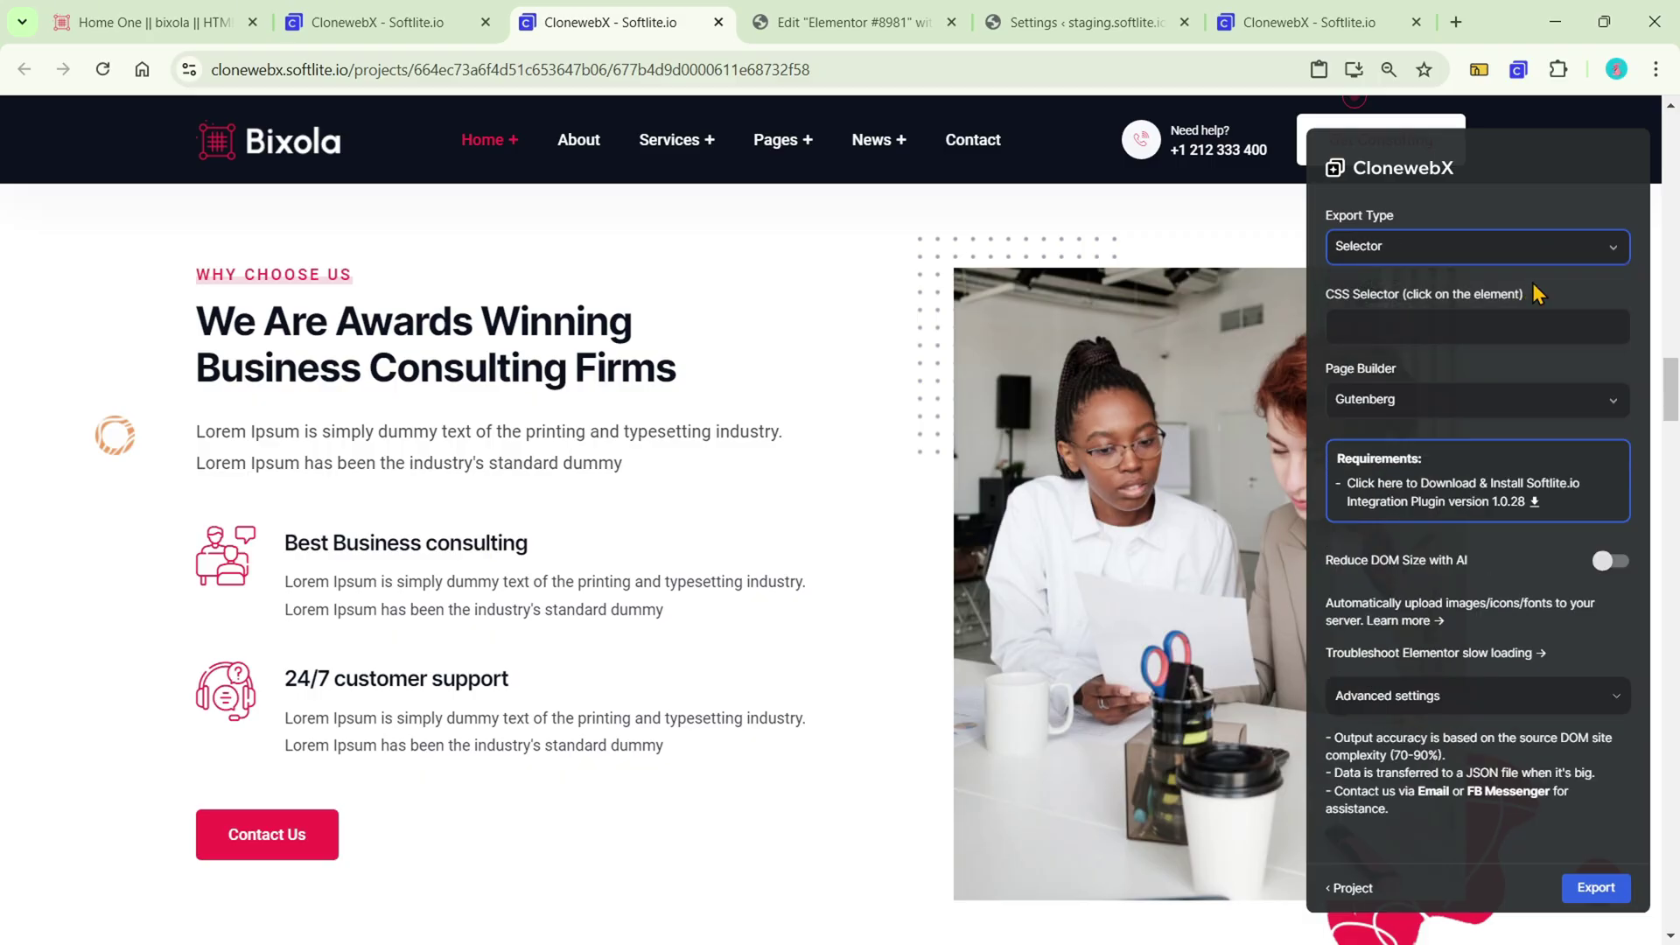
left_click(1483, 399)
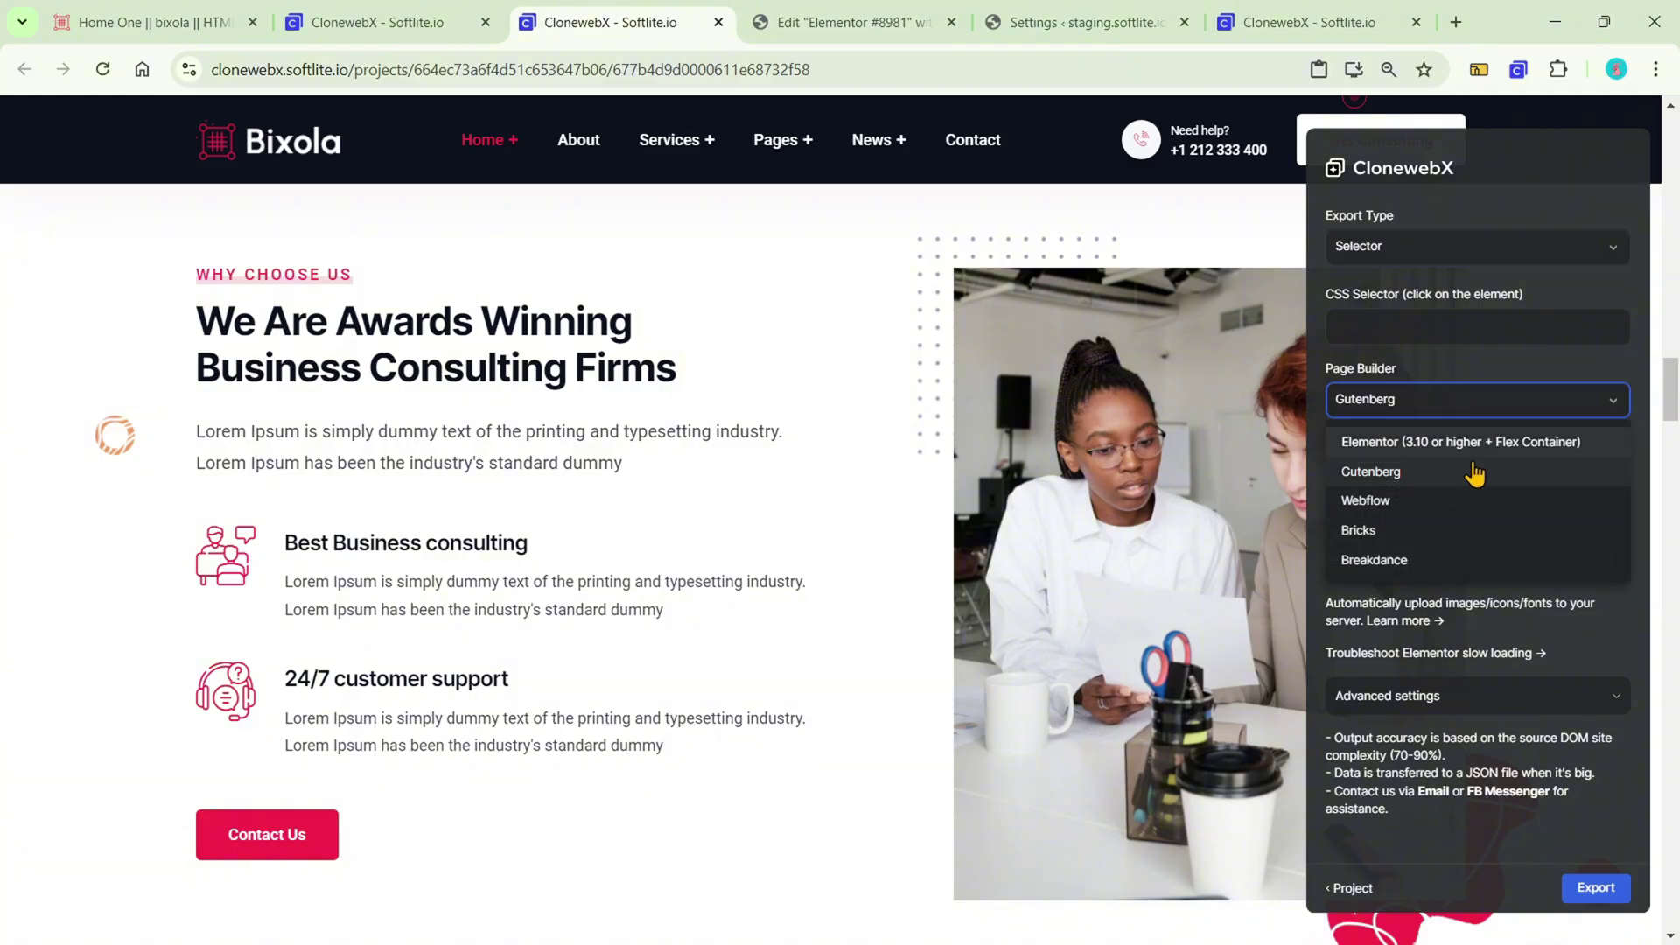
left_click(1476, 443)
left_click(1502, 243)
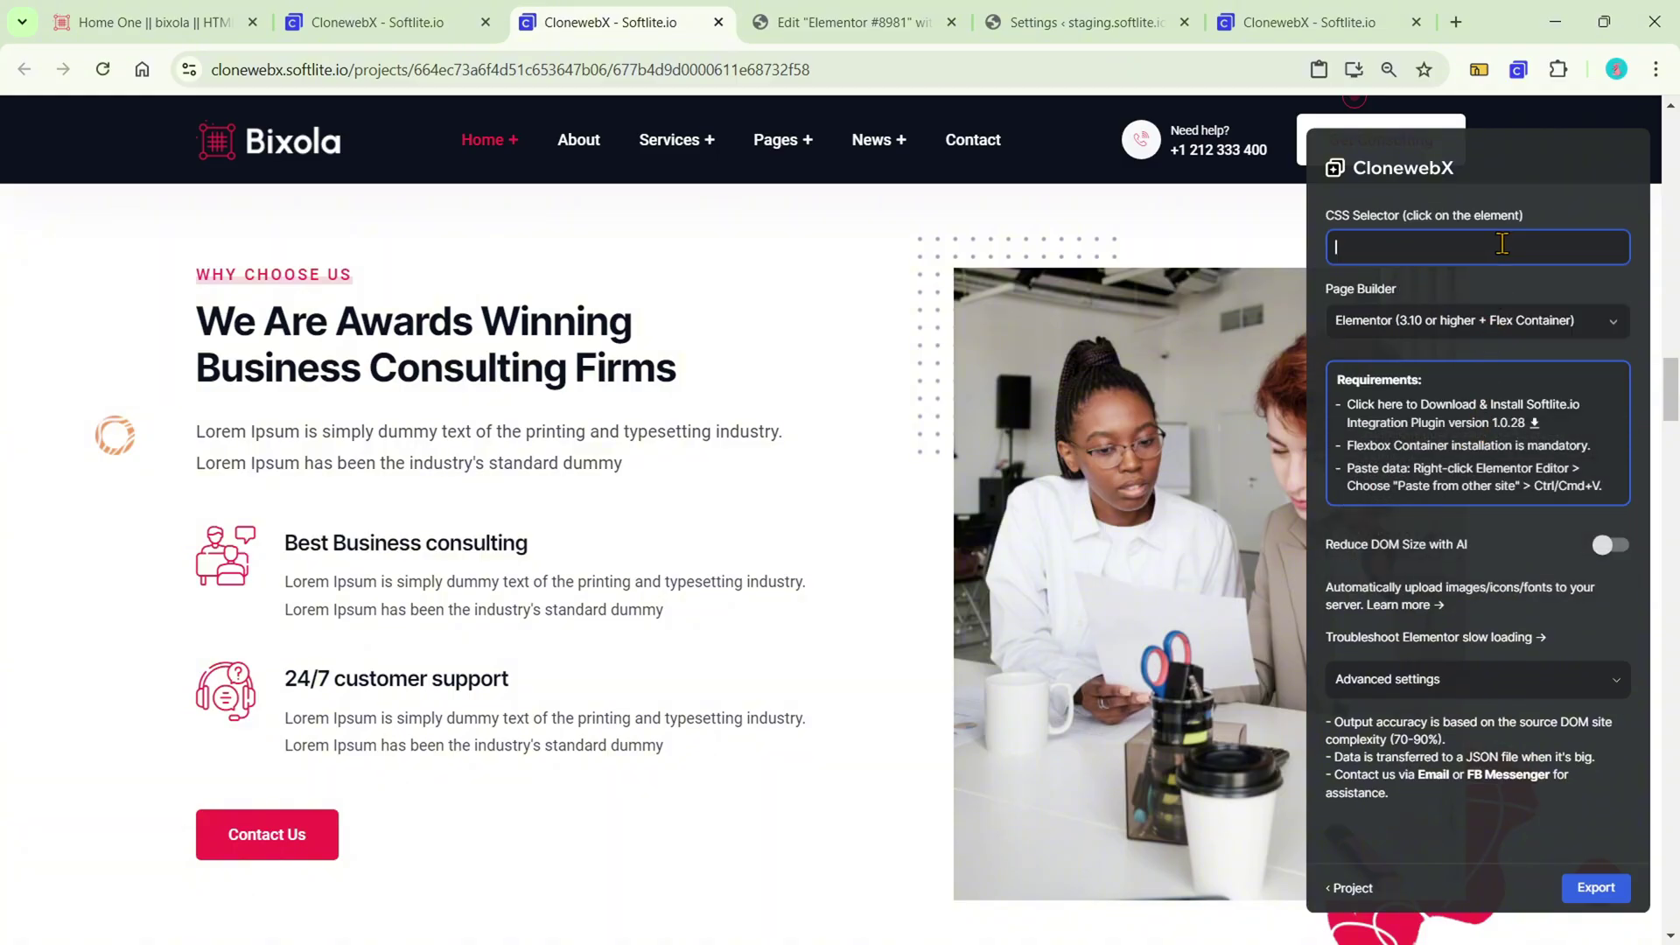
scroll(787, 368, "up", 2)
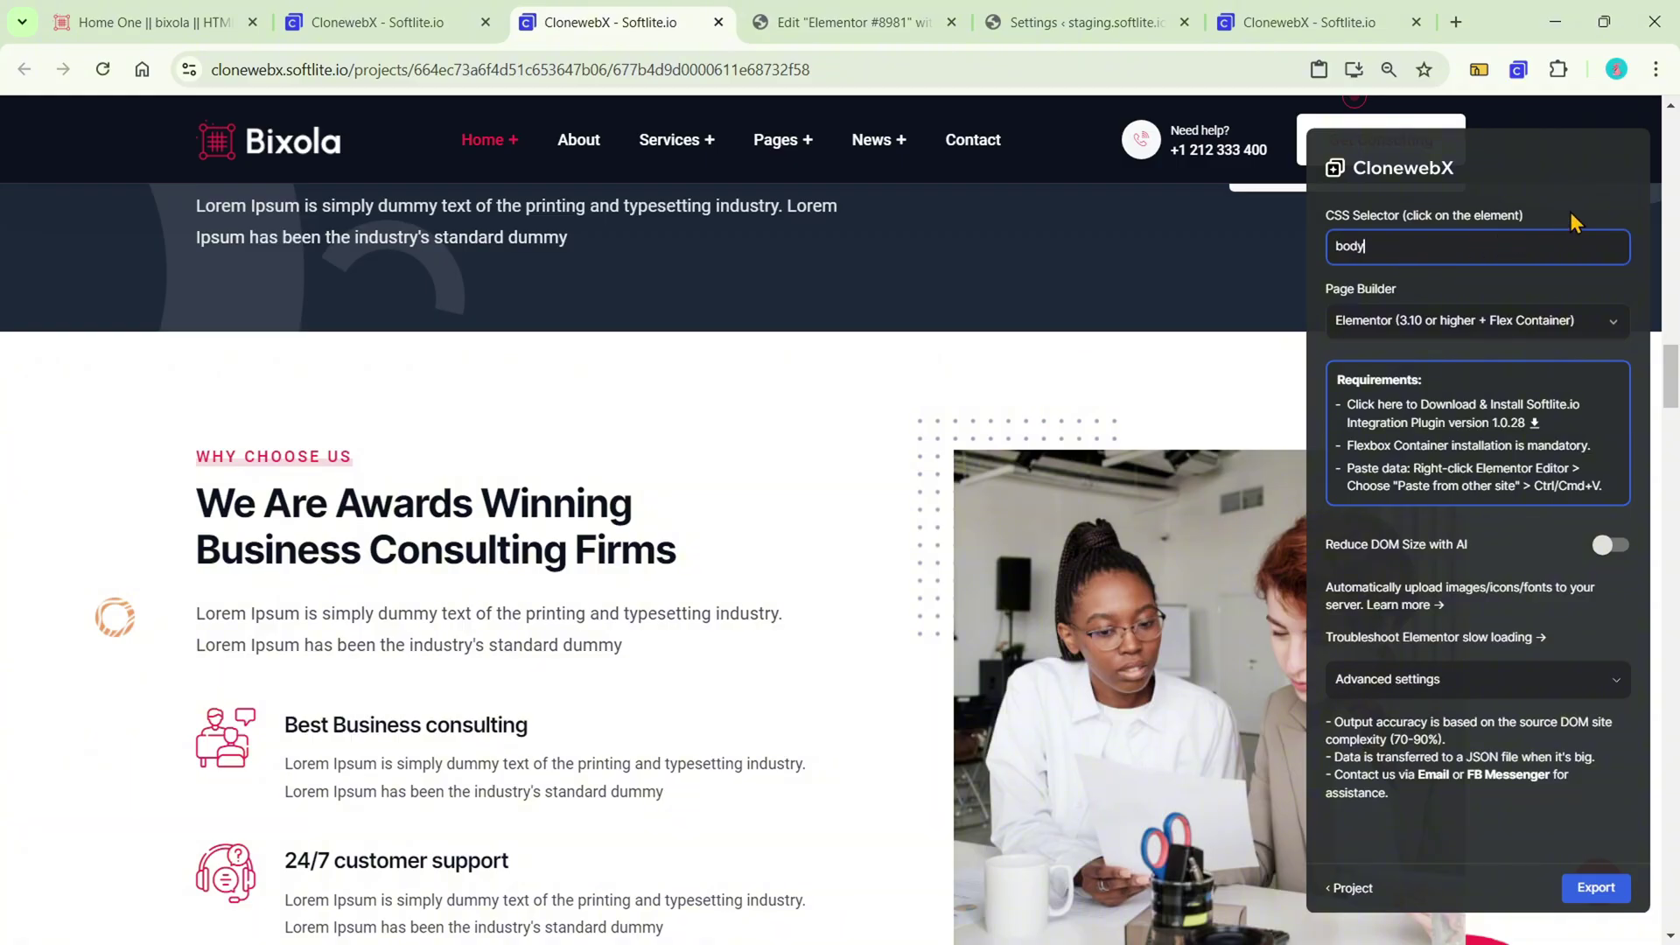
left_click(1592, 889)
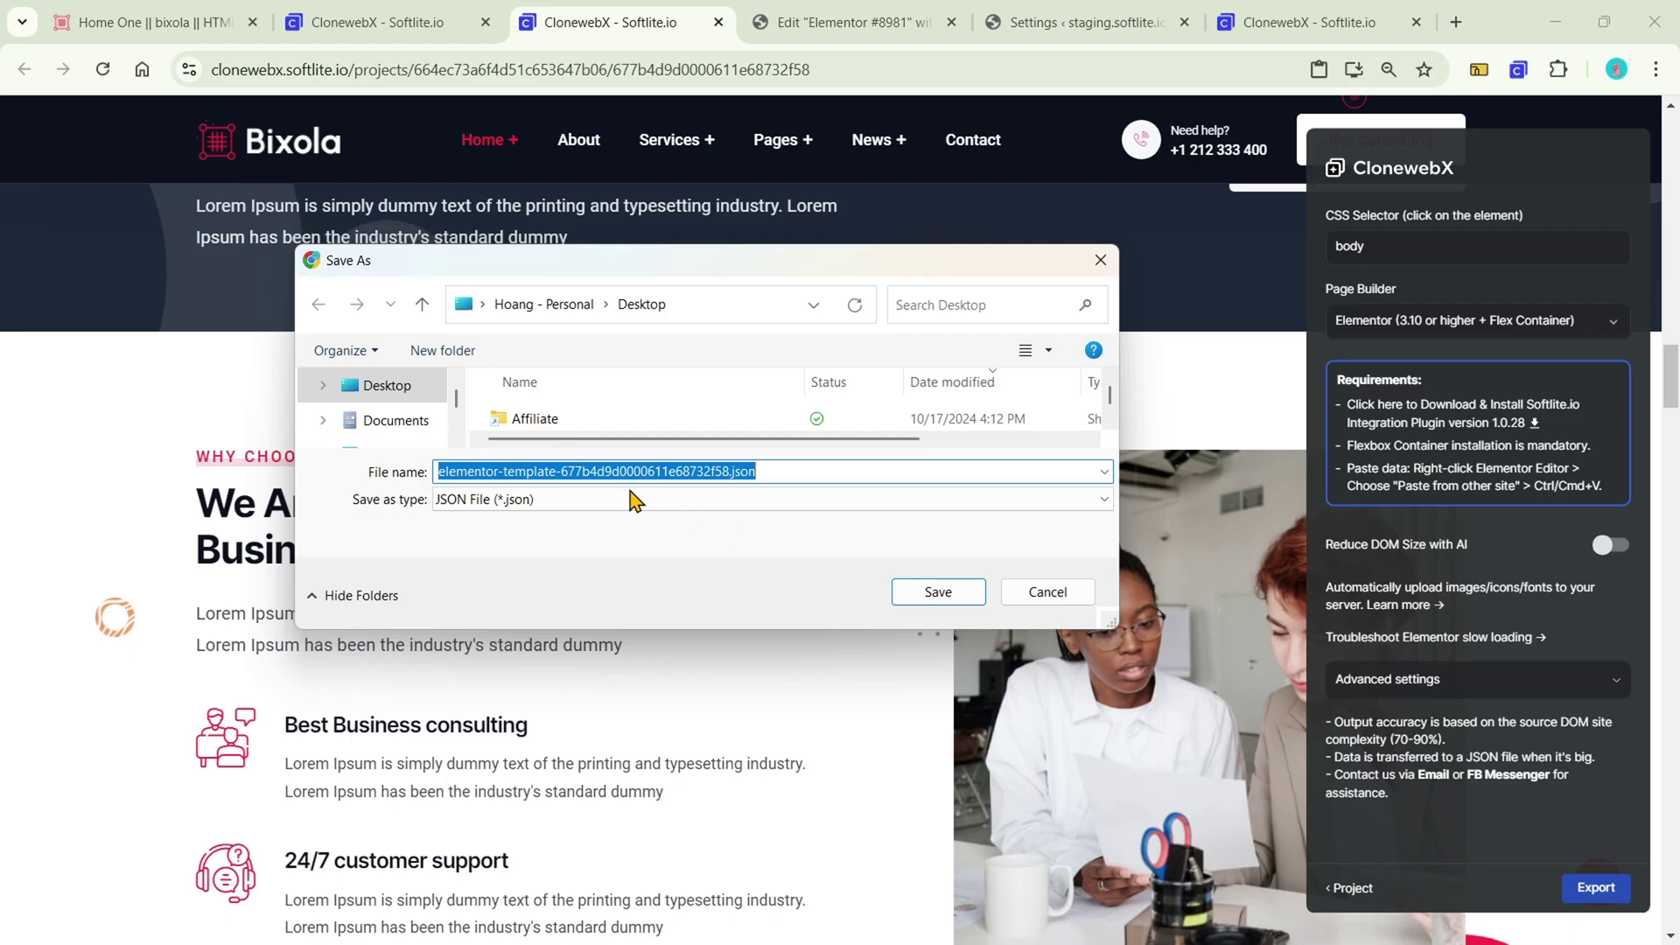
Step: Save elementor-template-677b4d9d0000611e68732f58.json to the Desktop
left_click(962, 592)
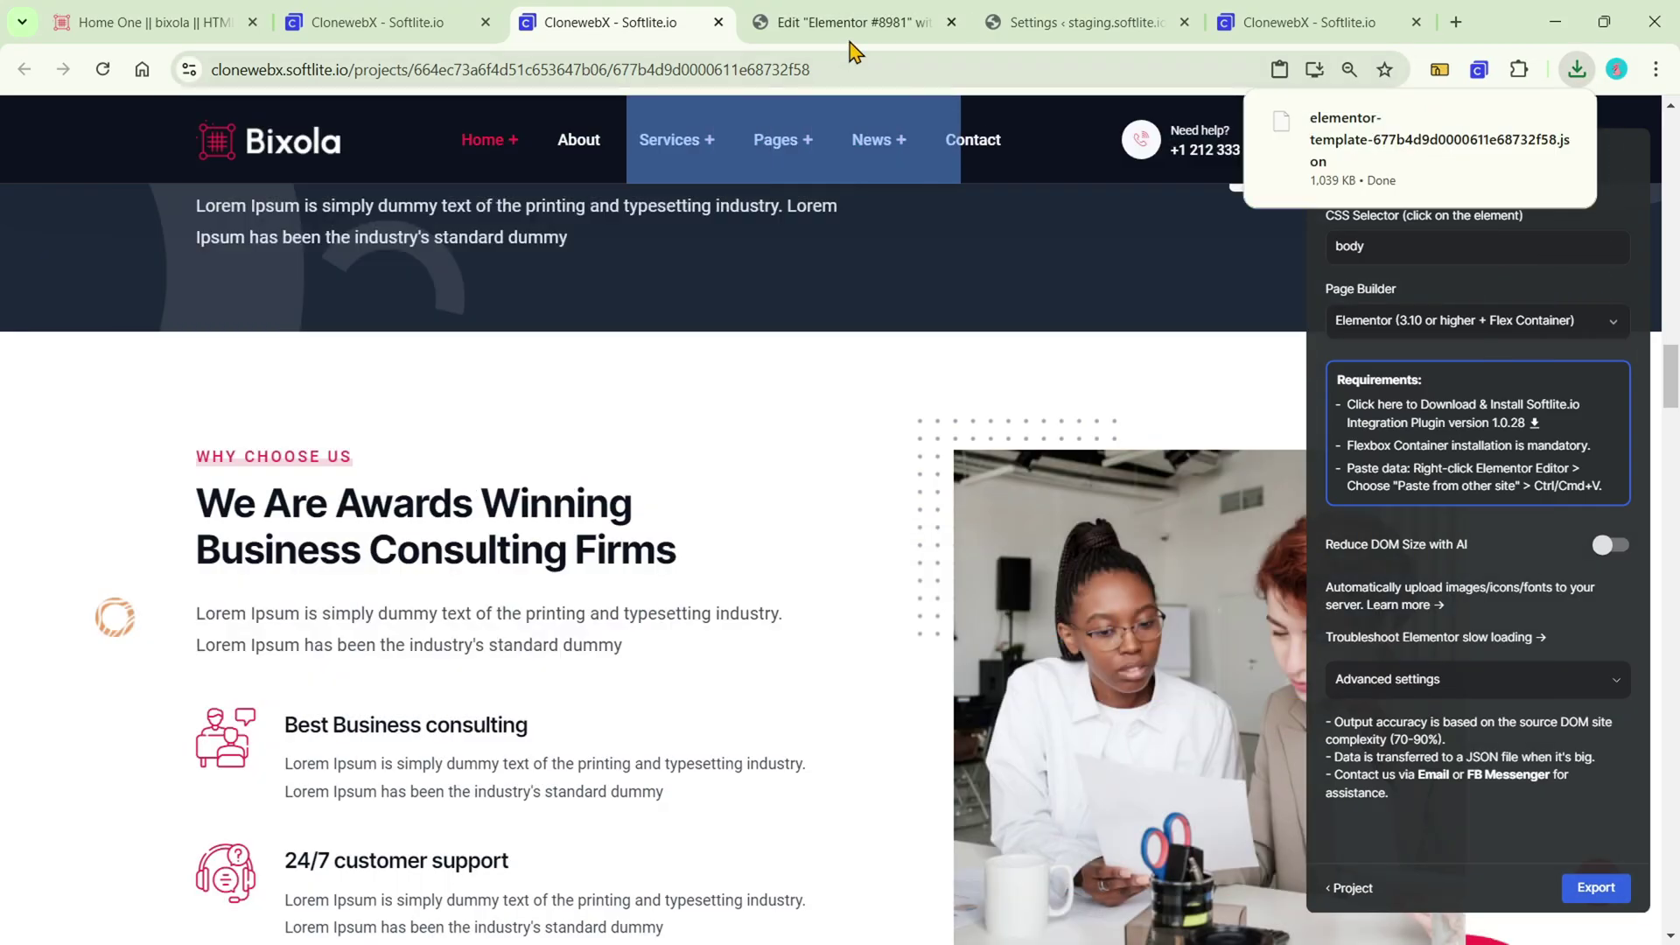
Step: Import the exported elementor-template JSON into Elementor's template library, then close the library
left_click(844, 22)
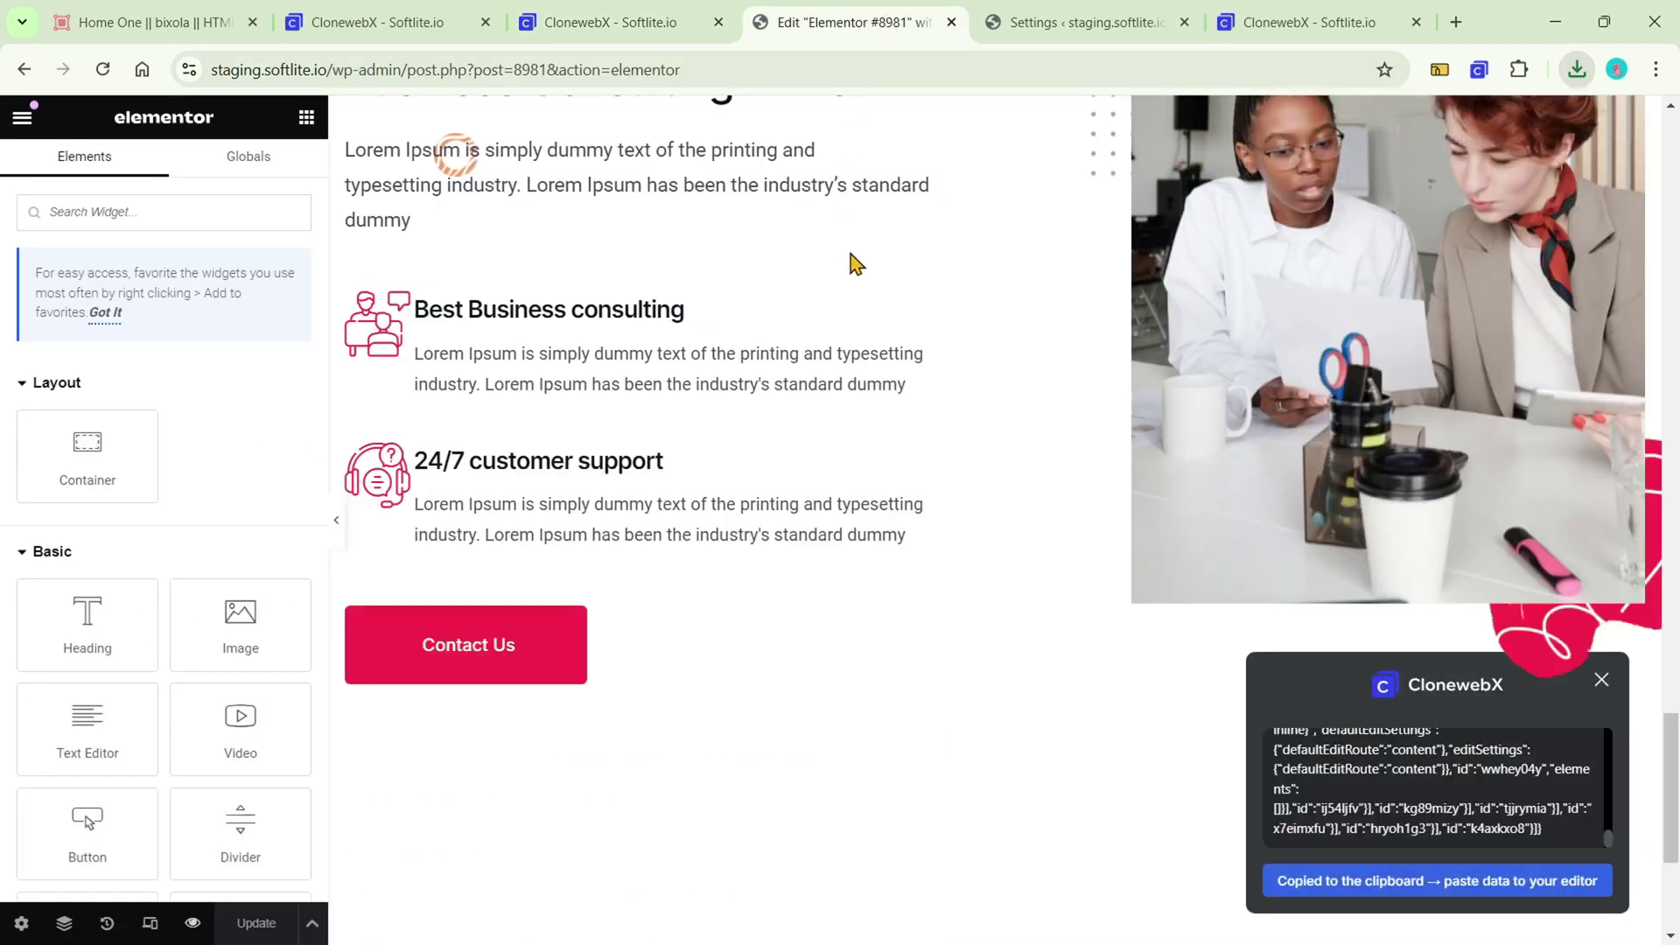
scroll(840, 481, "down", 4)
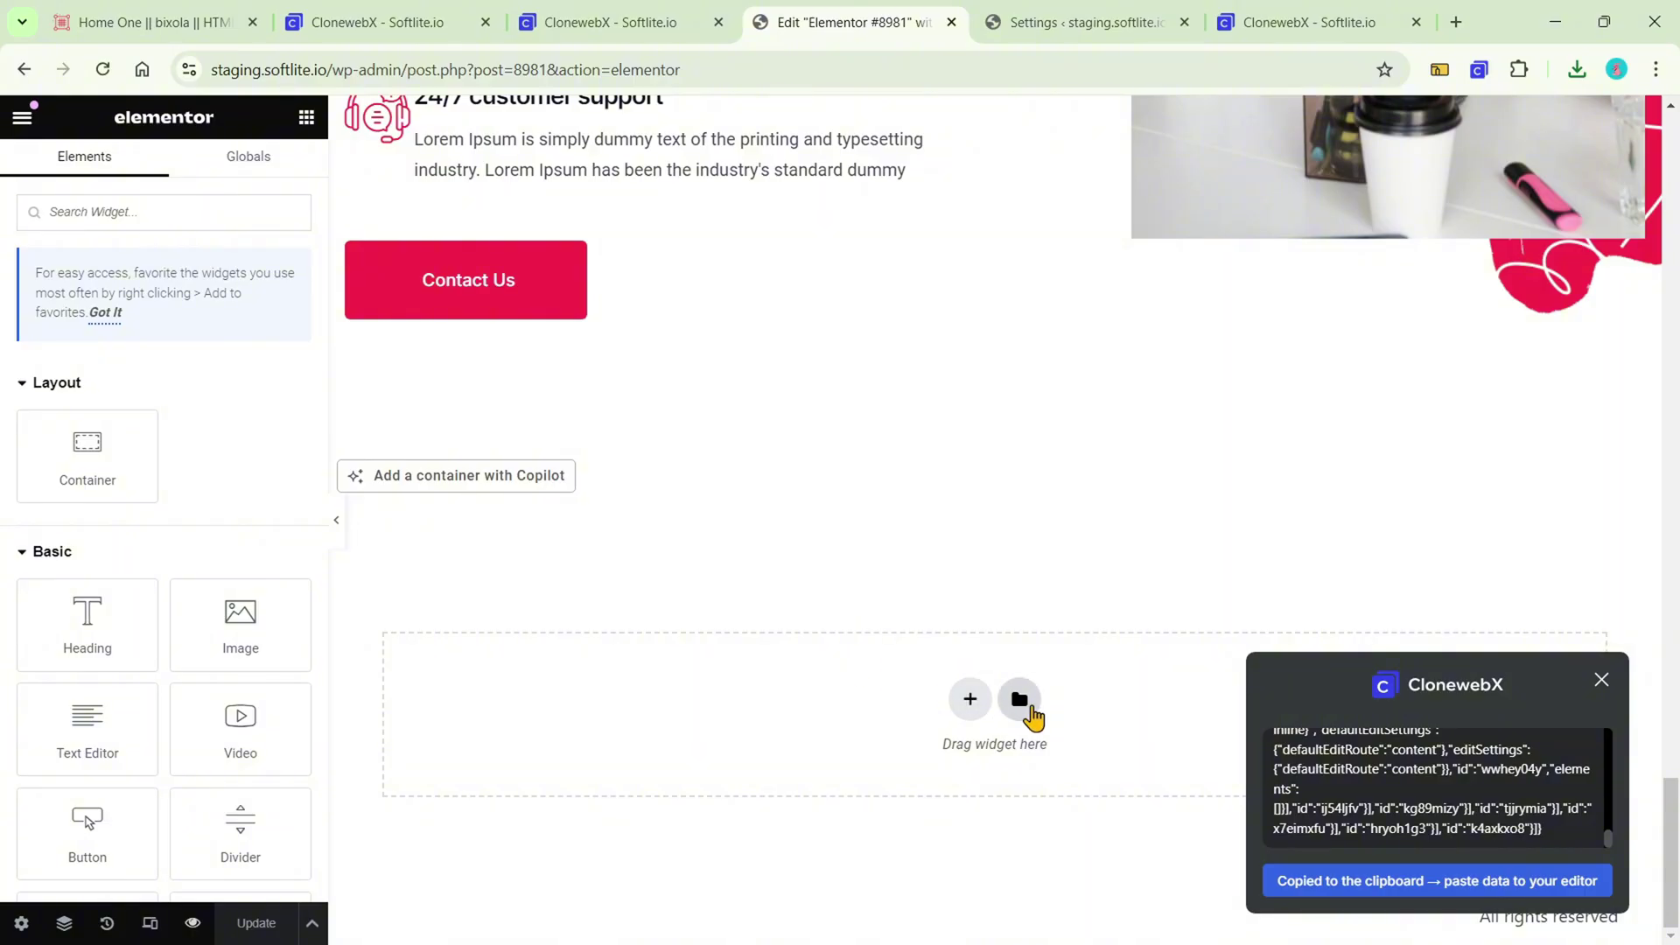
left_click(1020, 700)
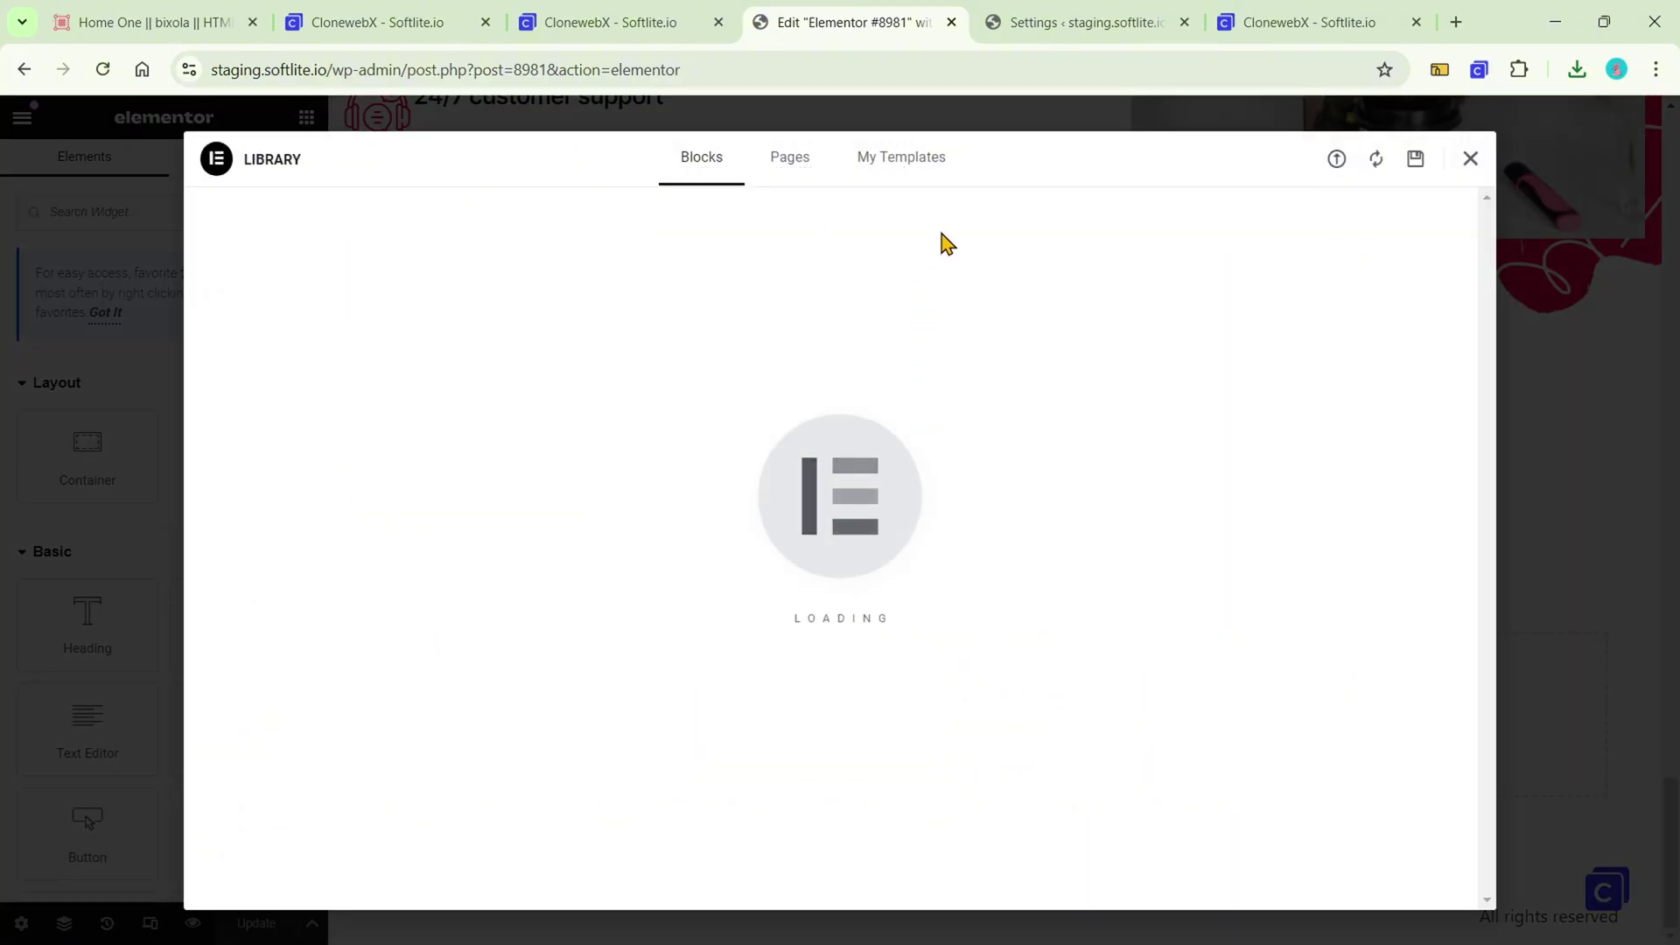
left_click(1338, 162)
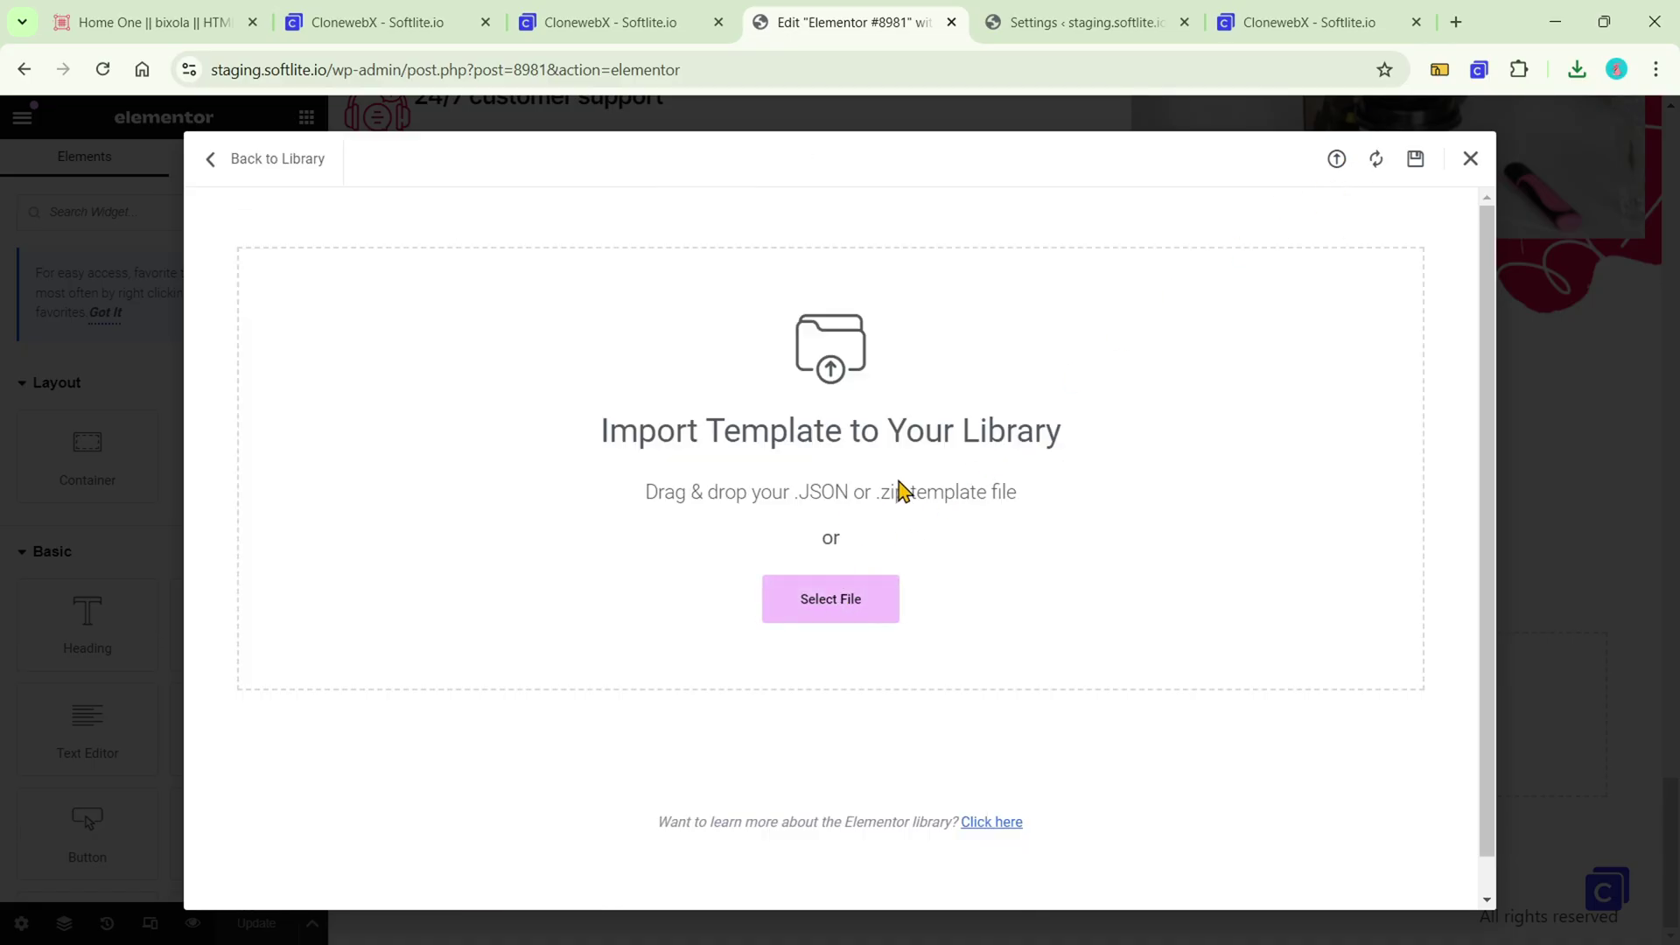
left_click(878, 607)
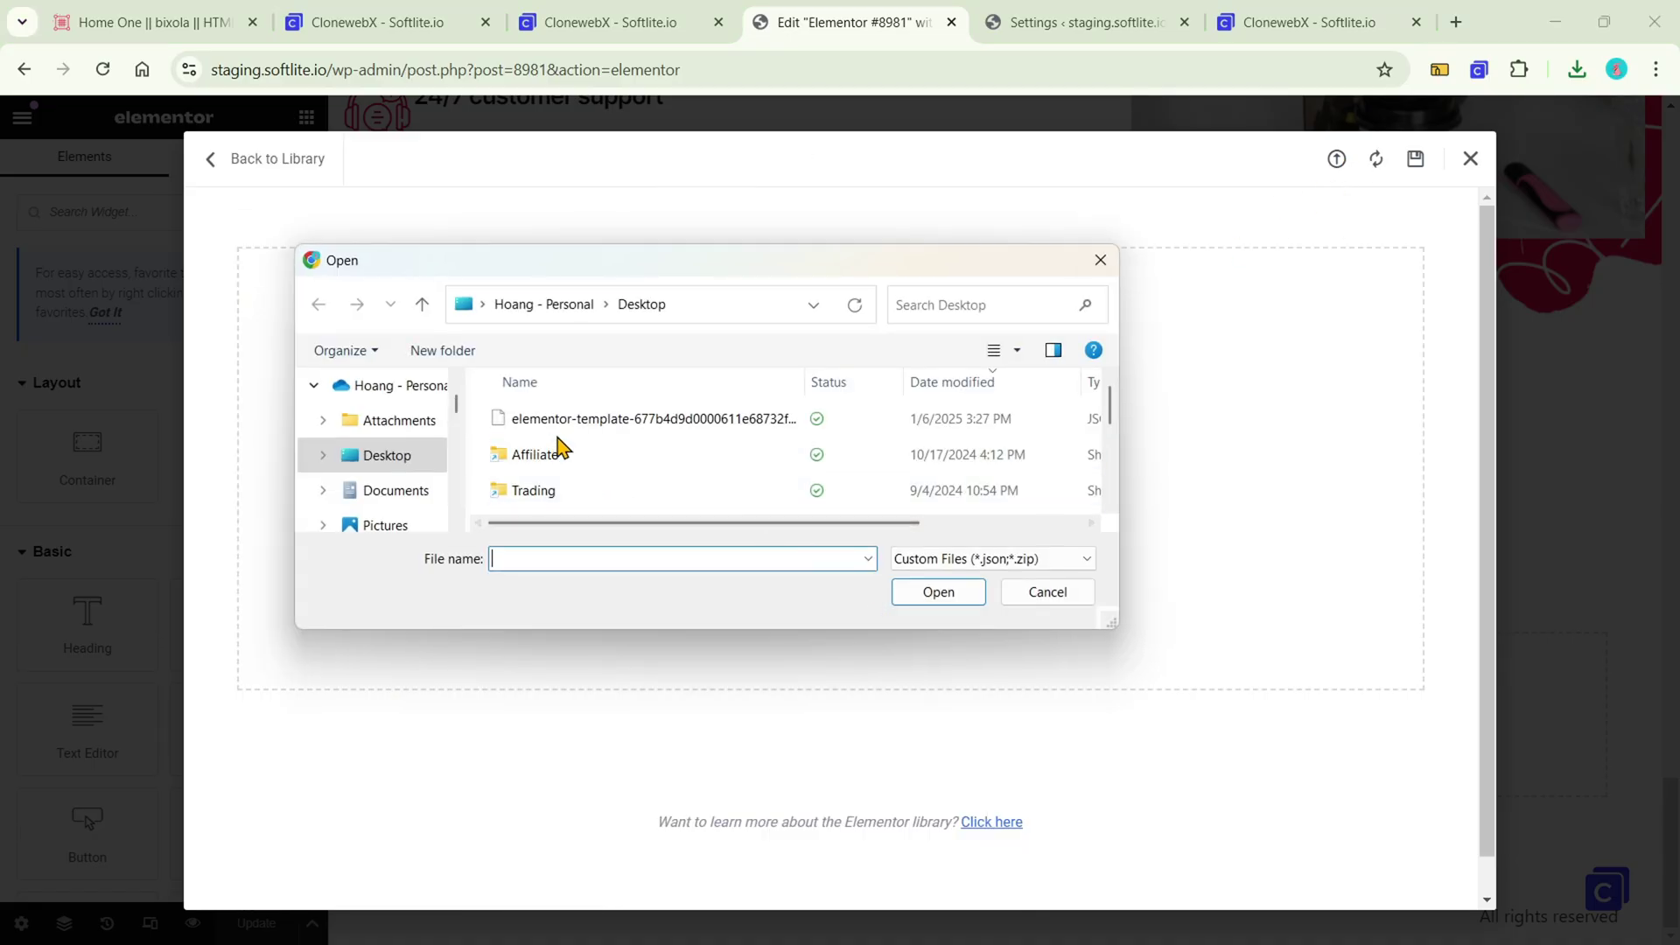
left_click(560, 420)
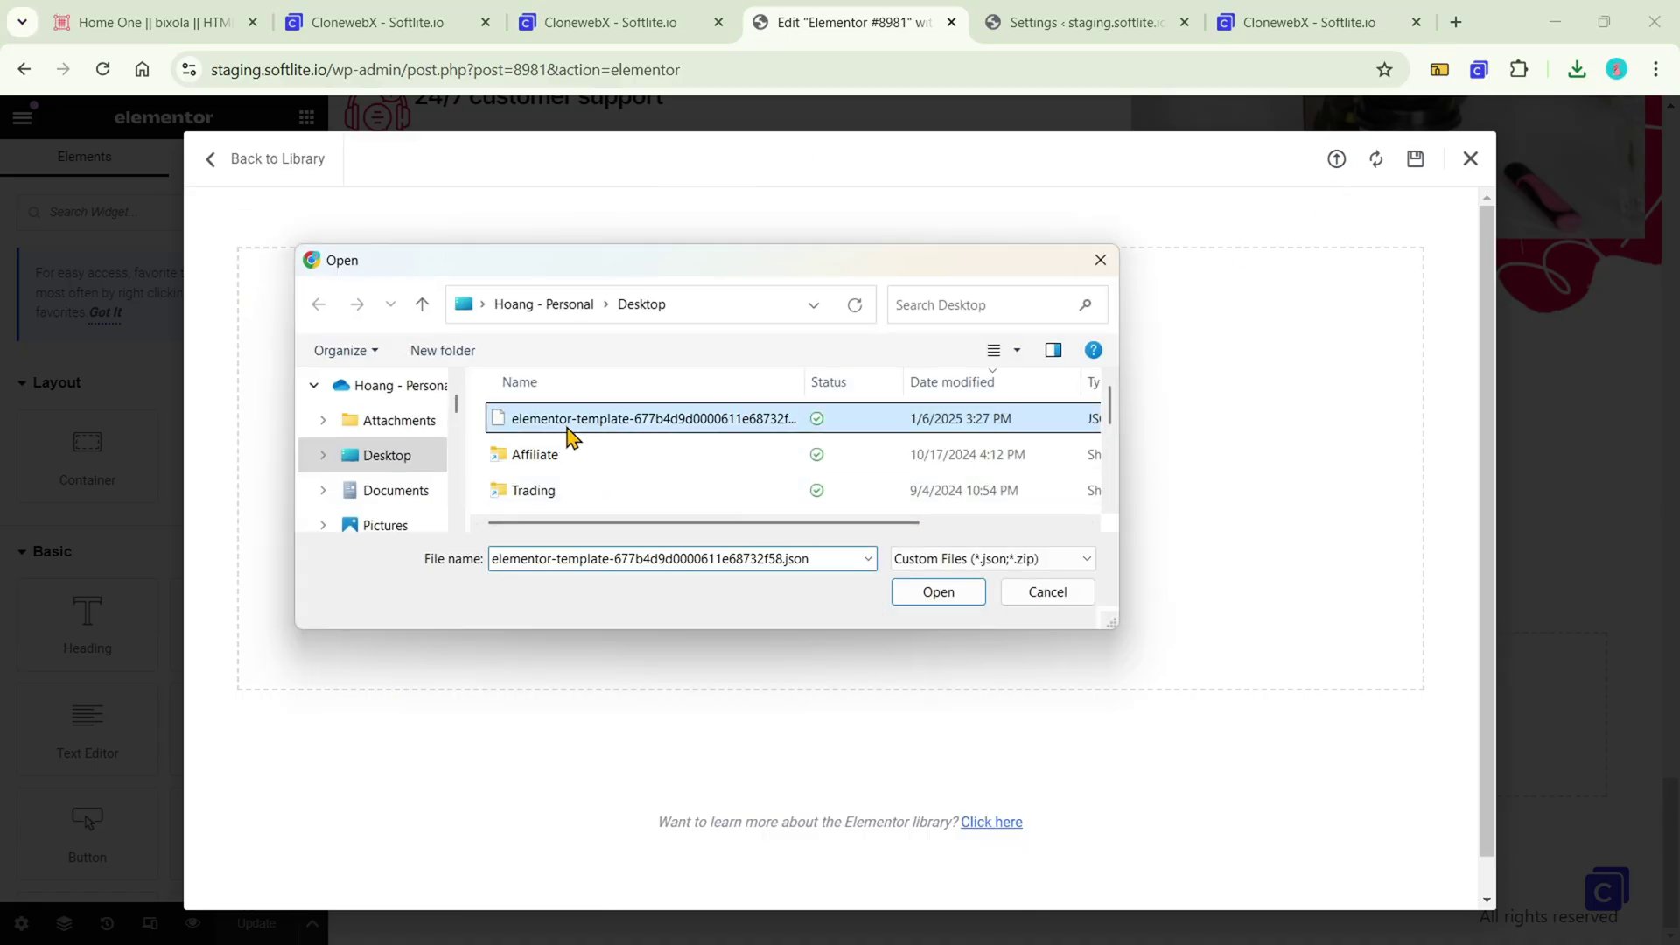
left_click(916, 599)
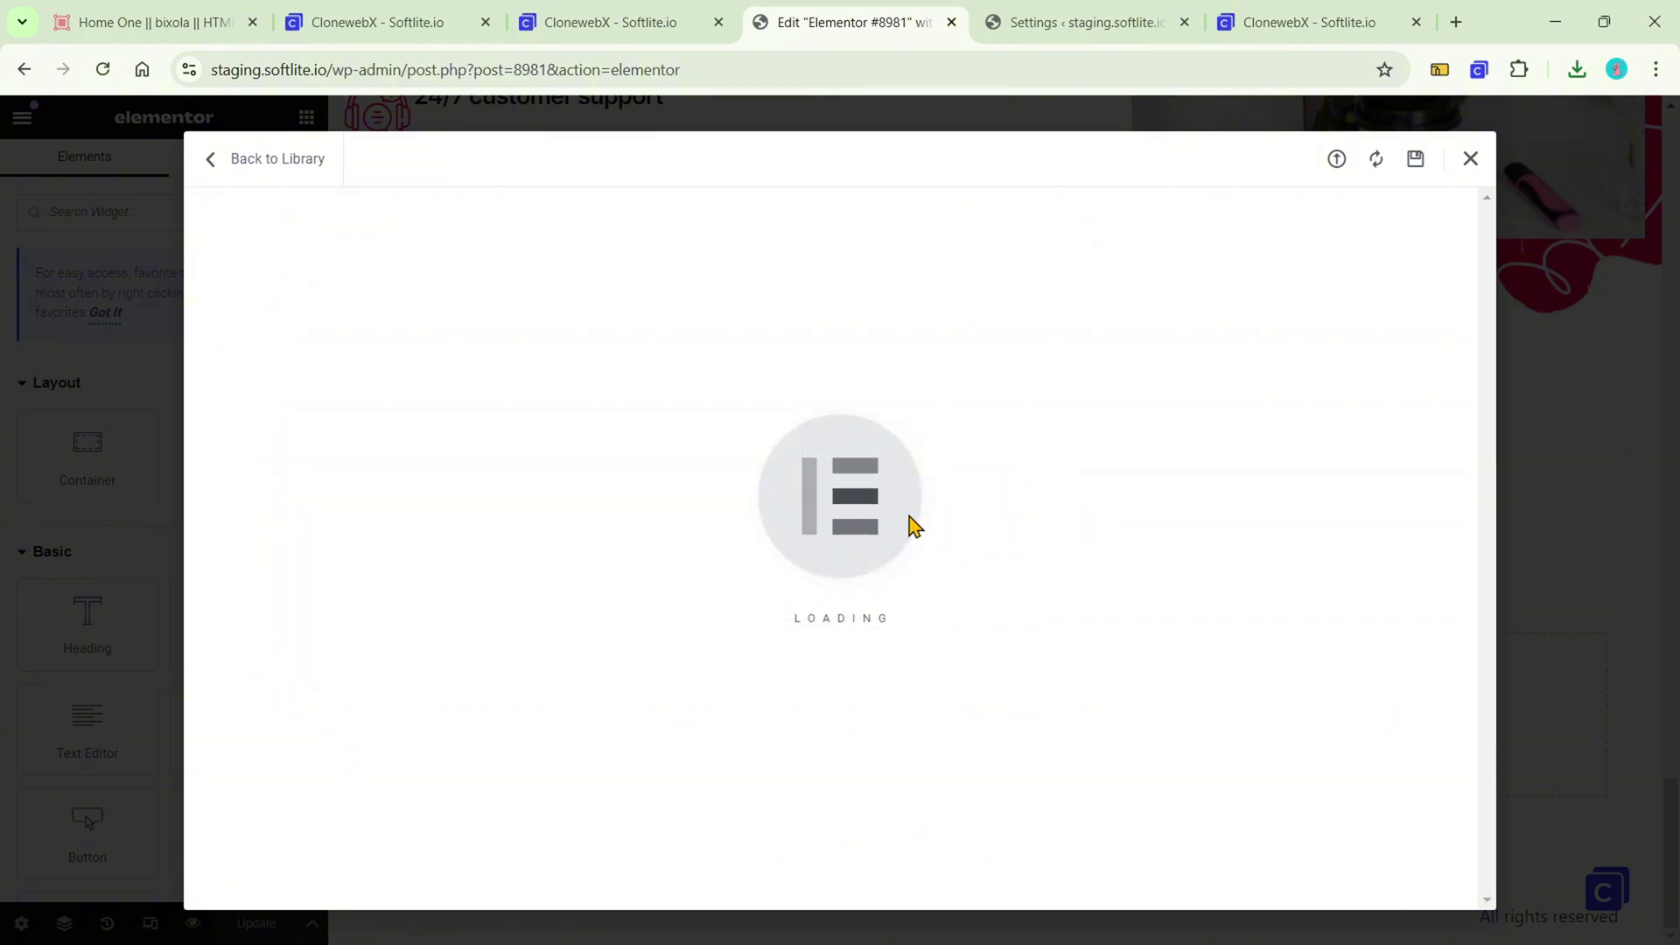
left_click(1470, 160)
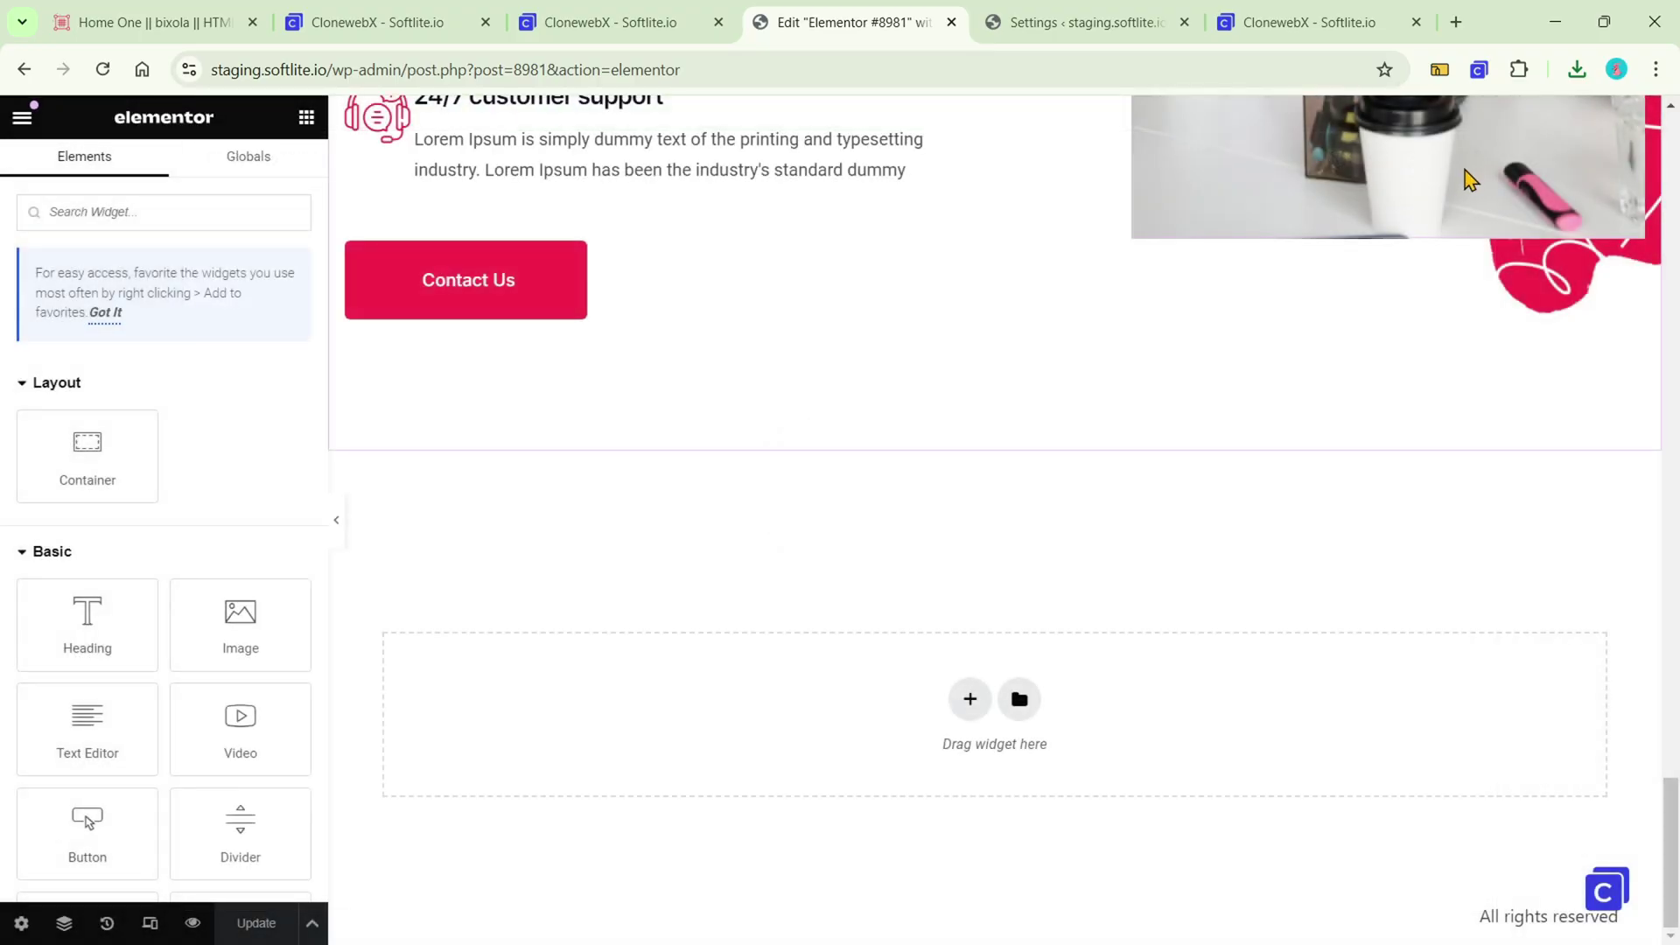